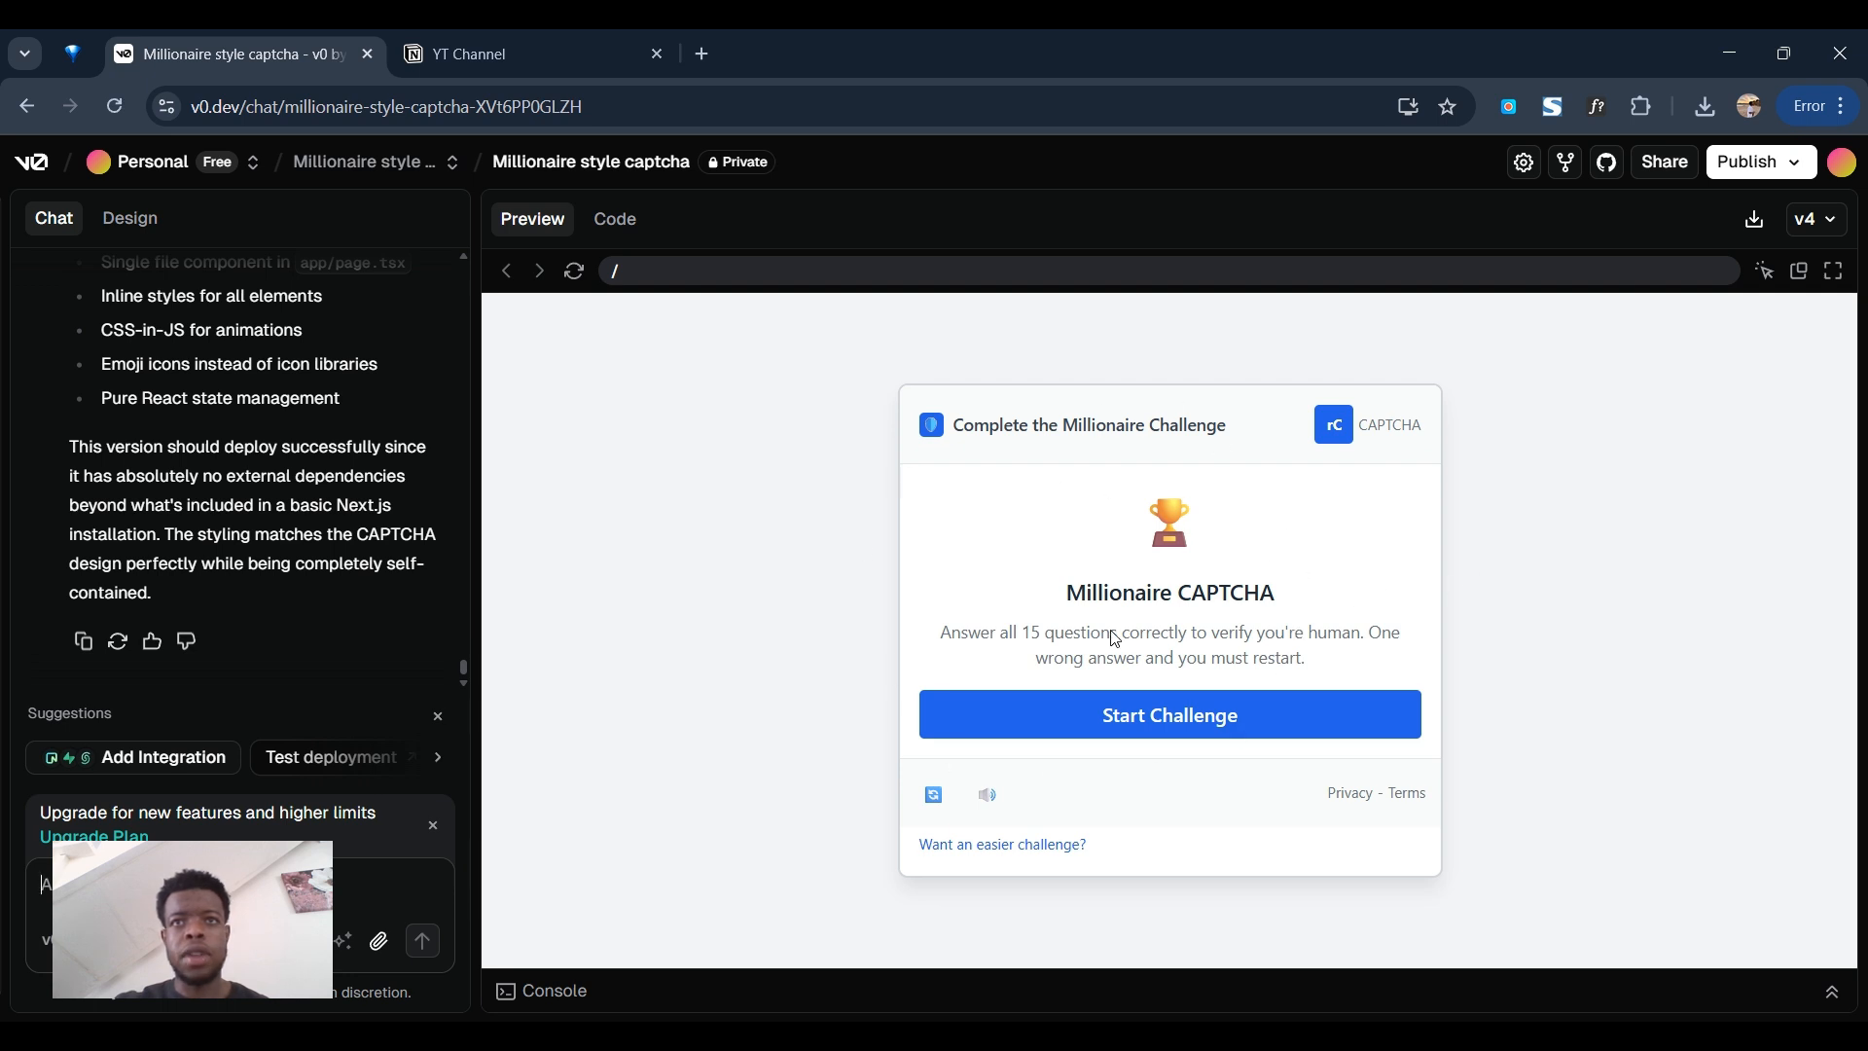
- Start the Millionaire CAPTCHA challenge in the preview and answer the first two questions with Blue and 3
{"action": "left_click", "coordinate": [1134, 718]}
{"action": "left_click", "coordinate": [1045, 615]}
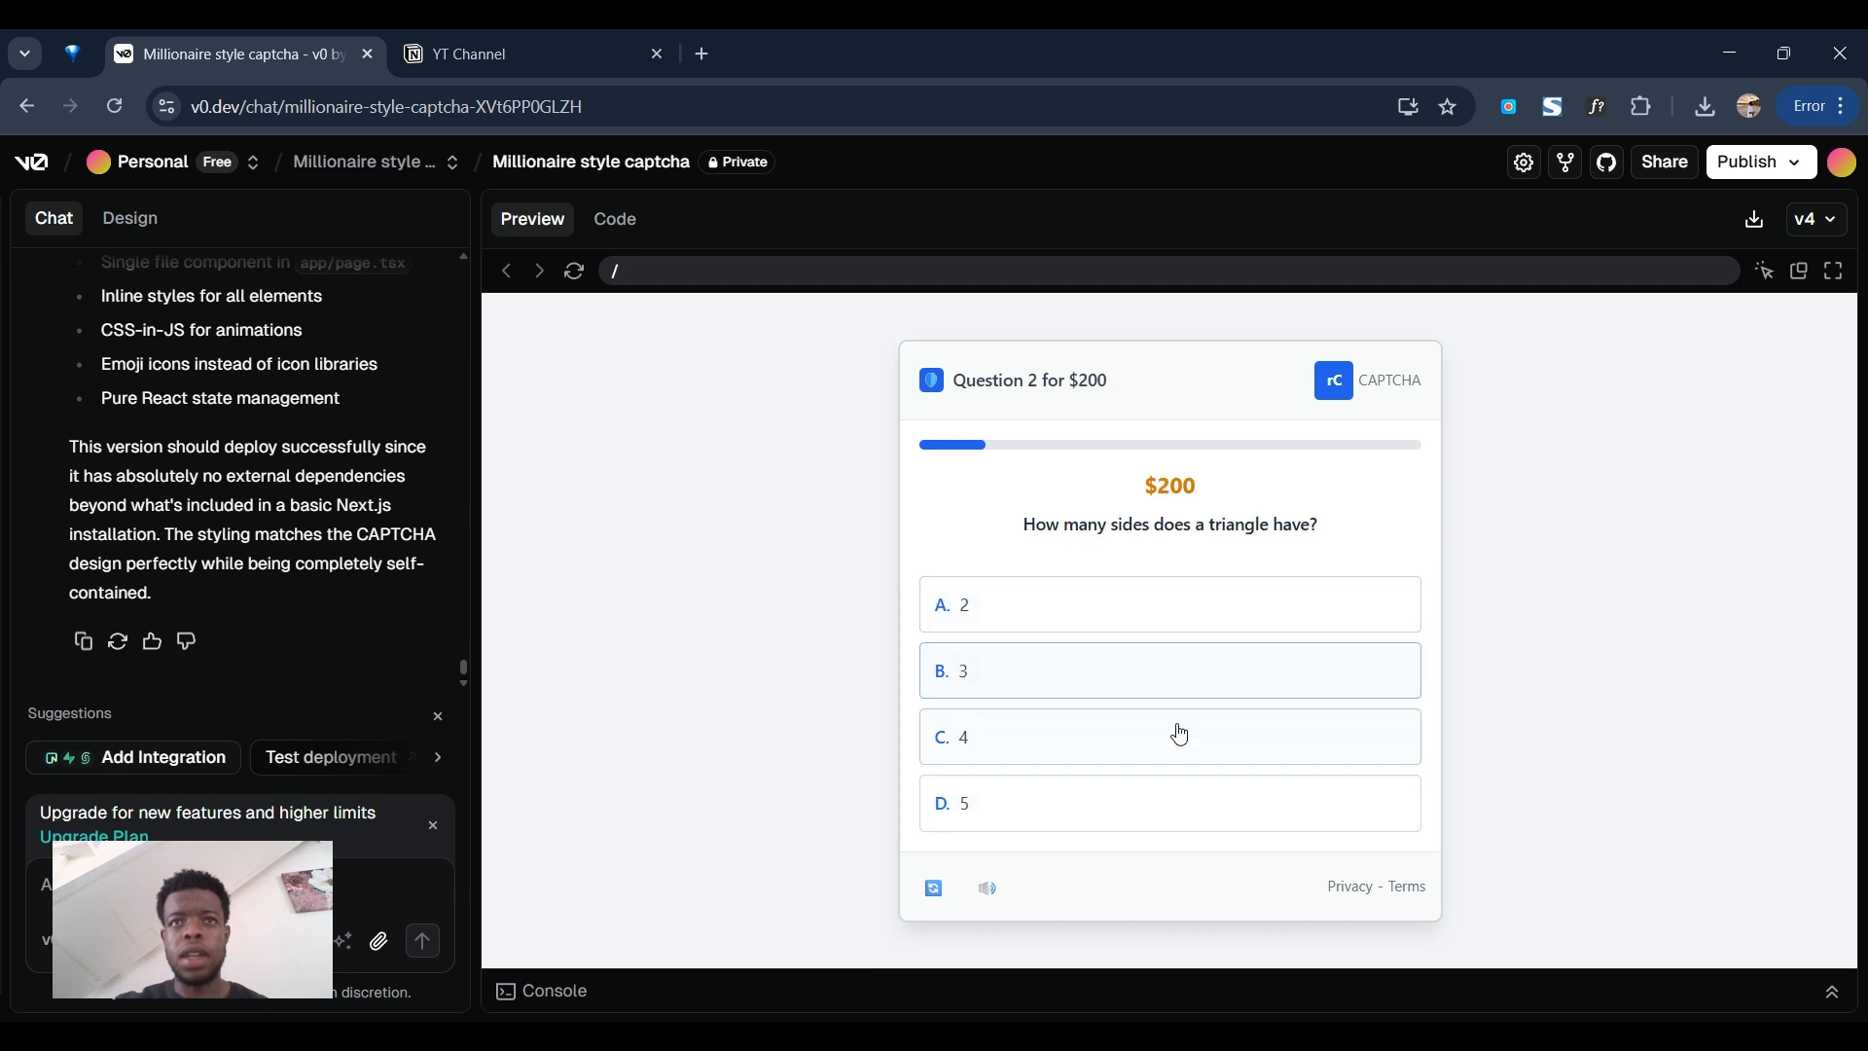
{"action": "left_click", "coordinate": [1067, 664]}
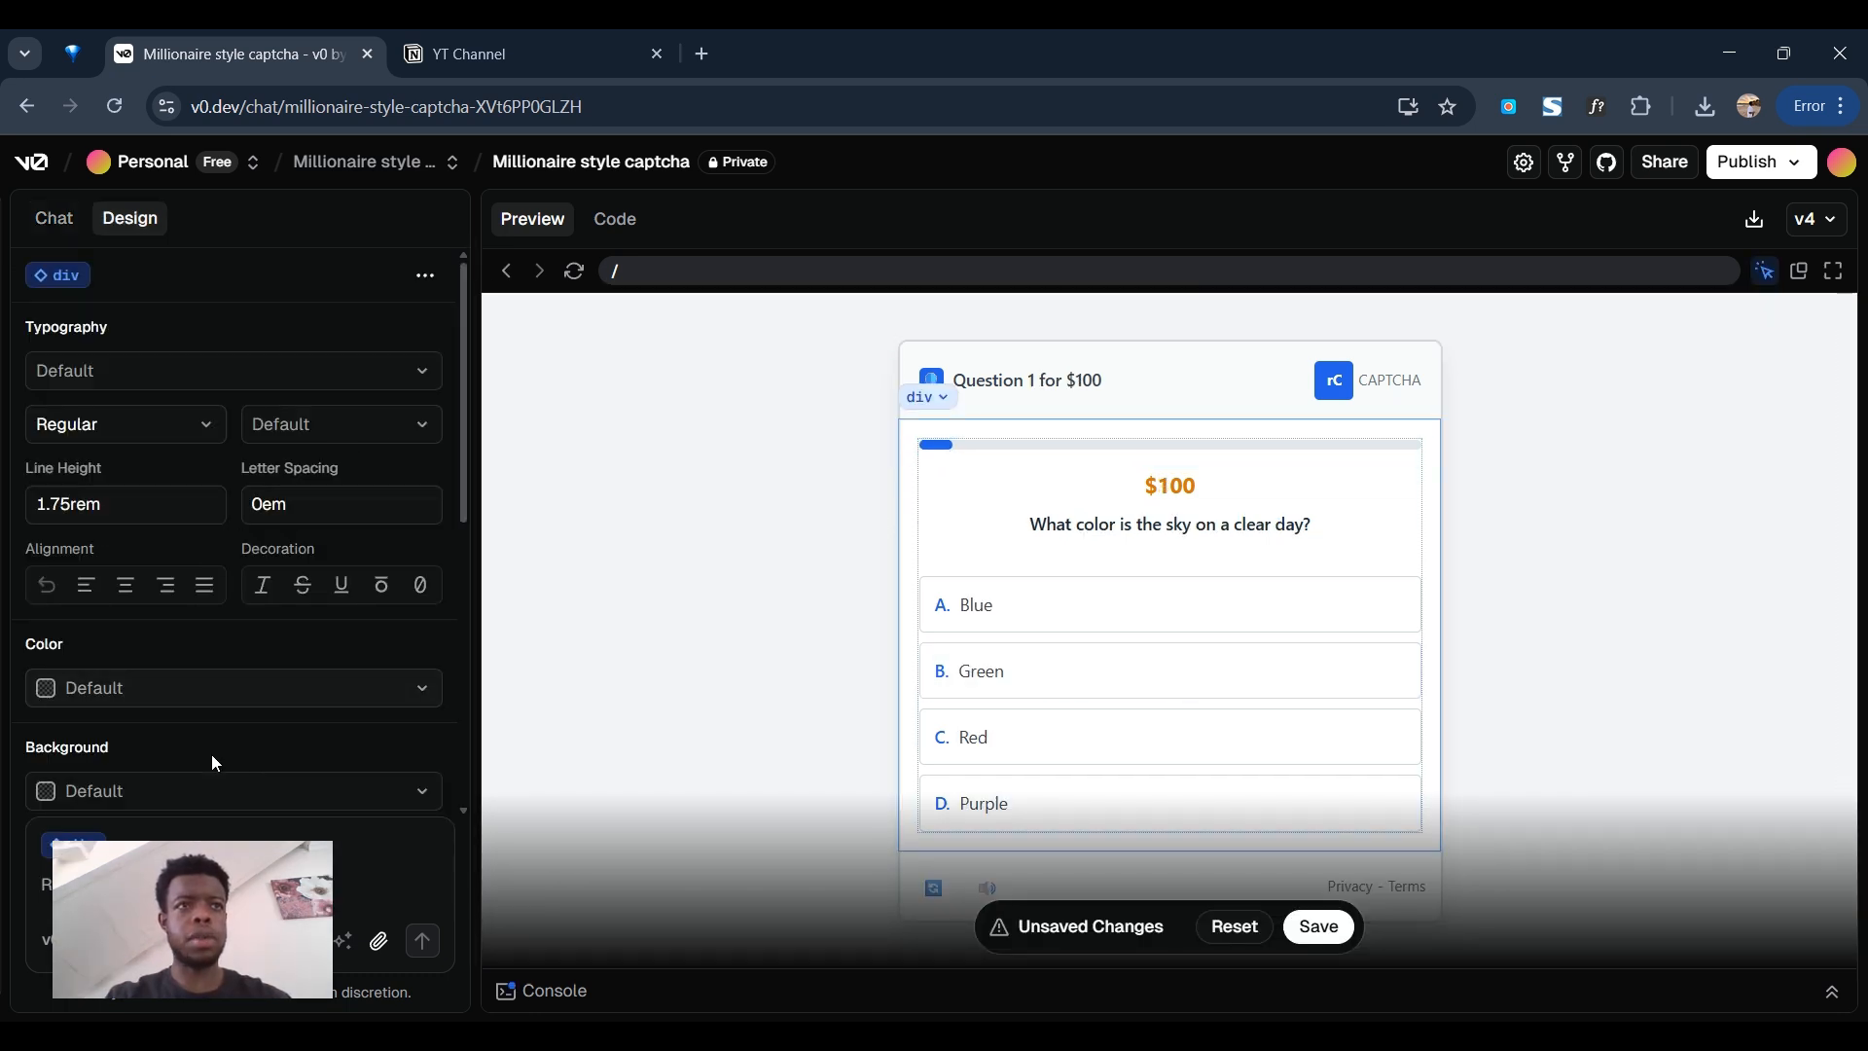
- Try out gray, zinc and stone Tailwind background colours on the container holding the question and answers
{"action": "scroll", "coordinate": [214, 762], "scroll_direction": "down", "scroll_amount": 1}
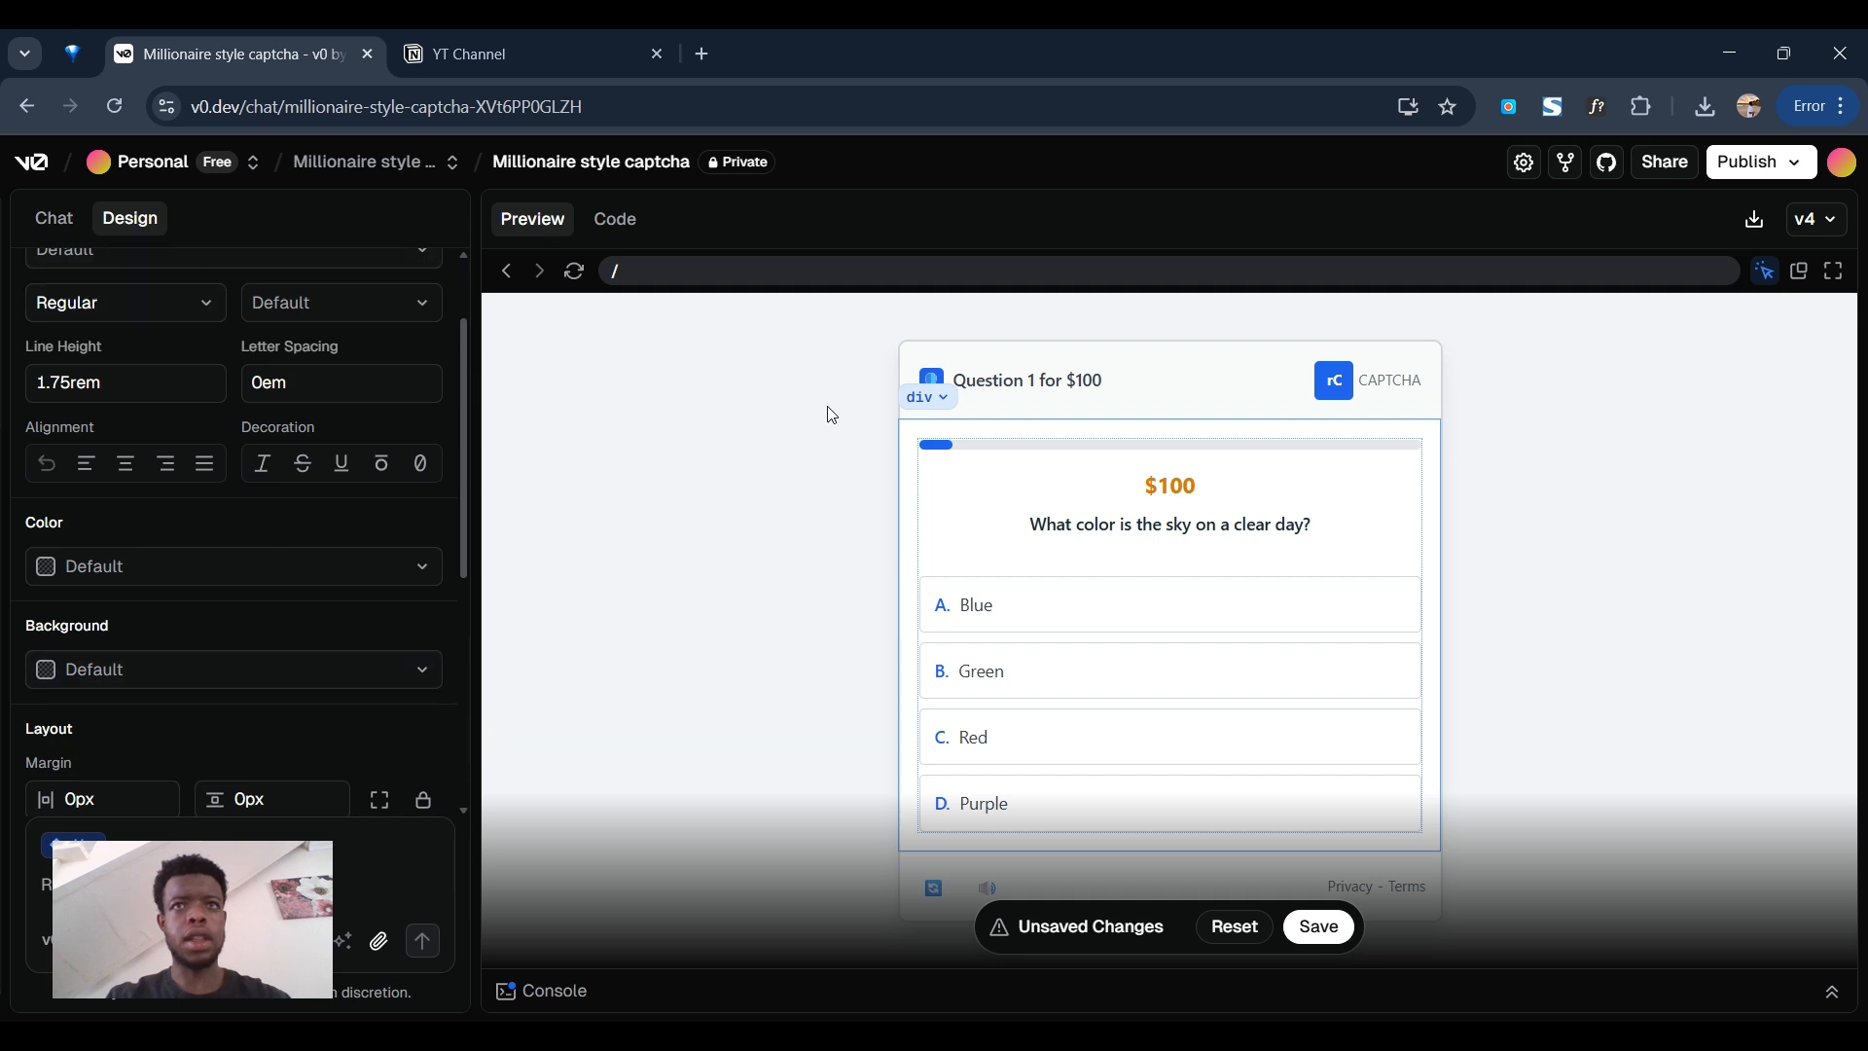
{"action": "left_click", "coordinate": [365, 675]}
{"action": "scroll", "coordinate": [160, 515], "scroll_direction": "down", "scroll_amount": 8}
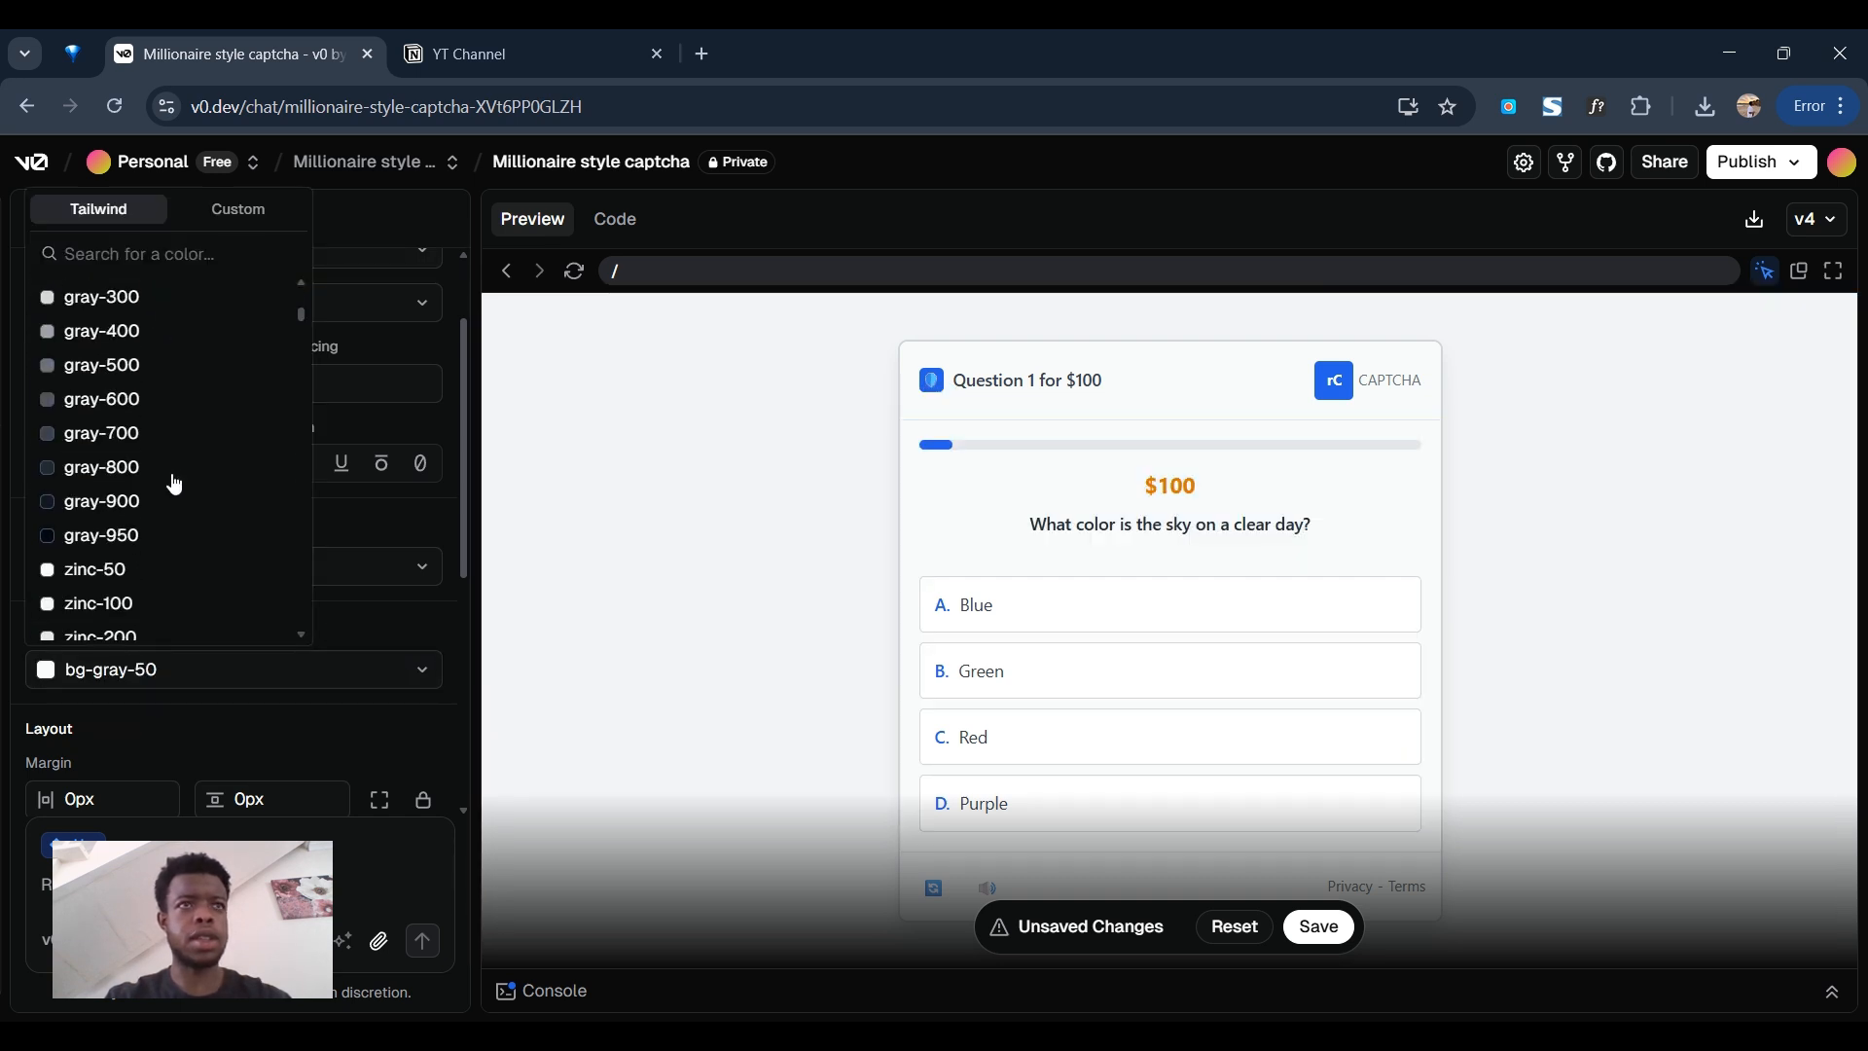
{"action": "scroll", "coordinate": [165, 477], "scroll_direction": "down", "scroll_amount": 9}
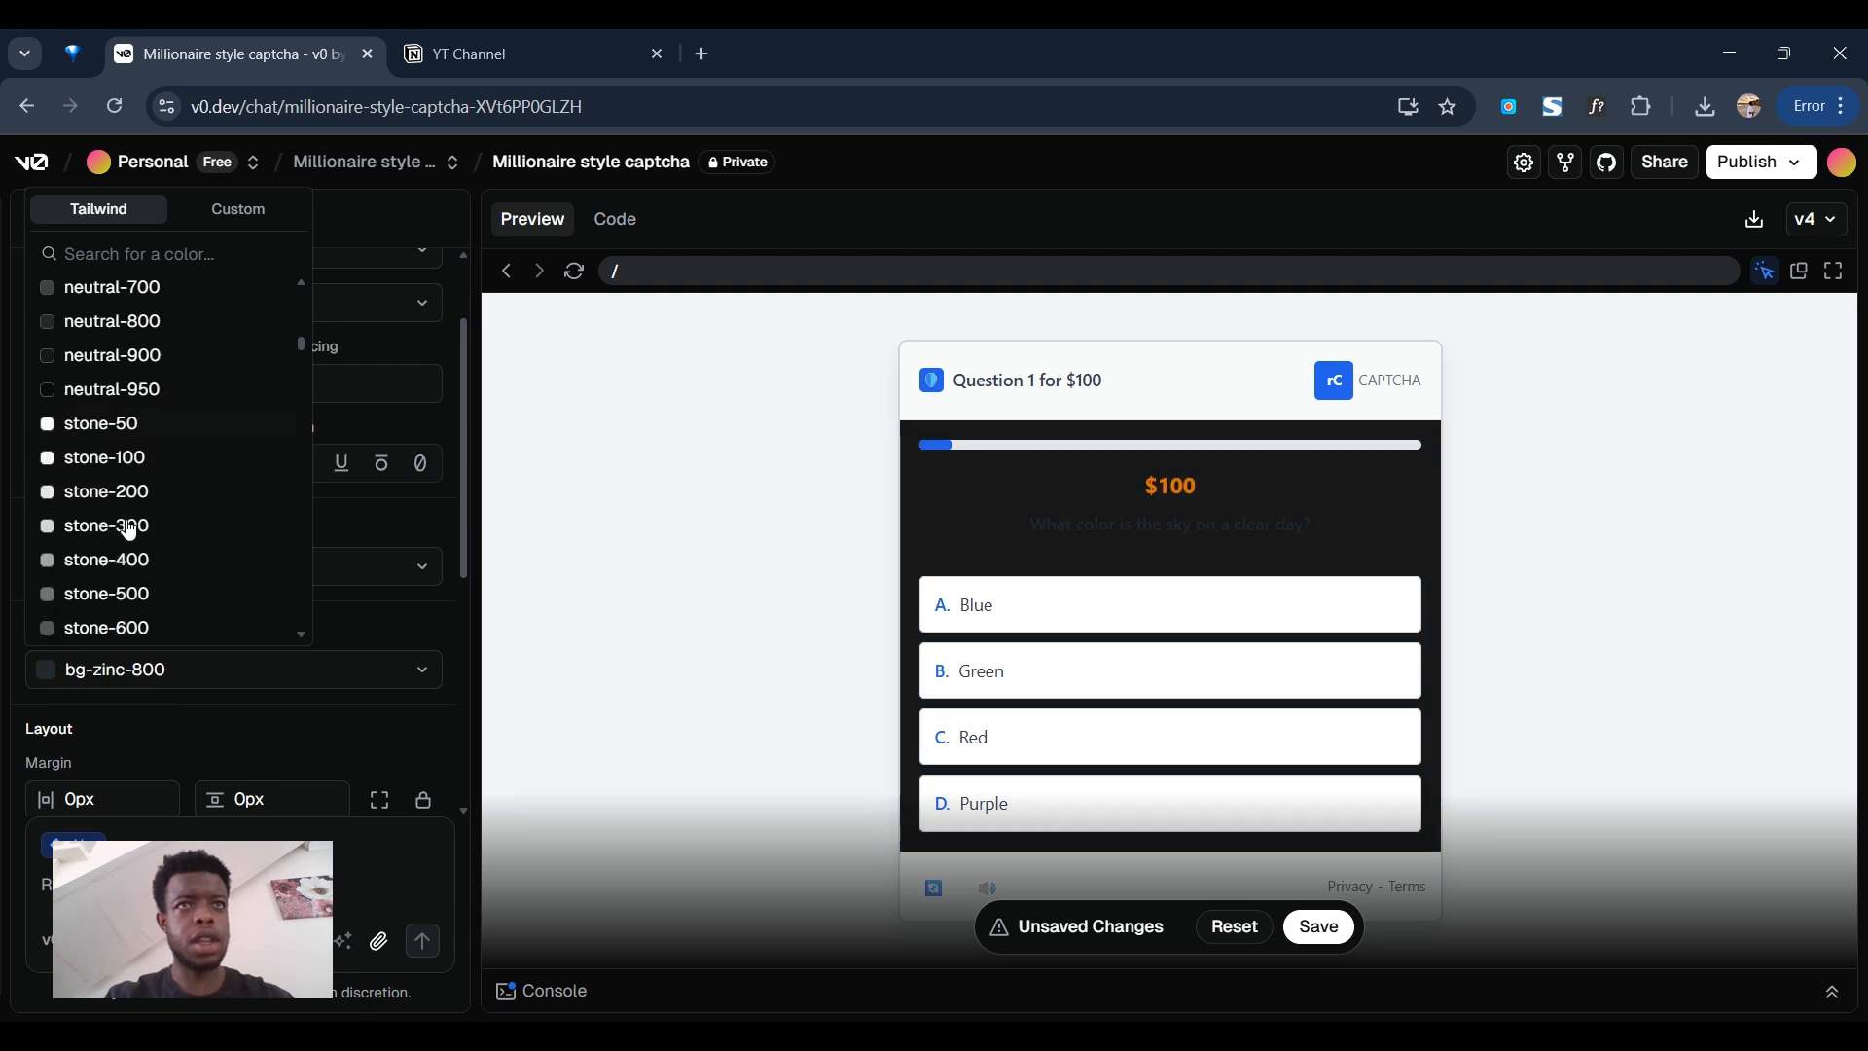
{"action": "scroll", "coordinate": [129, 527], "scroll_direction": "down", "scroll_amount": 2}
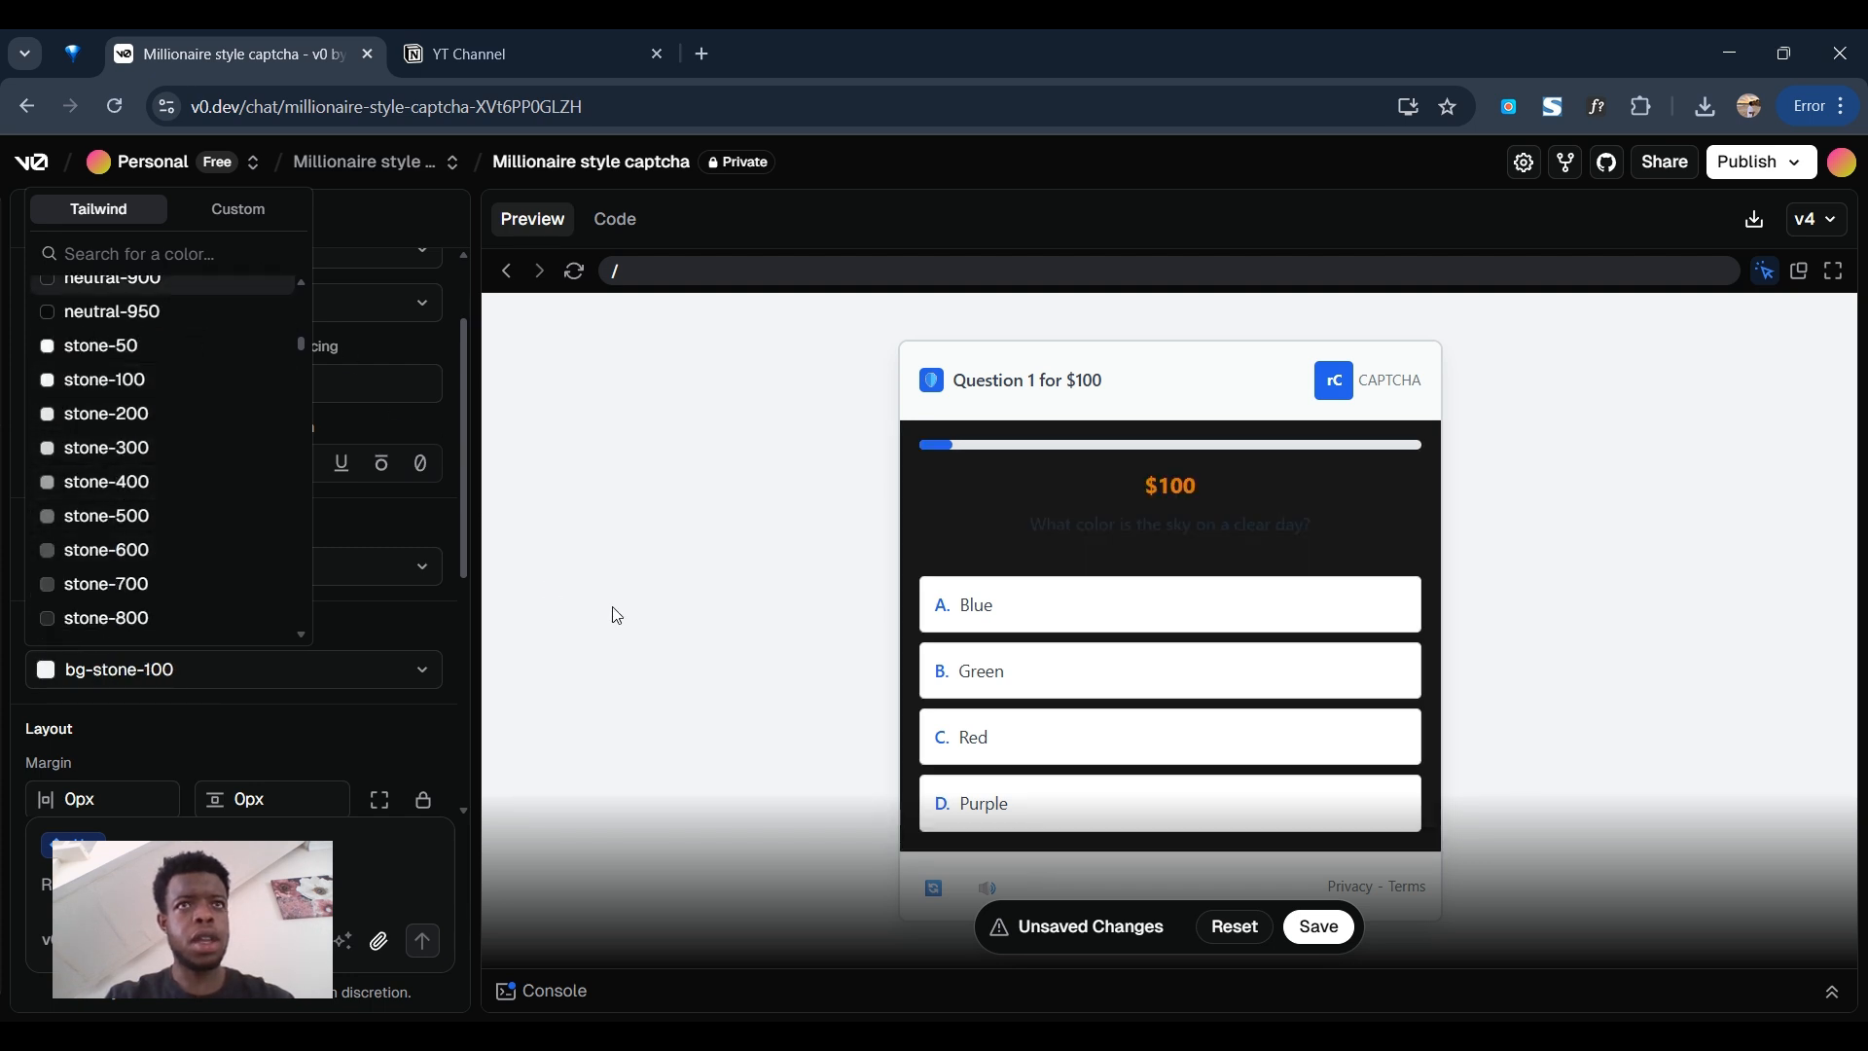
{"action": "left_click", "coordinate": [788, 494]}
- Set the "Question 1 for $100" heading's typeface to Monospace and its weight to Black
{"action": "left_click", "coordinate": [1017, 386]}
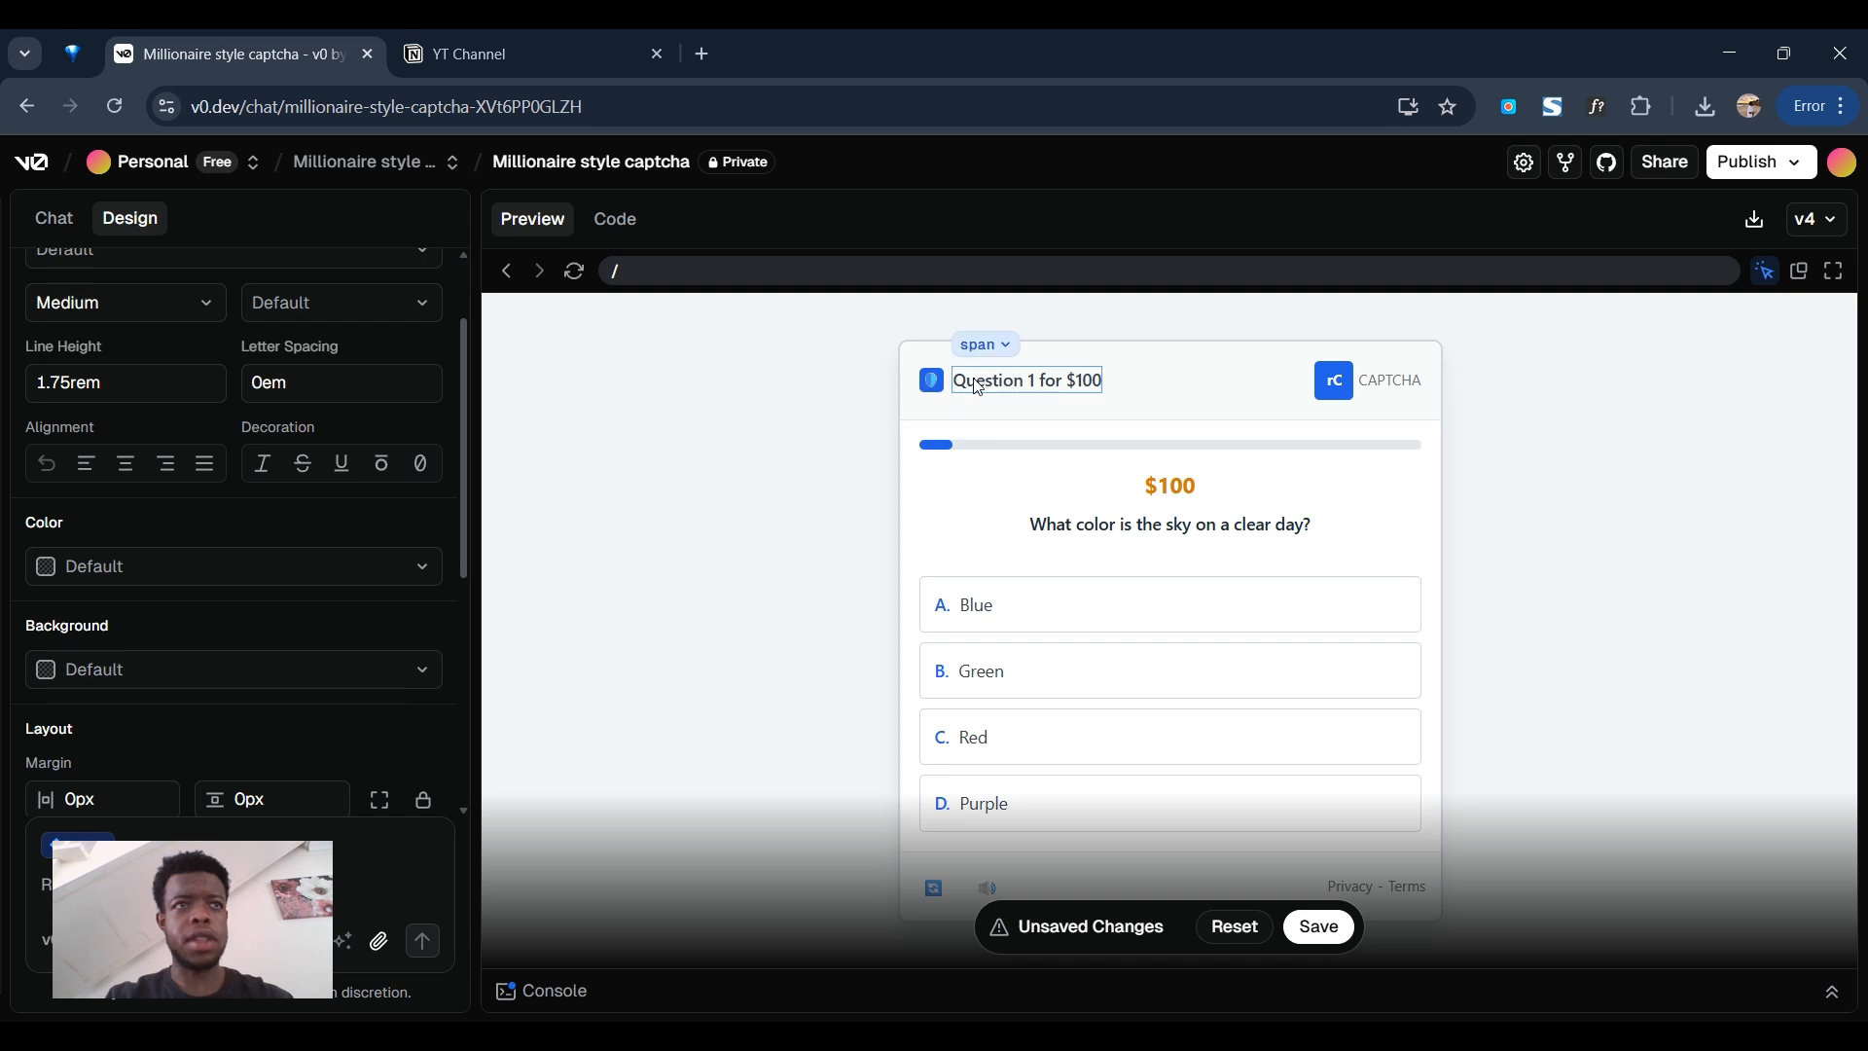
{"action": "scroll", "coordinate": [234, 438], "scroll_direction": "up", "scroll_amount": 2}
{"action": "left_click", "coordinate": [204, 373]}
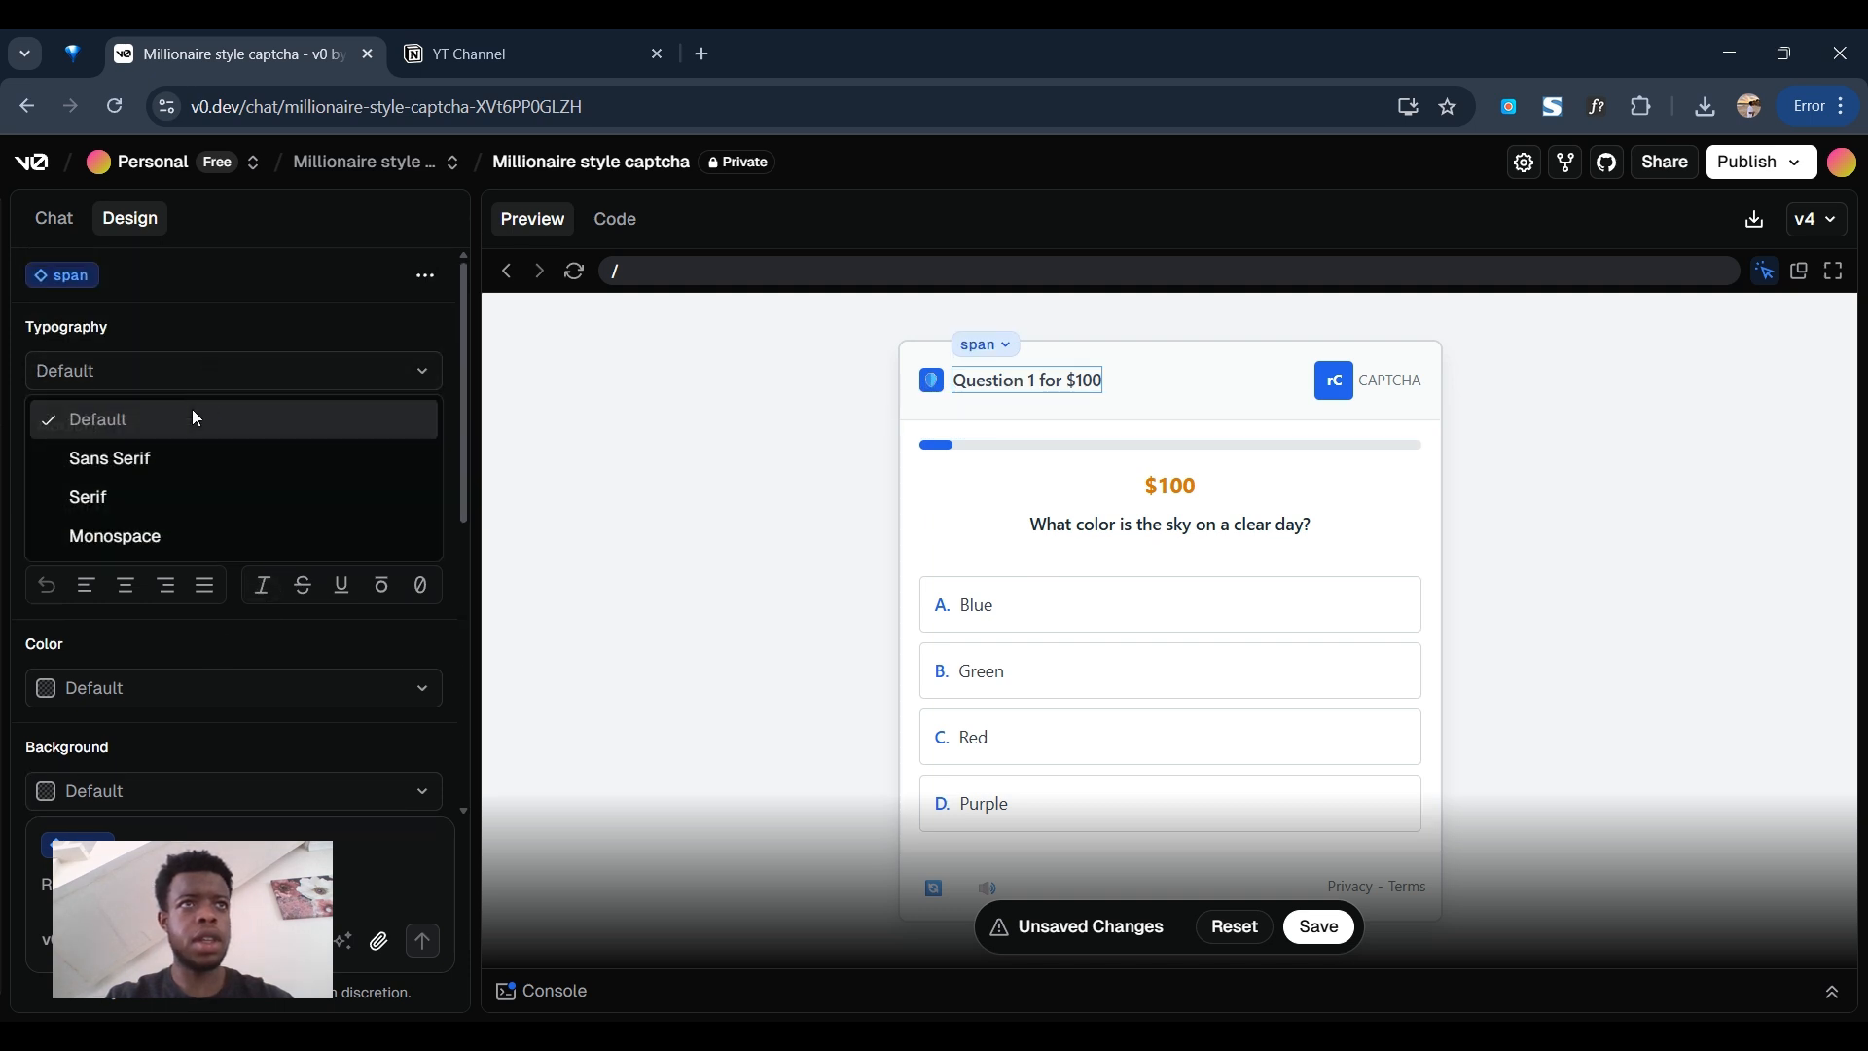
{"action": "left_click", "coordinate": [177, 535]}
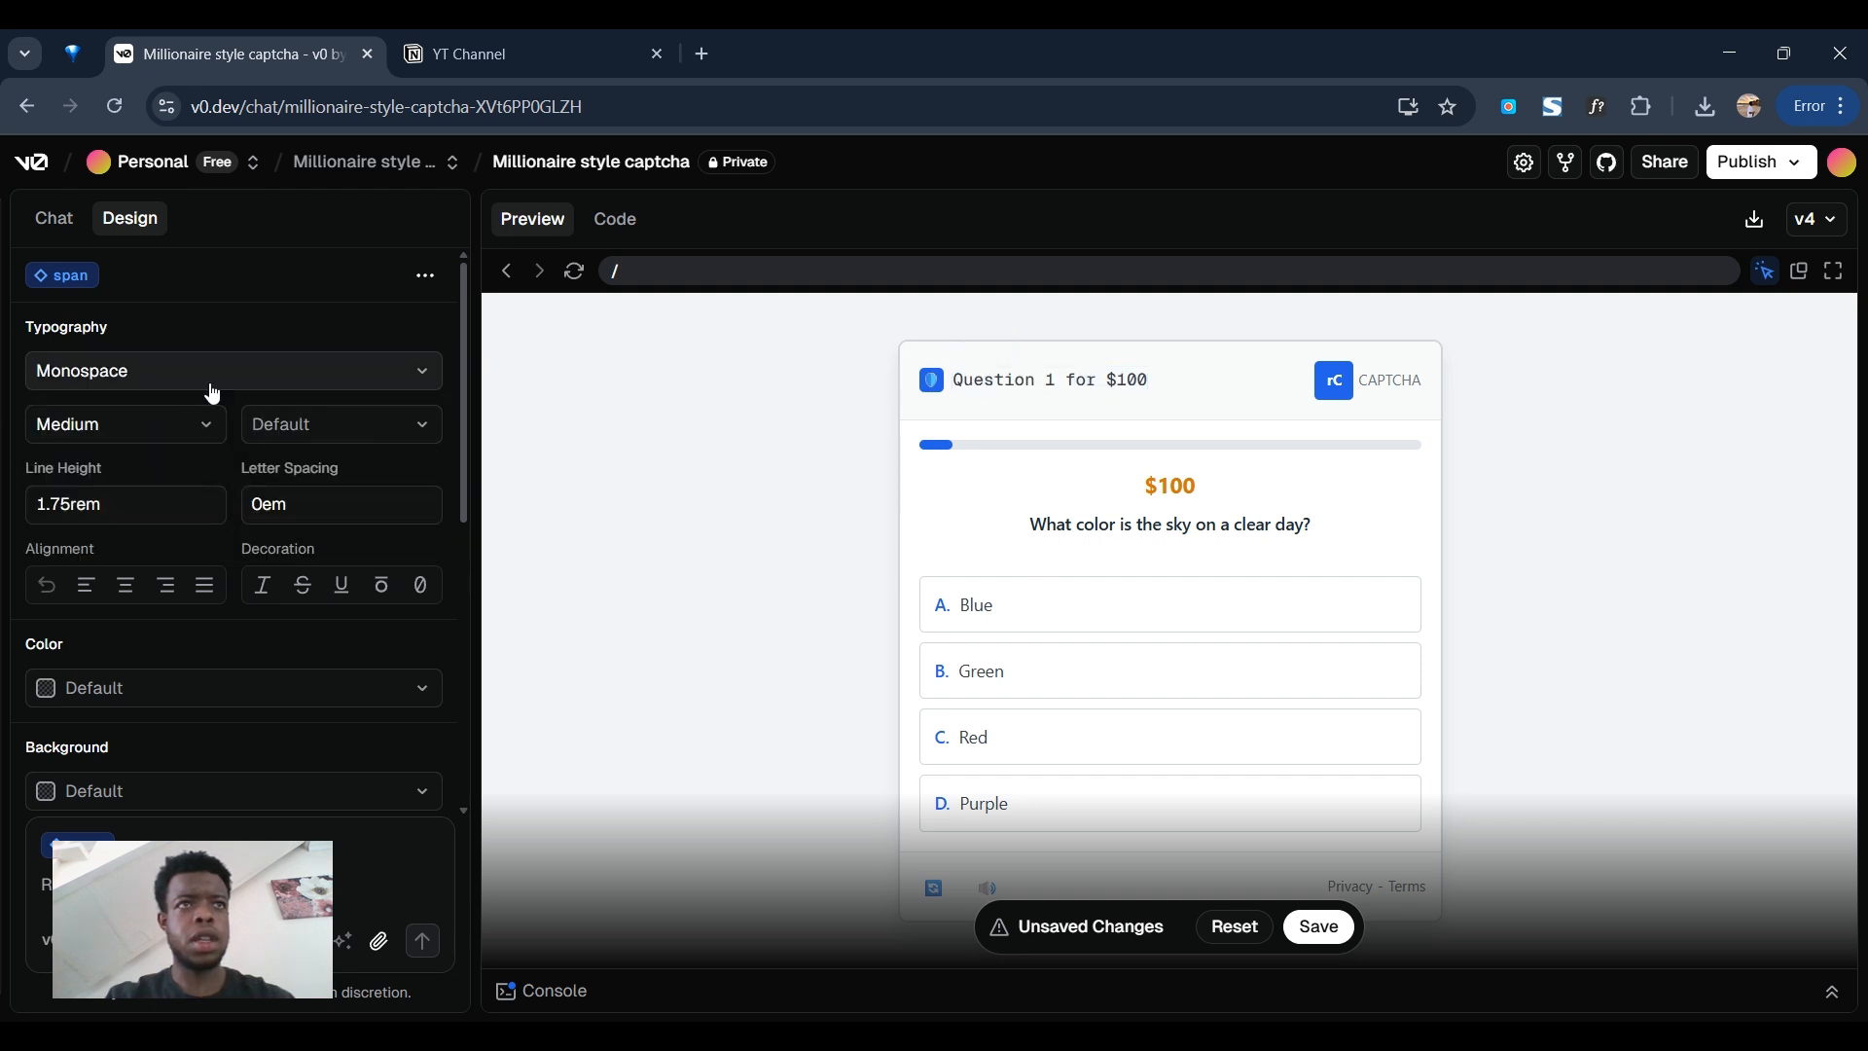
{"action": "left_click", "coordinate": [173, 428]}
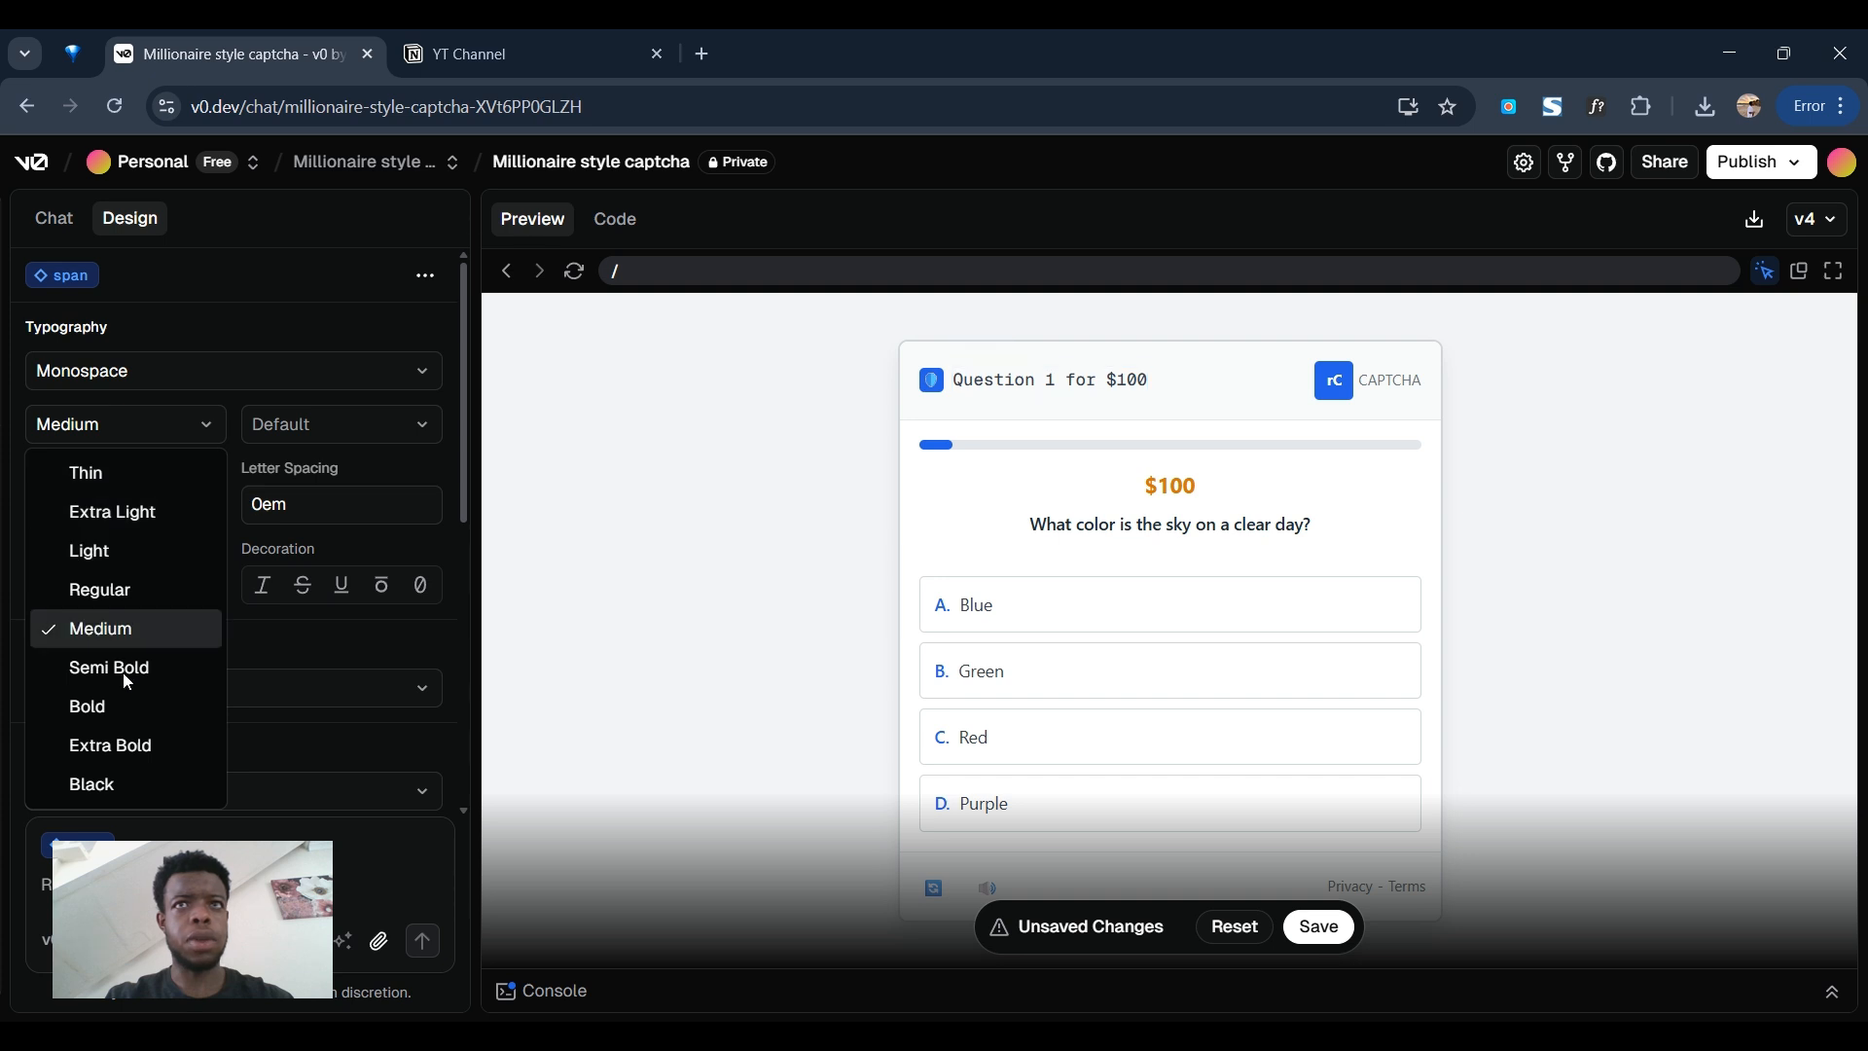
{"action": "left_click", "coordinate": [115, 785]}
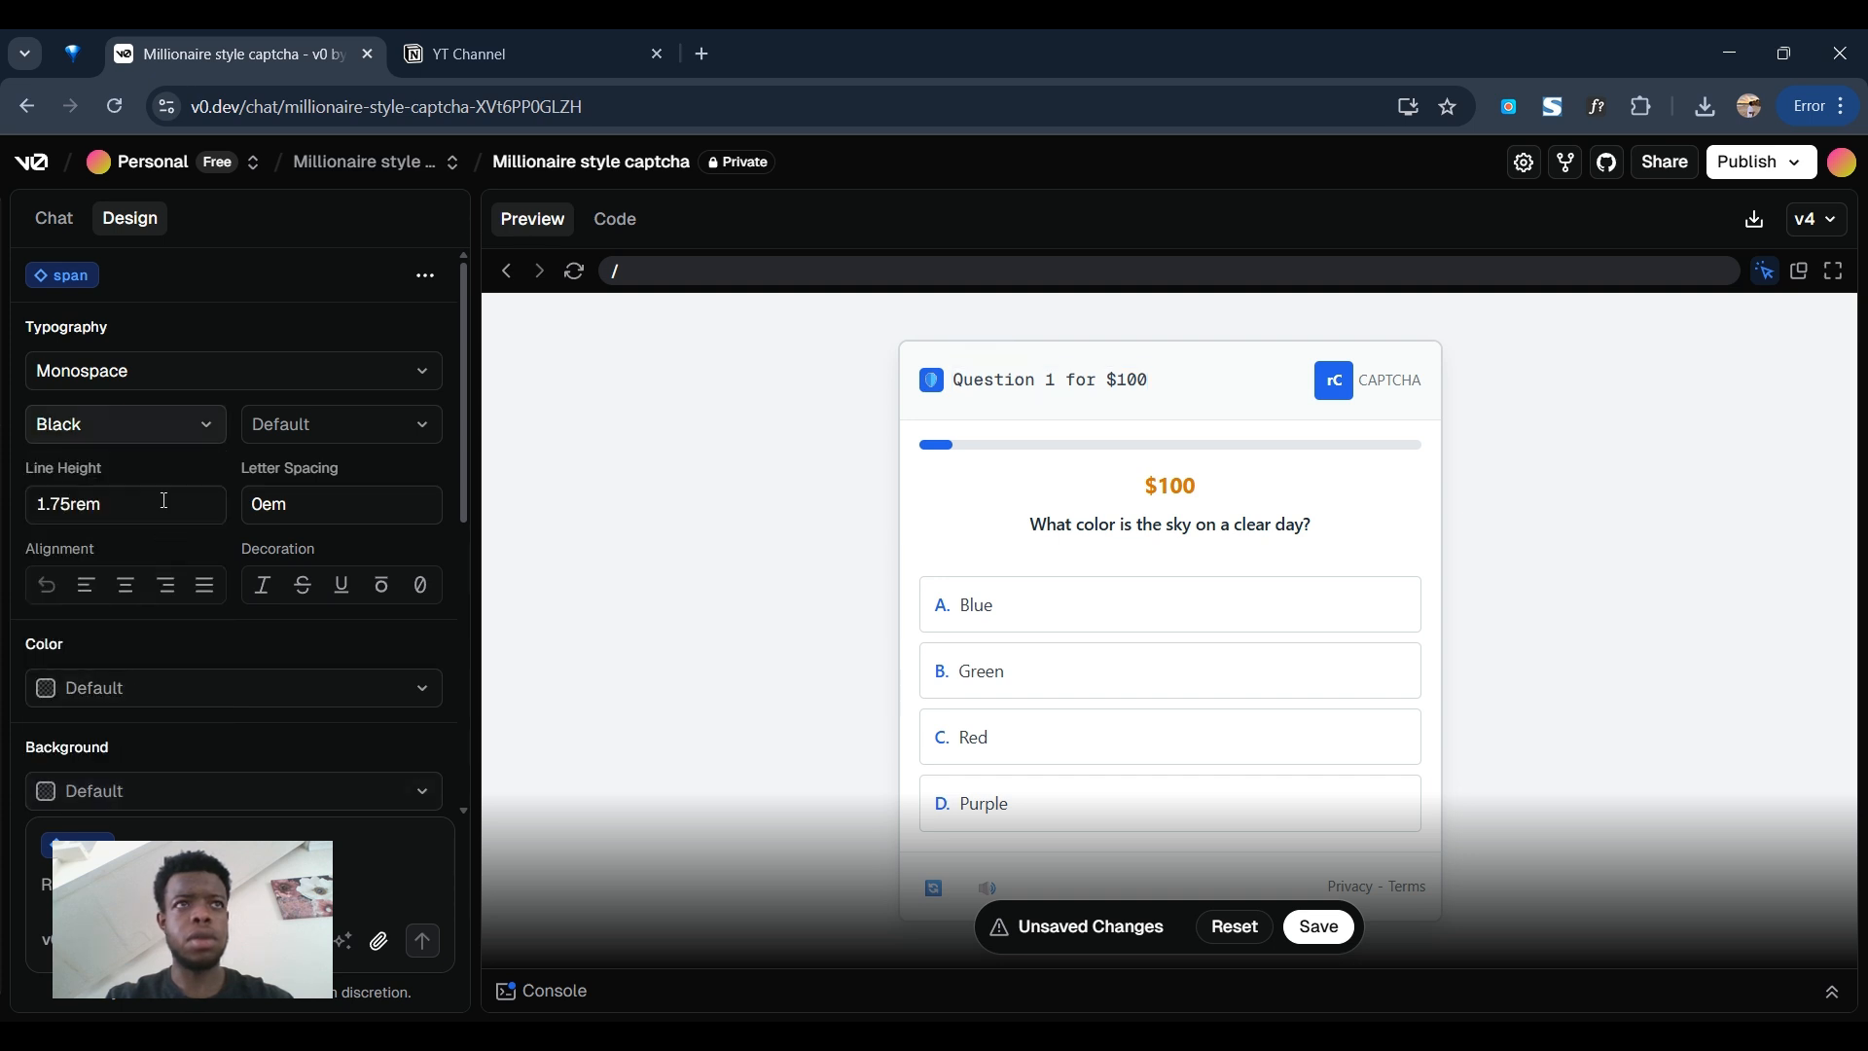
- Review the heading's weight and size options, left-align it, and reset the unsaved design changes
{"action": "left_click", "coordinate": [163, 428]}
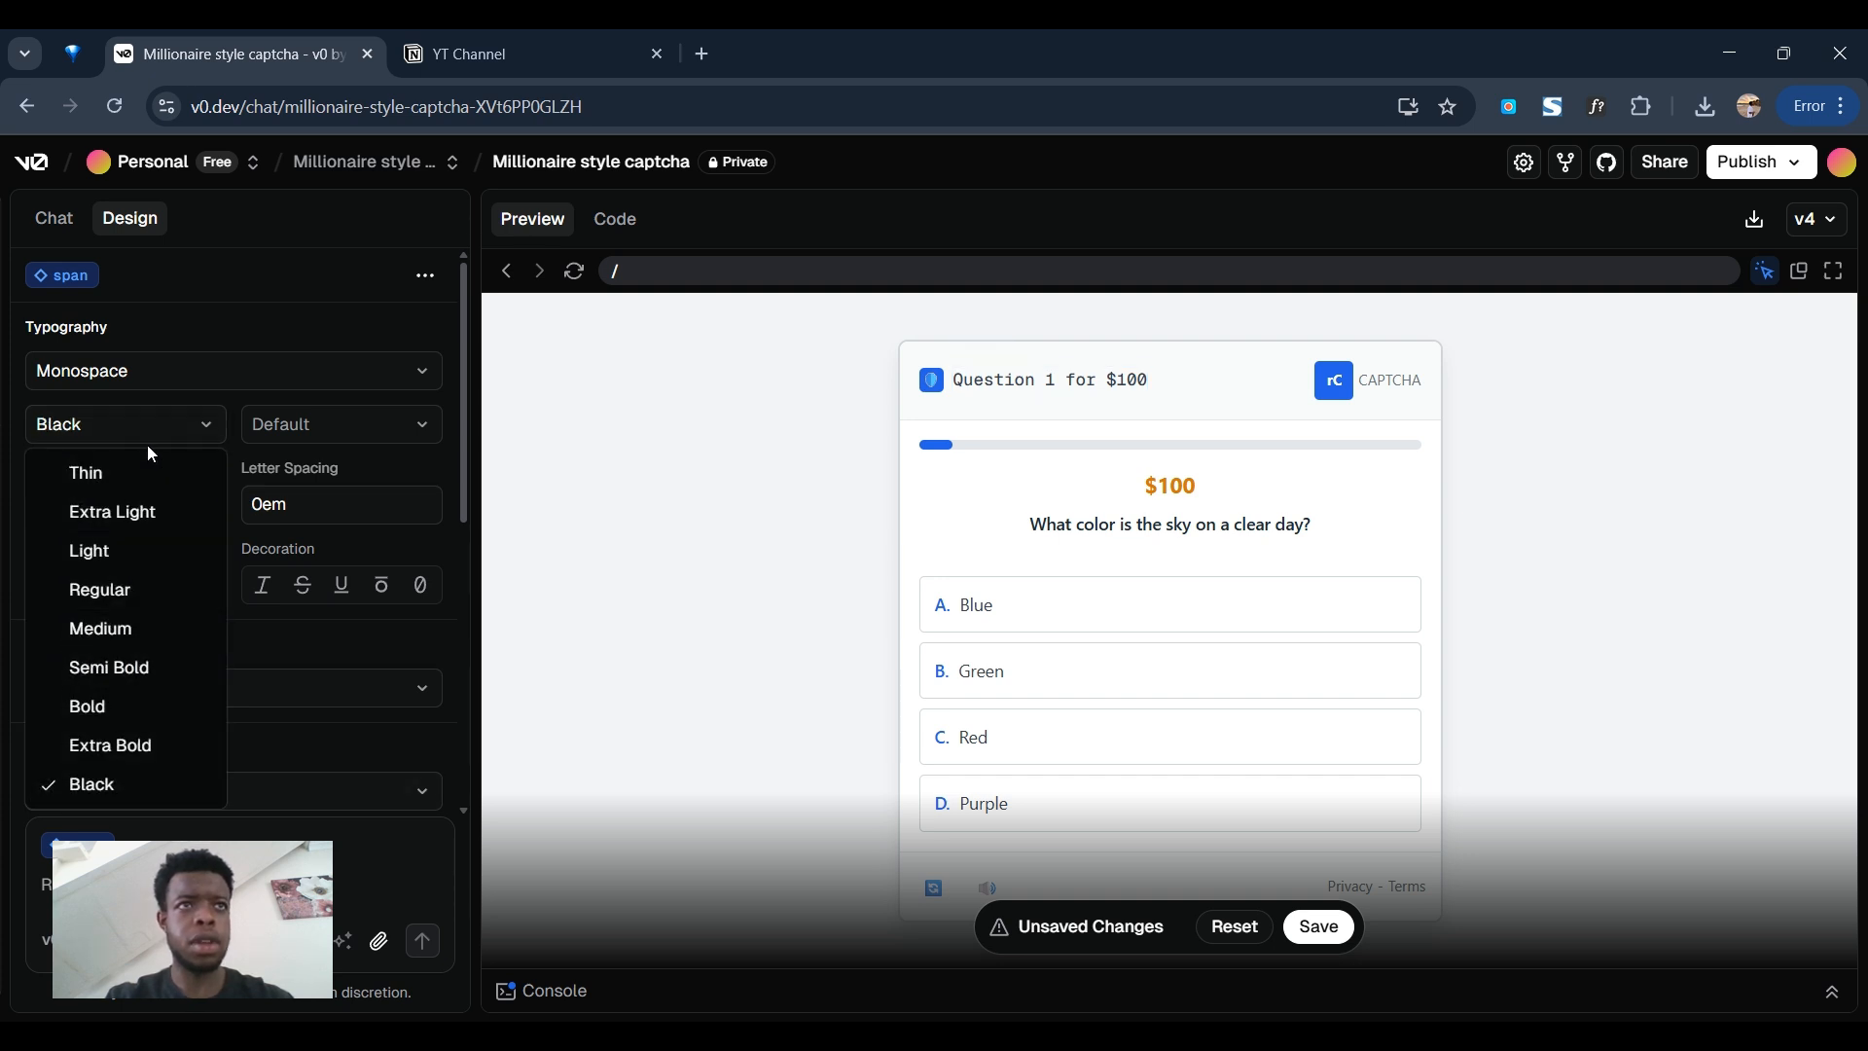
{"action": "left_click", "coordinate": [300, 424]}
{"action": "left_click", "coordinate": [305, 429]}
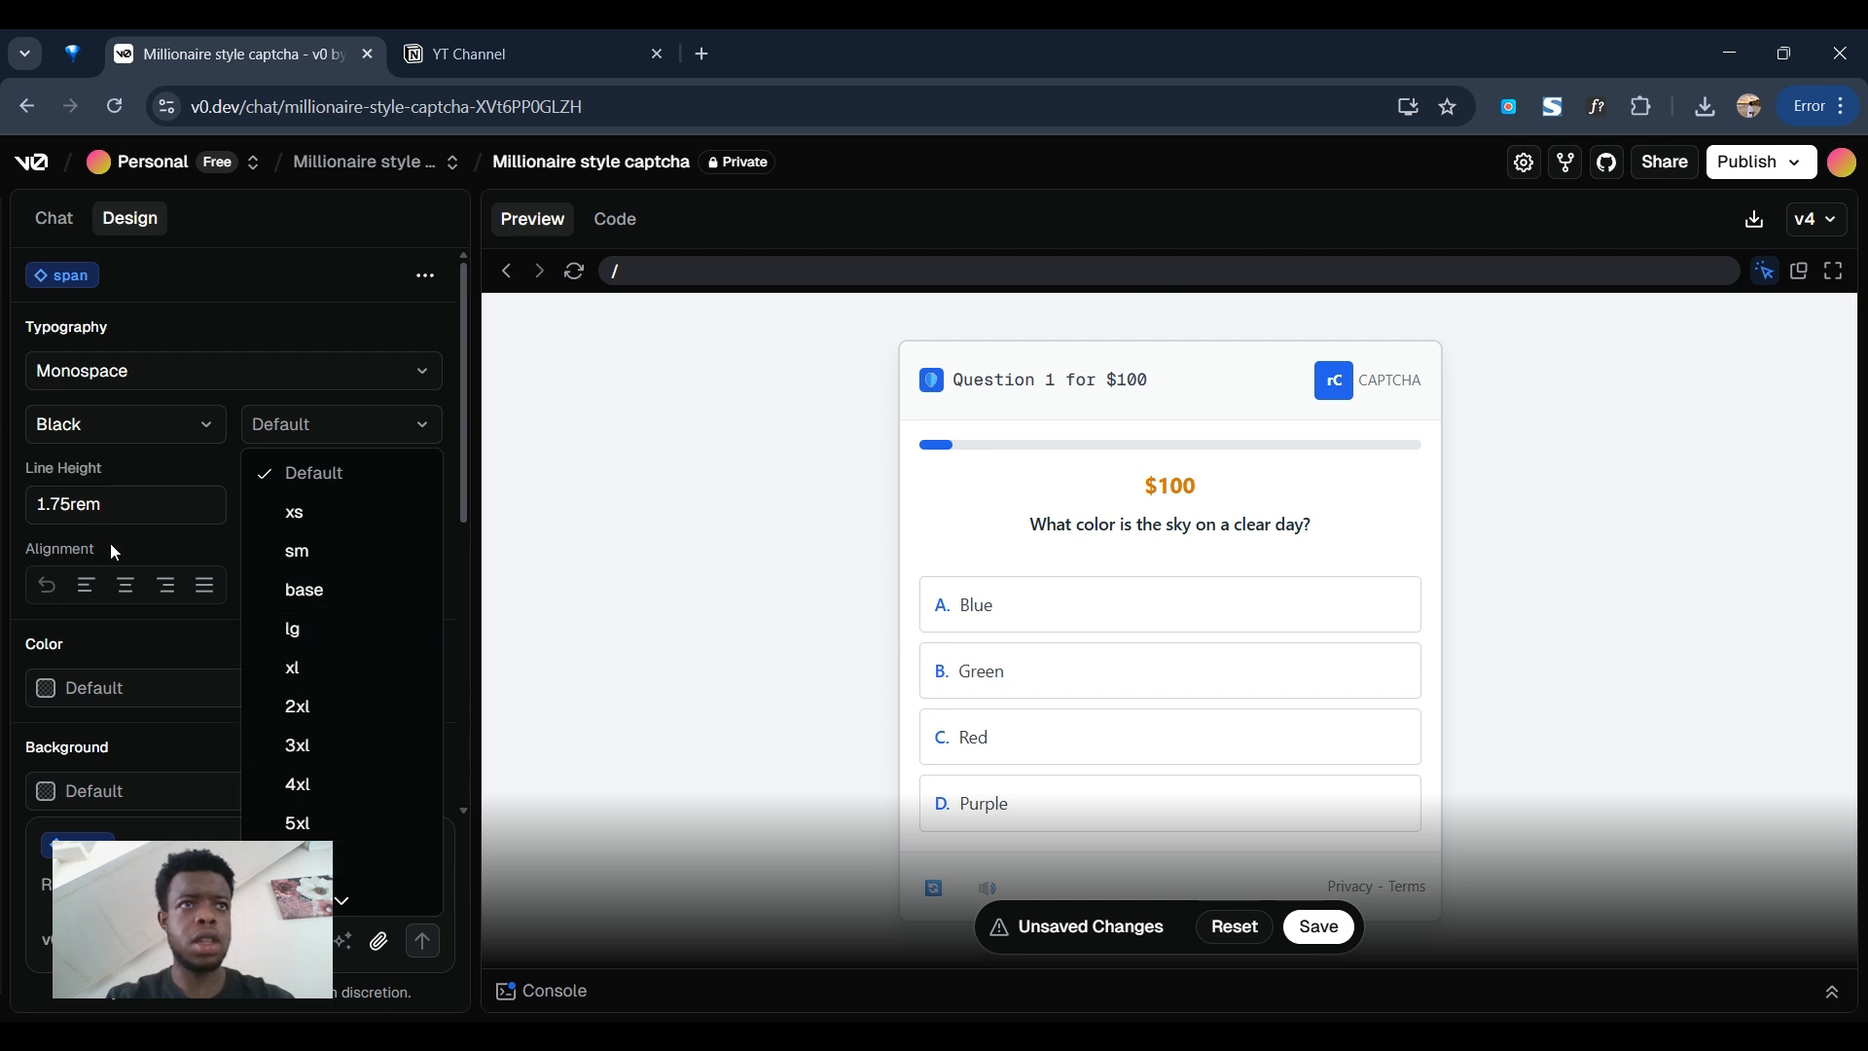
{"action": "left_click", "coordinate": [128, 586]}
{"action": "left_click", "coordinate": [86, 590]}
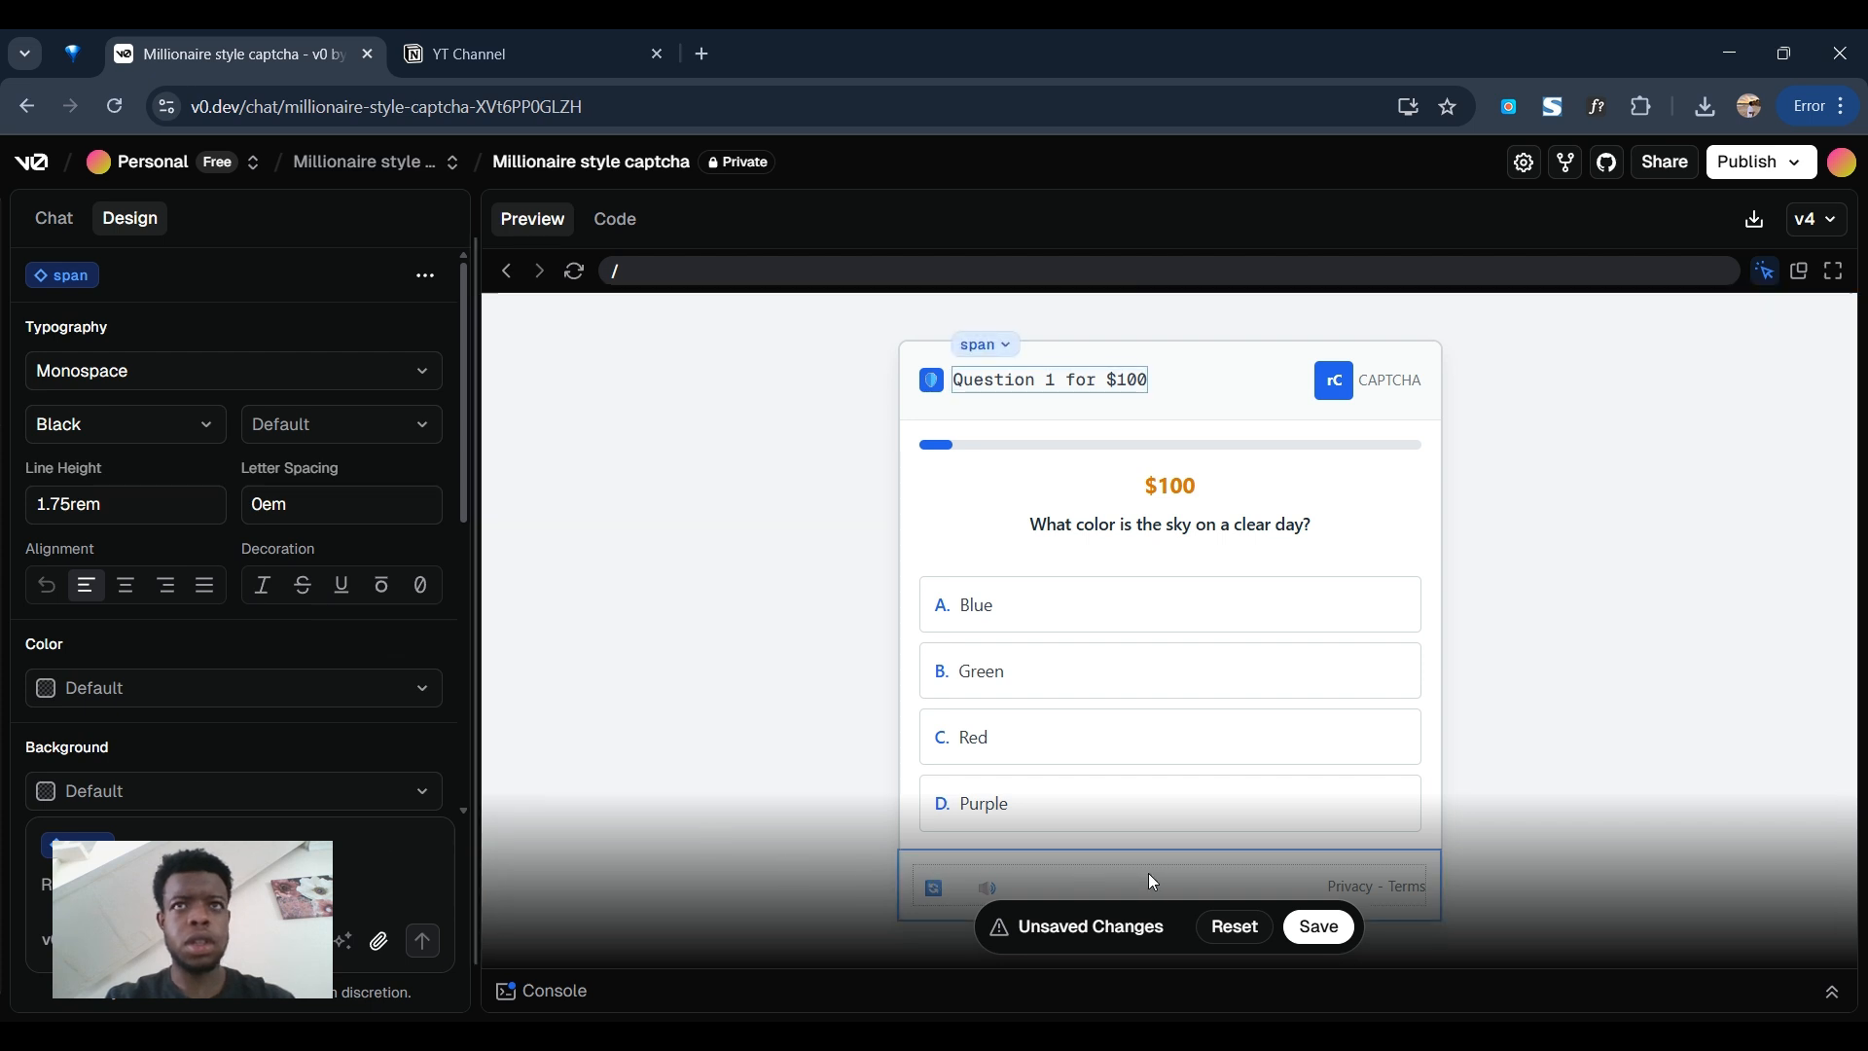
{"action": "left_click", "coordinate": [1228, 928]}
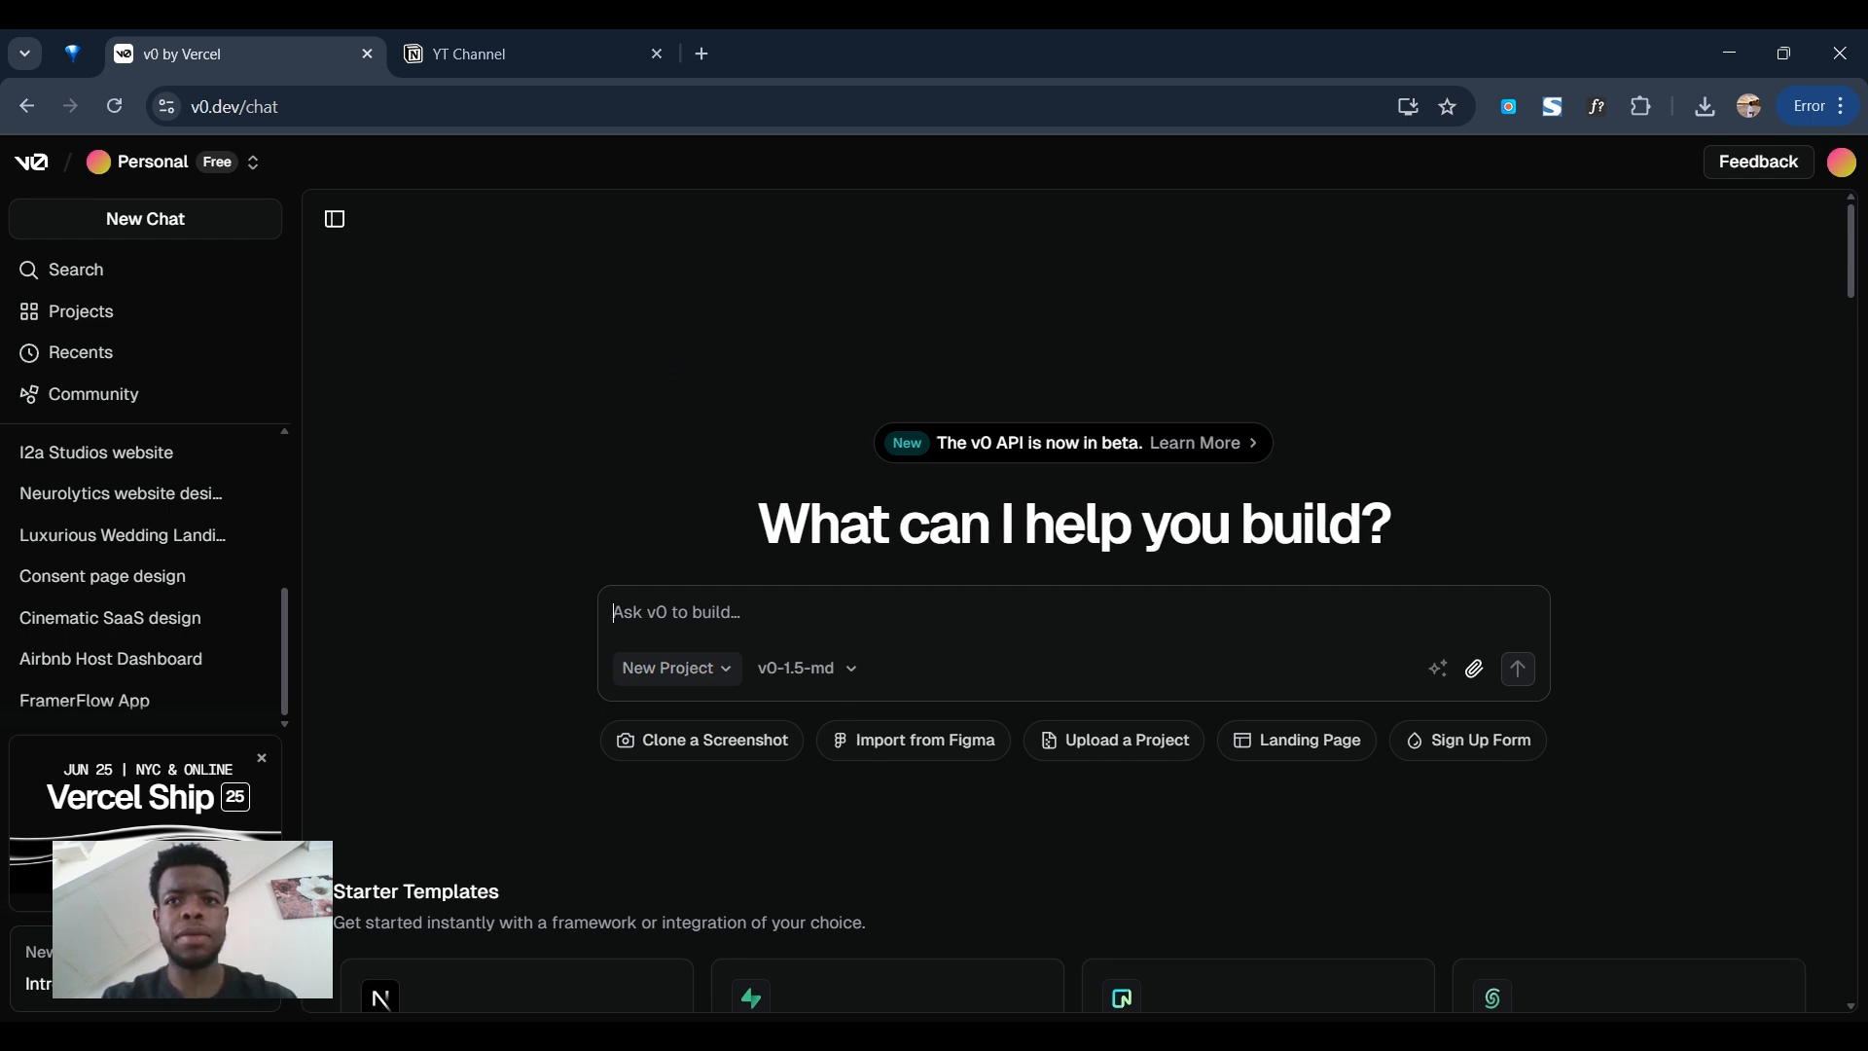
- Submit the prompt "create a landing page for a dog walking service. use good typography and colour styles." in a new chat
{"action": "left_click", "coordinate": [1049, 605]}
{"action": "type", "text": "create a landing page for a dog walking service. use good typography and colour styles."}
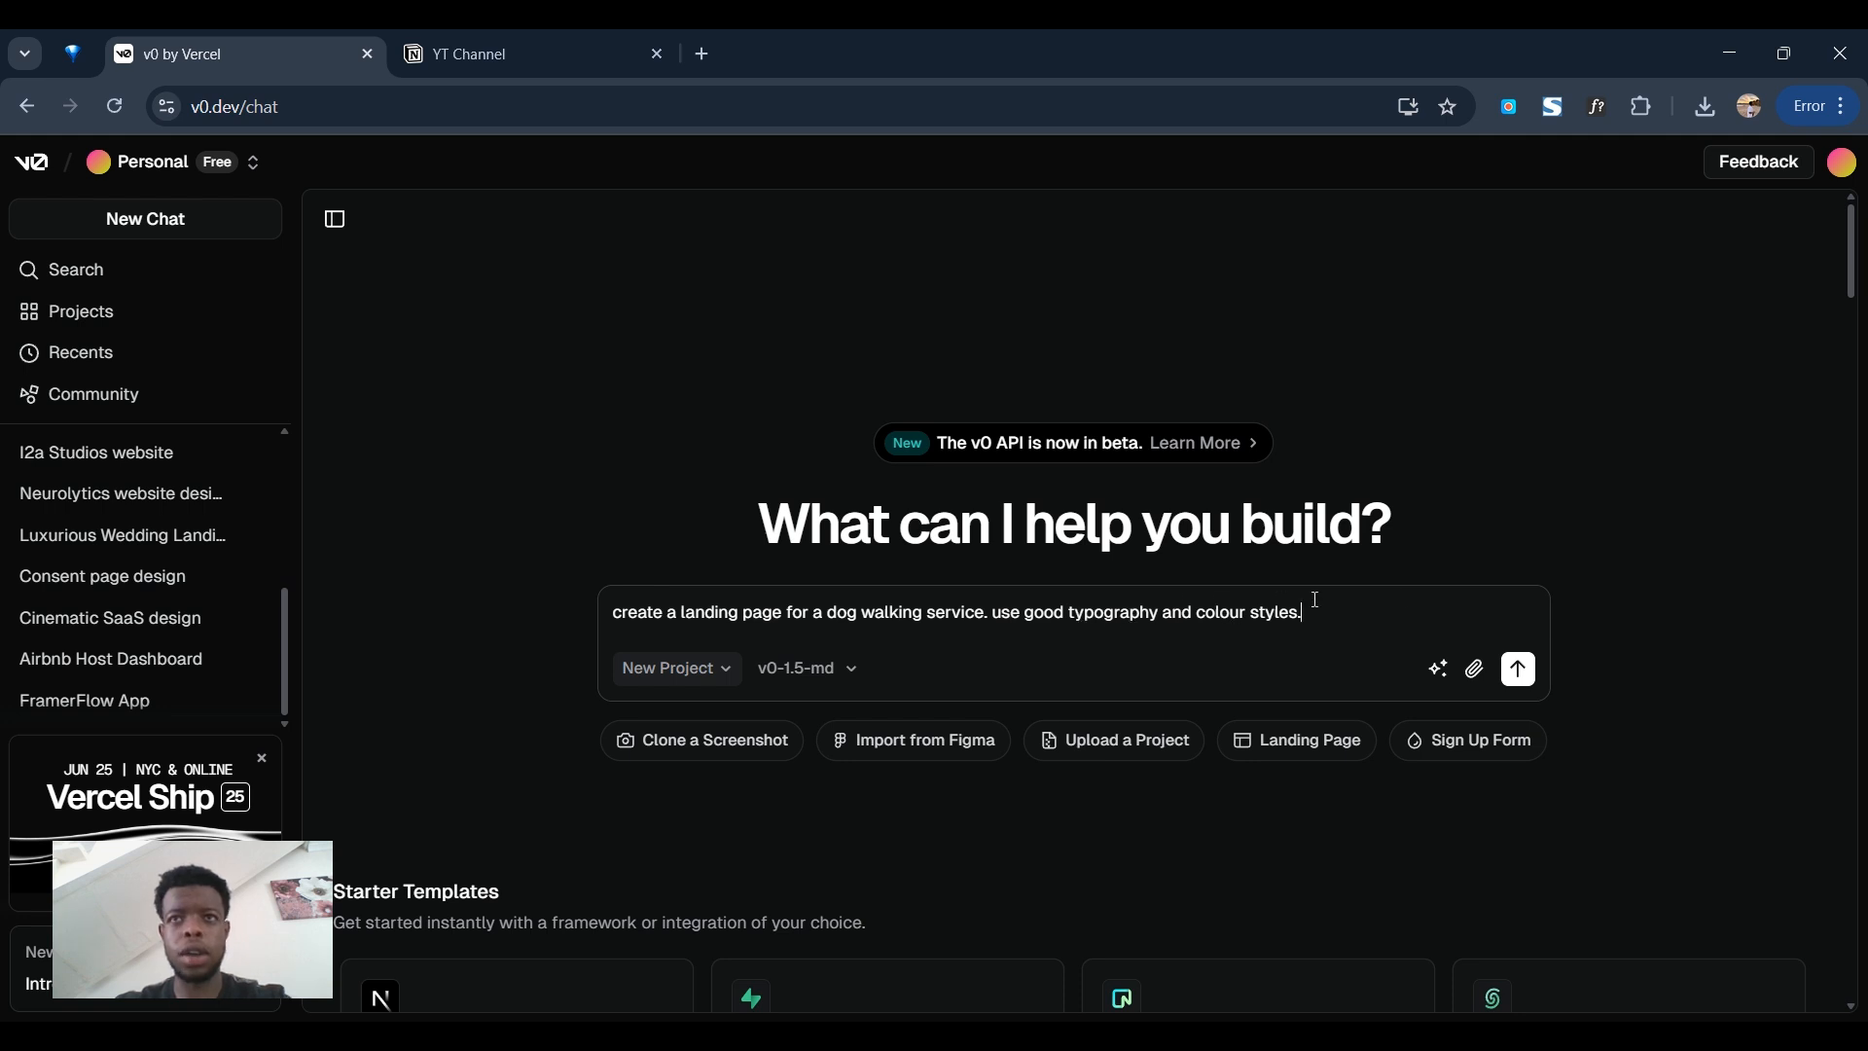
{"action": "left_click", "coordinate": [1519, 671]}
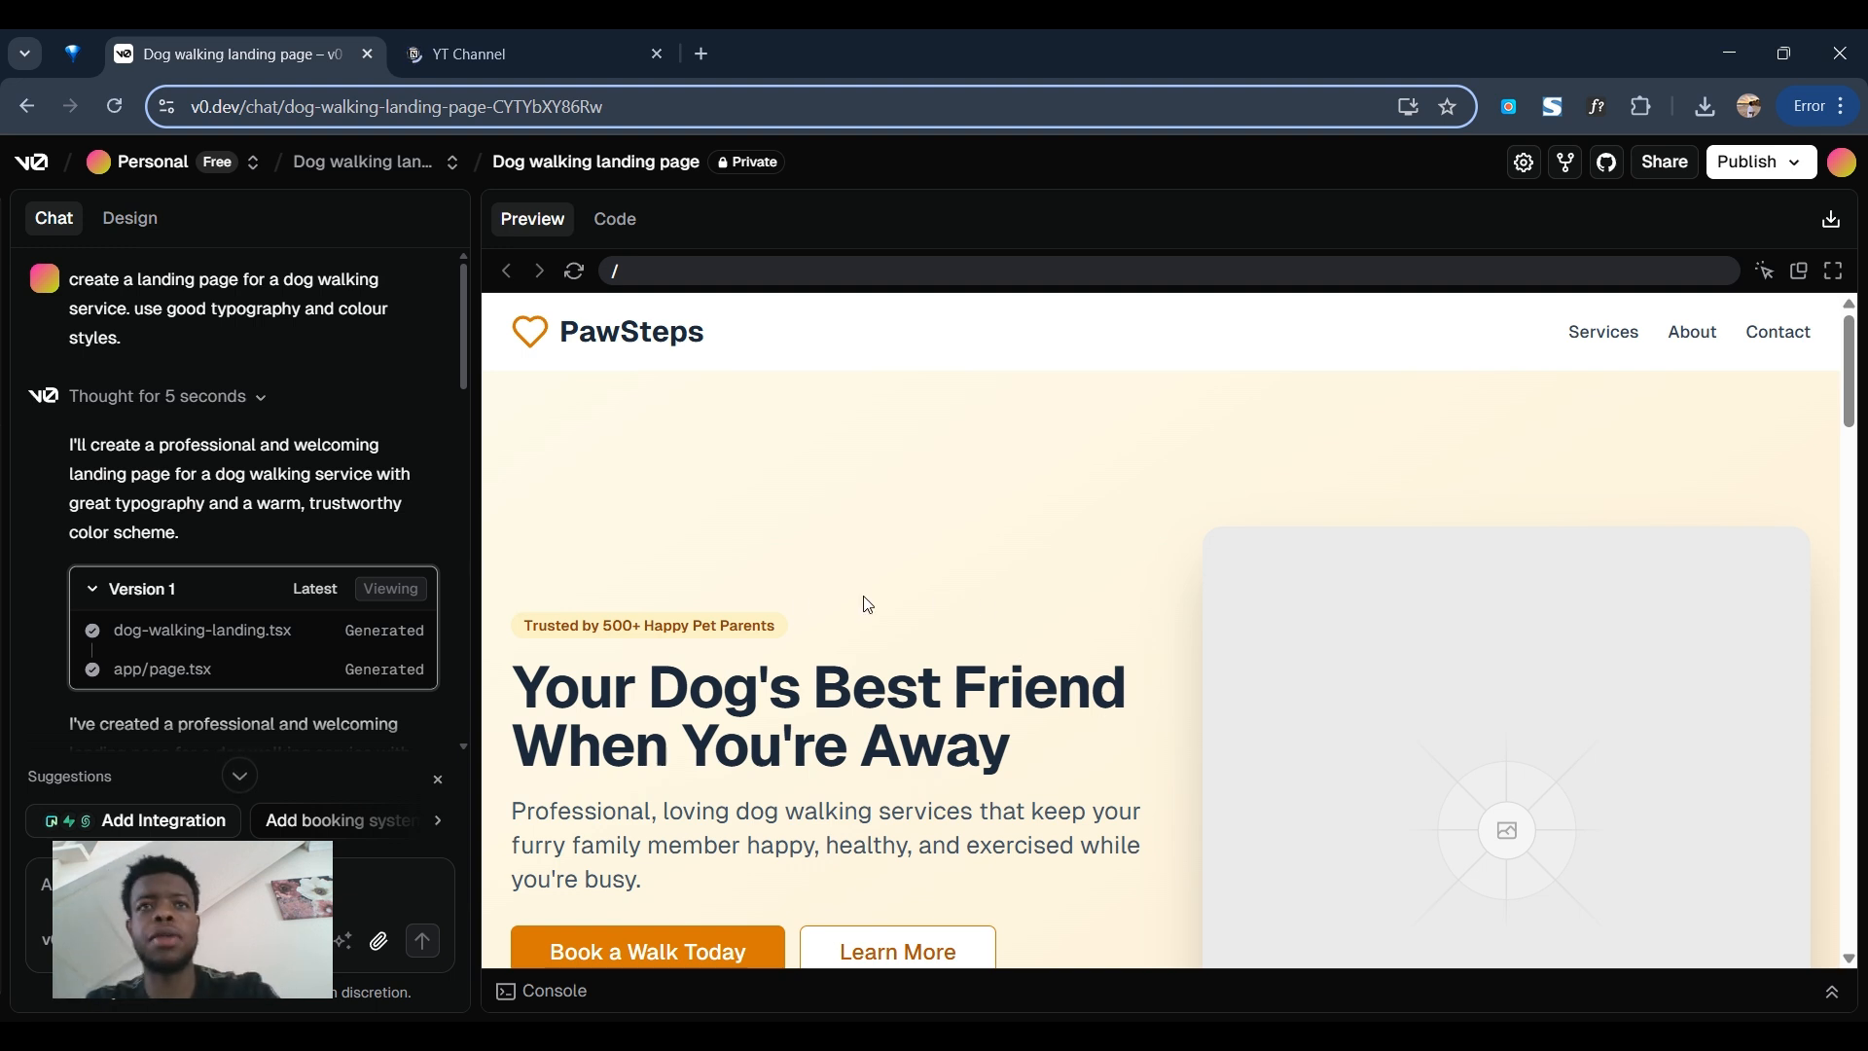
- Examine the generated dog walking landing page from the hero through services and benefits to the quote form
{"action": "scroll", "coordinate": [782, 593], "scroll_direction": "down", "scroll_amount": 1}
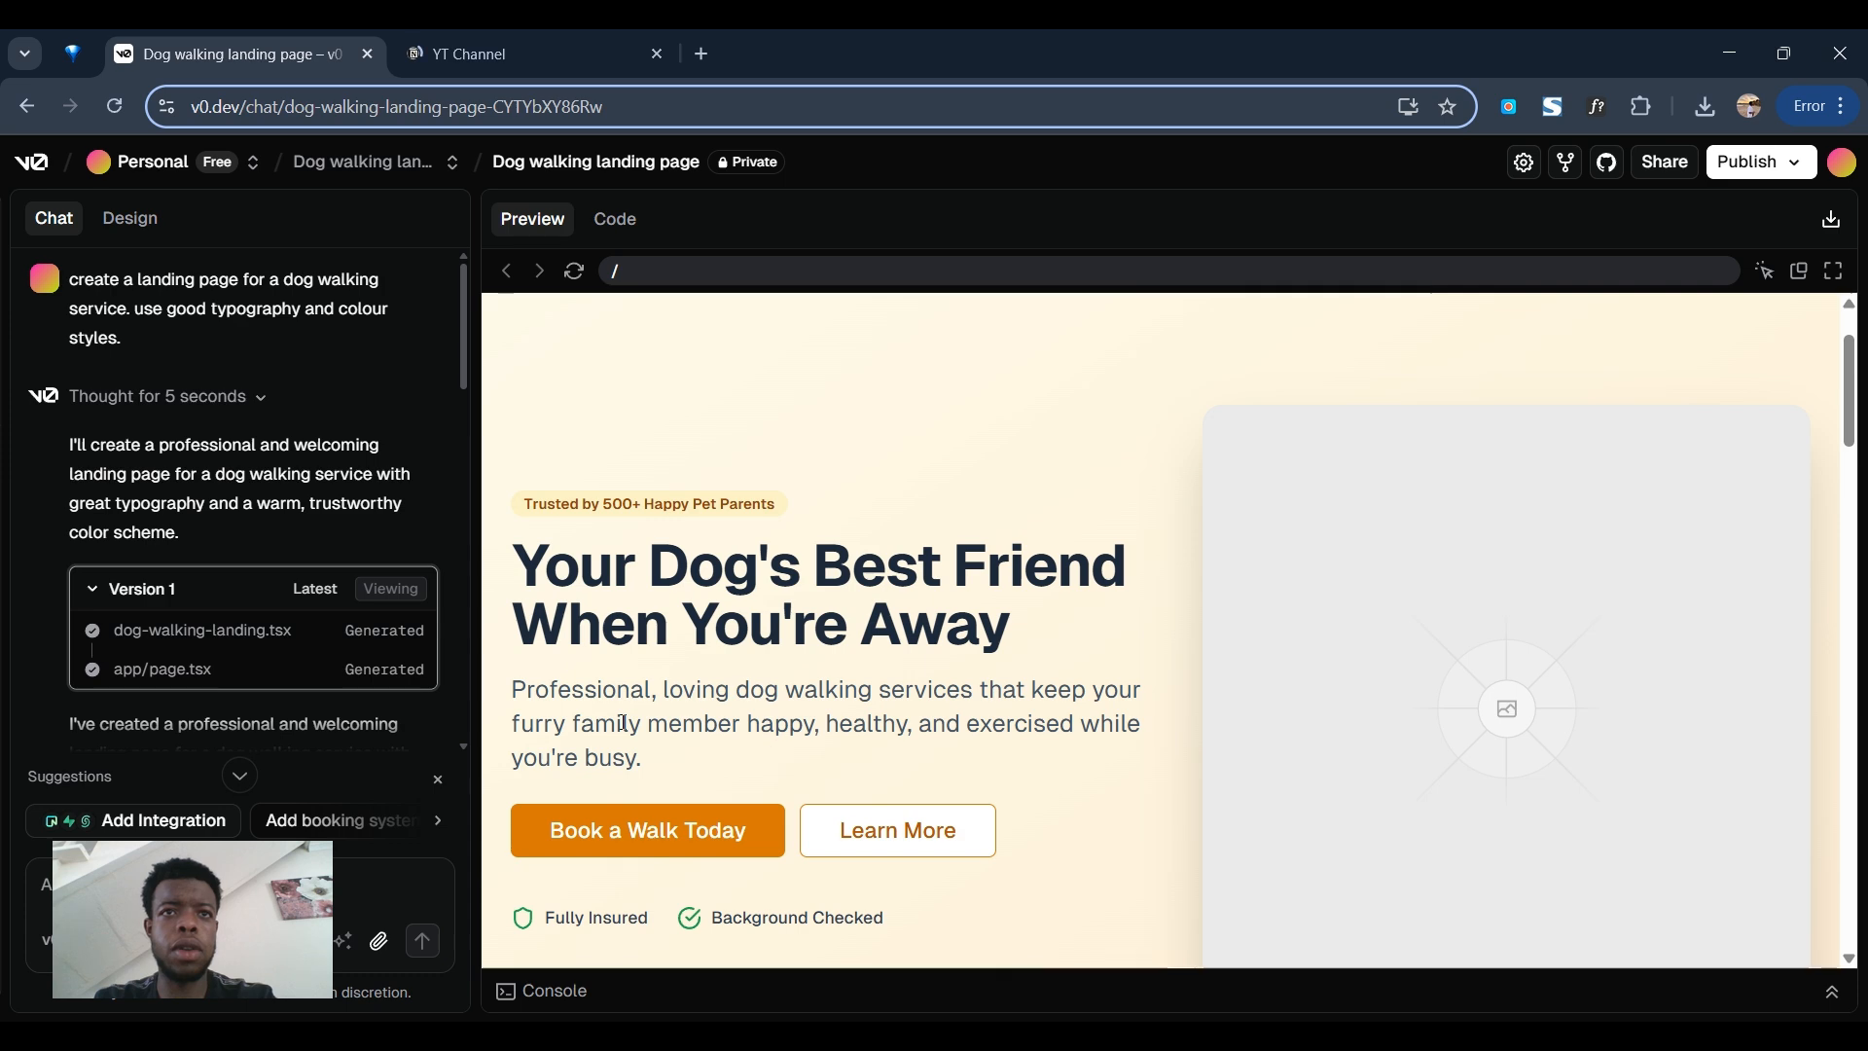
{"action": "scroll", "coordinate": [876, 583], "scroll_direction": "down", "scroll_amount": 3}
{"action": "scroll", "coordinate": [1031, 602], "scroll_direction": "down", "scroll_amount": 4}
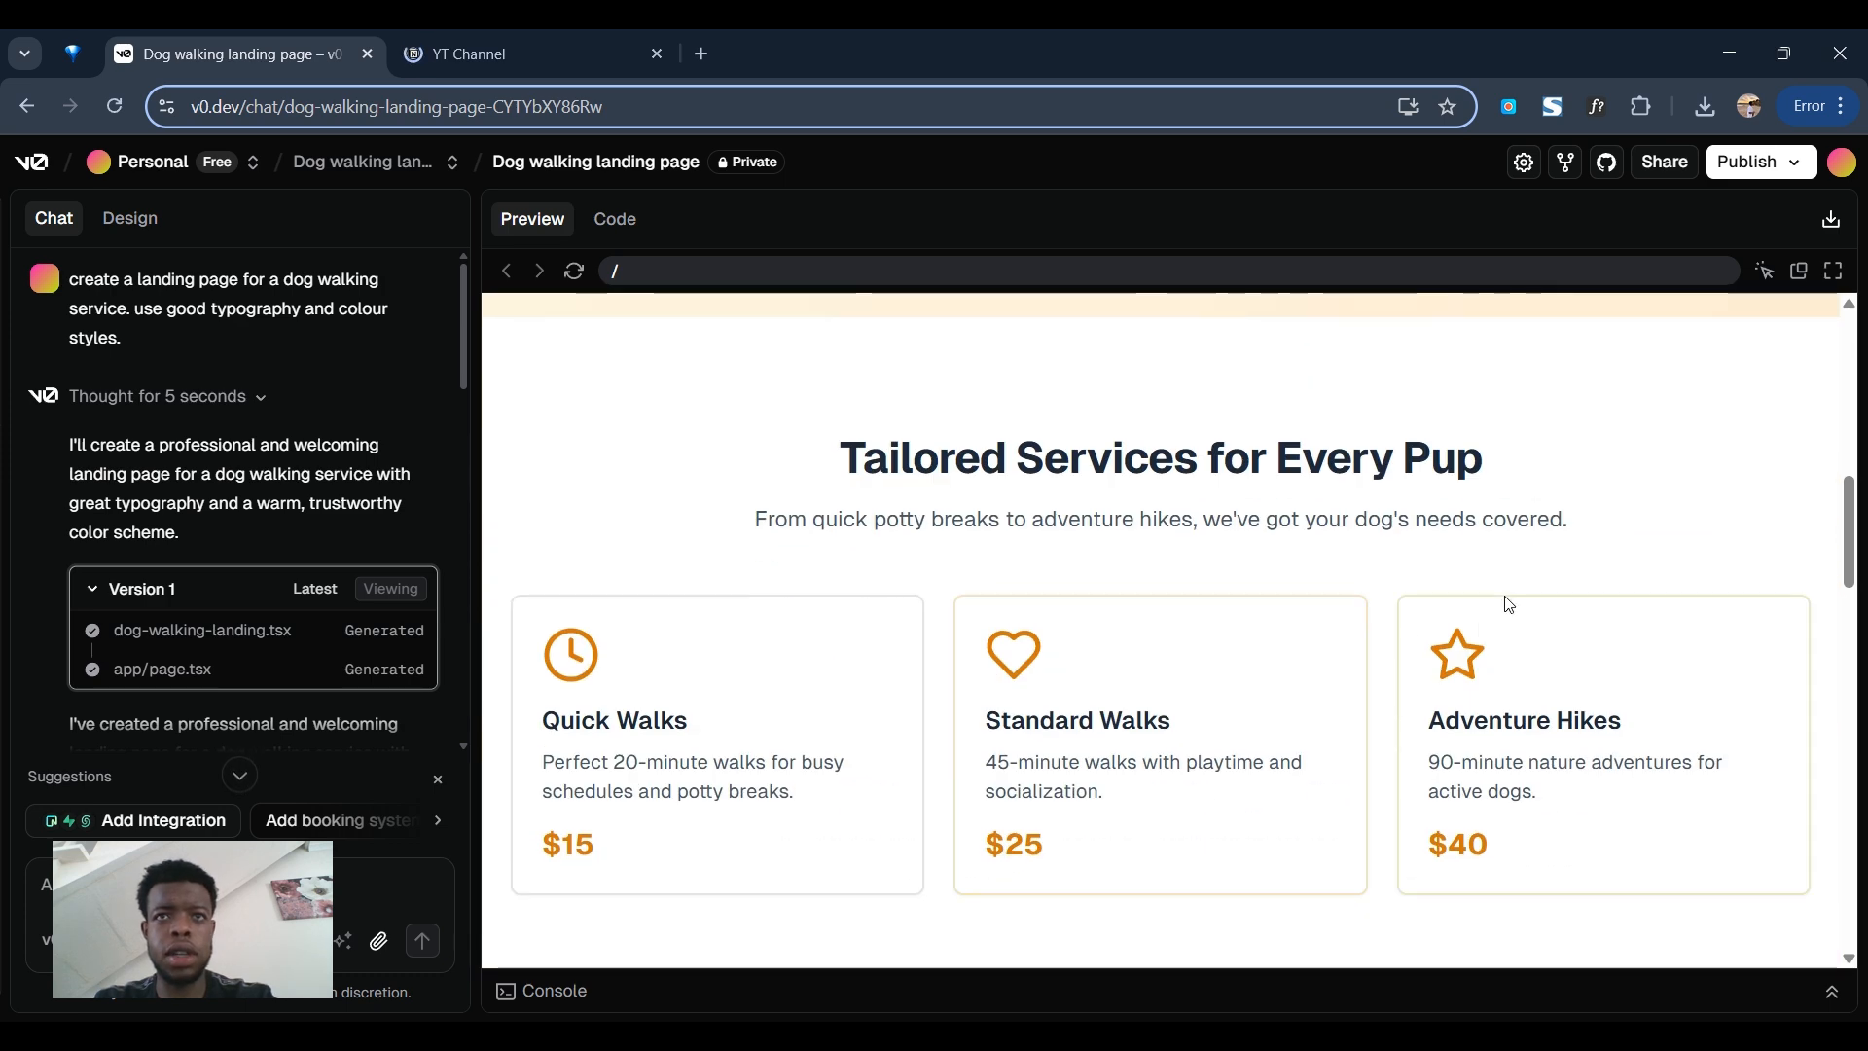
{"action": "scroll", "coordinate": [804, 650], "scroll_direction": "down", "scroll_amount": 10}
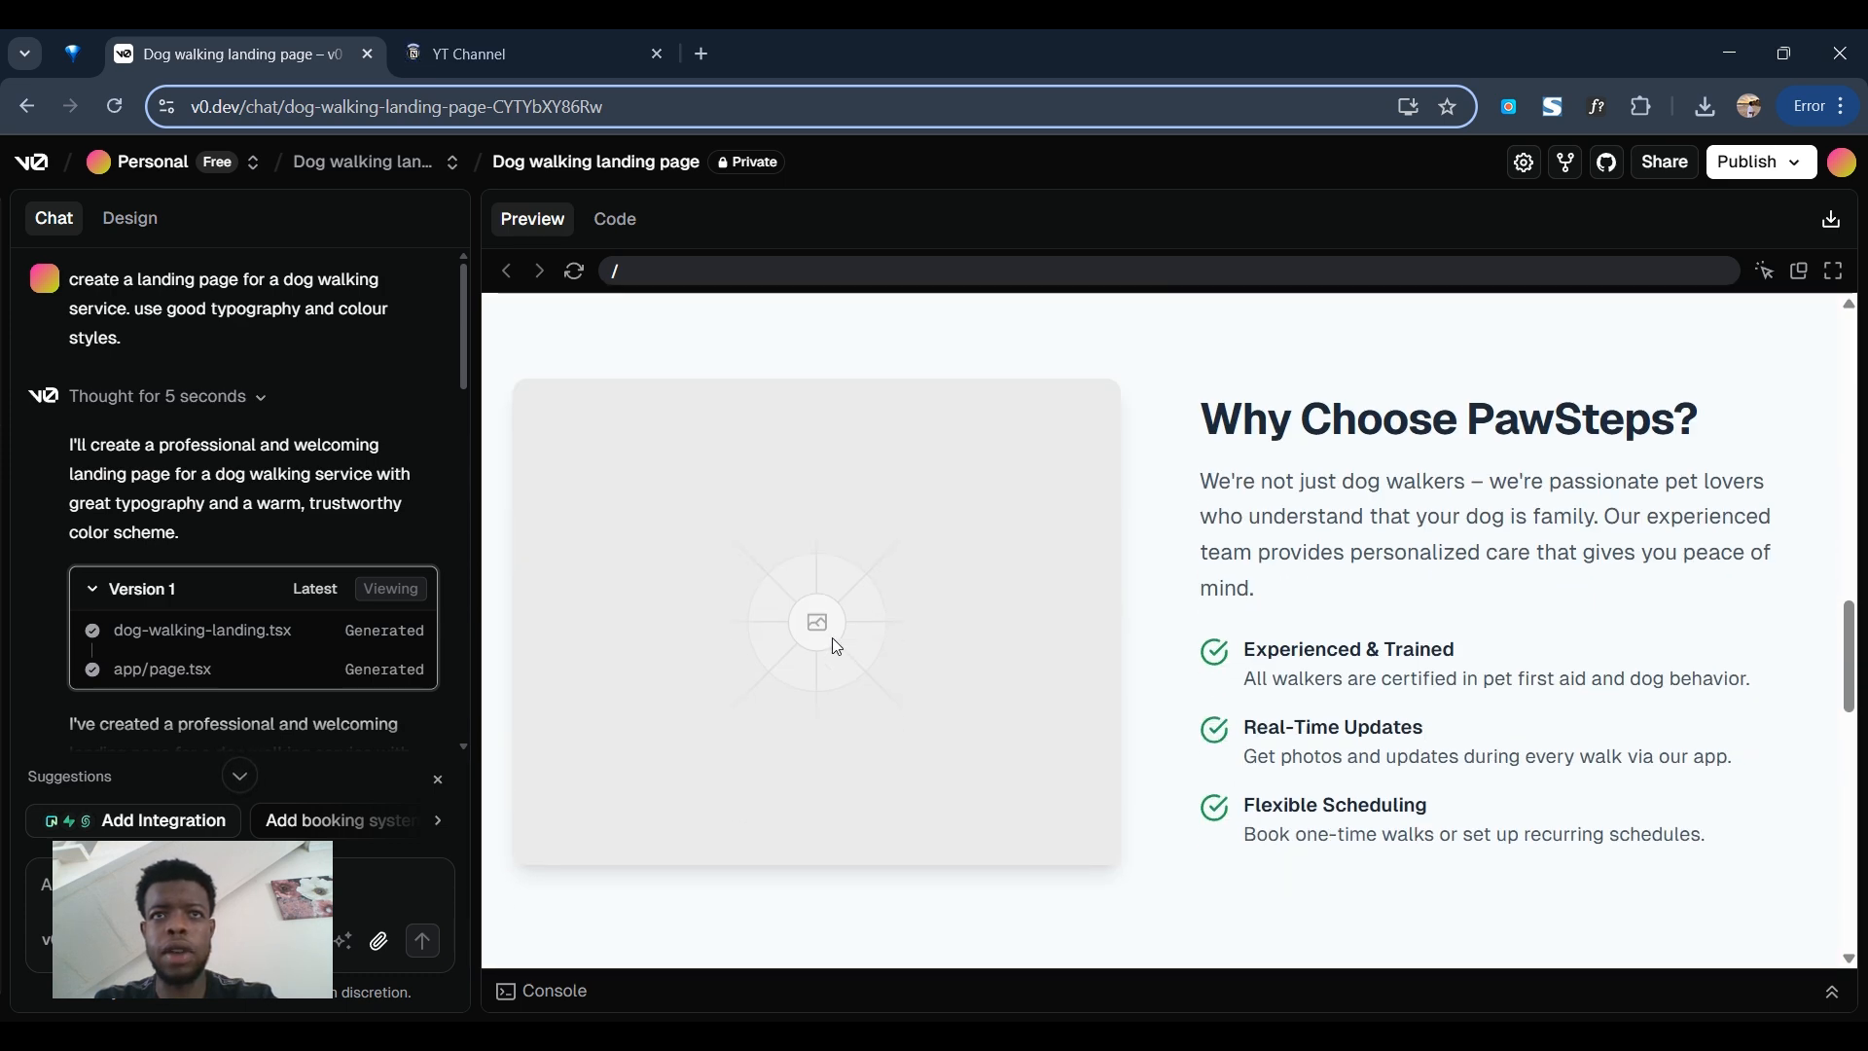
{"action": "scroll", "coordinate": [1195, 759], "scroll_direction": "down", "scroll_amount": 7}
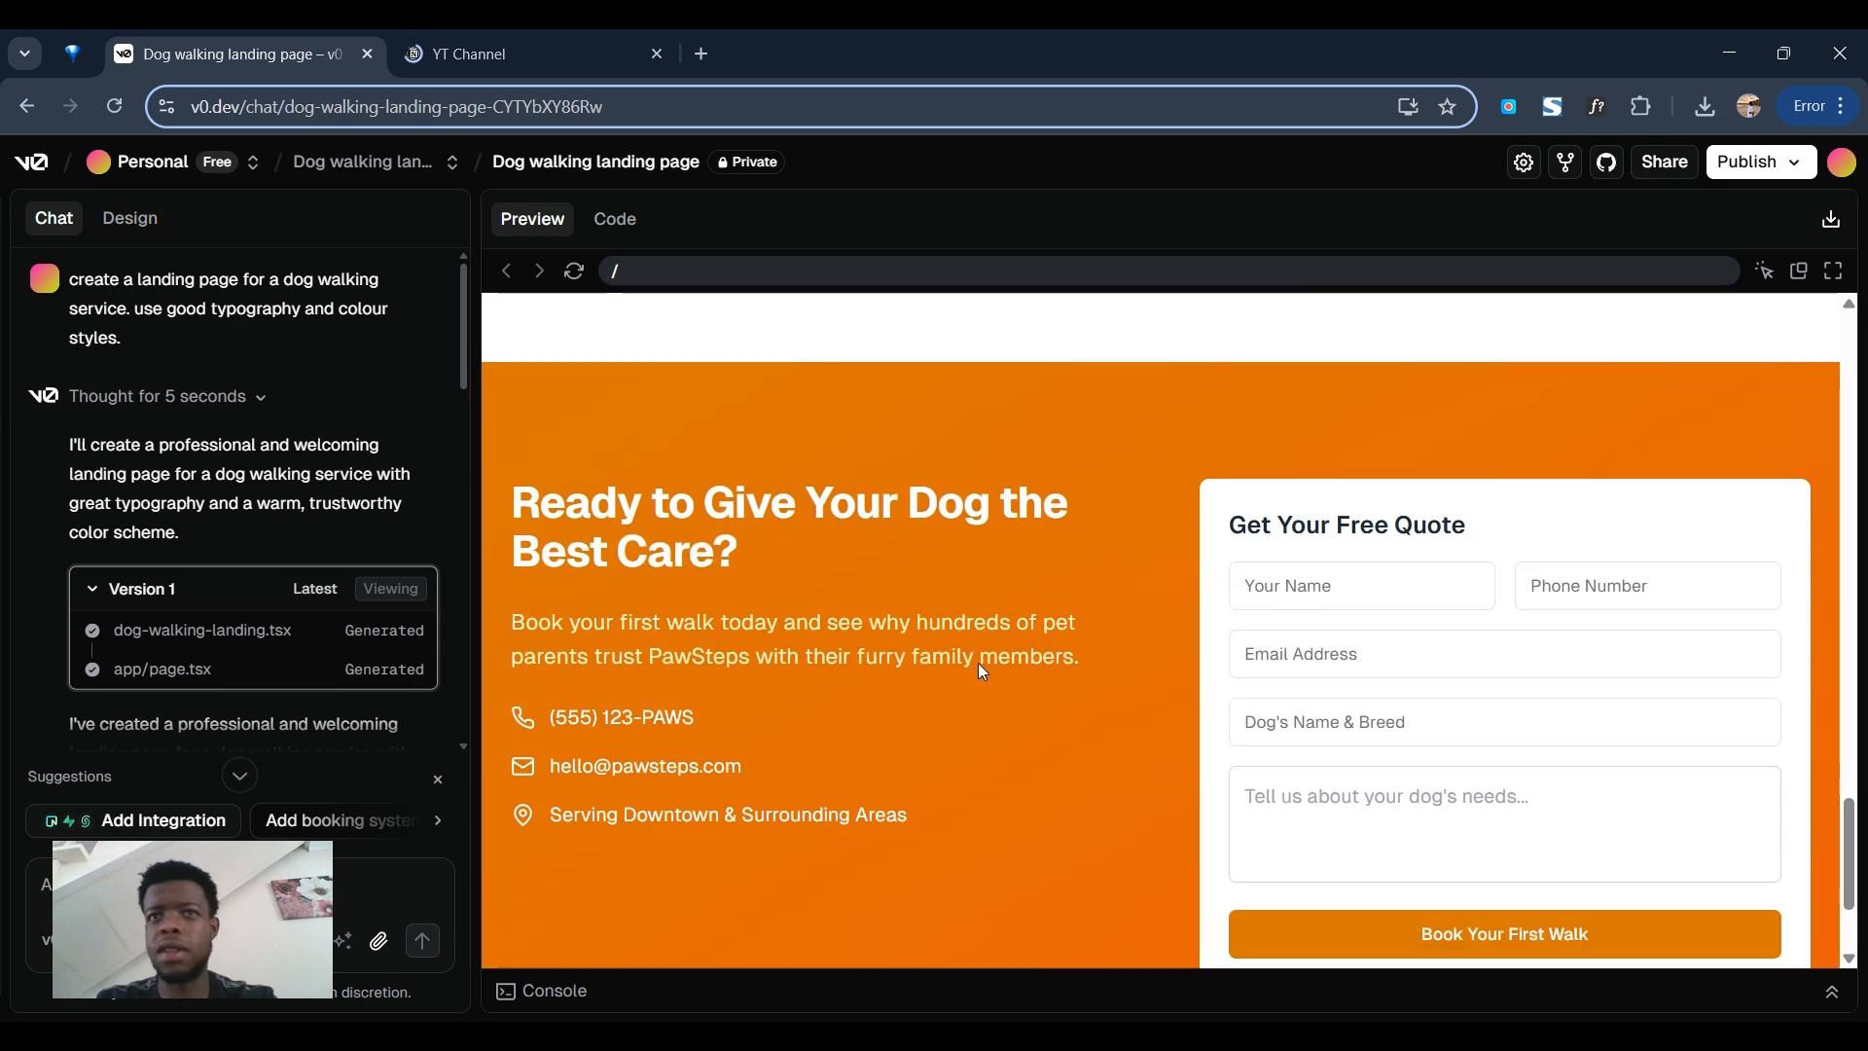
{"action": "scroll", "coordinate": [966, 644], "scroll_direction": "down", "scroll_amount": 2}
{"action": "scroll", "coordinate": [1043, 714], "scroll_direction": "up", "scroll_amount": 18}
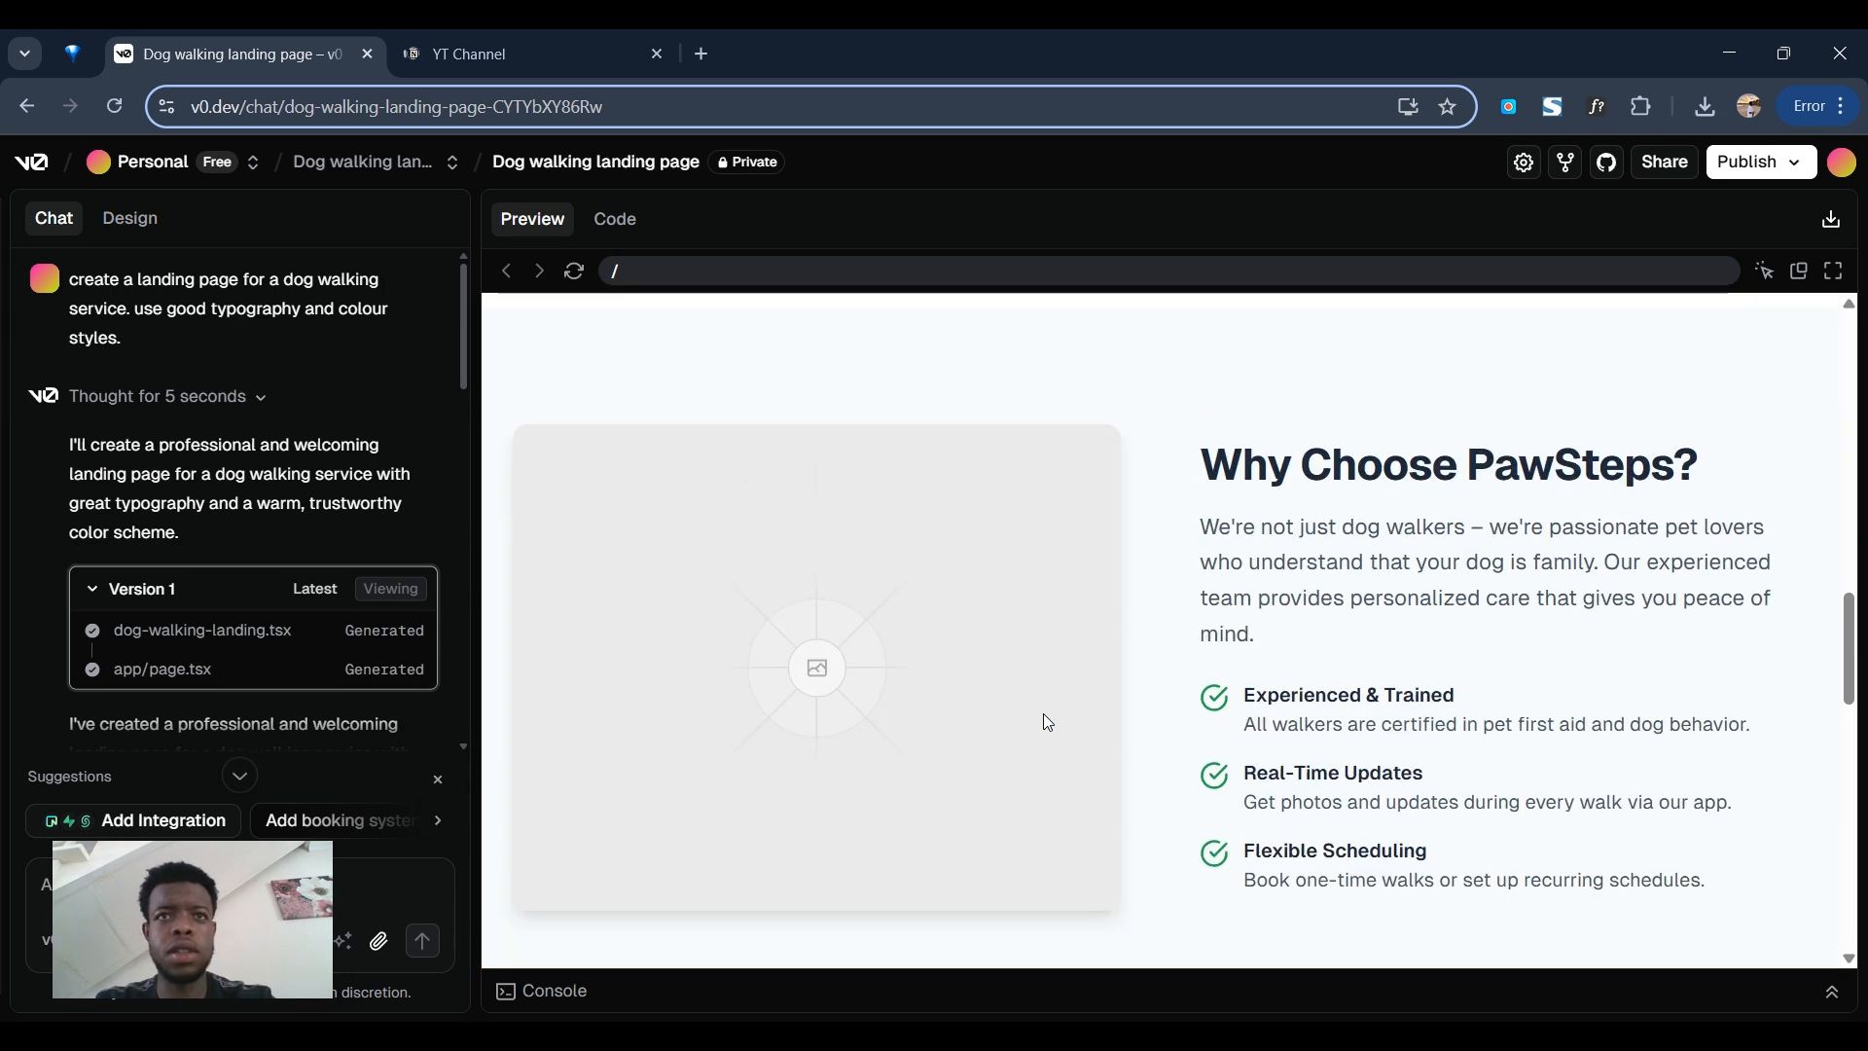
{"action": "scroll", "coordinate": [1043, 721], "scroll_direction": "up", "scroll_amount": 8}
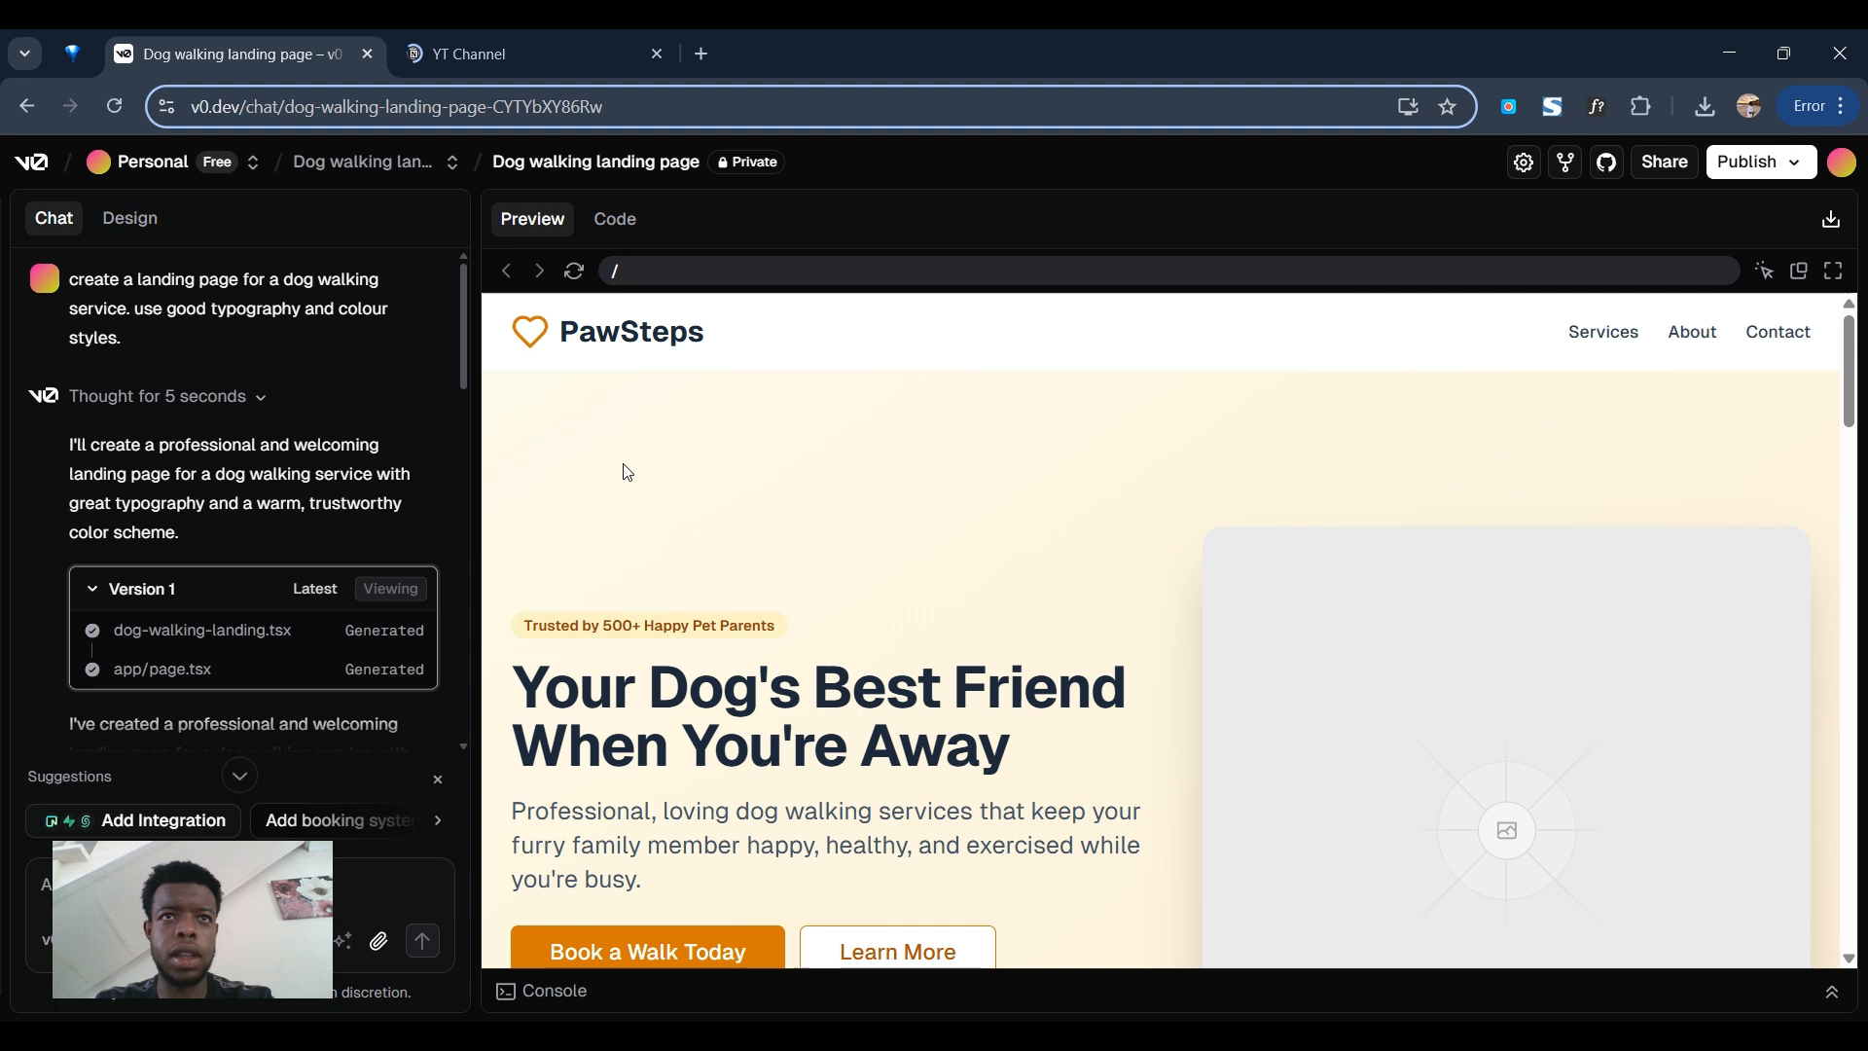
{"action": "scroll", "coordinate": [666, 556], "scroll_direction": "down", "scroll_amount": 1}
{"action": "scroll", "coordinate": [665, 556], "scroll_direction": "down", "scroll_amount": 2}
{"action": "scroll", "coordinate": [879, 588], "scroll_direction": "up", "scroll_amount": 1}
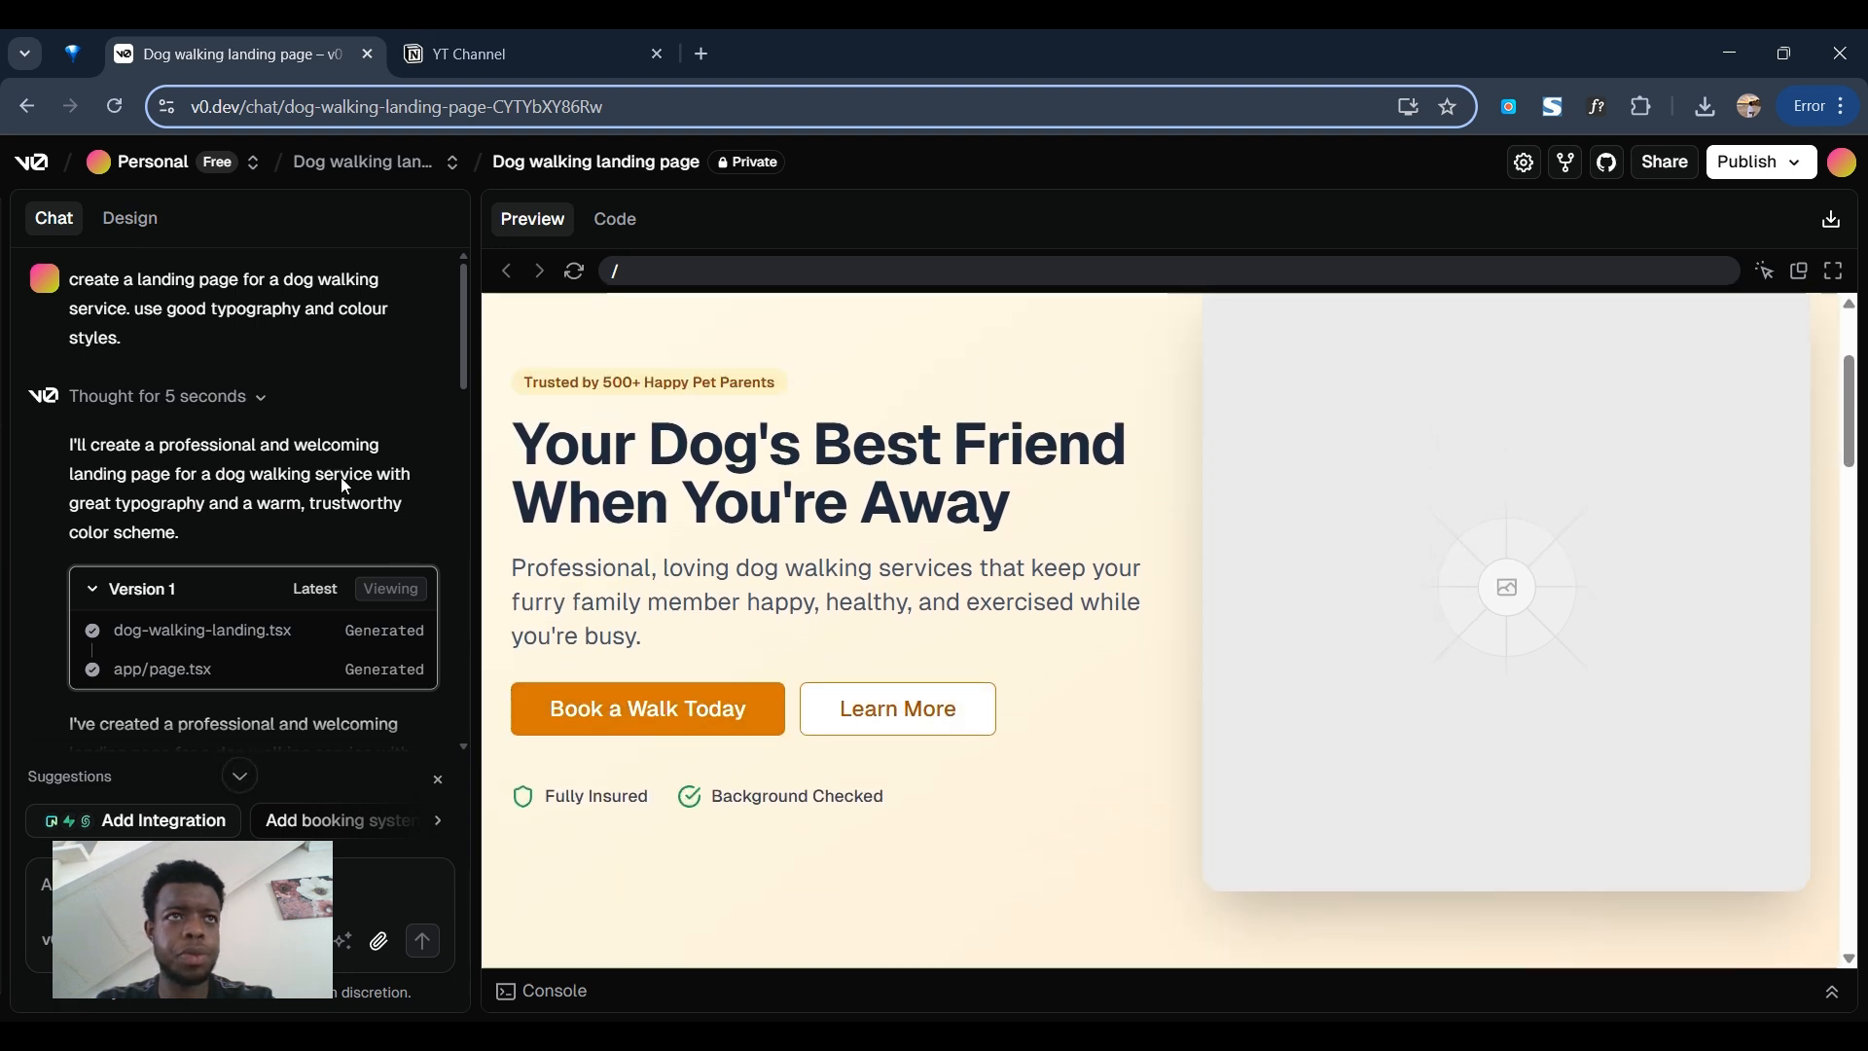
- In design mode, set the "Book a Walk Today" button's background colour to teal-600
{"action": "left_click", "coordinate": [129, 218]}
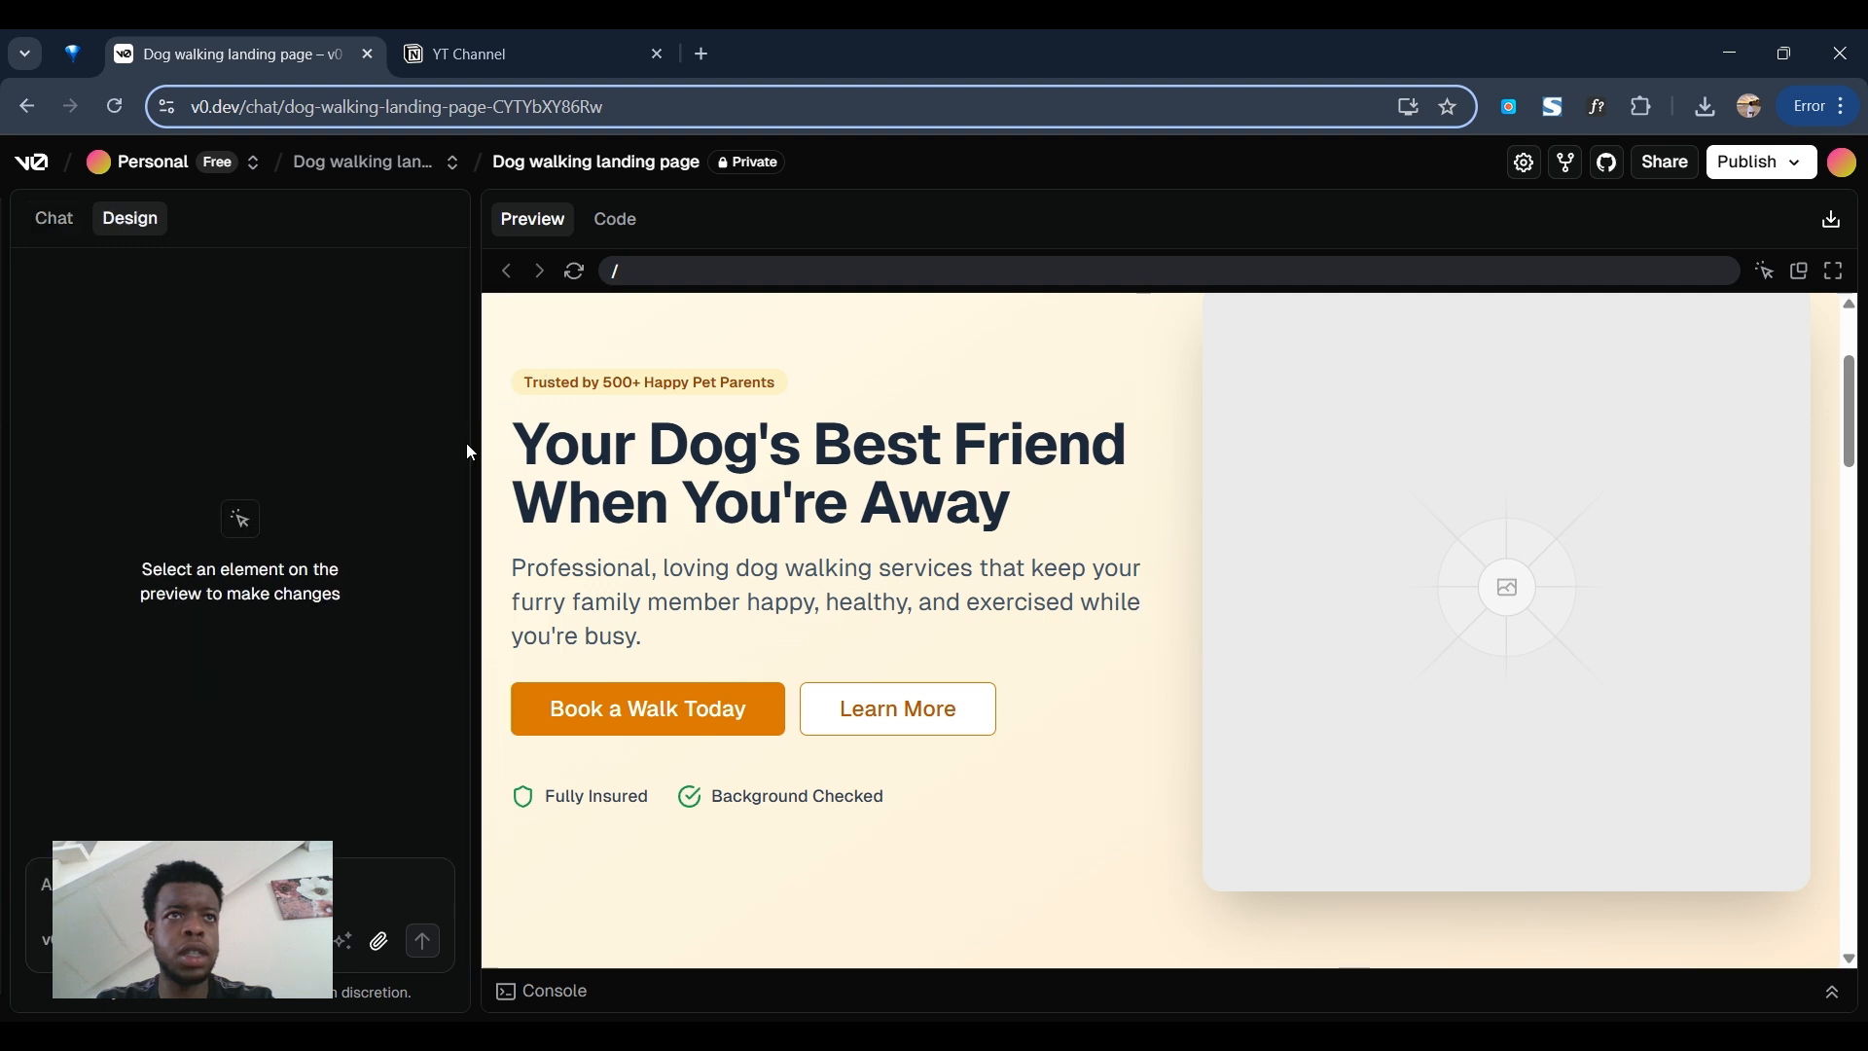
{"action": "left_click", "coordinate": [530, 710]}
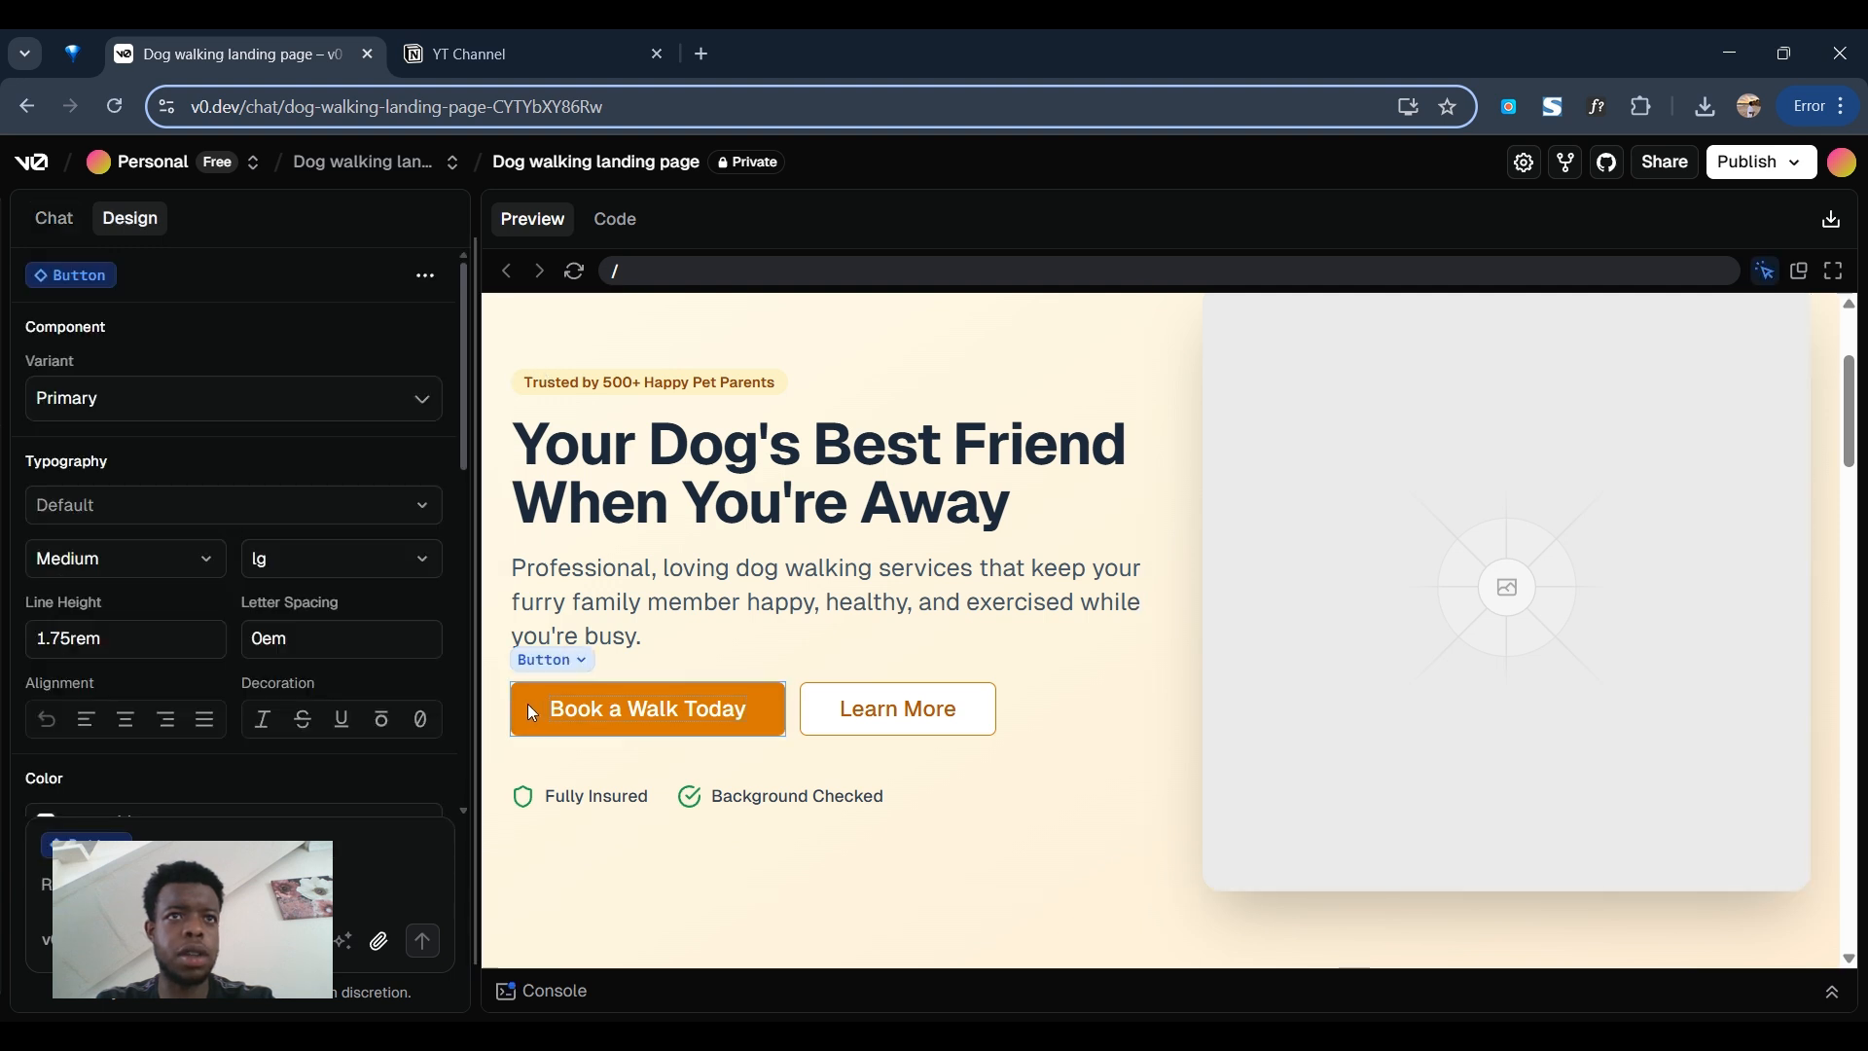
{"action": "scroll", "coordinate": [183, 632], "scroll_direction": "down", "scroll_amount": 3}
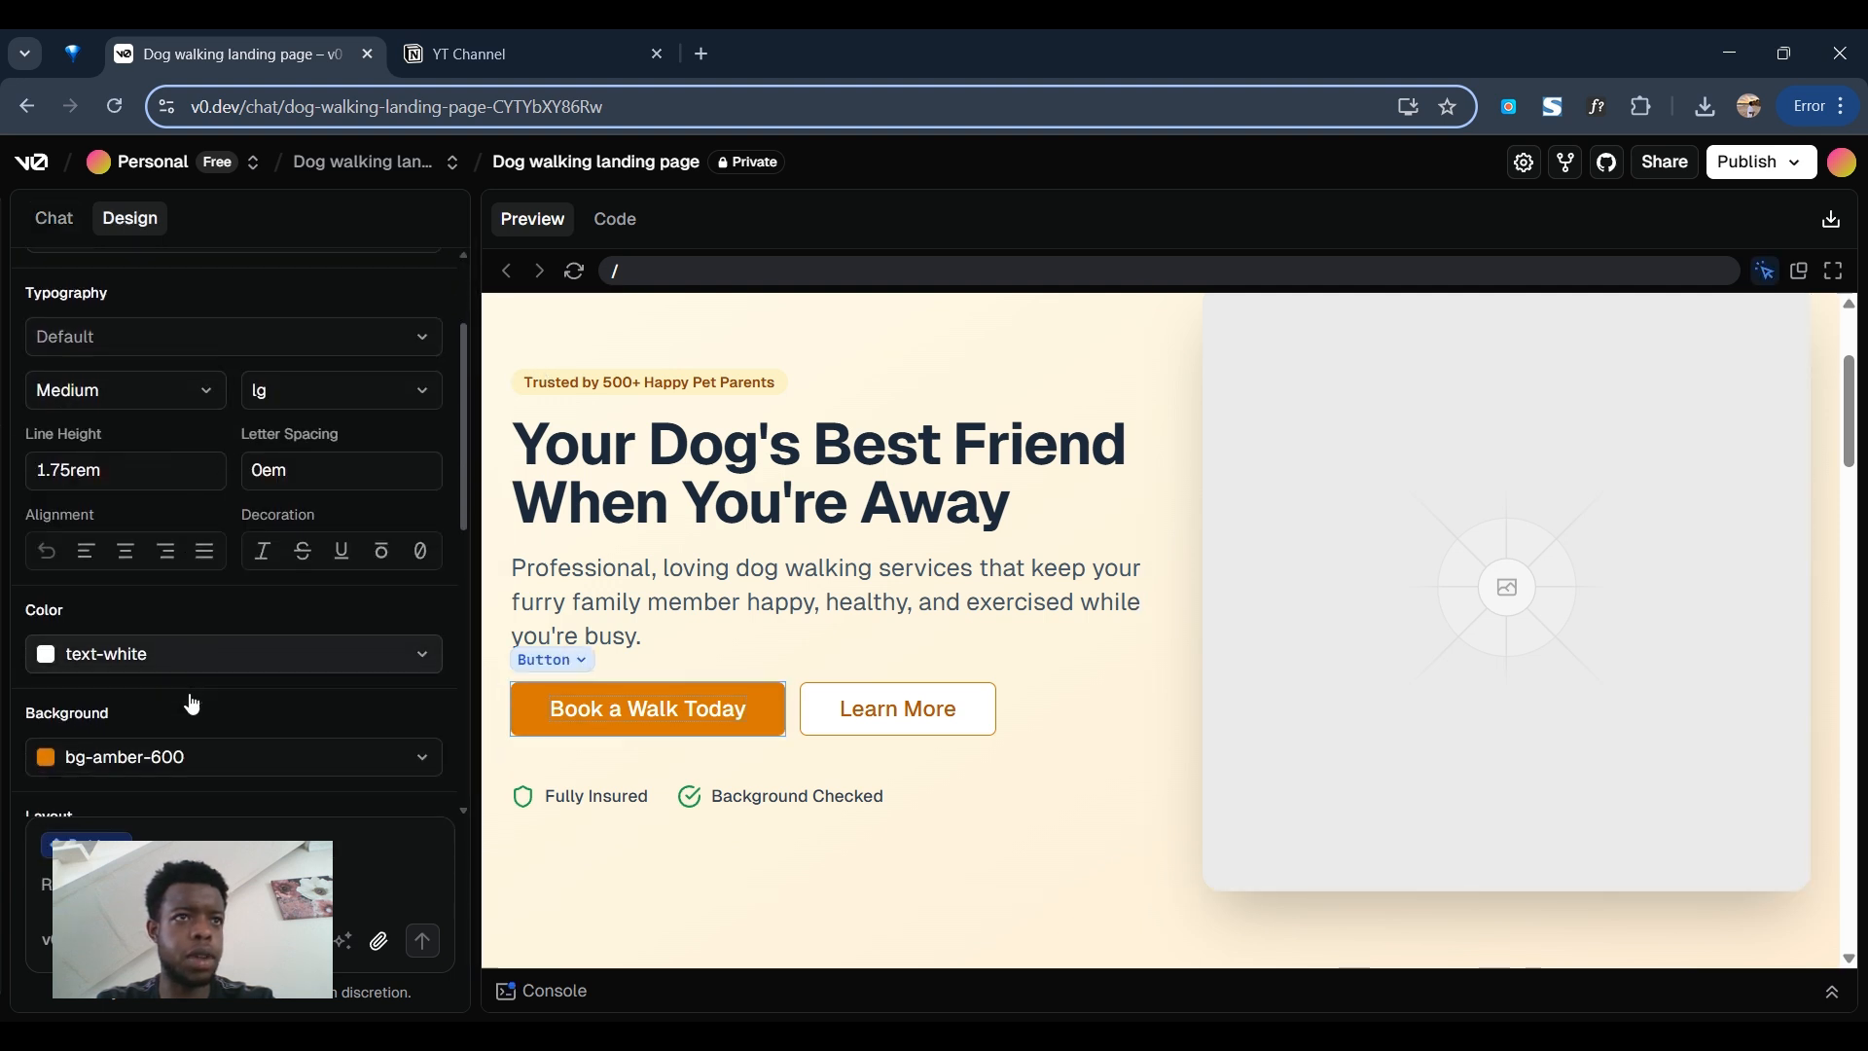
{"action": "scroll", "coordinate": [191, 704], "scroll_direction": "down", "scroll_amount": 1}
{"action": "left_click", "coordinate": [328, 681]}
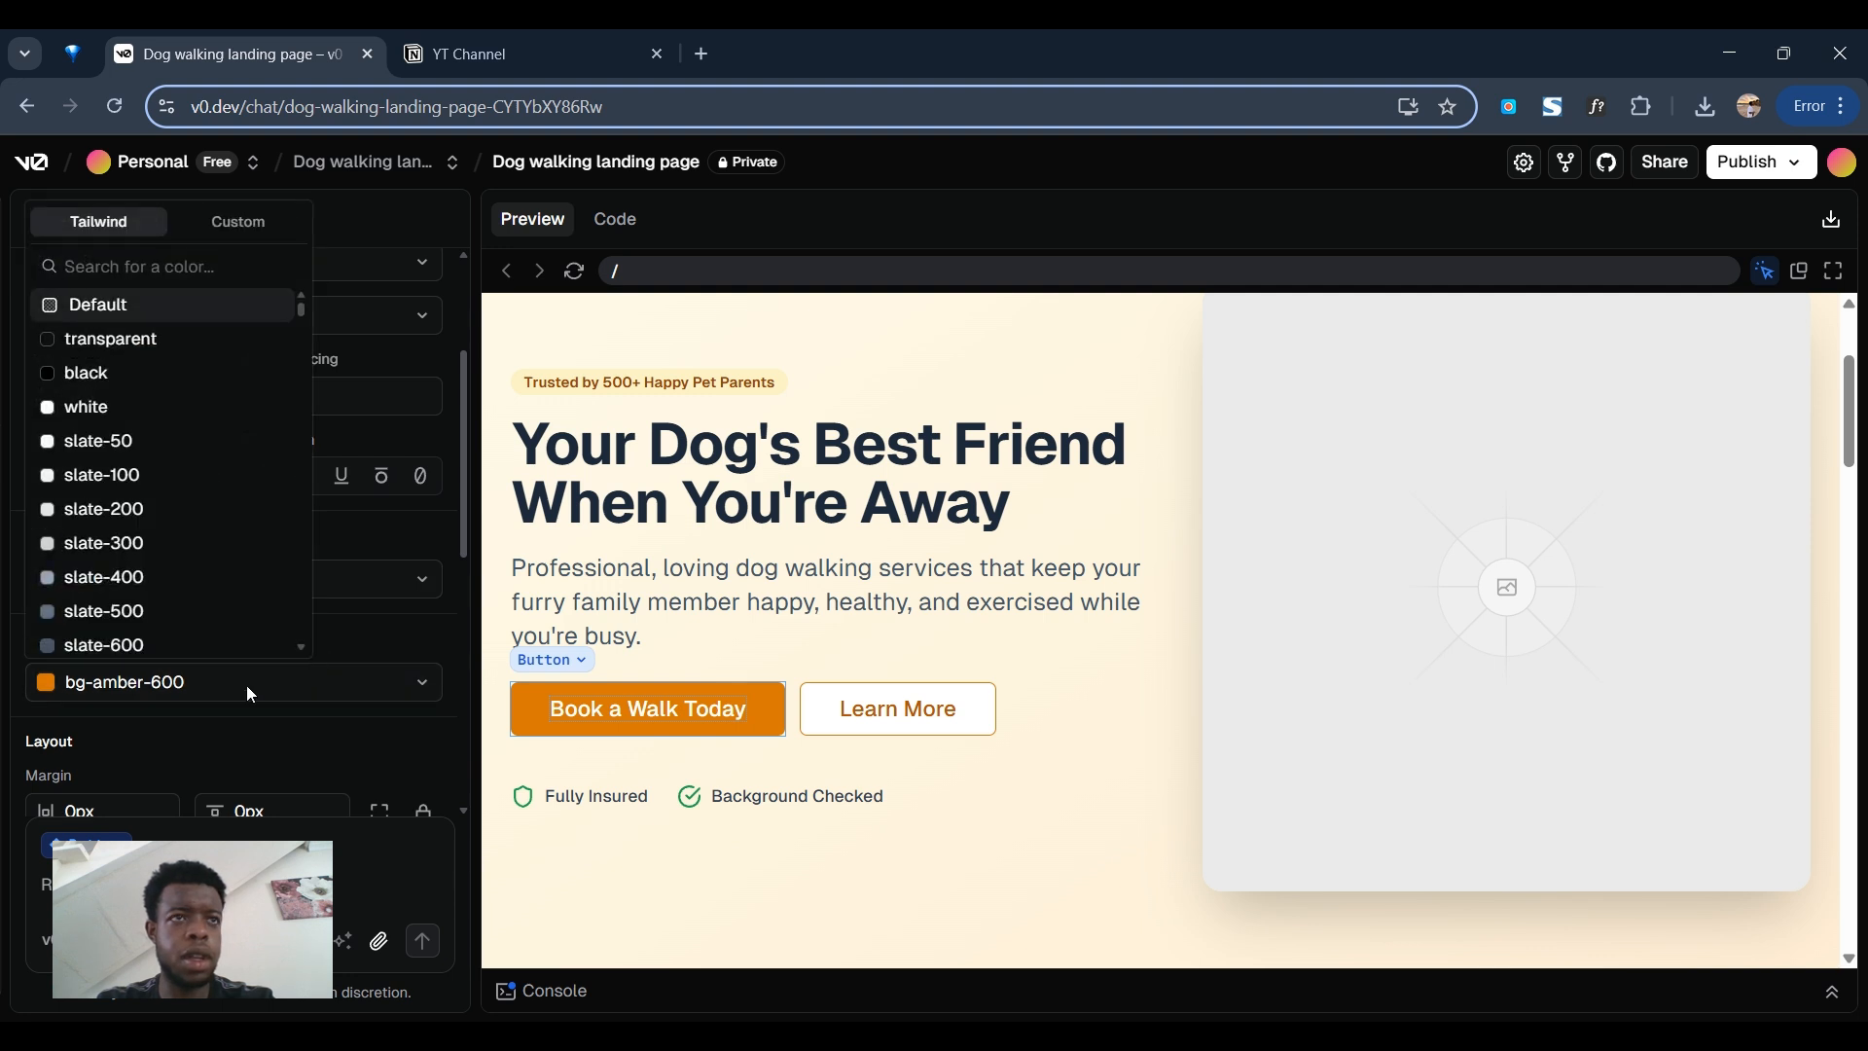
{"action": "scroll", "coordinate": [180, 521], "scroll_direction": "down", "scroll_amount": 10}
{"action": "scroll", "coordinate": [181, 516], "scroll_direction": "down", "scroll_amount": 6}
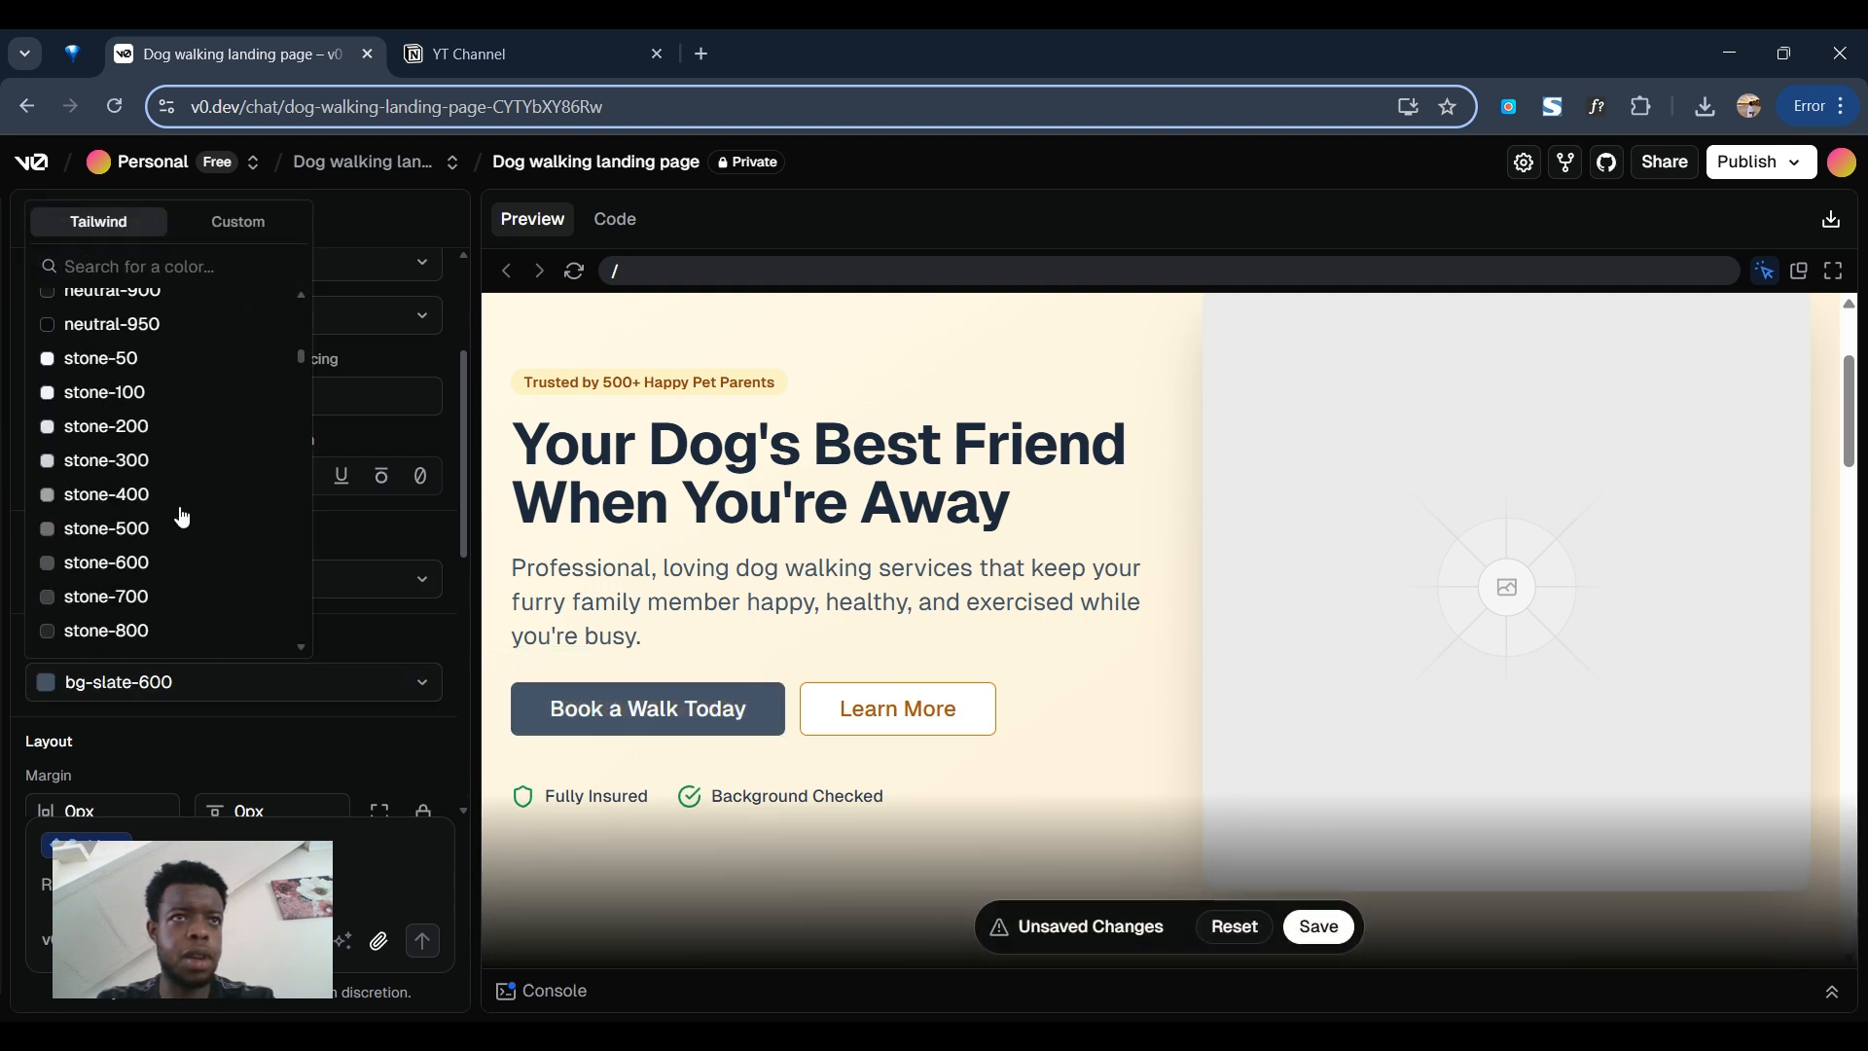
{"action": "scroll", "coordinate": [181, 516], "scroll_direction": "up", "scroll_amount": 2}
{"action": "scroll", "coordinate": [181, 515], "scroll_direction": "down", "scroll_amount": 8}
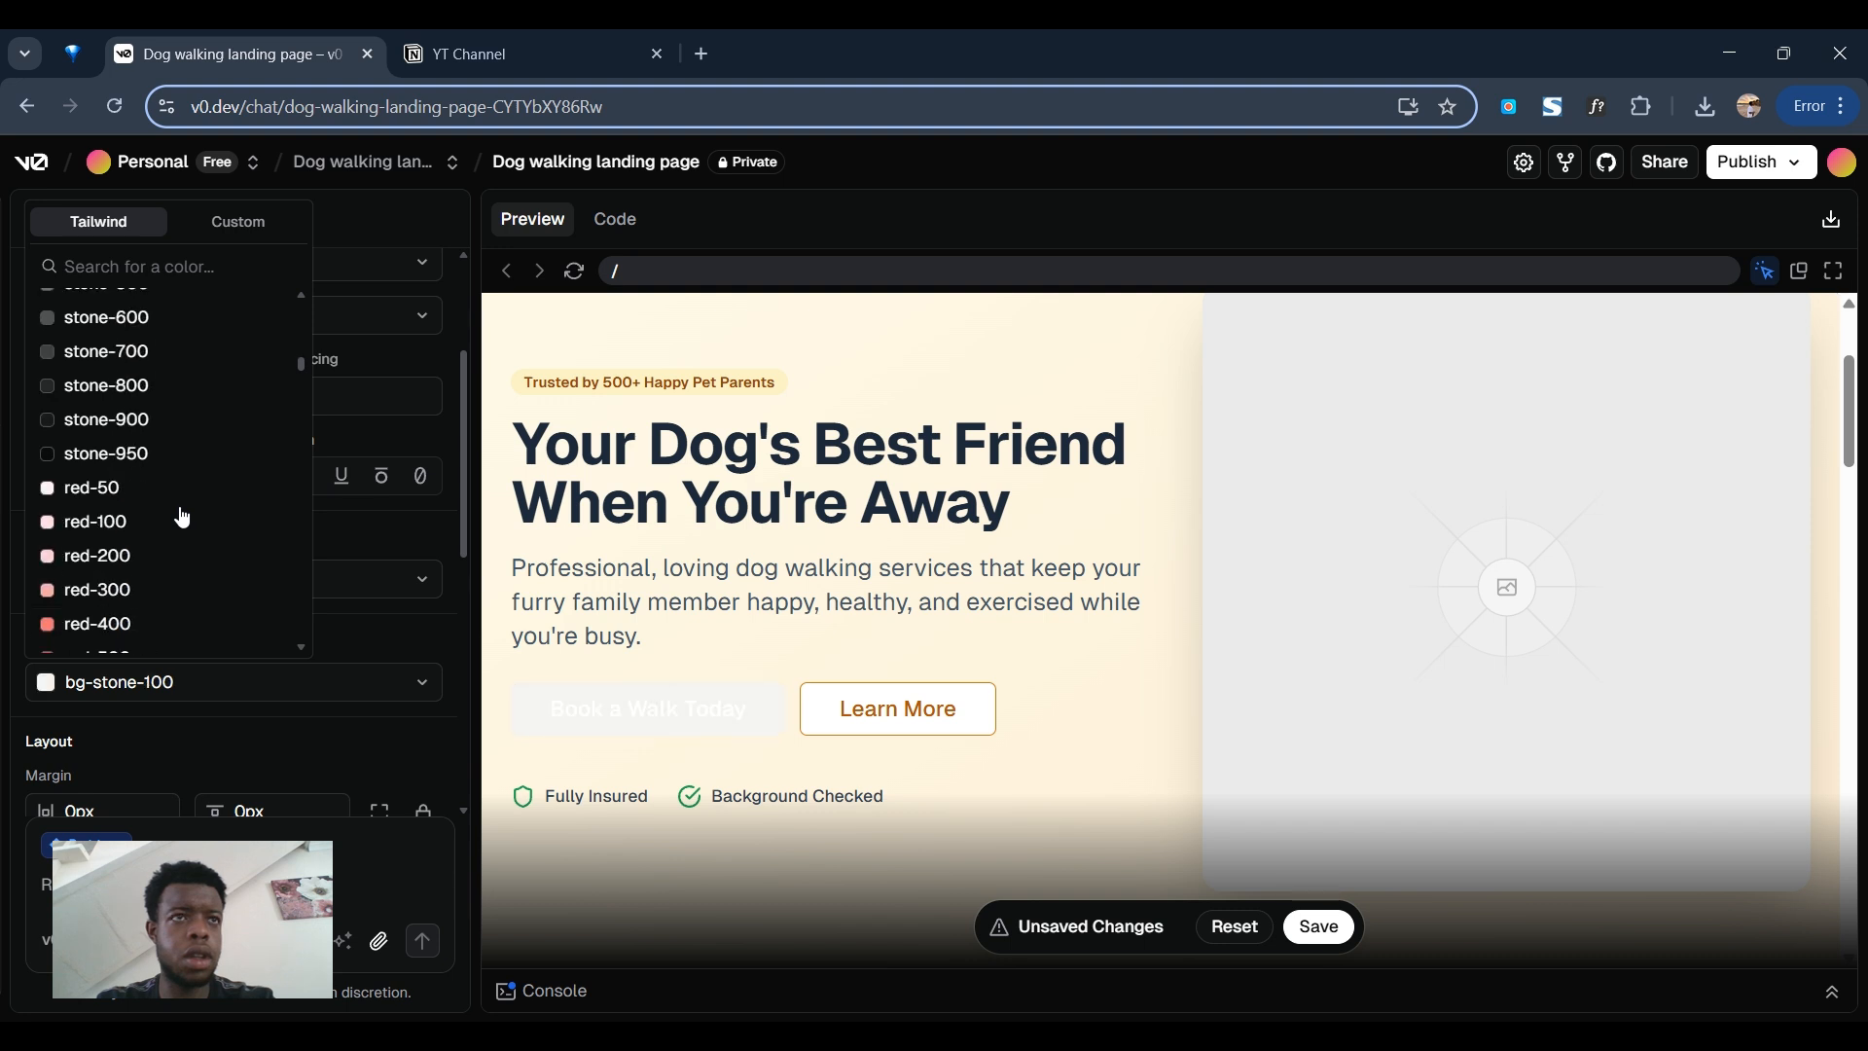
{"action": "scroll", "coordinate": [171, 526], "scroll_direction": "down", "scroll_amount": 12}
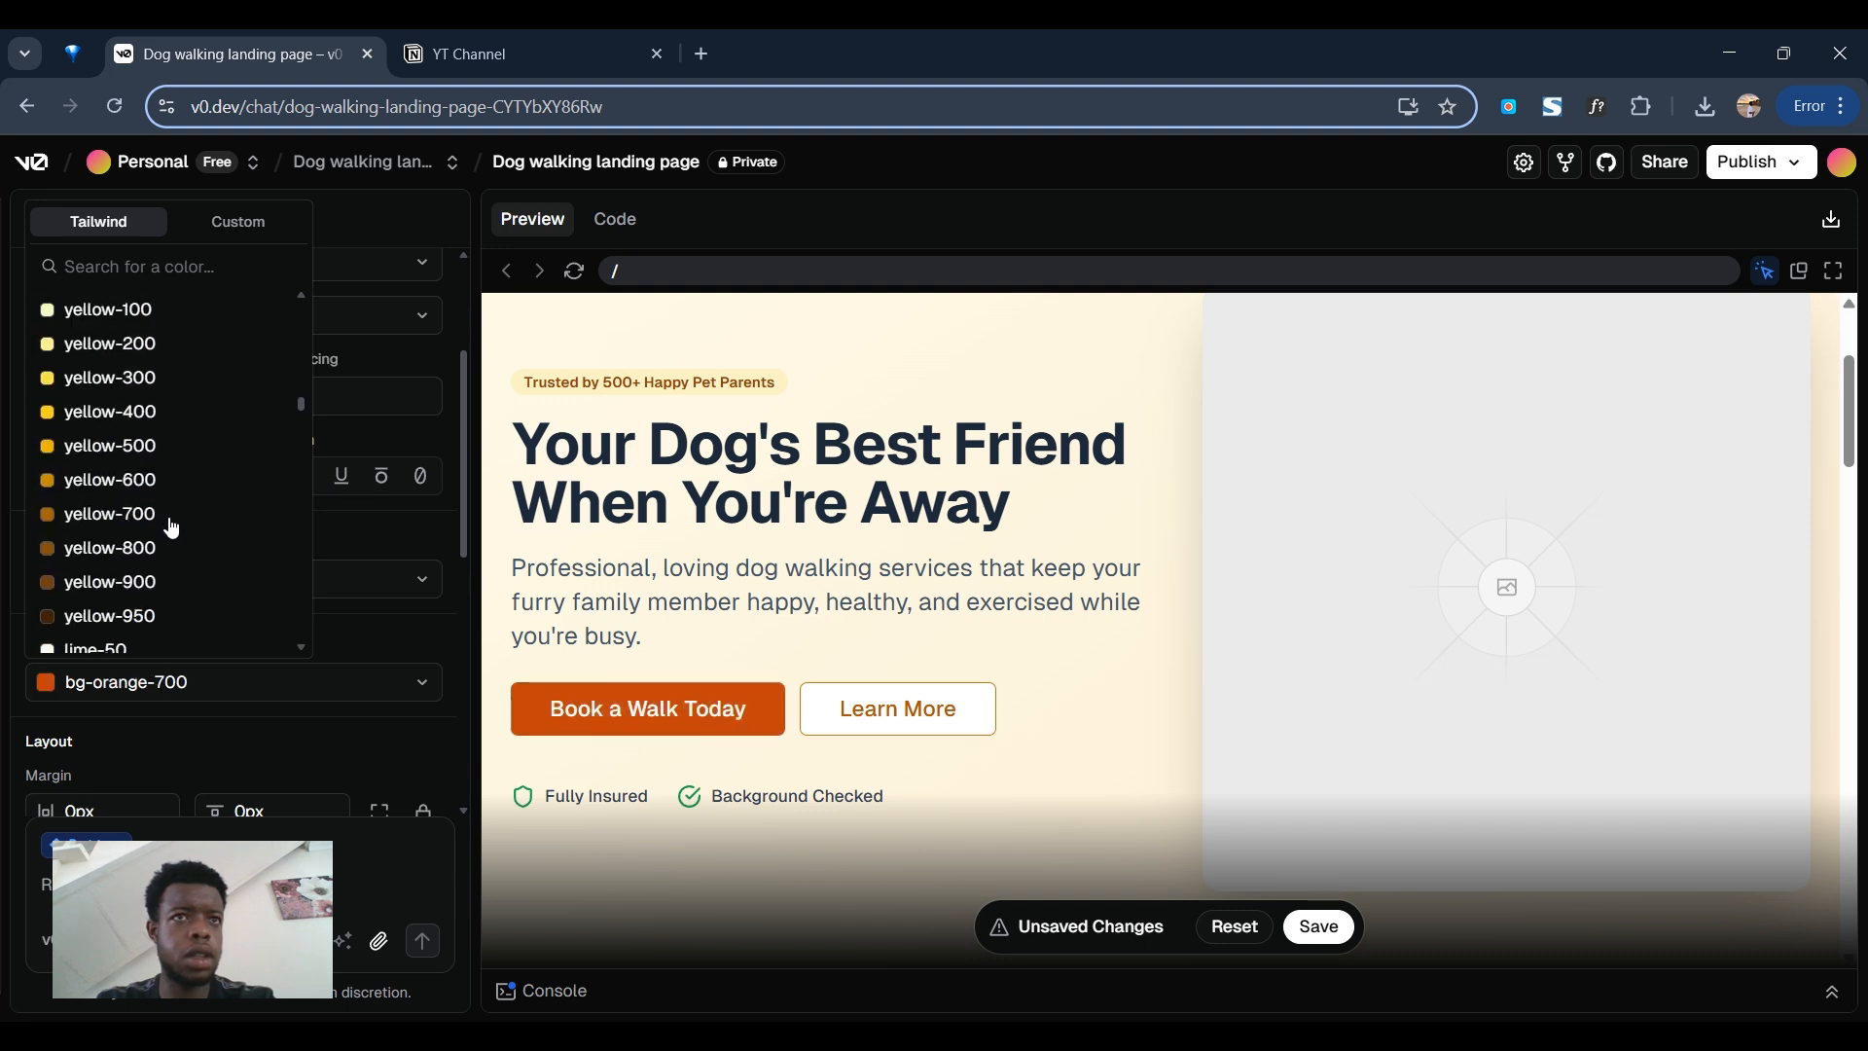
{"action": "scroll", "coordinate": [155, 530], "scroll_direction": "down", "scroll_amount": 8}
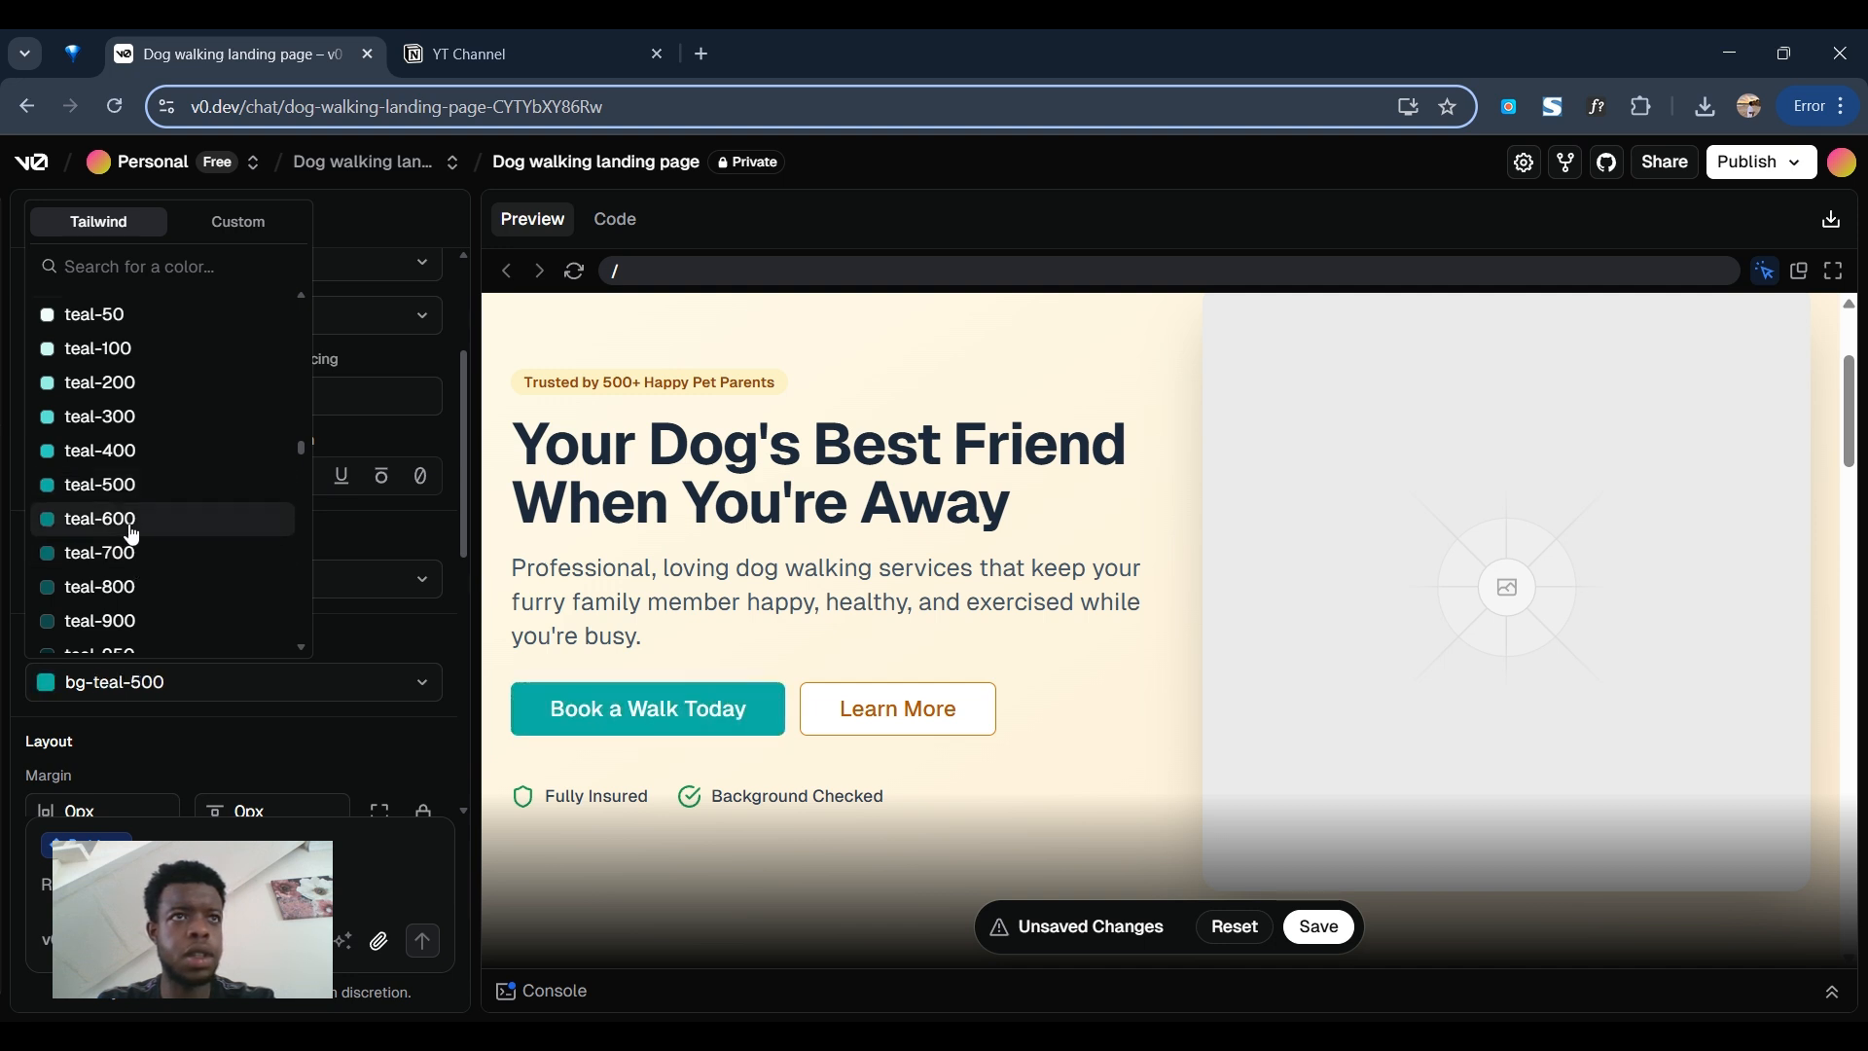
{"action": "left_click", "coordinate": [365, 634]}
- Set the background colour of the "Trusted by 500+ Happy Pet Parents" badge to teal-200
{"action": "scroll", "coordinate": [844, 713], "scroll_direction": "up", "scroll_amount": 3}
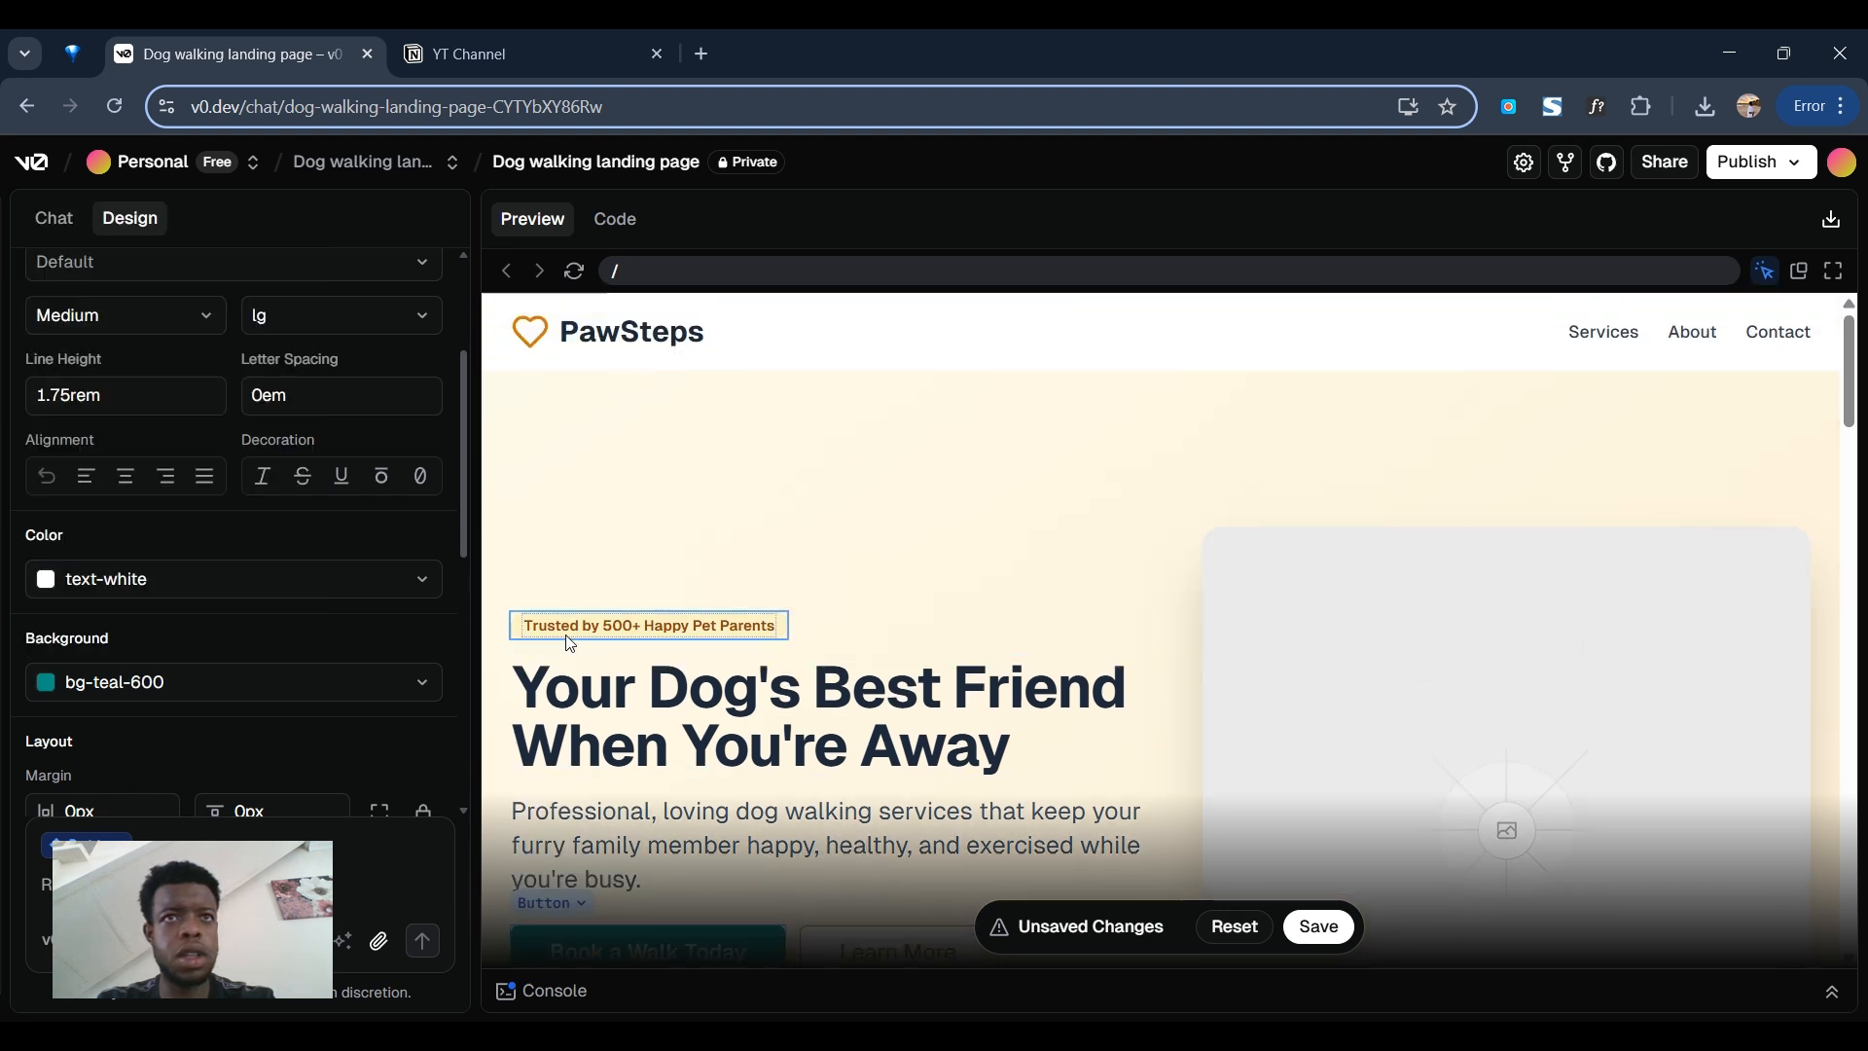
{"action": "left_click", "coordinate": [588, 642]}
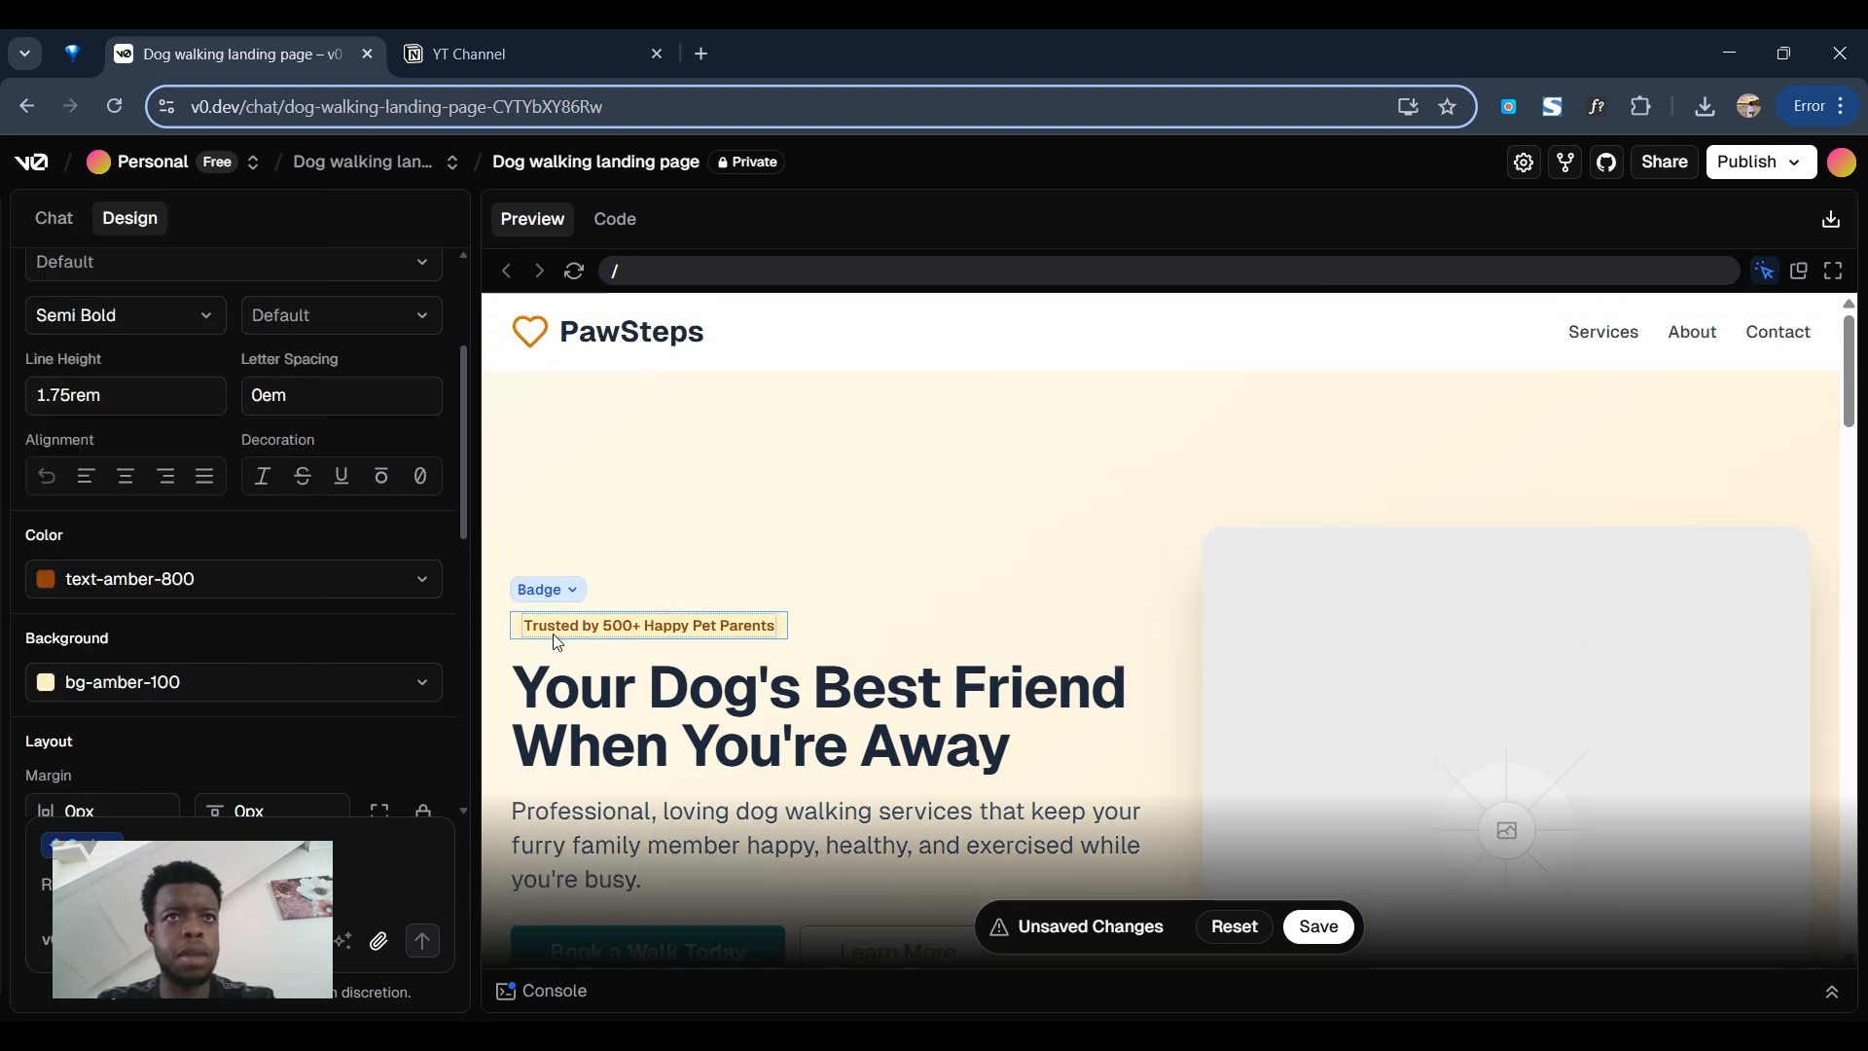
{"action": "left_click", "coordinate": [200, 683]}
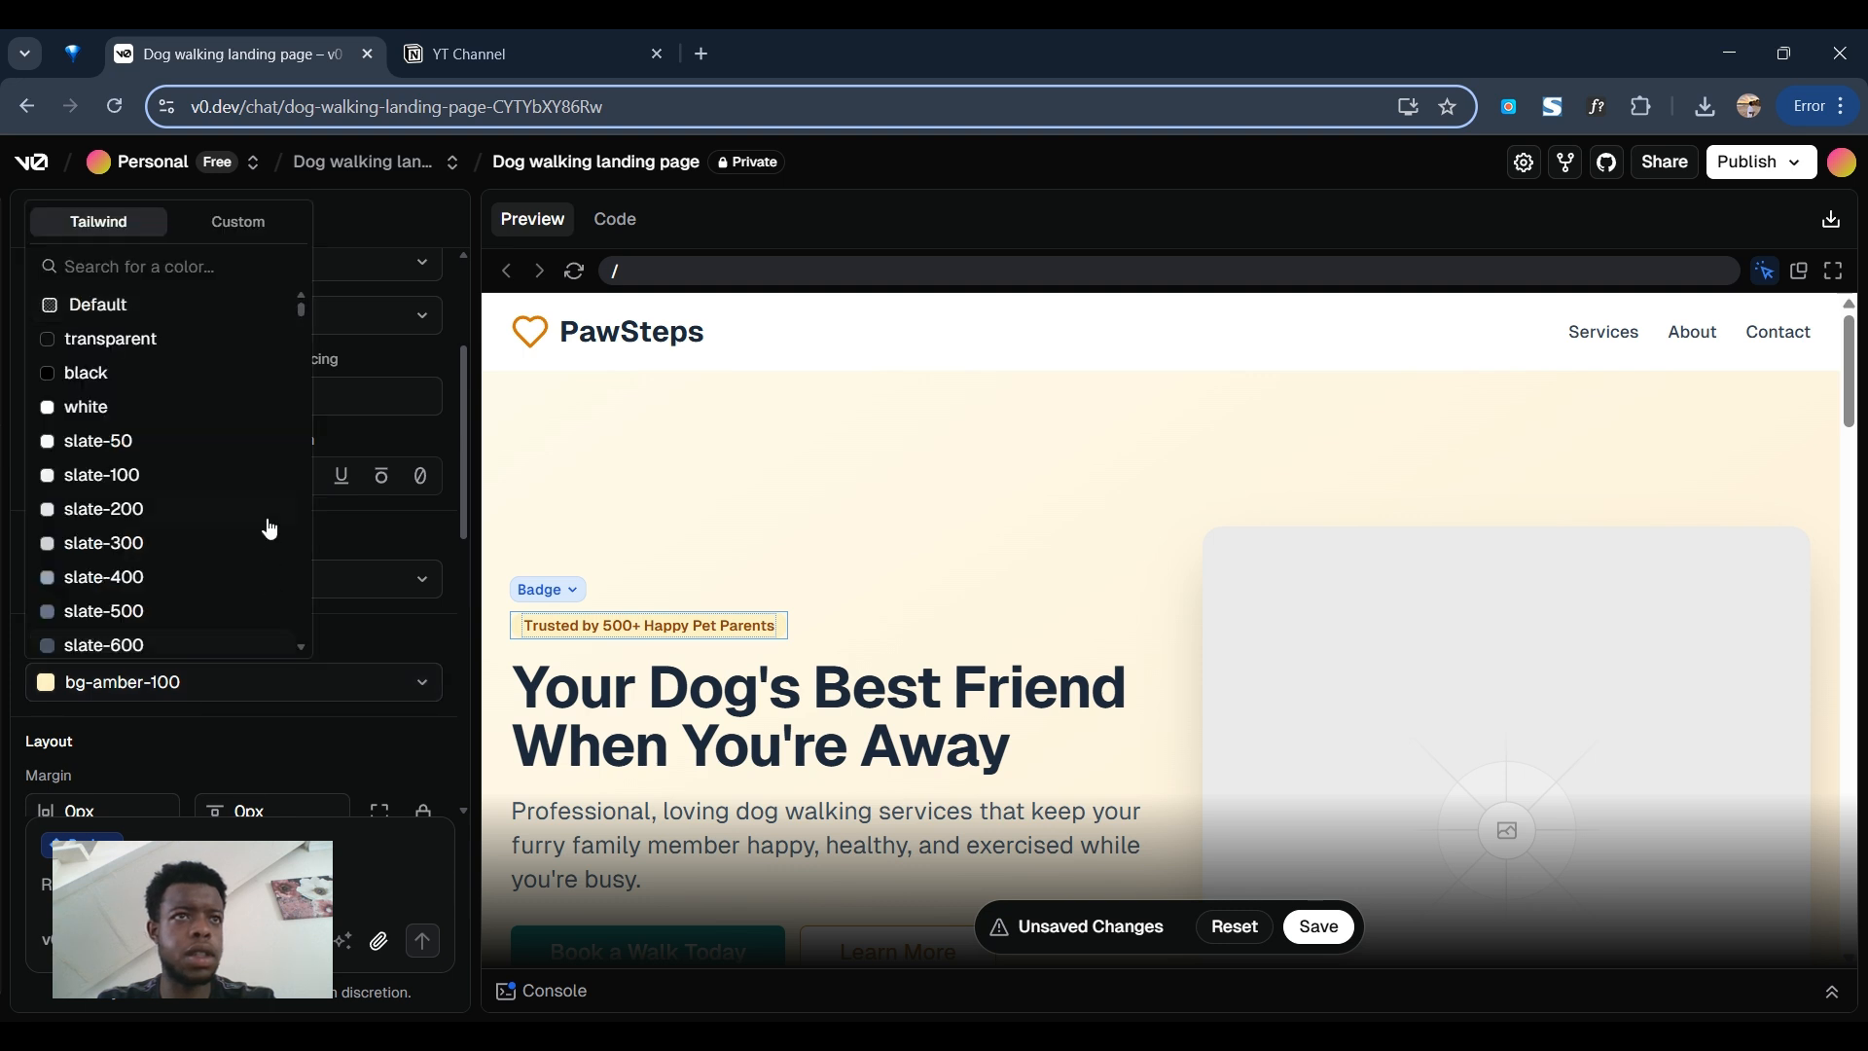
{"action": "scroll", "coordinate": [258, 526], "scroll_direction": "down", "scroll_amount": 5}
{"action": "scroll", "coordinate": [235, 542], "scroll_direction": "down", "scroll_amount": 20}
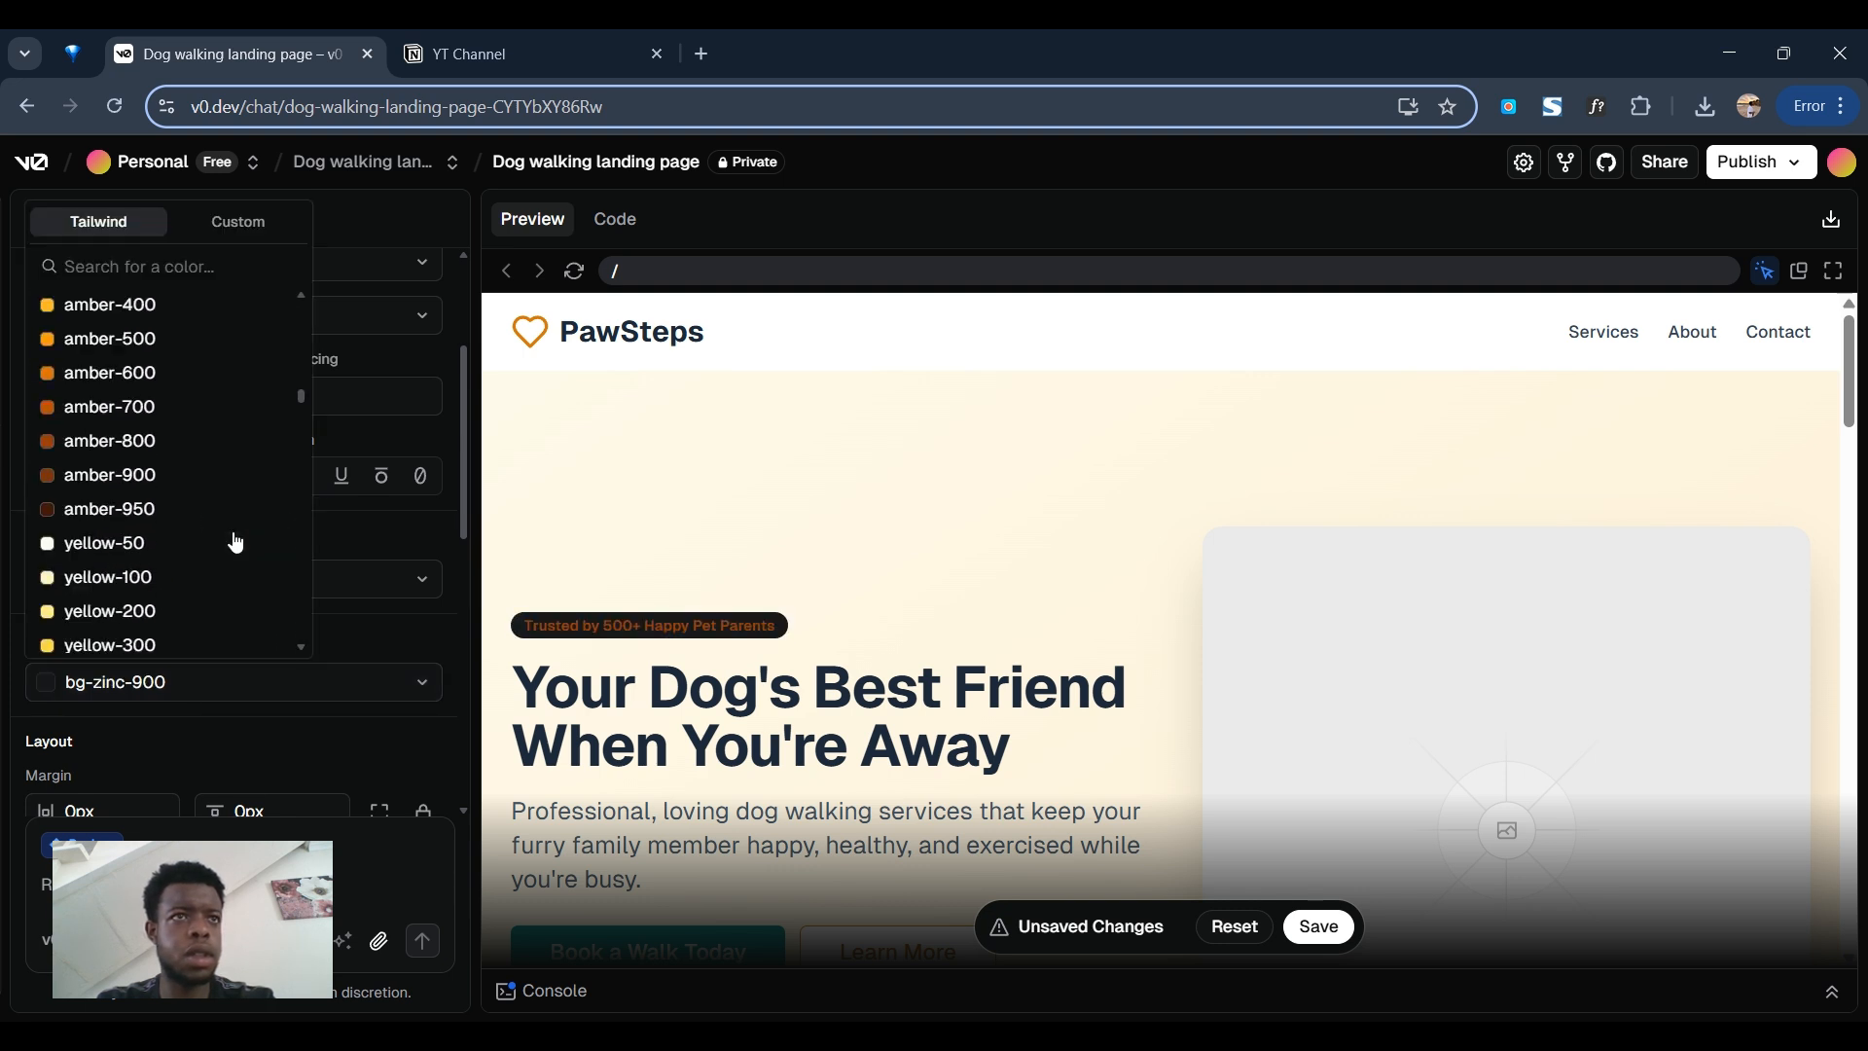
{"action": "scroll", "coordinate": [235, 542], "scroll_direction": "down", "scroll_amount": 10}
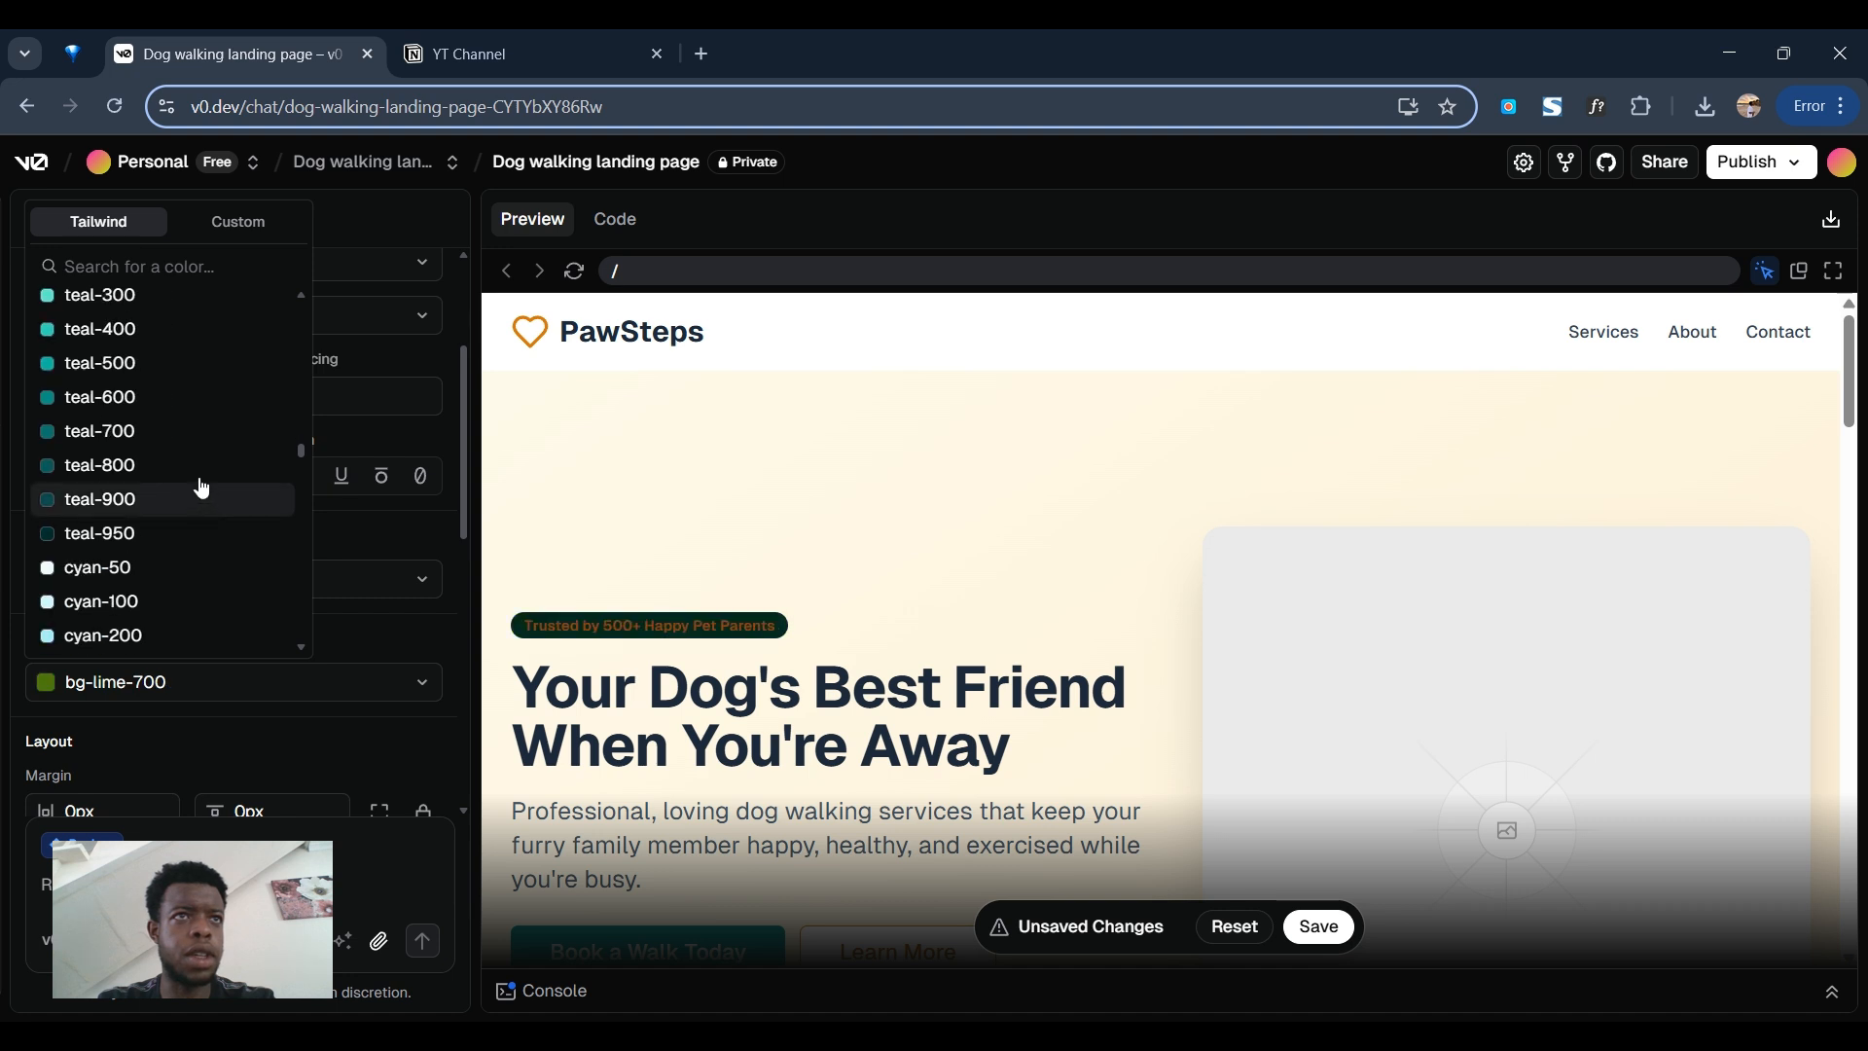
{"action": "scroll", "coordinate": [196, 487], "scroll_direction": "up", "scroll_amount": 2}
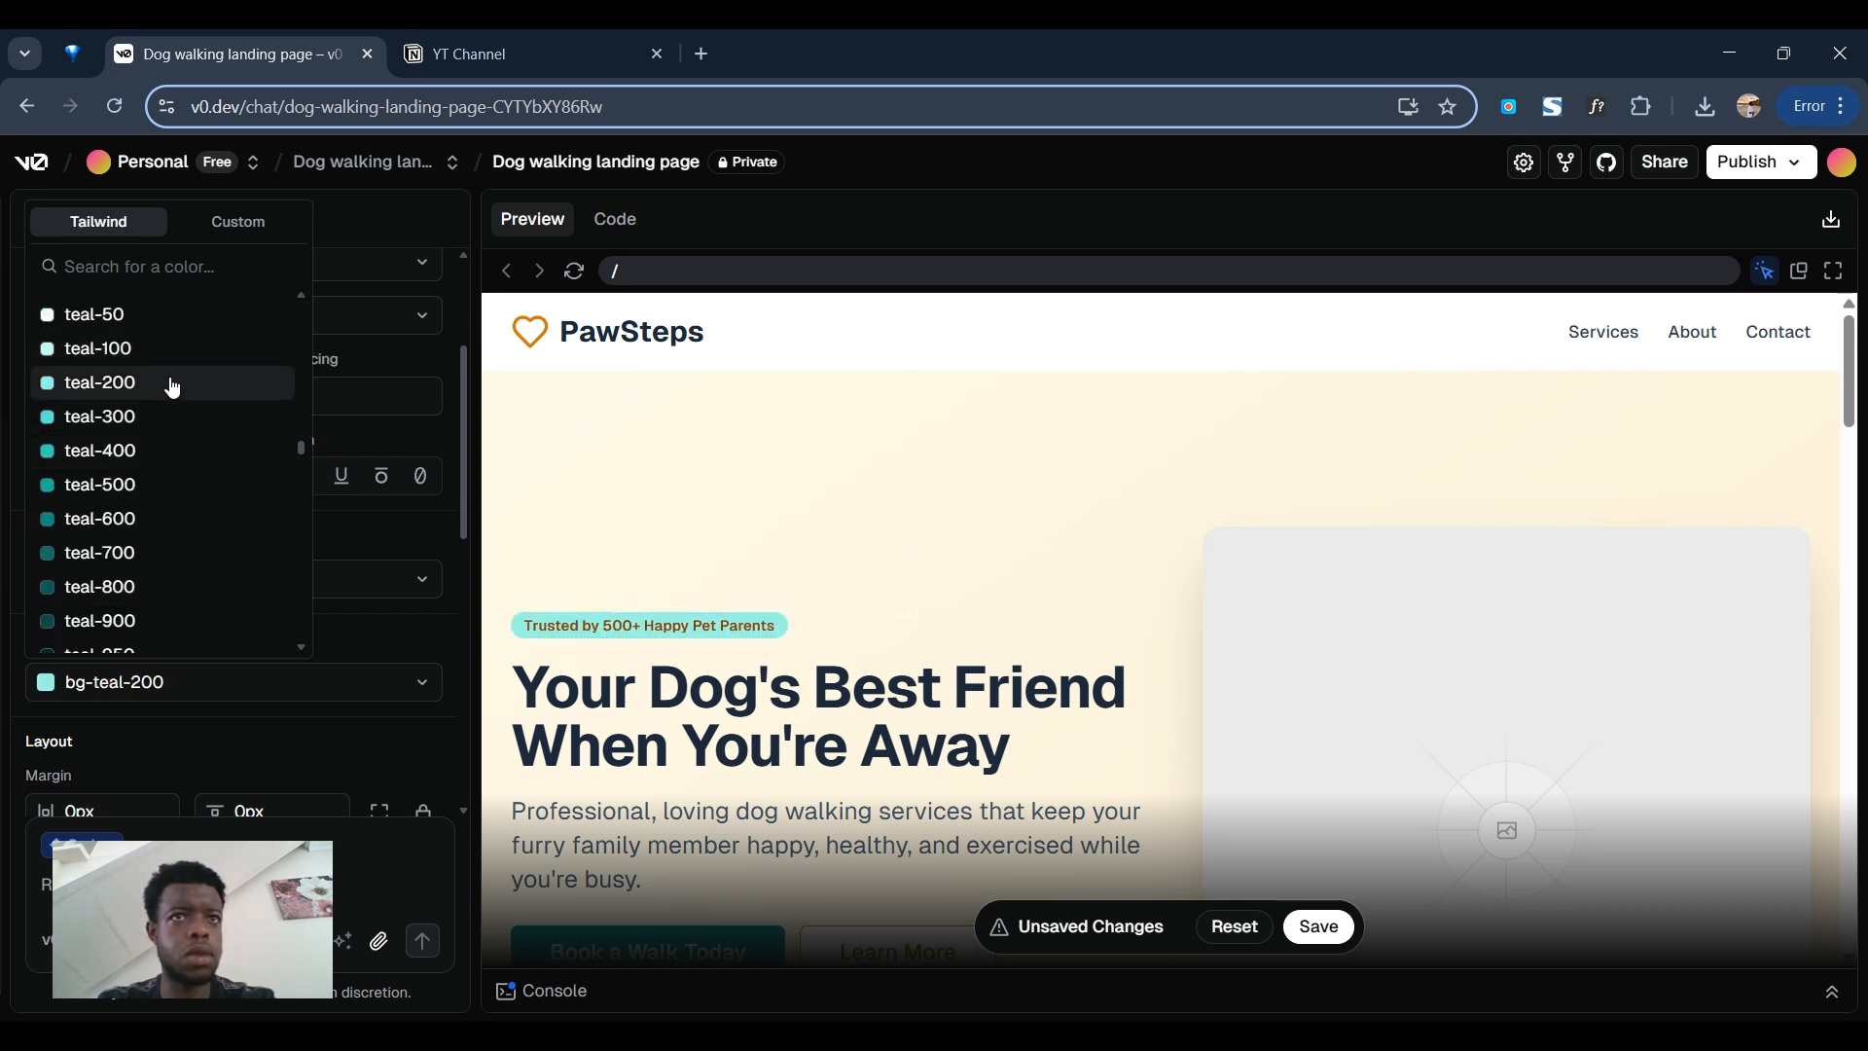
{"action": "left_click", "coordinate": [623, 622]}
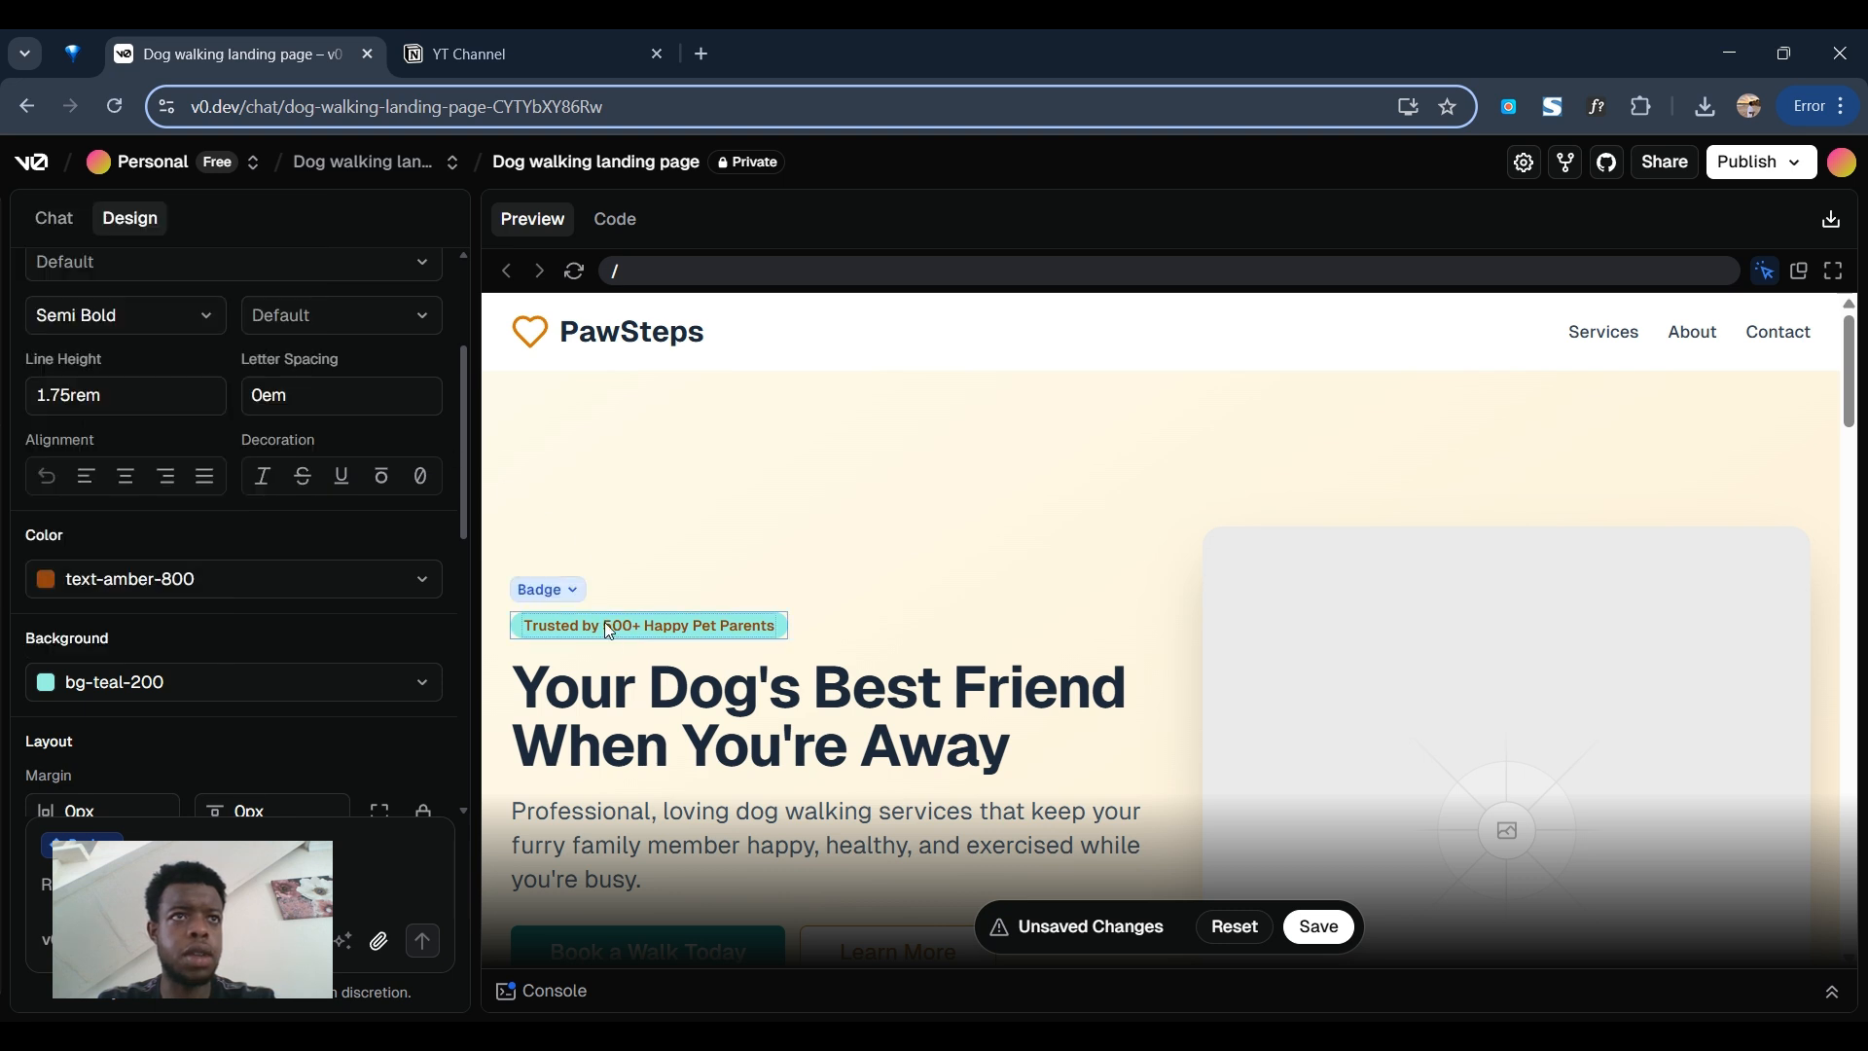
- Set the text colour of the "Trusted by 500+ Happy Pet Parents" badge to slate-900
{"action": "left_click", "coordinate": [330, 585]}
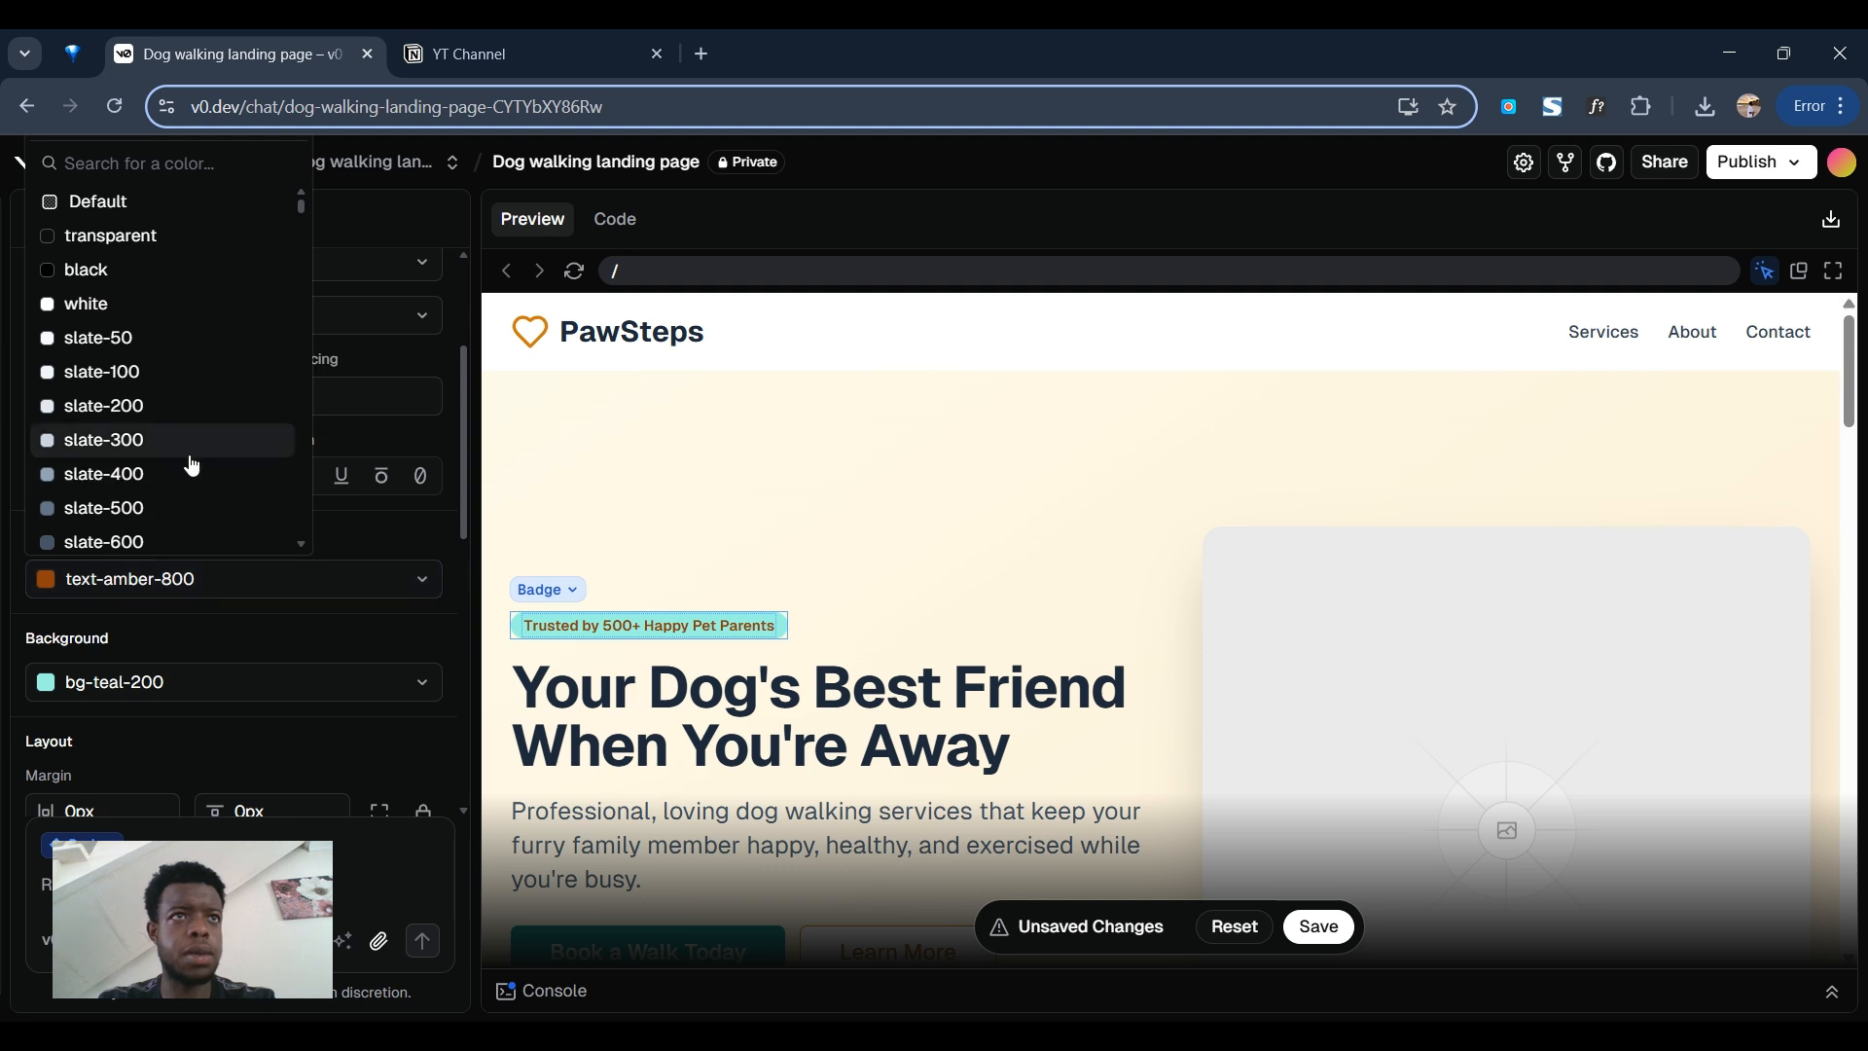
{"action": "scroll", "coordinate": [180, 477], "scroll_direction": "down", "scroll_amount": 1}
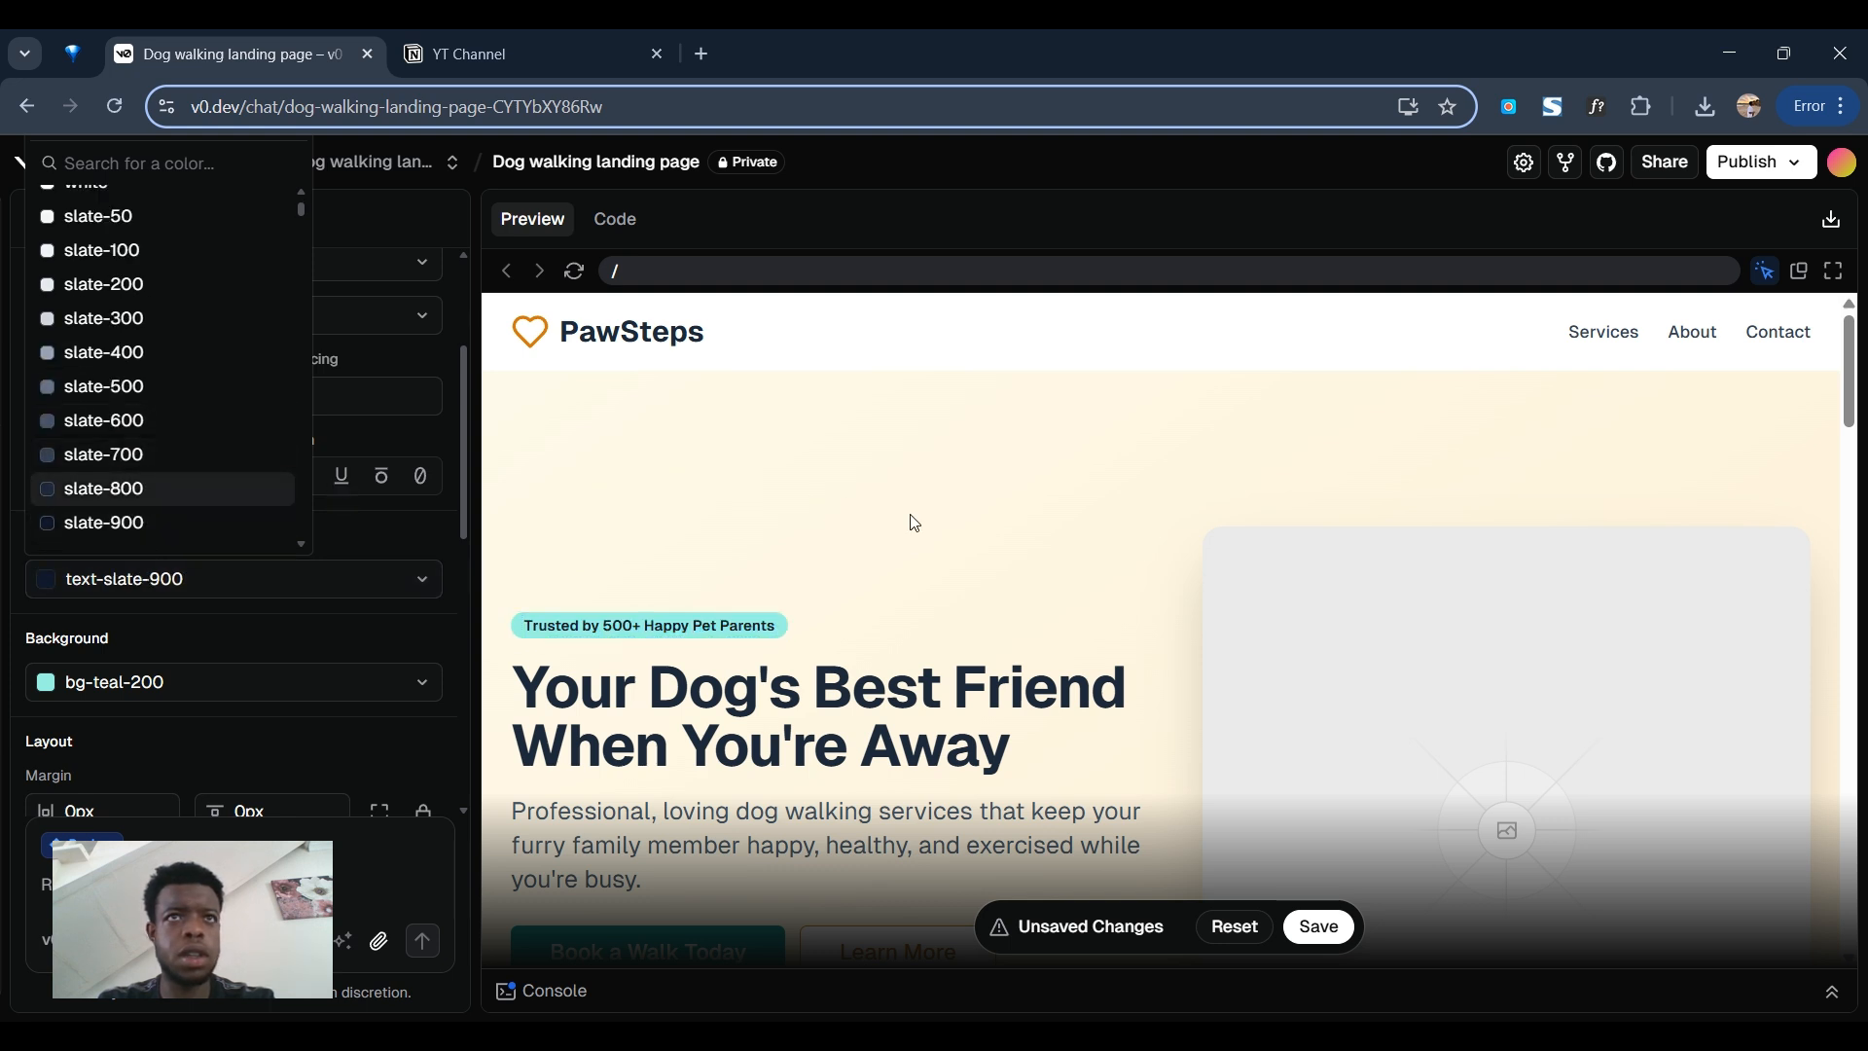
{"action": "key", "text": "Escape"}
- Set the border colour of the "Learn More" button in the hero to teal-600
{"action": "scroll", "coordinate": [993, 521], "scroll_direction": "down", "scroll_amount": 4}
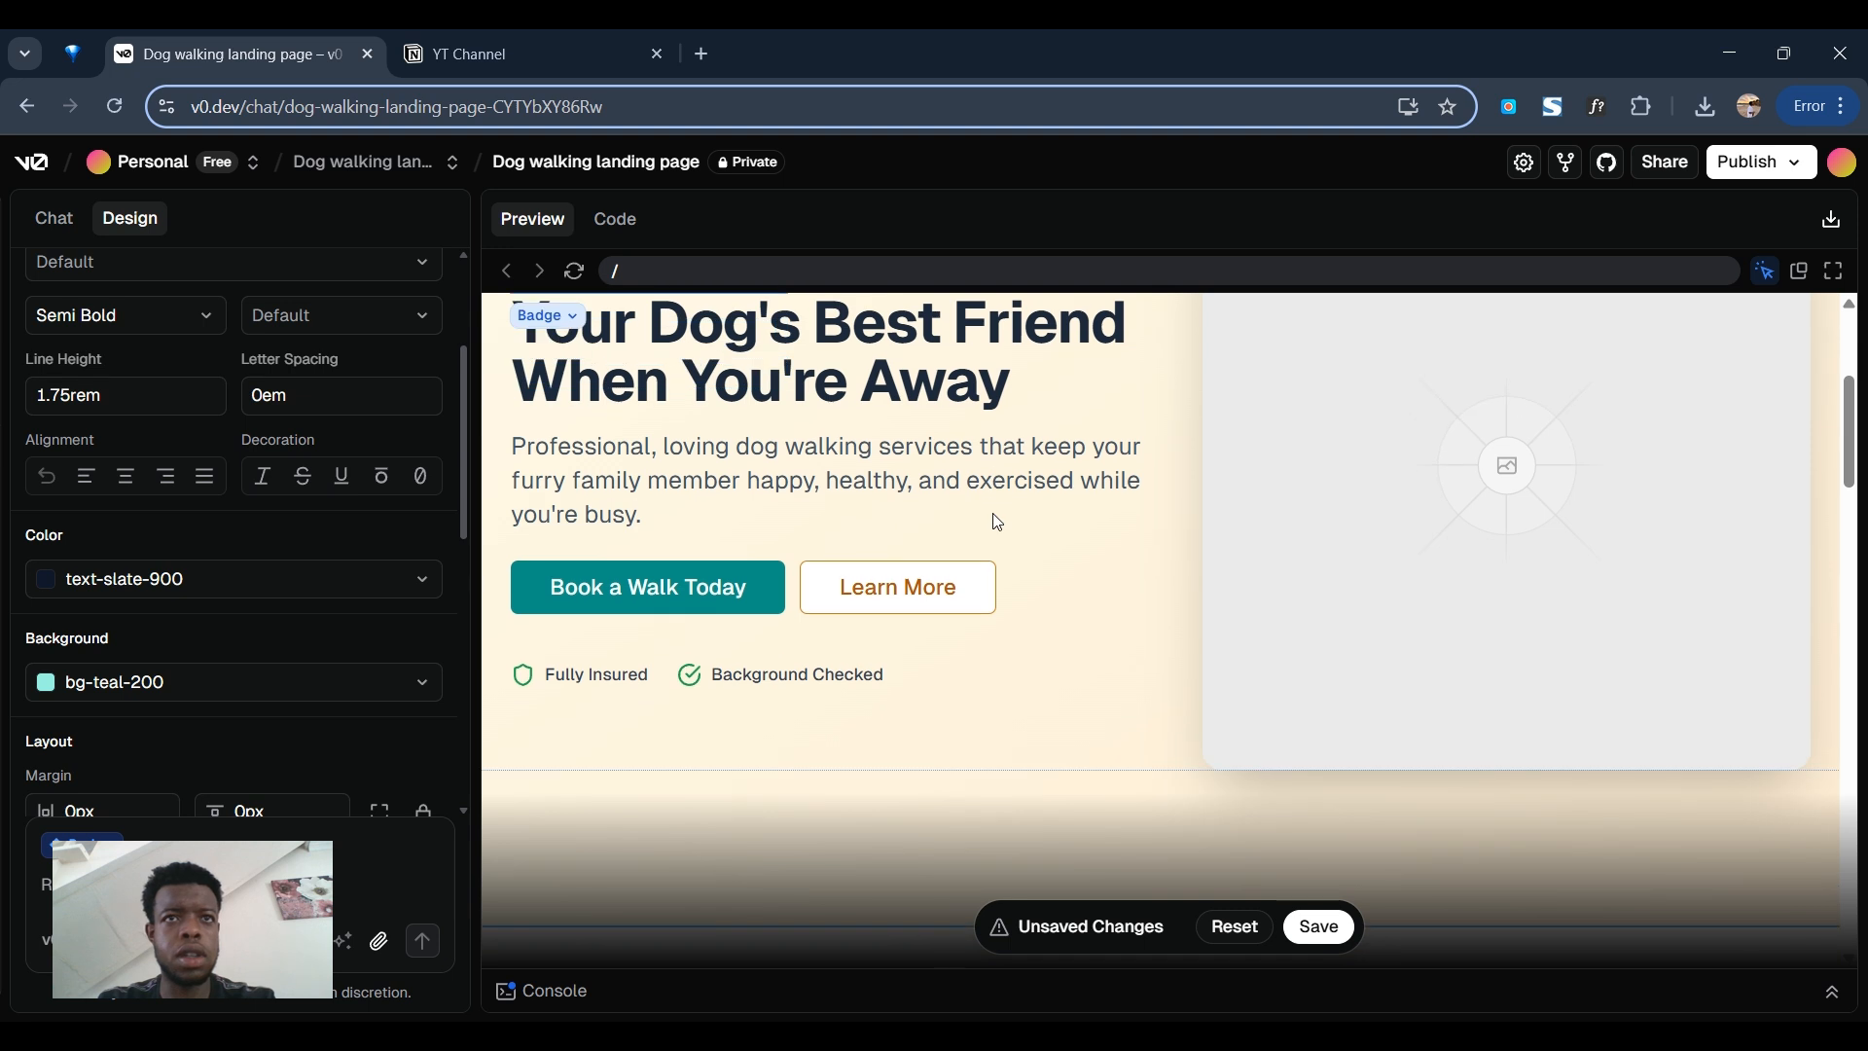
{"action": "left_click", "coordinate": [822, 588]}
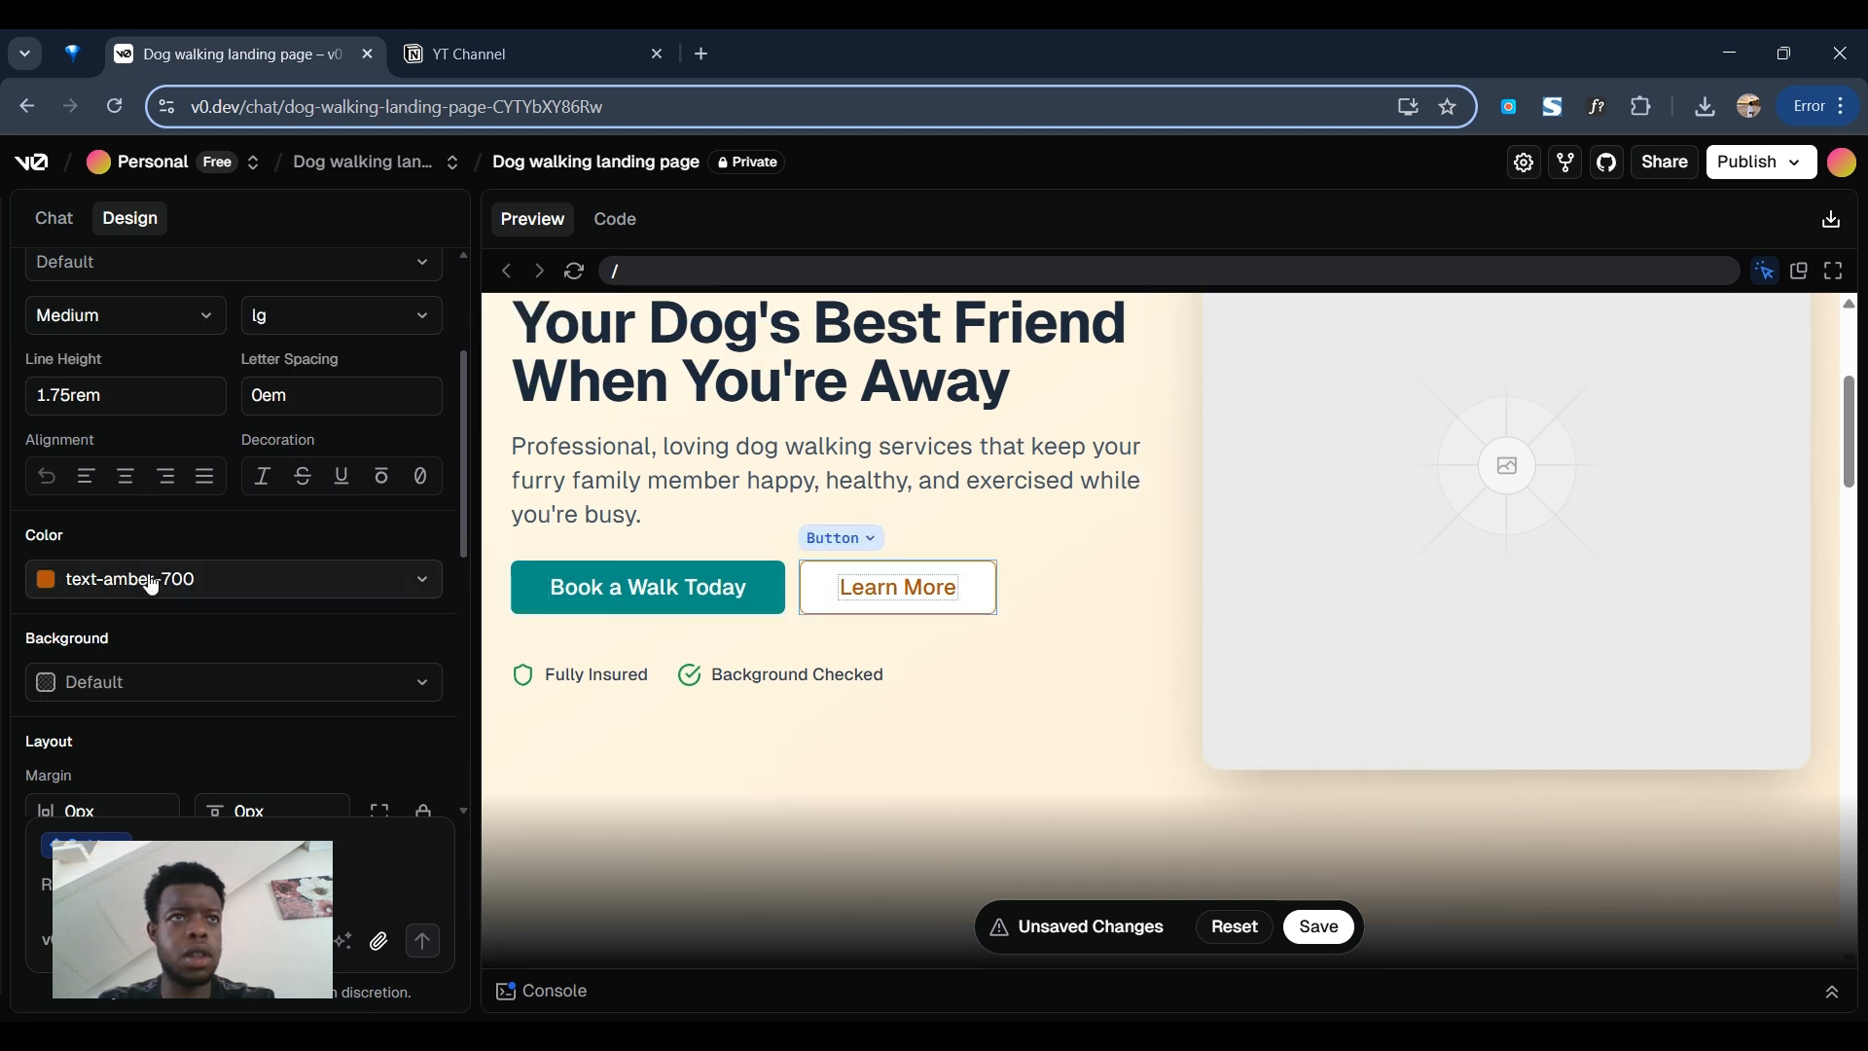
{"action": "scroll", "coordinate": [175, 564], "scroll_direction": "down", "scroll_amount": 1}
{"action": "scroll", "coordinate": [146, 487], "scroll_direction": "down", "scroll_amount": 1}
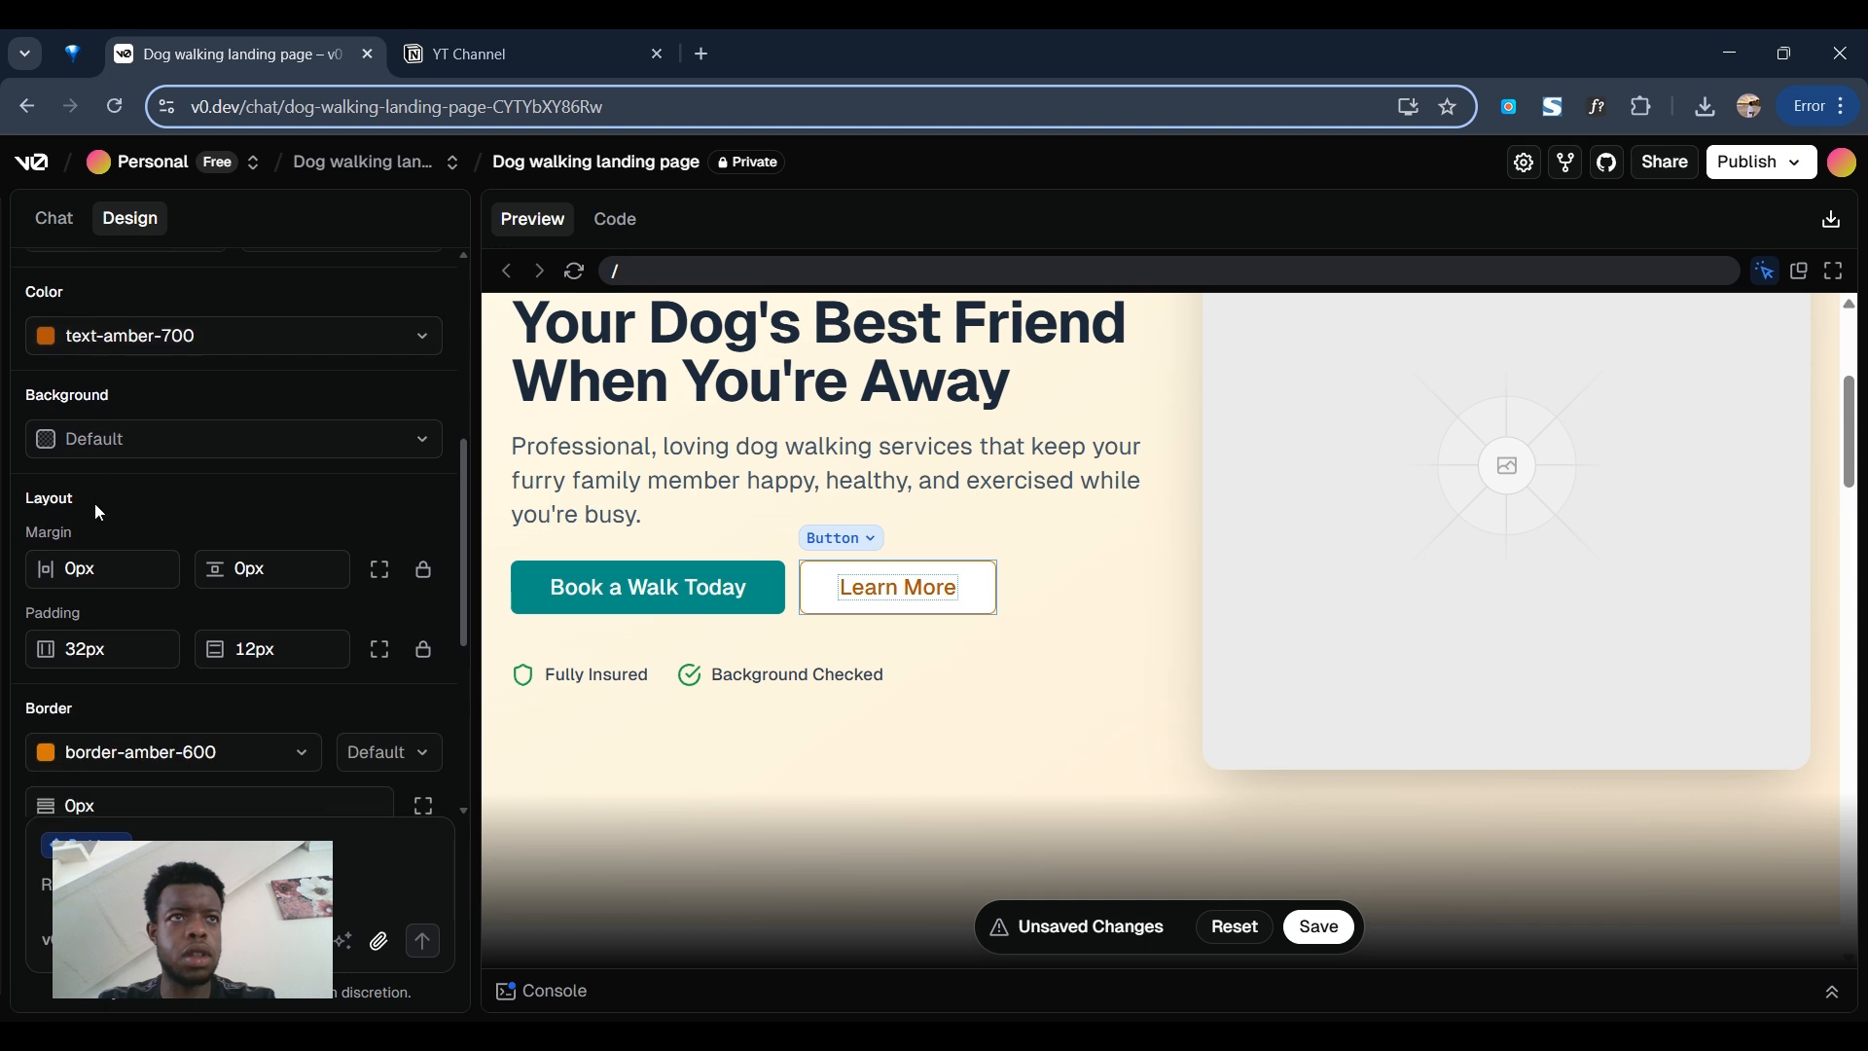
{"action": "scroll", "coordinate": [146, 637], "scroll_direction": "down", "scroll_amount": 1}
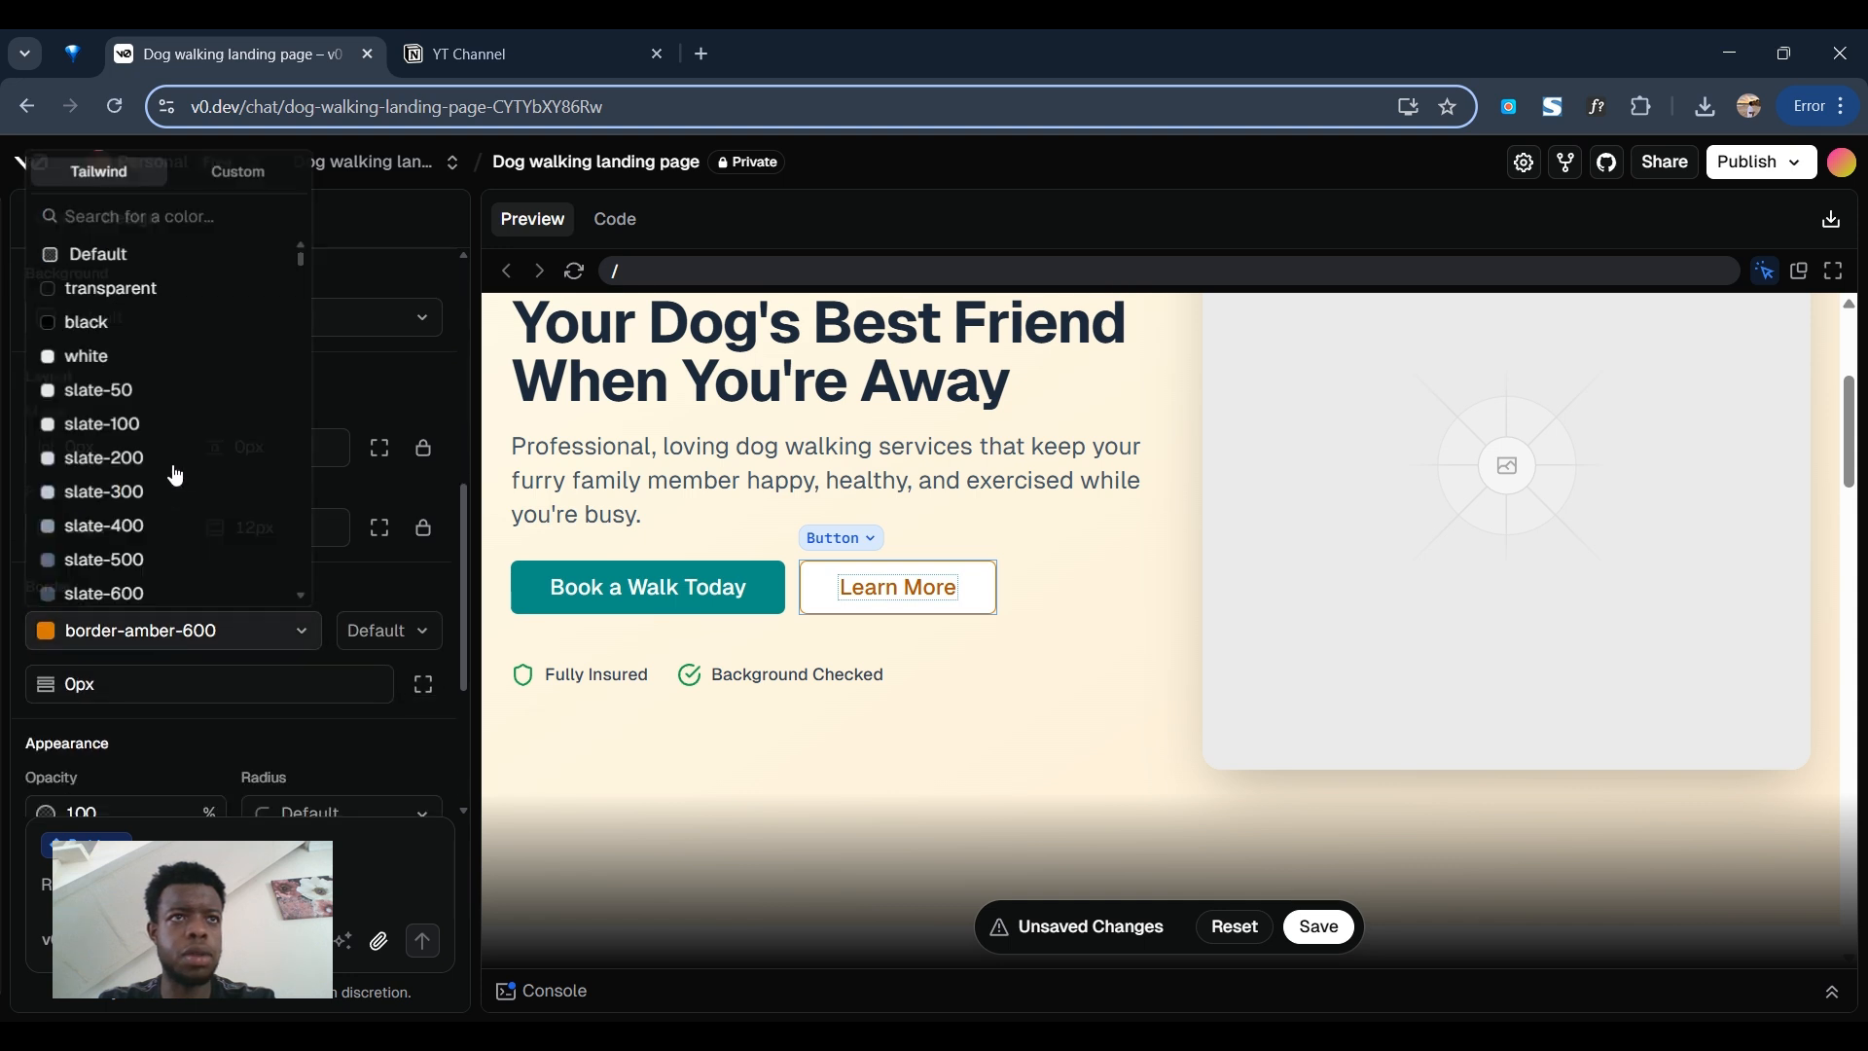
{"action": "left_click", "coordinate": [175, 457]}
{"action": "scroll", "coordinate": [180, 481], "scroll_direction": "down", "scroll_amount": 5}
{"action": "scroll", "coordinate": [180, 483], "scroll_direction": "down", "scroll_amount": 20}
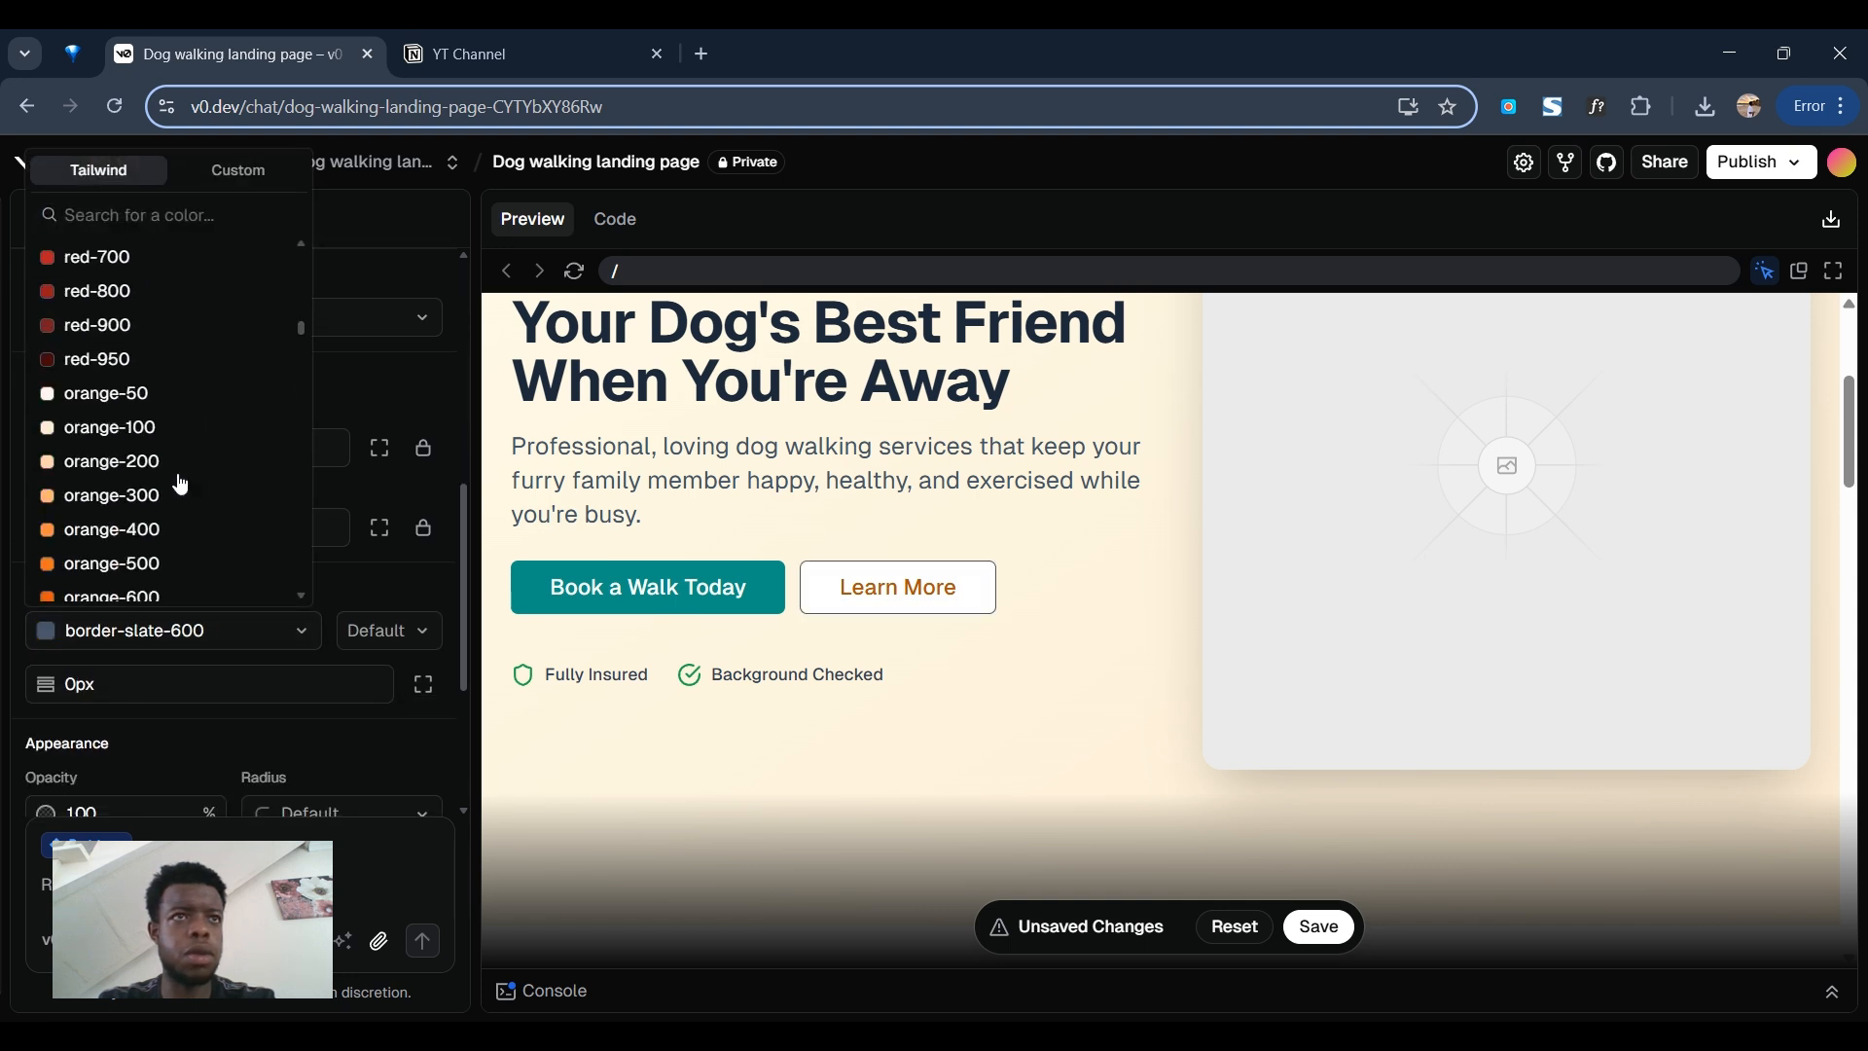
{"action": "scroll", "coordinate": [178, 483], "scroll_direction": "down", "scroll_amount": 1}
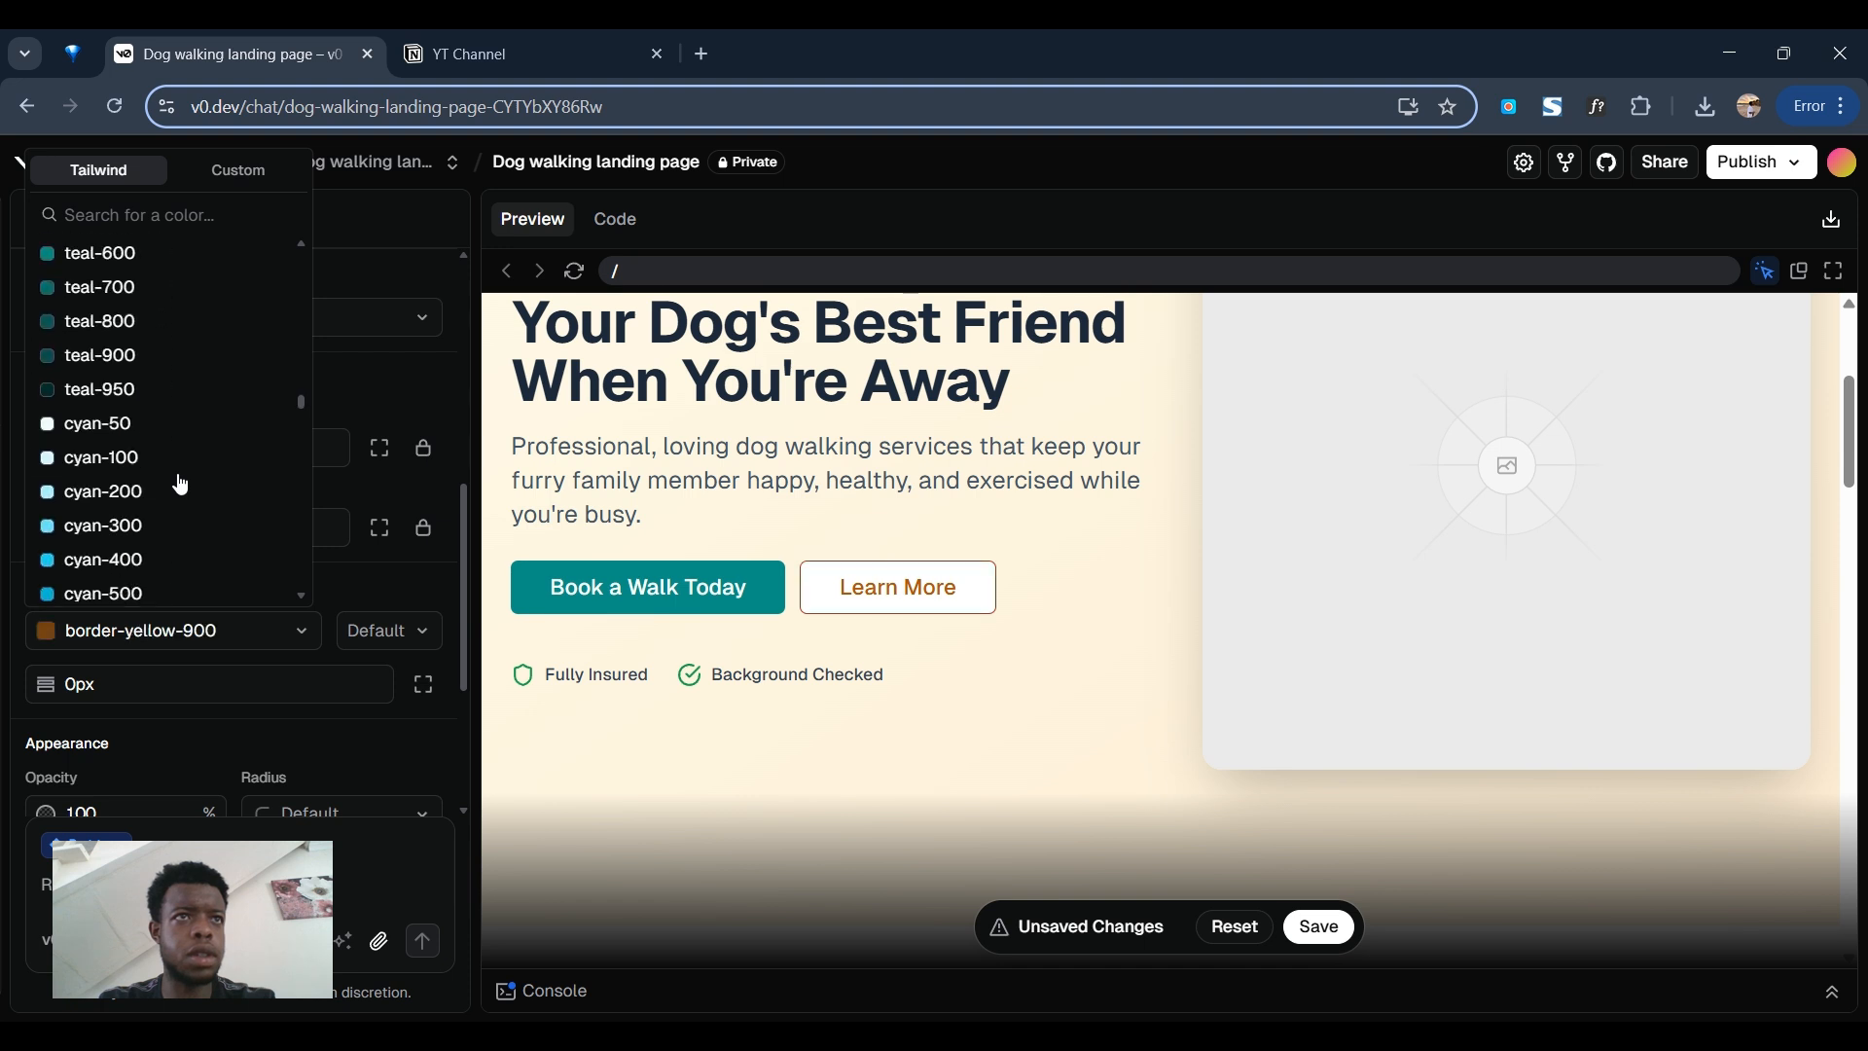
{"action": "scroll", "coordinate": [175, 483], "scroll_direction": "up", "scroll_amount": 4}
{"action": "scroll", "coordinate": [160, 505], "scroll_direction": "down", "scroll_amount": 2}
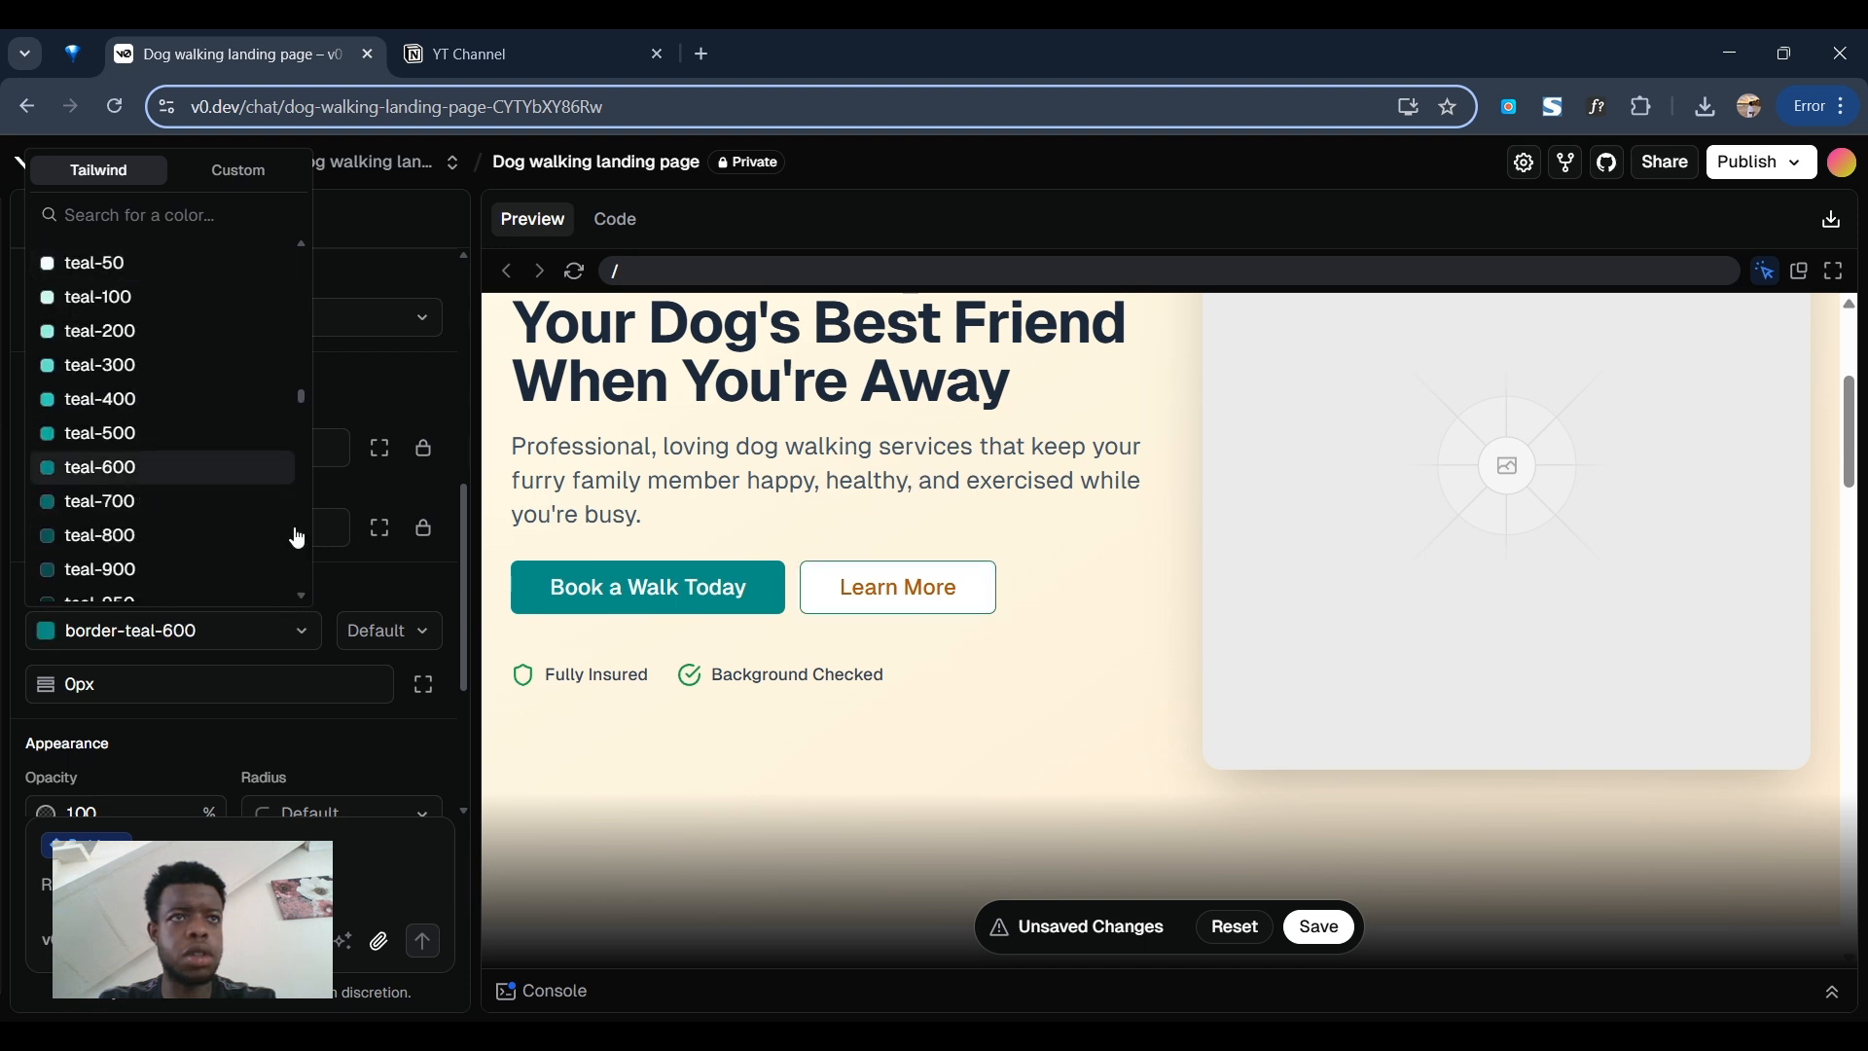
{"action": "left_click", "coordinate": [826, 519]}
- Set the "Learn More" button's text colour to teal-600 and save the design changes
{"action": "scroll", "coordinate": [913, 562], "scroll_direction": "up", "scroll_amount": 3}
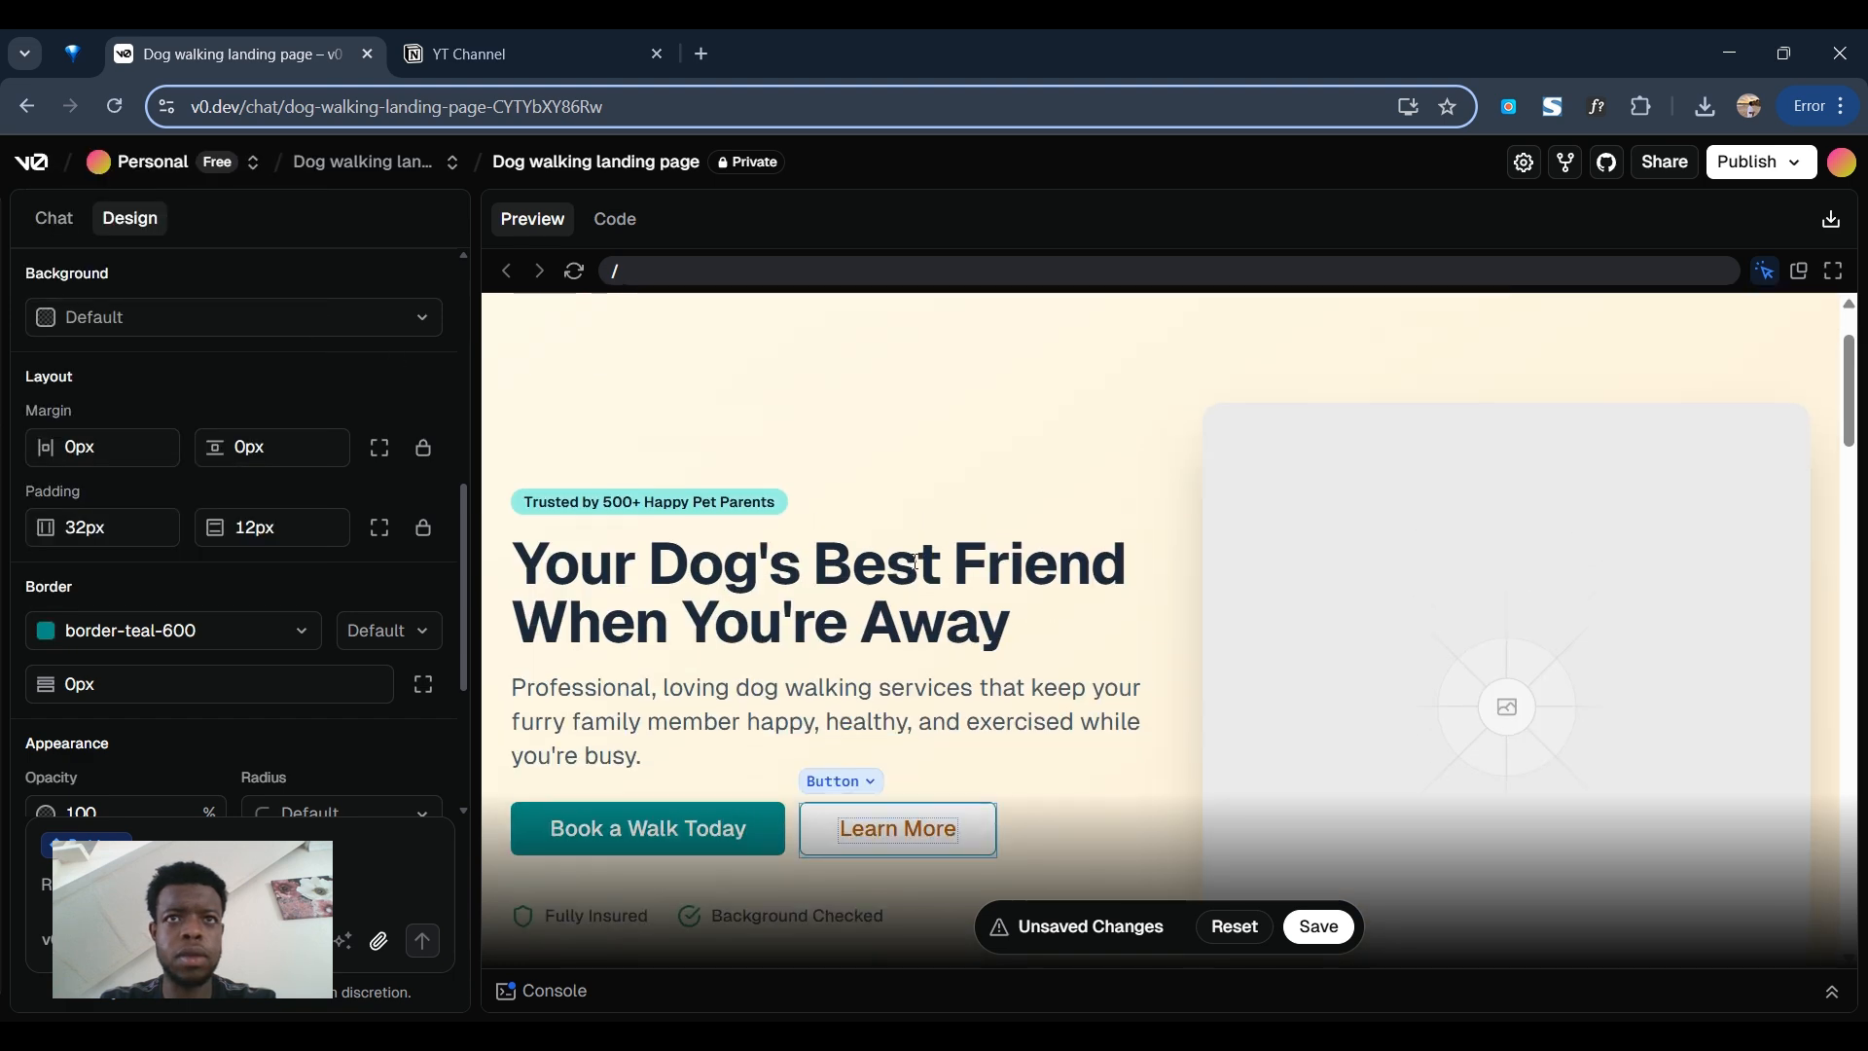
{"action": "scroll", "coordinate": [913, 561], "scroll_direction": "down", "scroll_amount": 3}
{"action": "scroll", "coordinate": [304, 593], "scroll_direction": "down", "scroll_amount": 3}
{"action": "scroll", "coordinate": [263, 564], "scroll_direction": "up", "scroll_amount": 6}
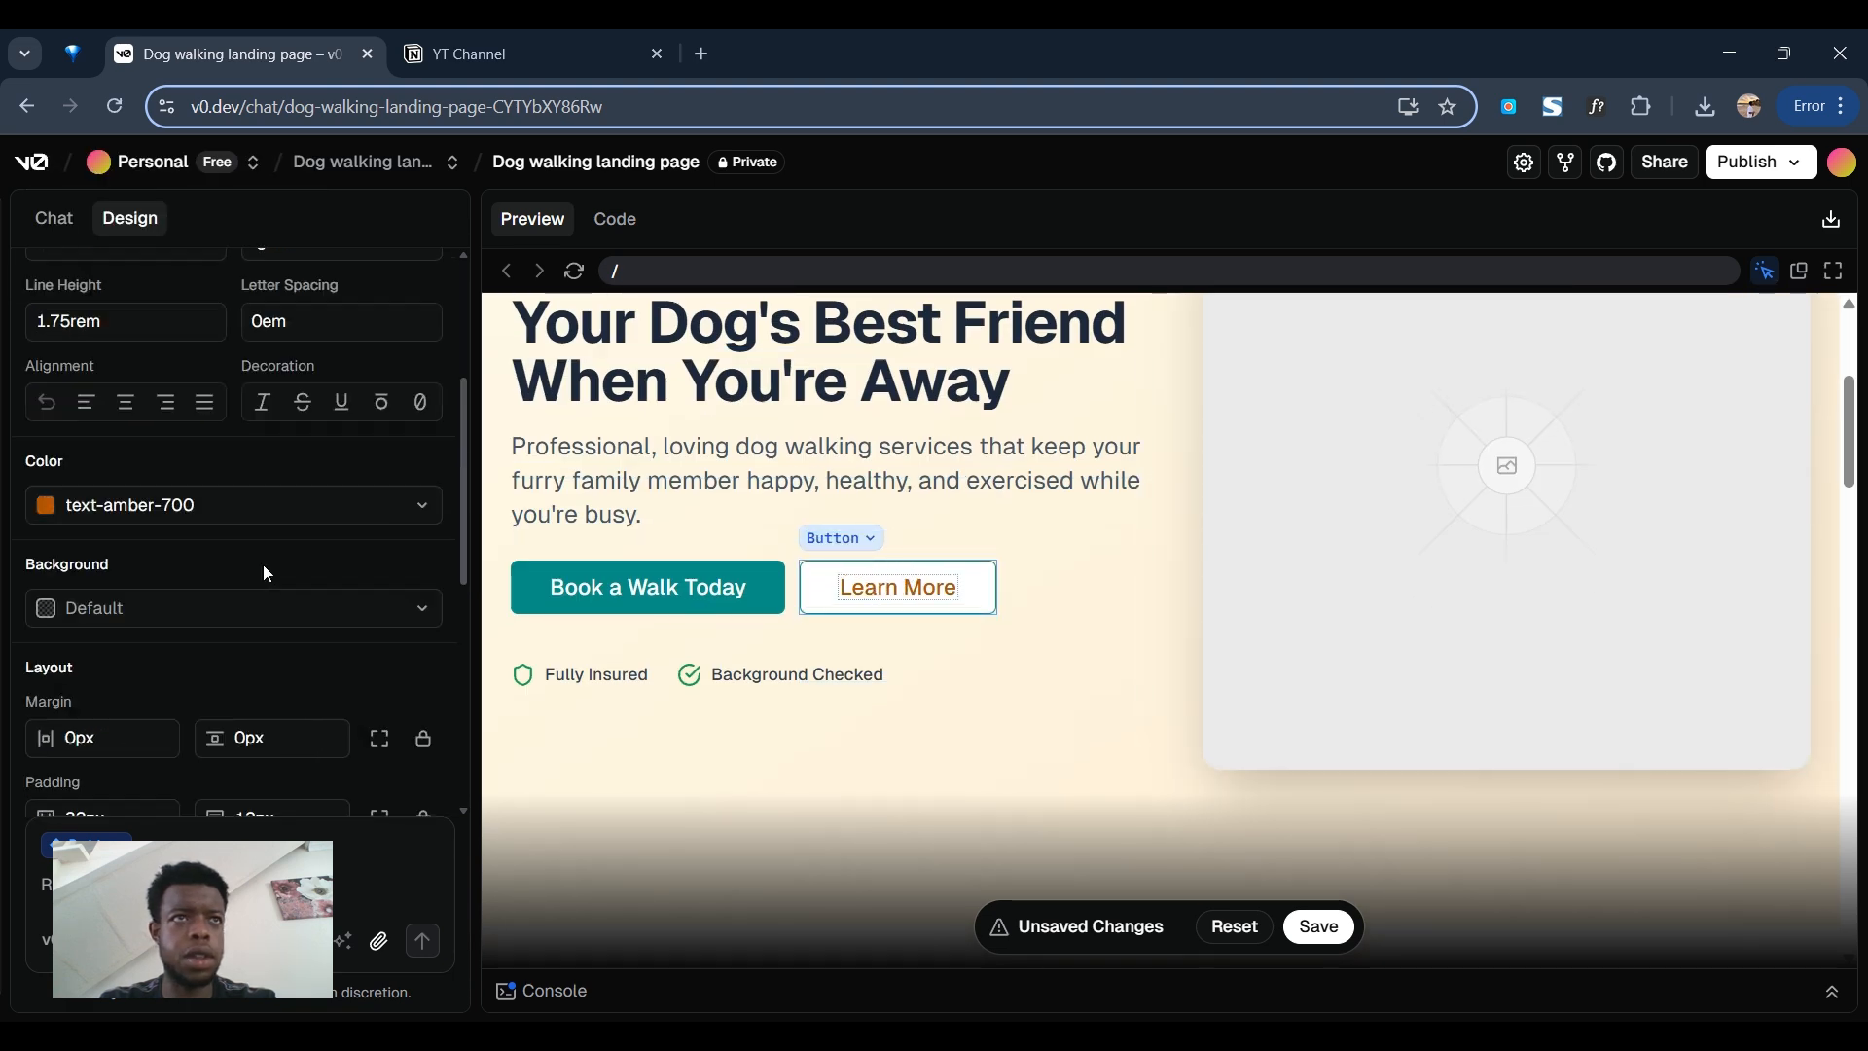
{"action": "left_click", "coordinate": [207, 542]}
{"action": "scroll", "coordinate": [173, 720], "scroll_direction": "down", "scroll_amount": 20}
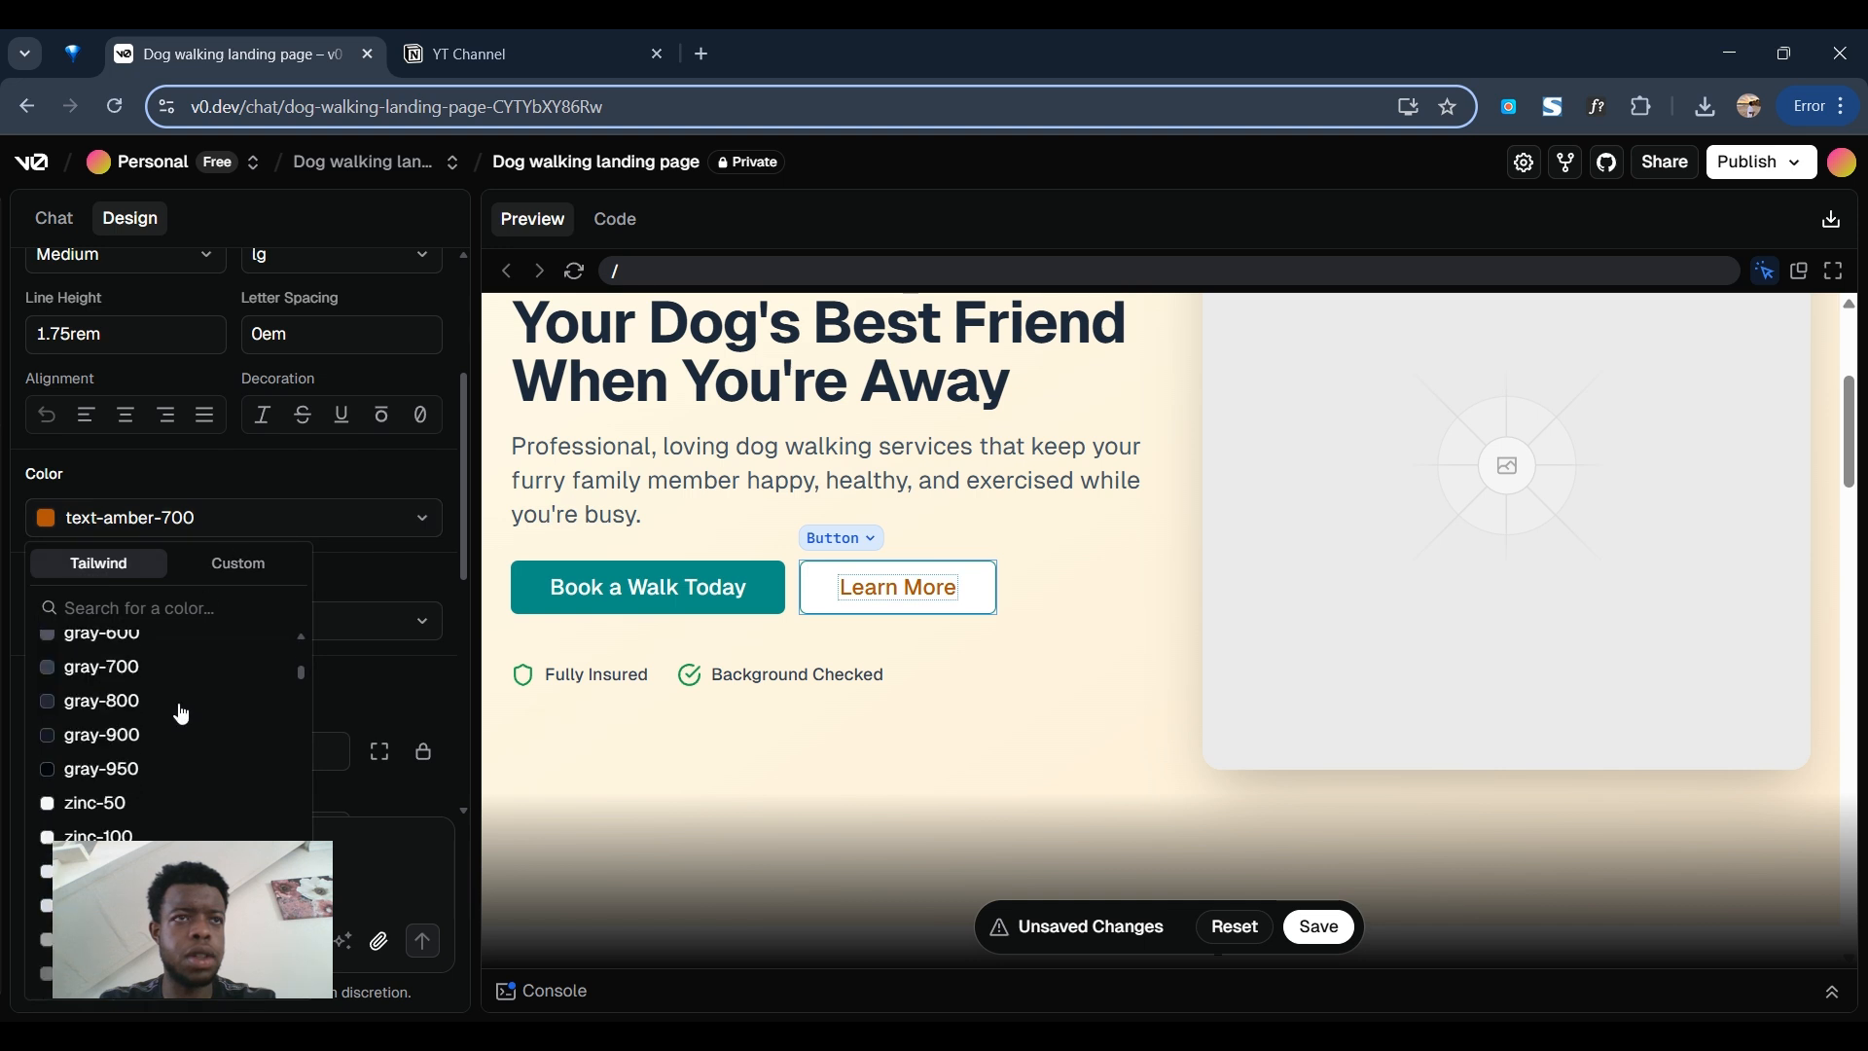
{"action": "scroll", "coordinate": [171, 730], "scroll_direction": "down", "scroll_amount": 15}
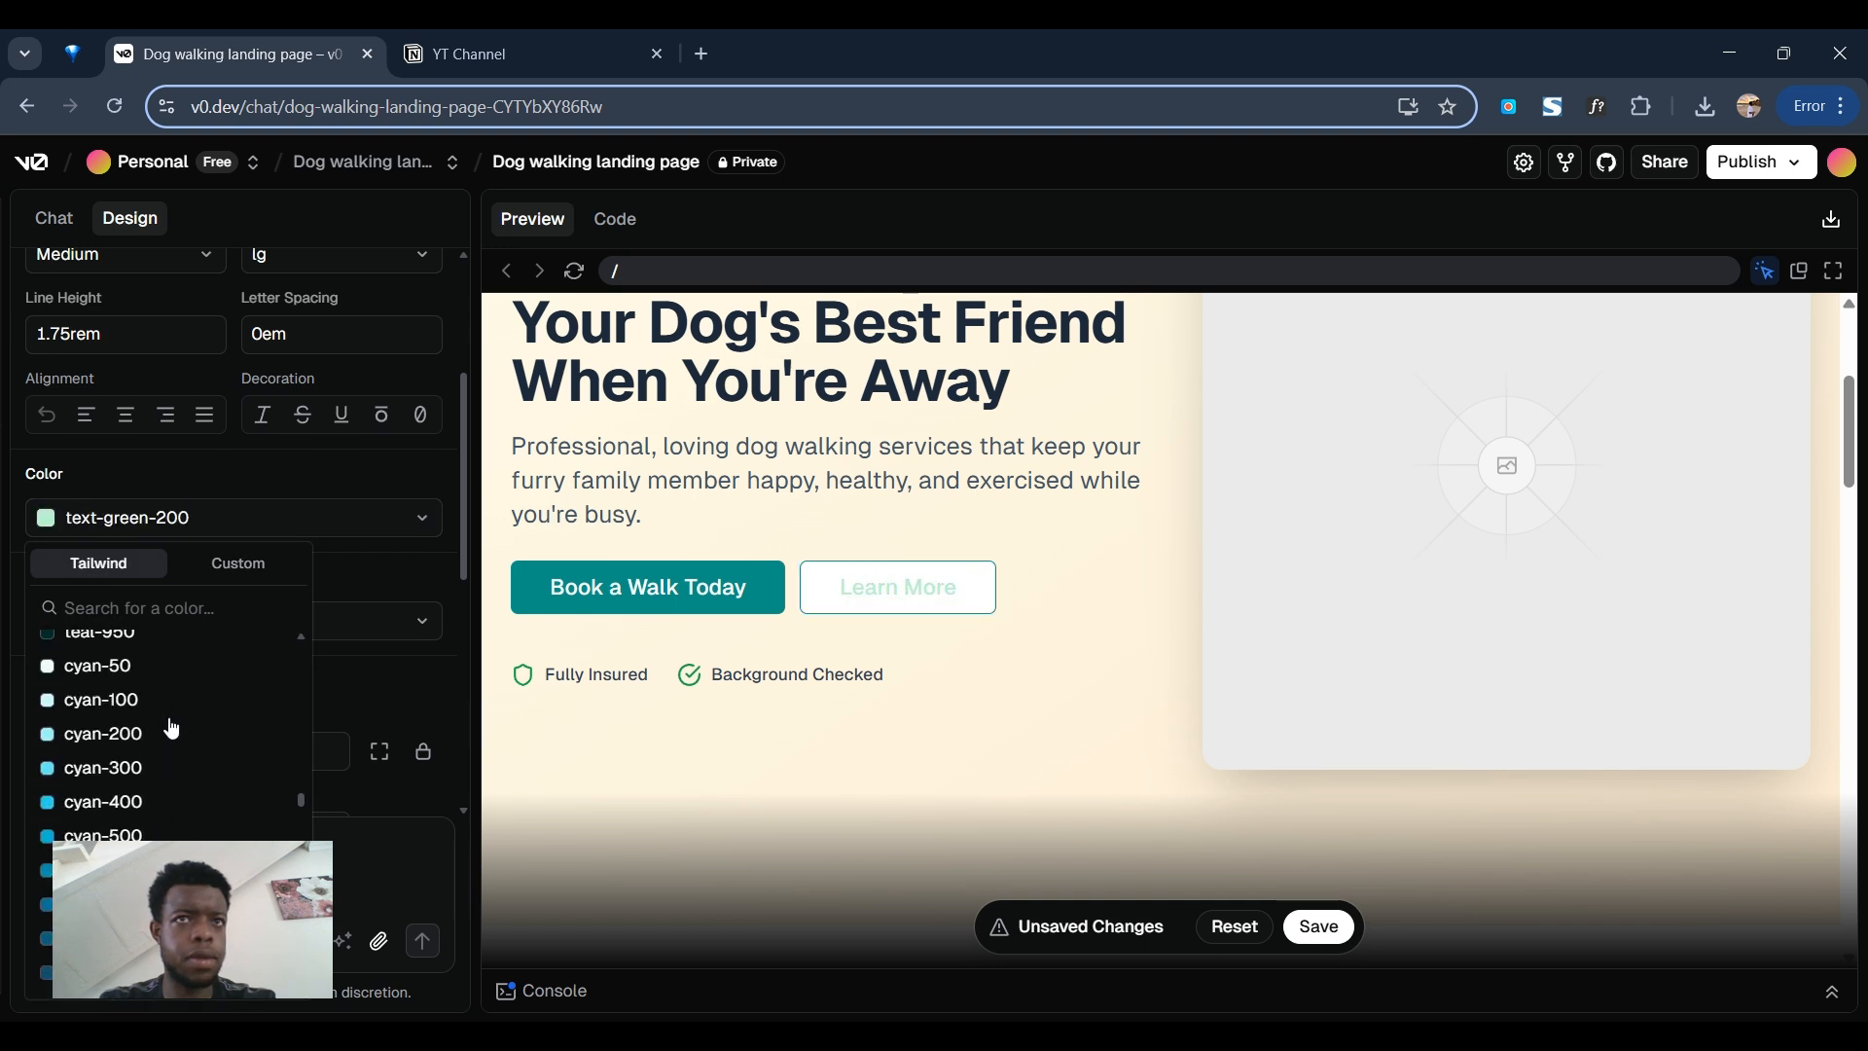
{"action": "scroll", "coordinate": [167, 736], "scroll_direction": "down", "scroll_amount": 5}
{"action": "scroll", "coordinate": [166, 739], "scroll_direction": "up", "scroll_amount": 20}
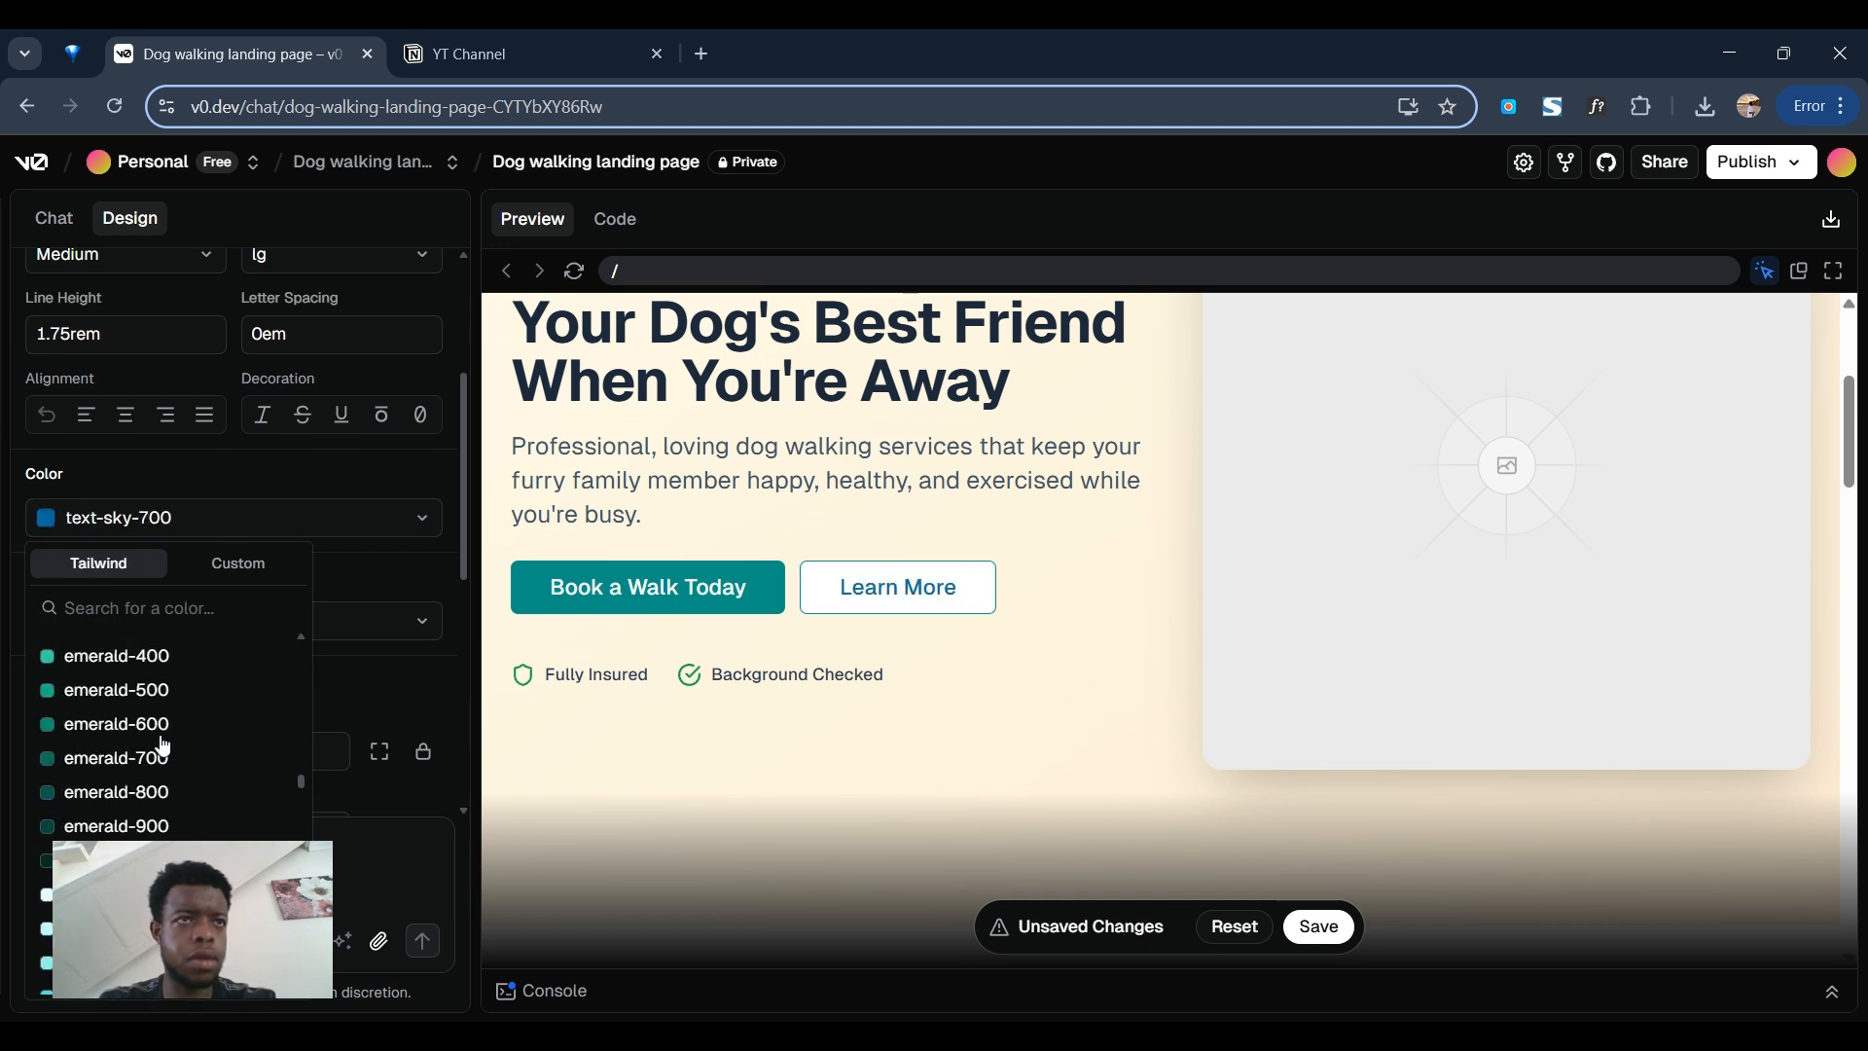
{"action": "scroll", "coordinate": [163, 746], "scroll_direction": "up", "scroll_amount": 6}
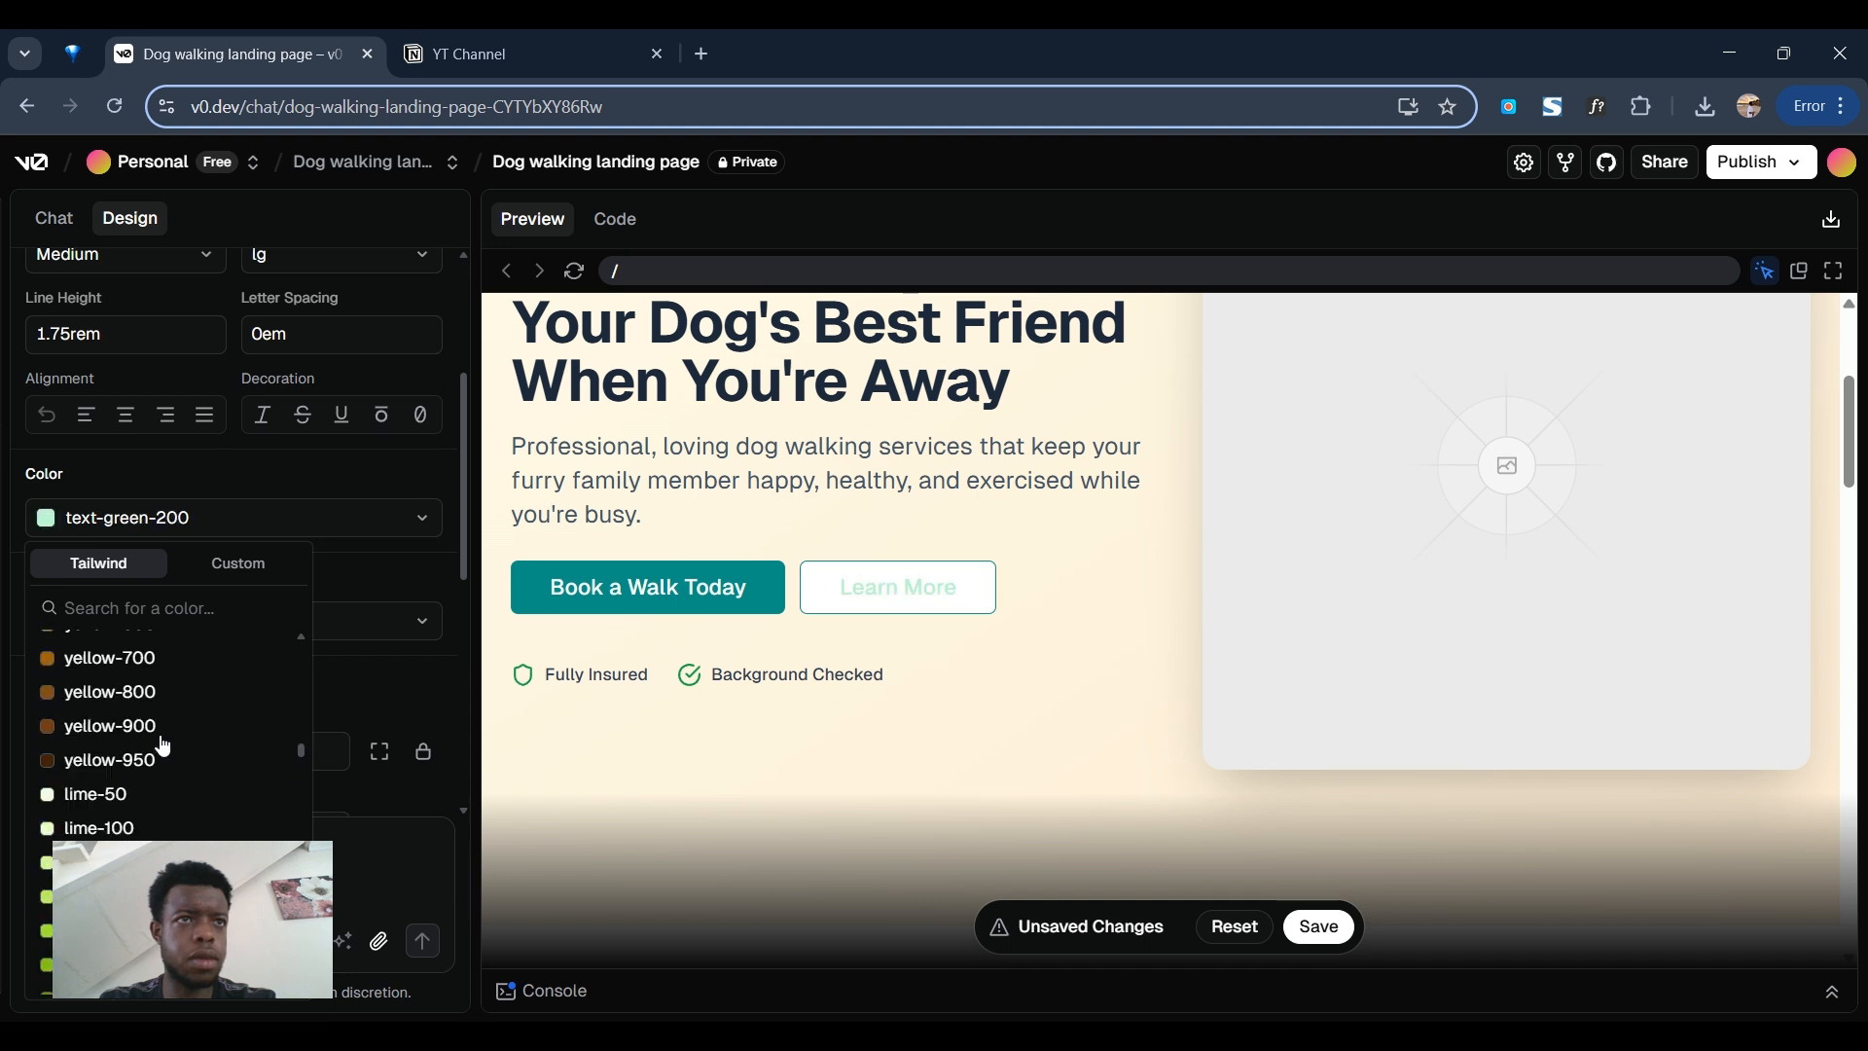
{"action": "scroll", "coordinate": [163, 746], "scroll_direction": "down", "scroll_amount": 15}
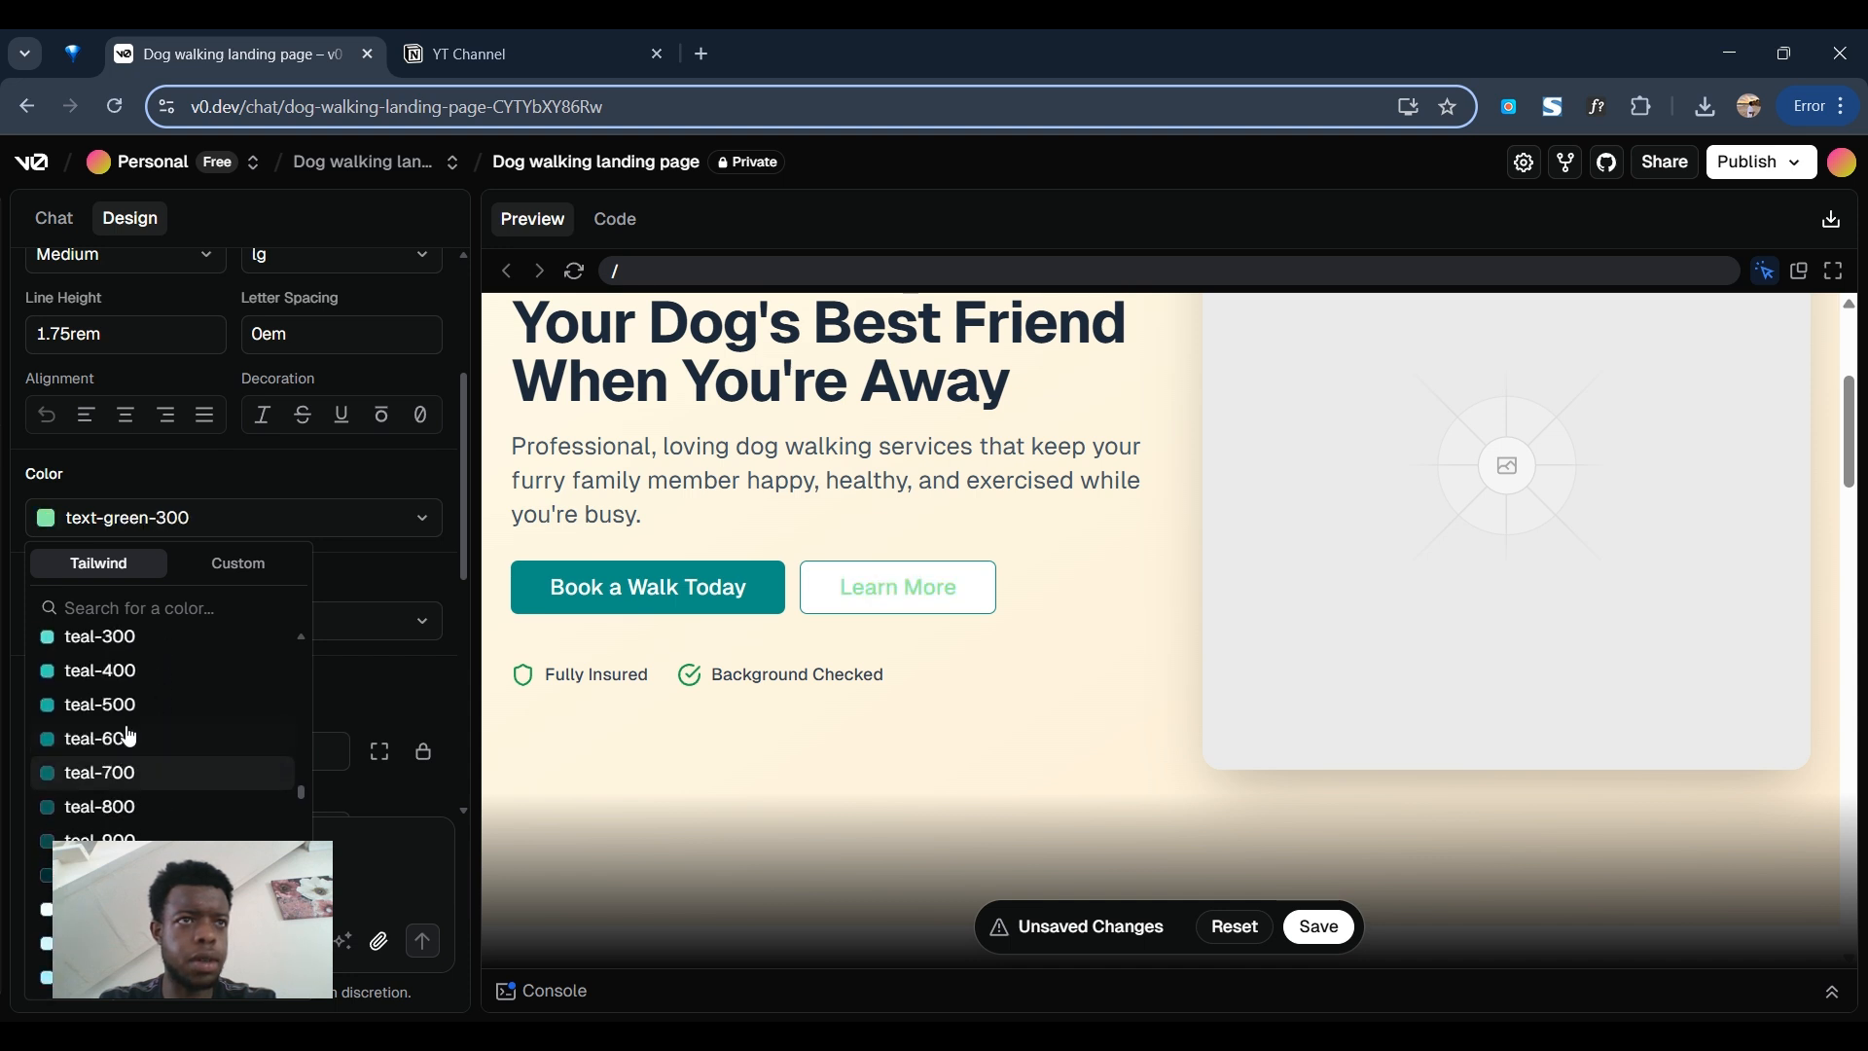
{"action": "left_click", "coordinate": [160, 742]}
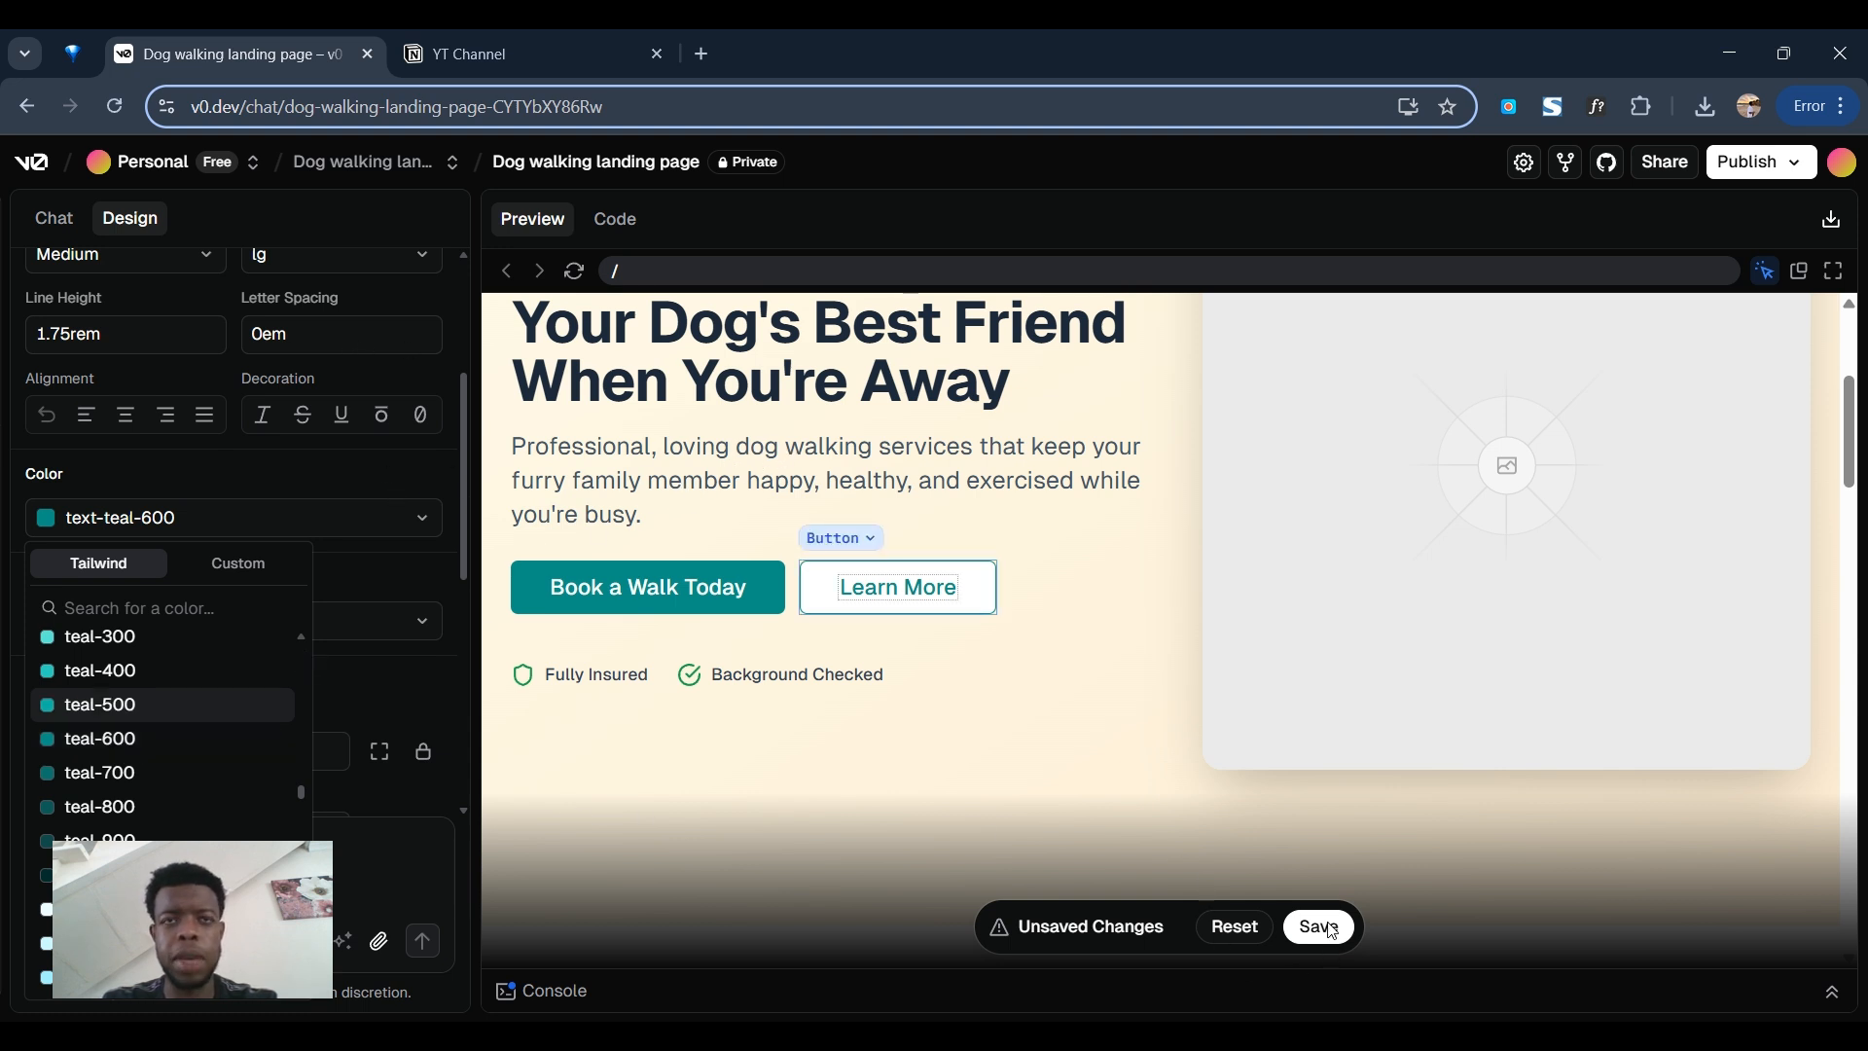
{"action": "left_click", "coordinate": [440, 678]}
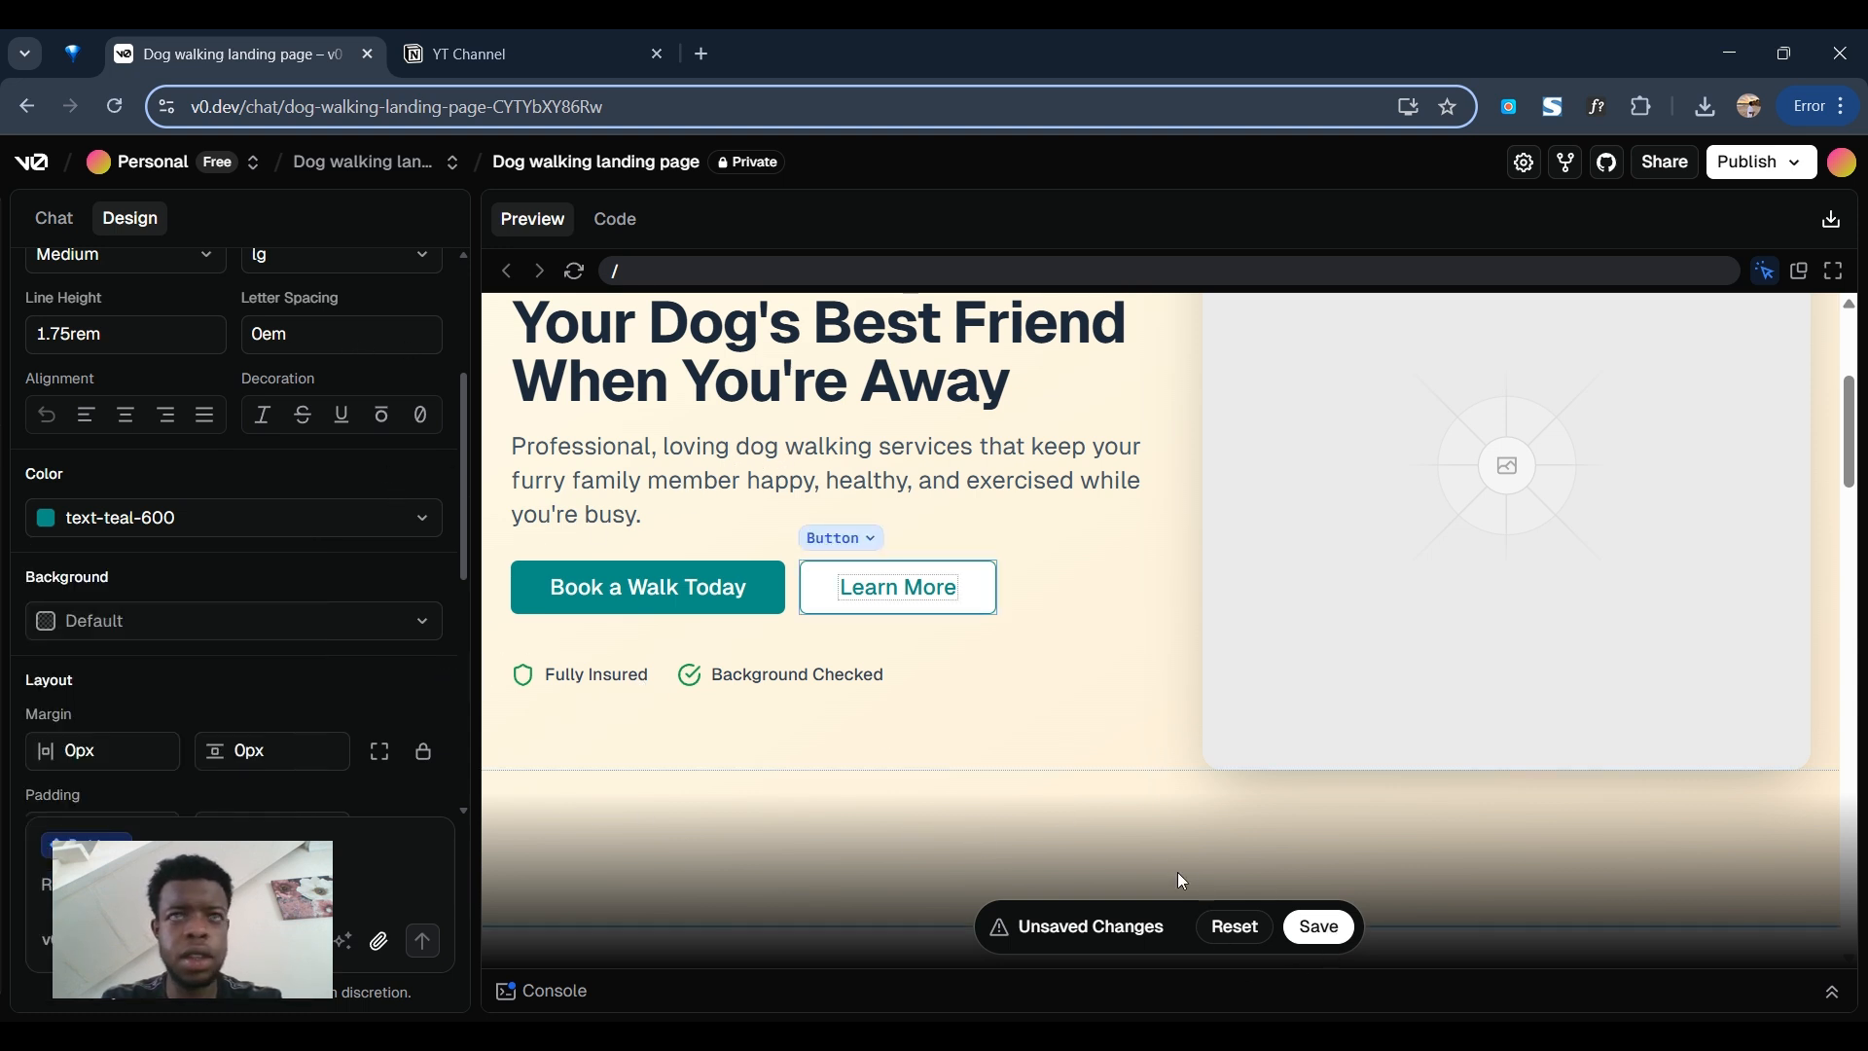
{"action": "left_click", "coordinate": [1319, 927]}
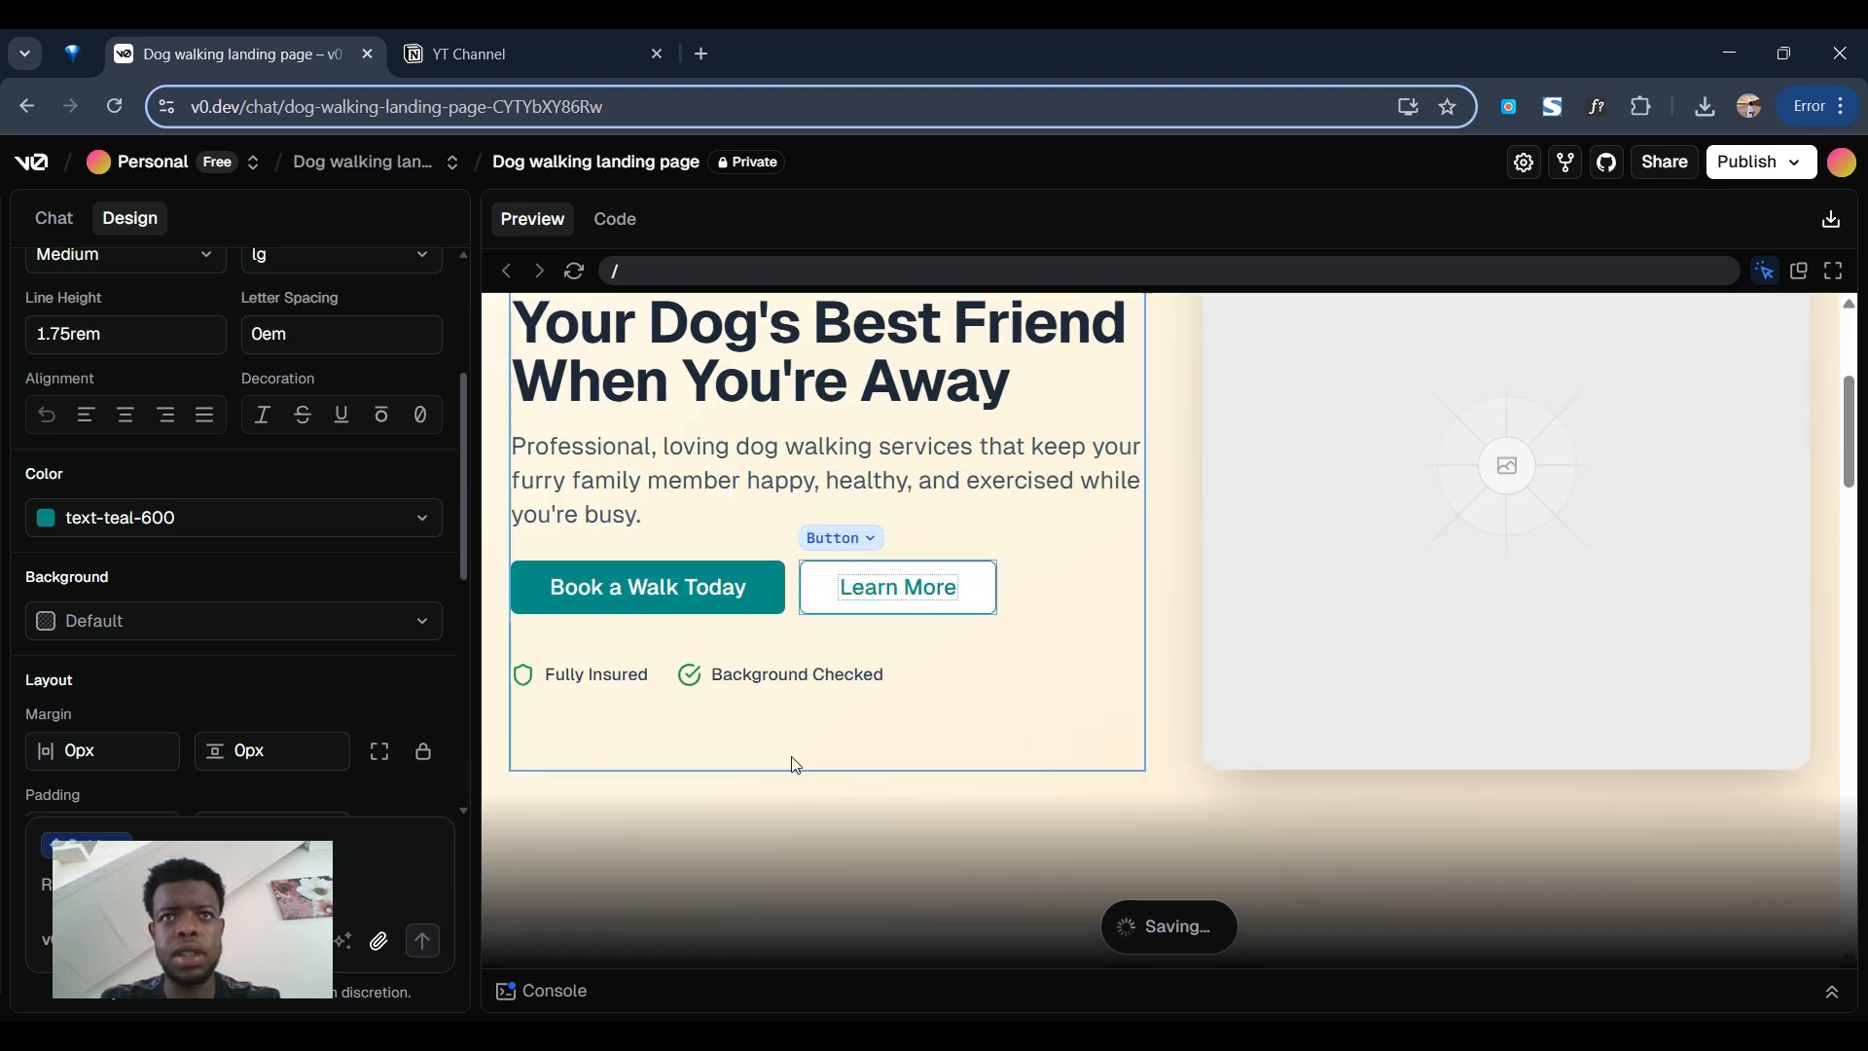
- Try to give the outer hero section a slate-300 background colour
{"action": "left_click", "coordinate": [837, 850]}
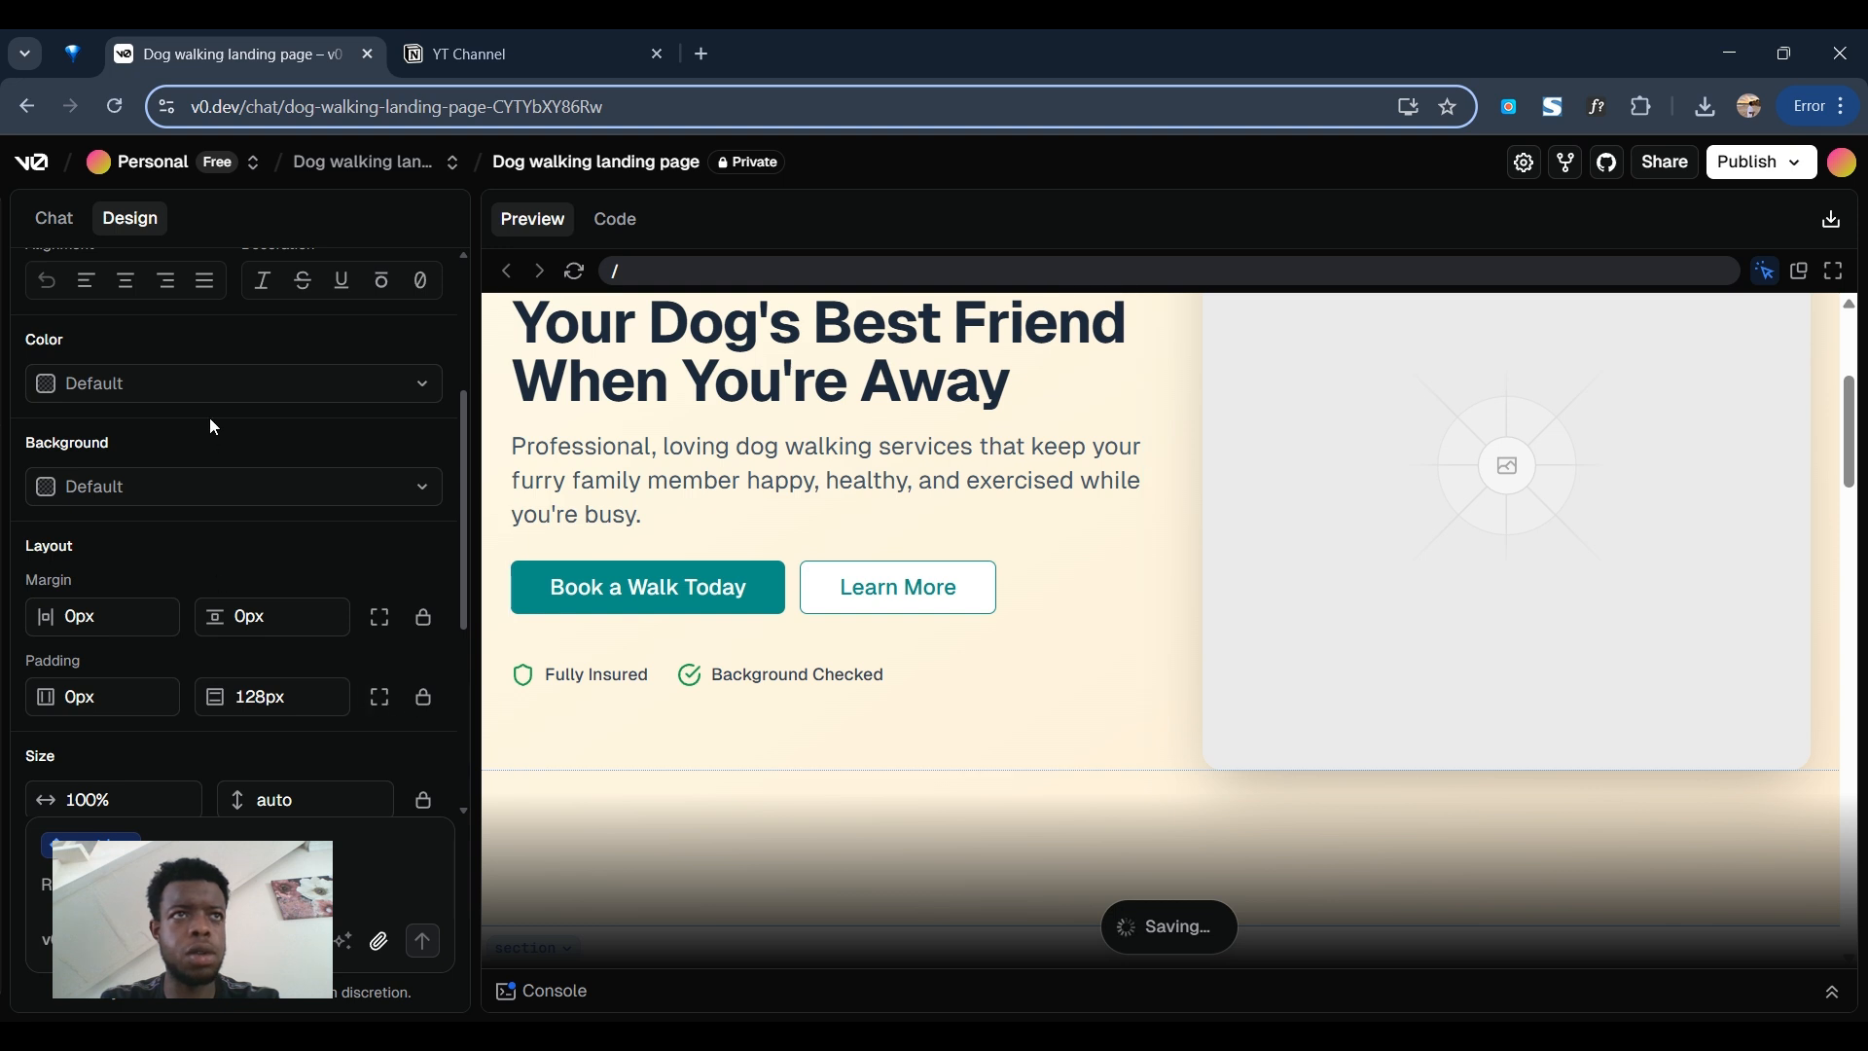
{"action": "scroll", "coordinate": [208, 417], "scroll_direction": "up", "scroll_amount": 1}
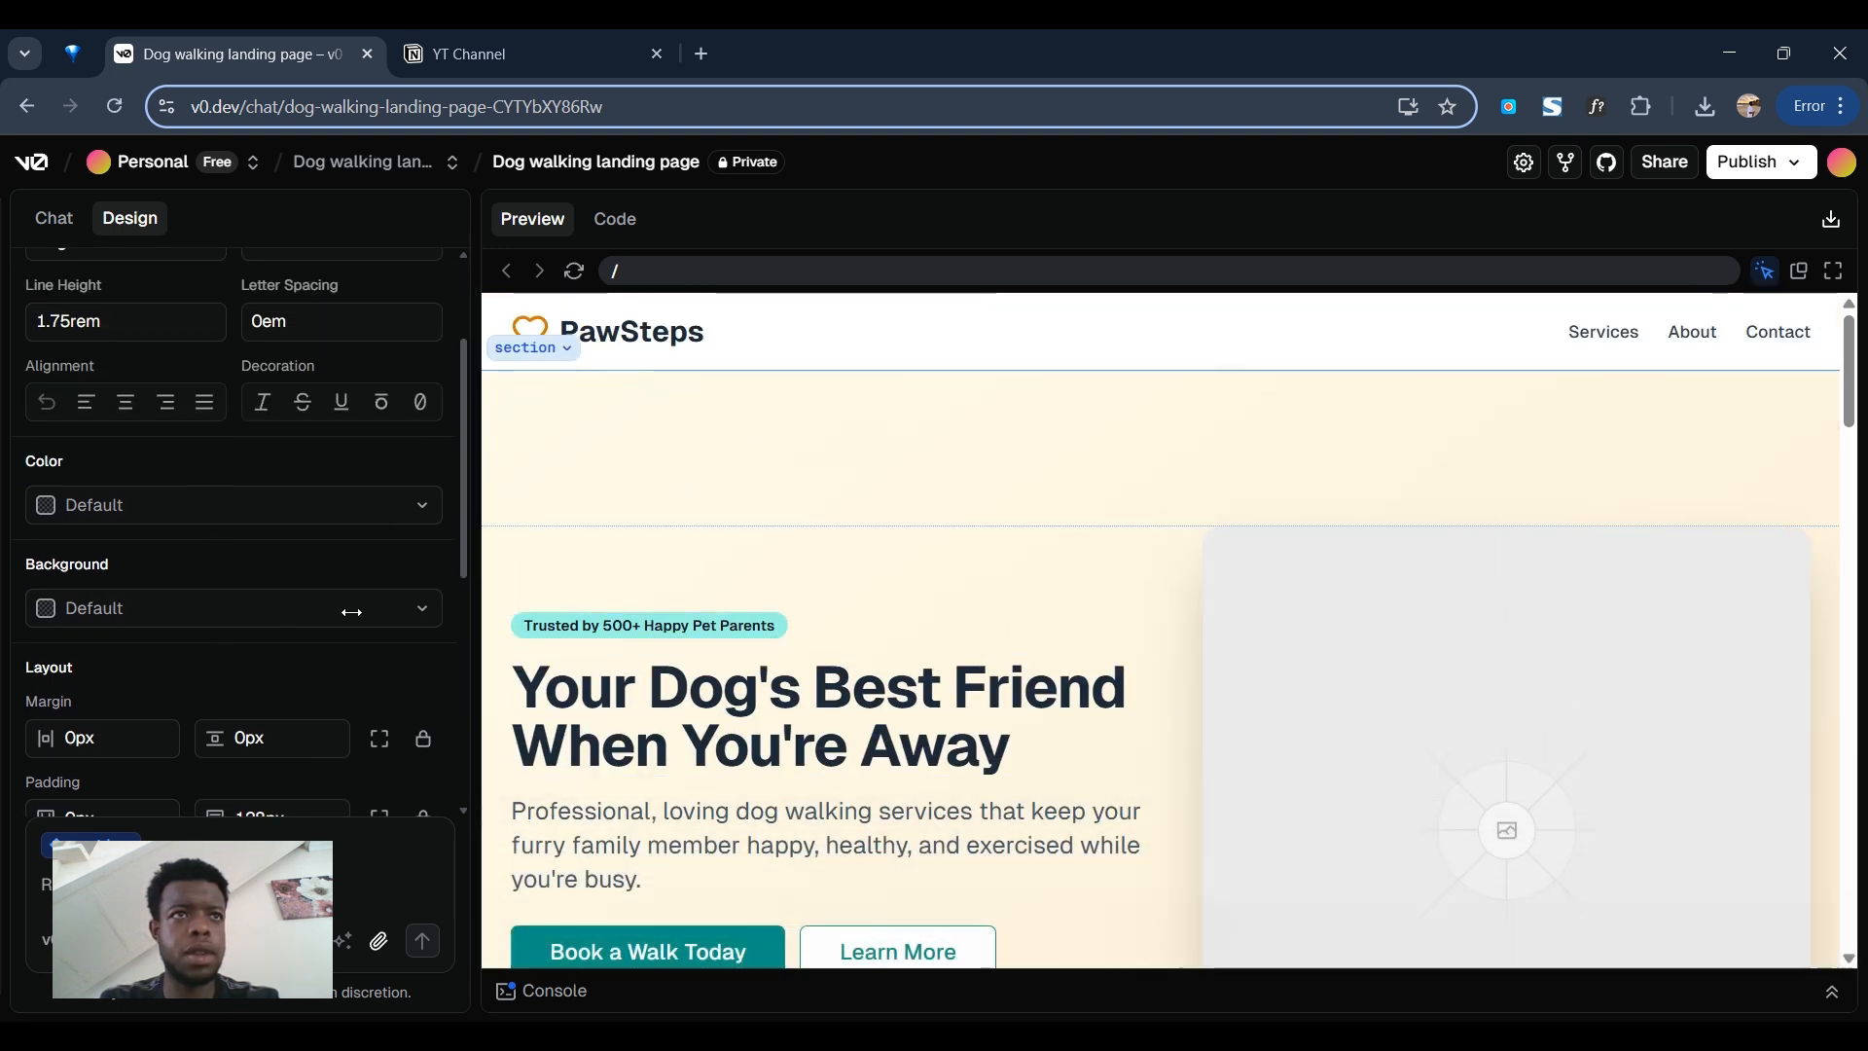
{"action": "left_click", "coordinate": [243, 623]}
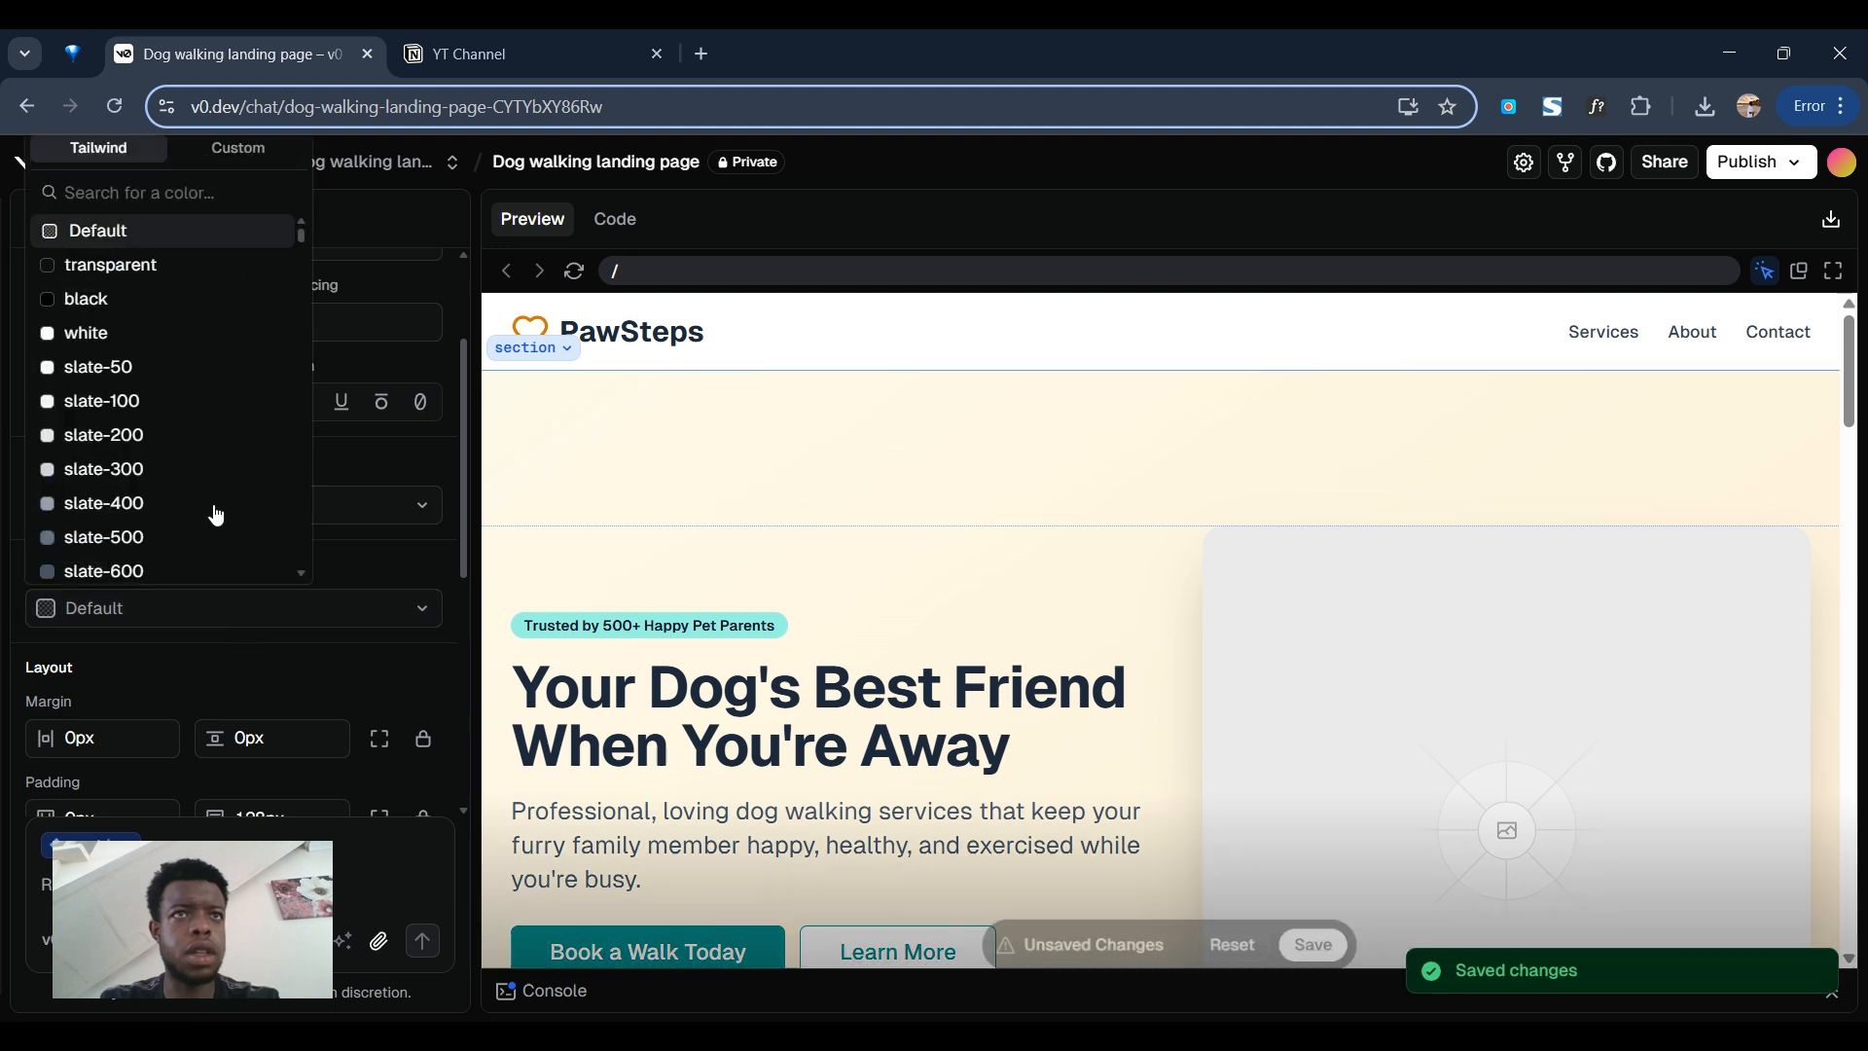
{"action": "left_click", "coordinate": [155, 469]}
{"action": "scroll", "coordinate": [184, 457], "scroll_direction": "down", "scroll_amount": 4}
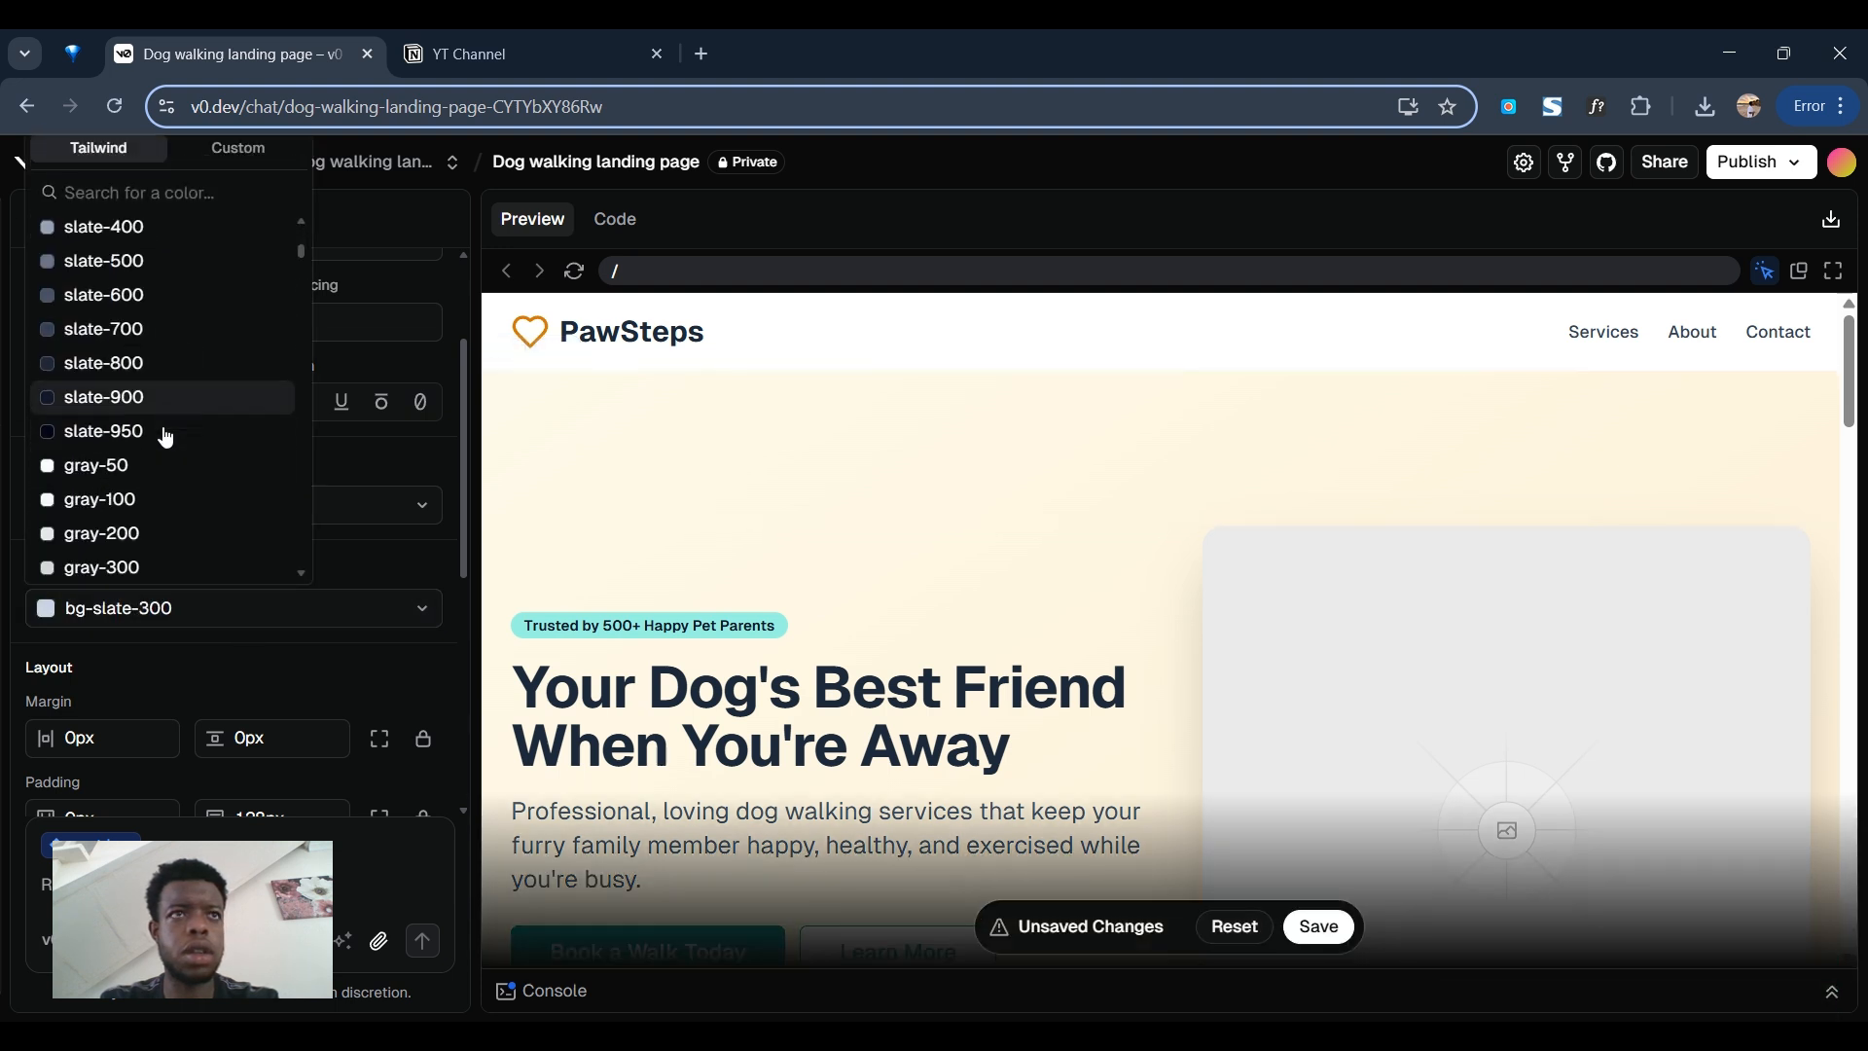
{"action": "scroll", "coordinate": [165, 438], "scroll_direction": "down", "scroll_amount": 3}
{"action": "left_click", "coordinate": [842, 497]}
{"action": "scroll", "coordinate": [354, 424], "scroll_direction": "up", "scroll_amount": 1}
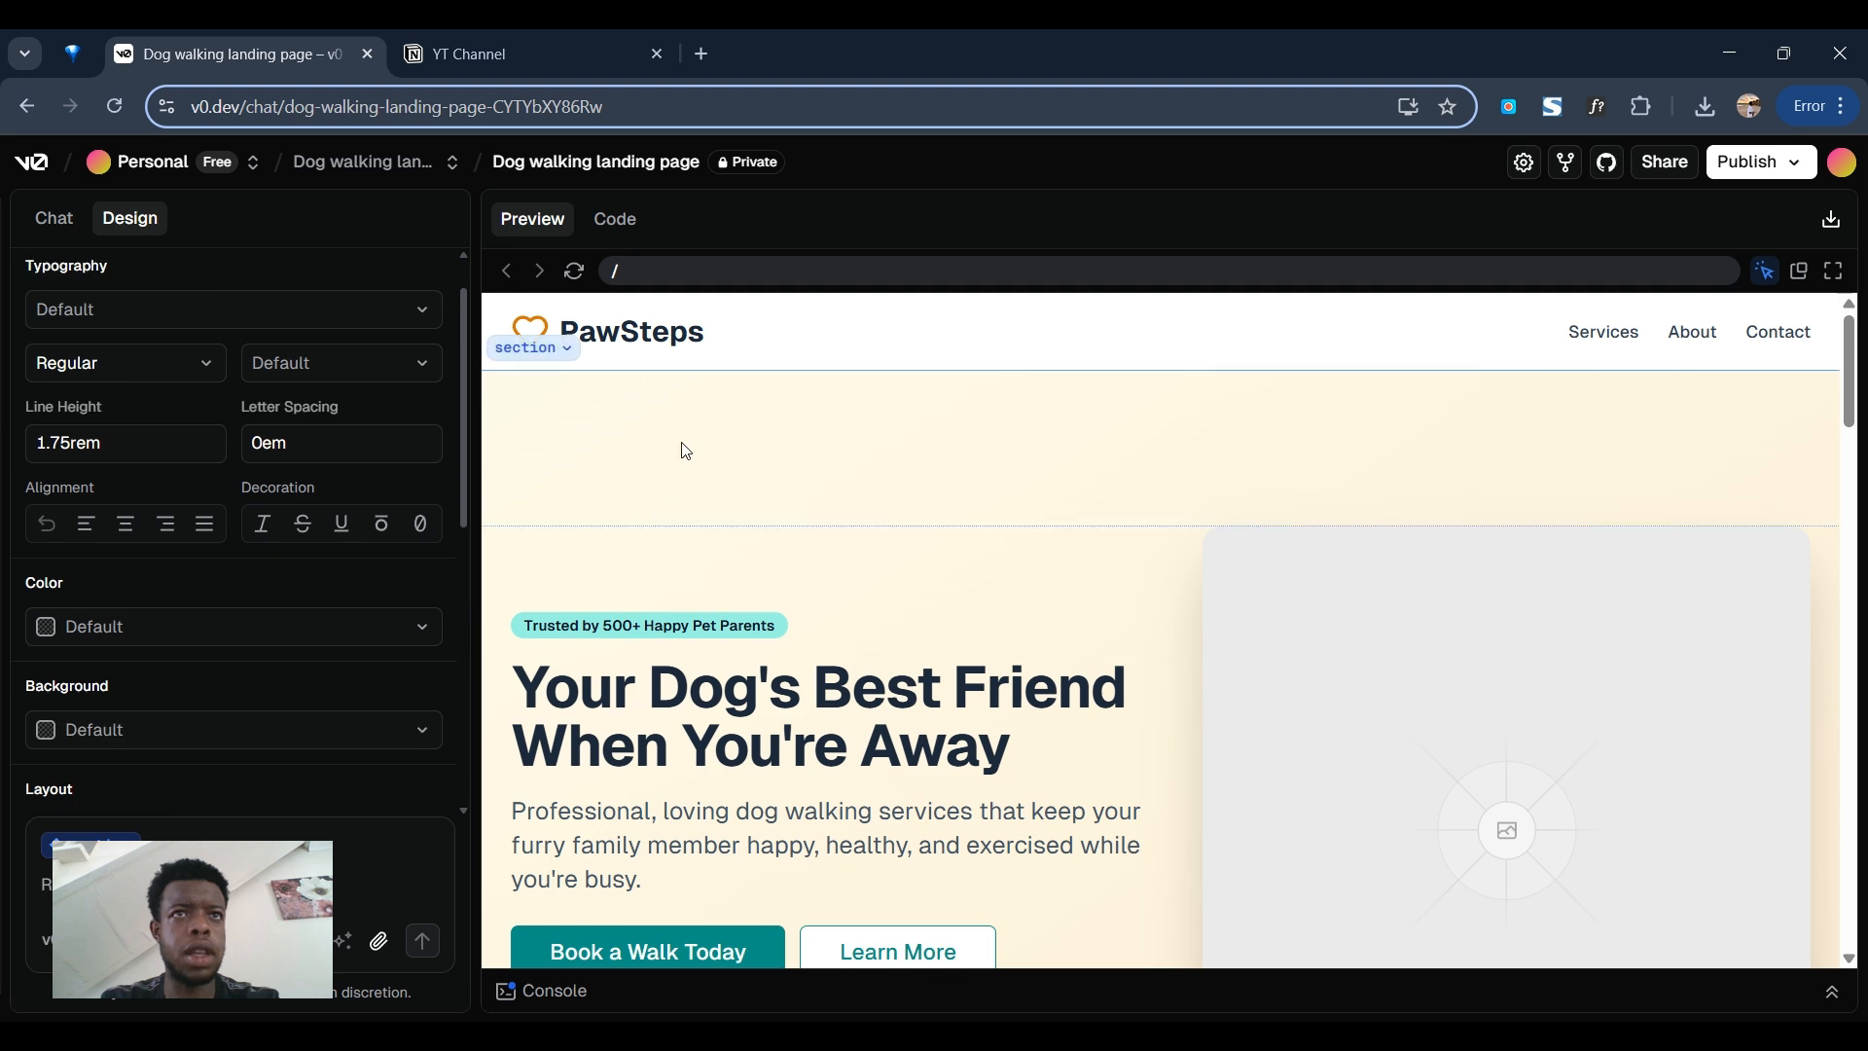
- Set the background colour of the inner hero container holding the heading and image to slate-50
{"action": "left_click", "coordinate": [503, 564]}
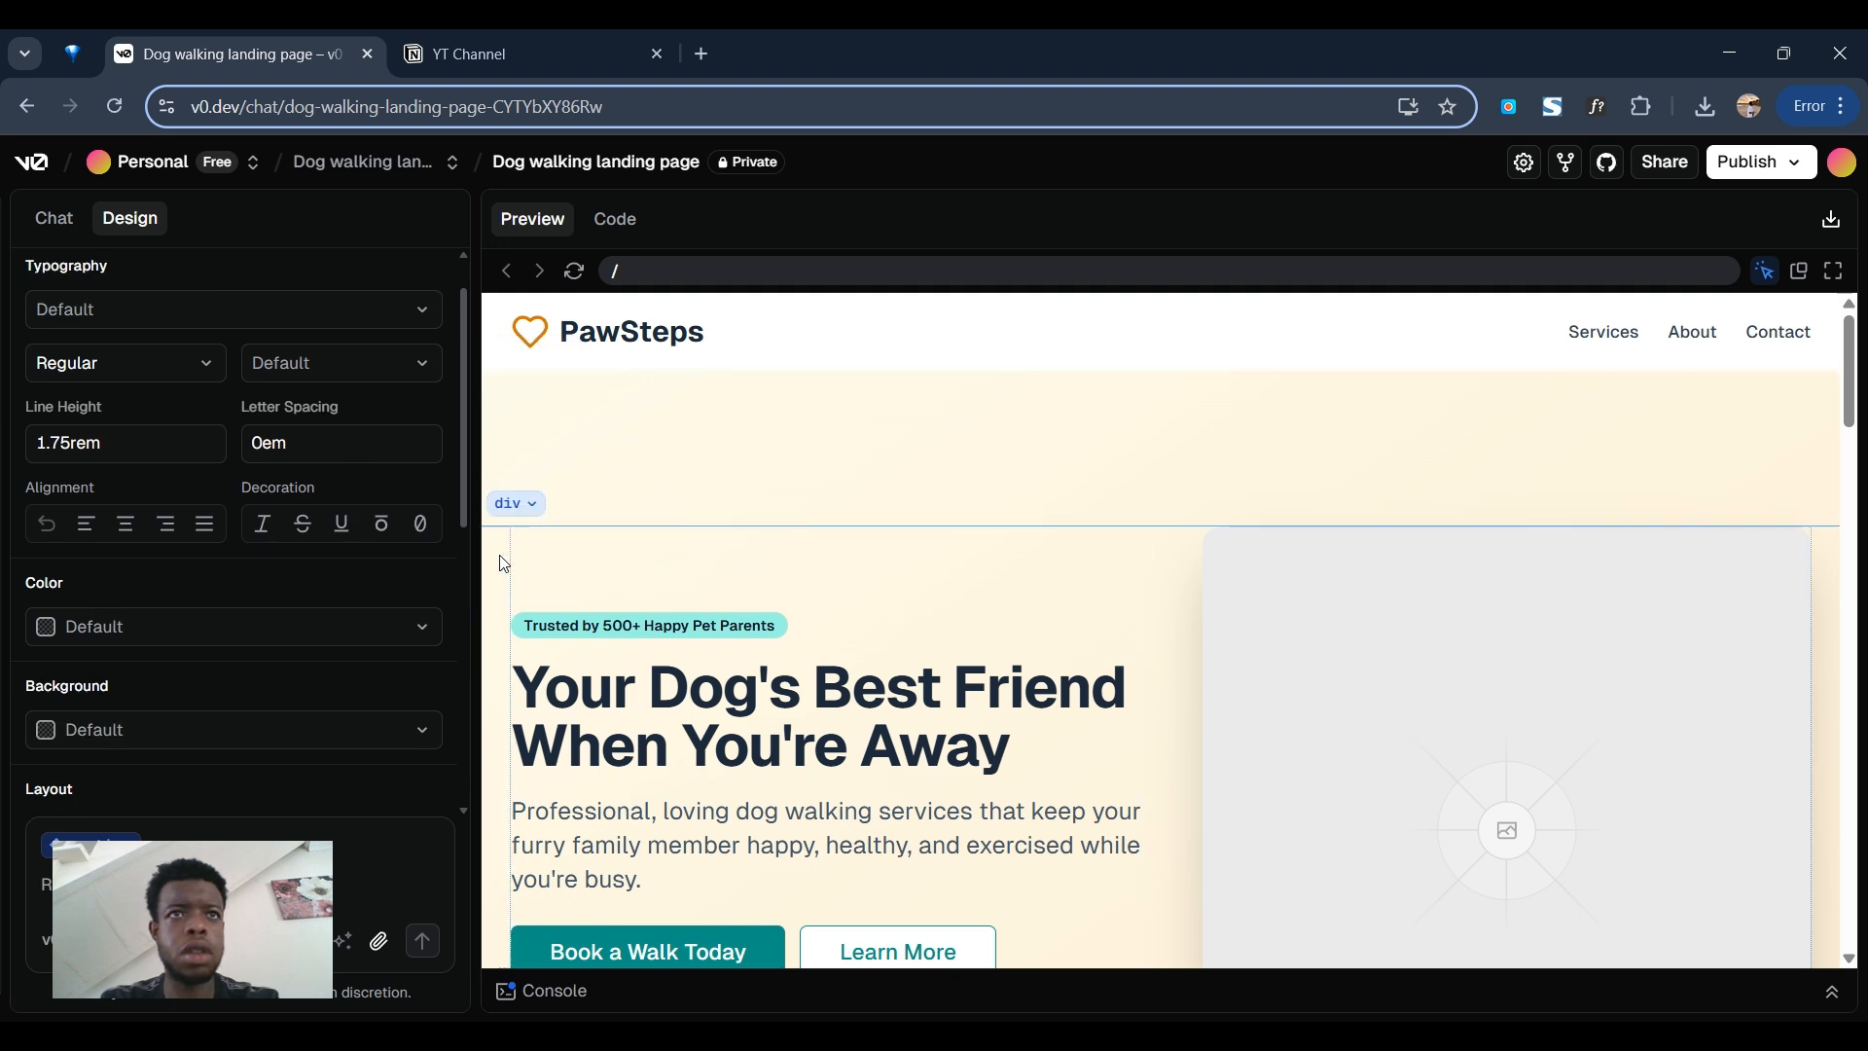
{"action": "left_click", "coordinate": [224, 734]}
{"action": "scroll", "coordinate": [188, 627], "scroll_direction": "down", "scroll_amount": 2}
{"action": "scroll", "coordinate": [189, 631], "scroll_direction": "down", "scroll_amount": 3}
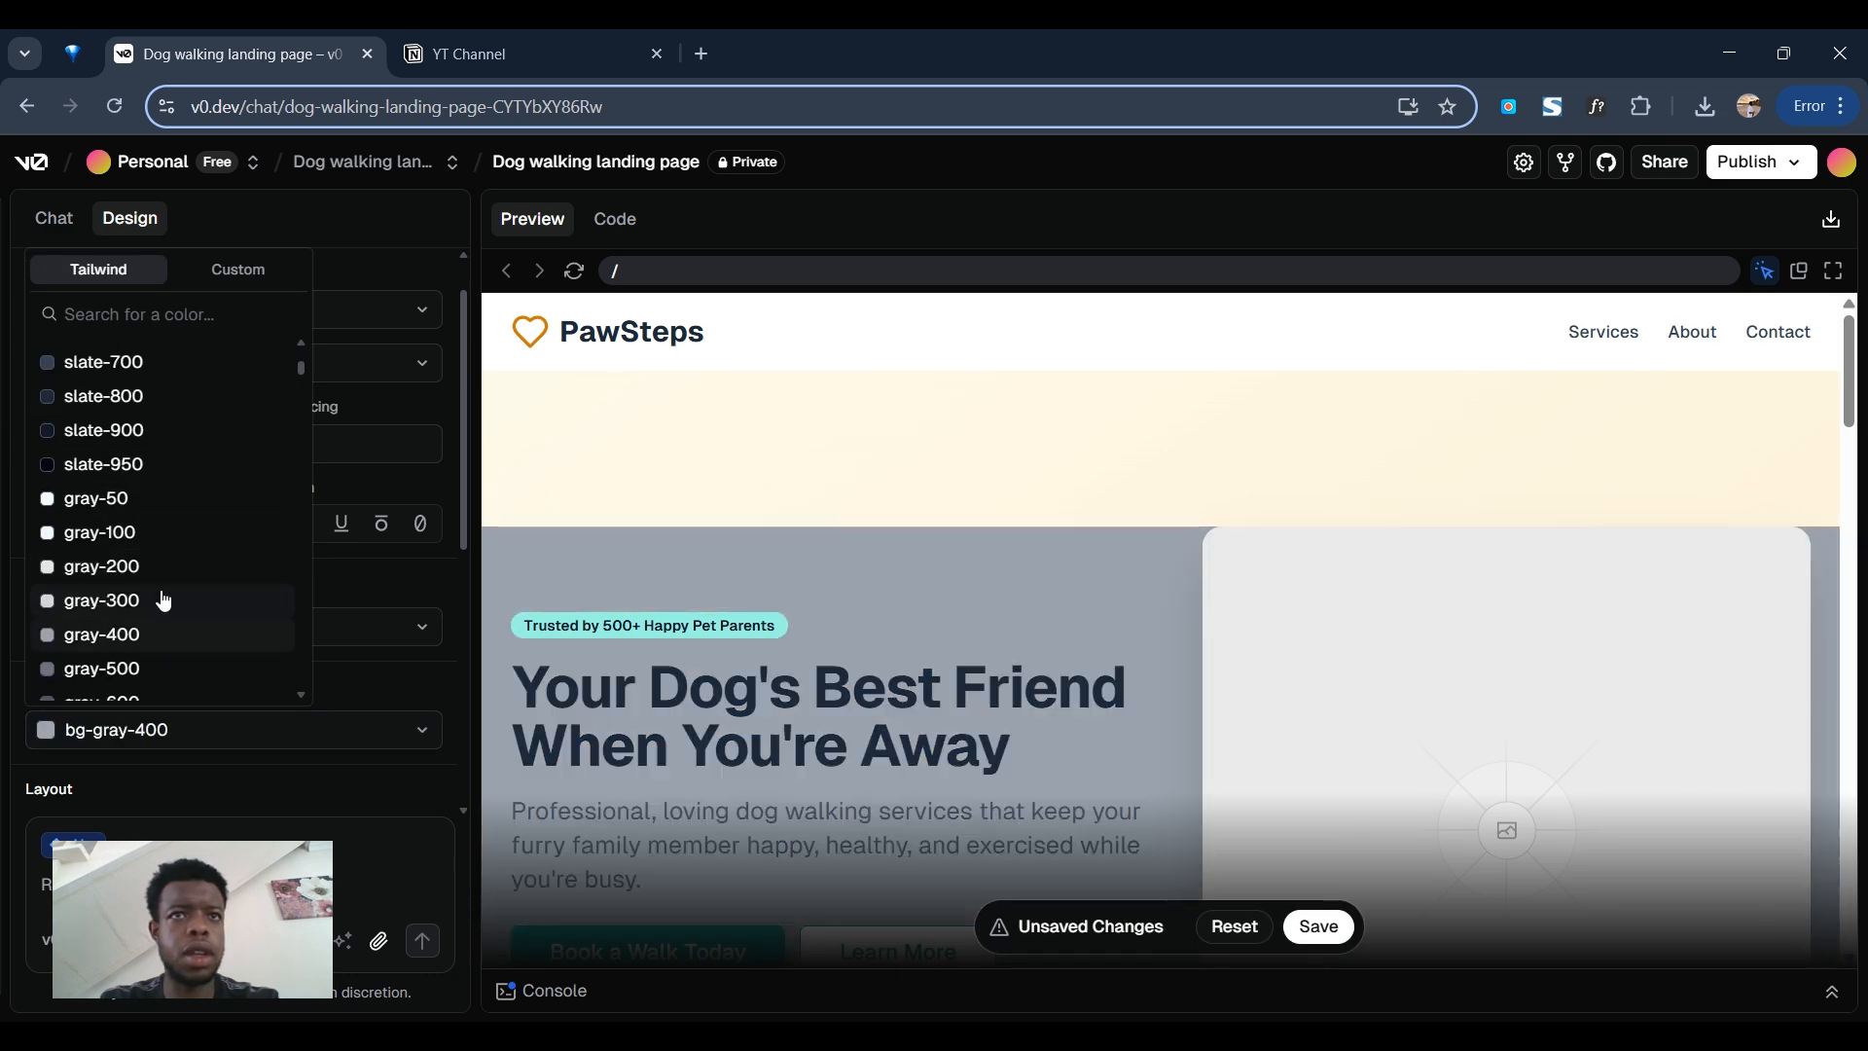
{"action": "scroll", "coordinate": [160, 599], "scroll_direction": "down", "scroll_amount": 4}
{"action": "scroll", "coordinate": [131, 484], "scroll_direction": "up", "scroll_amount": 7}
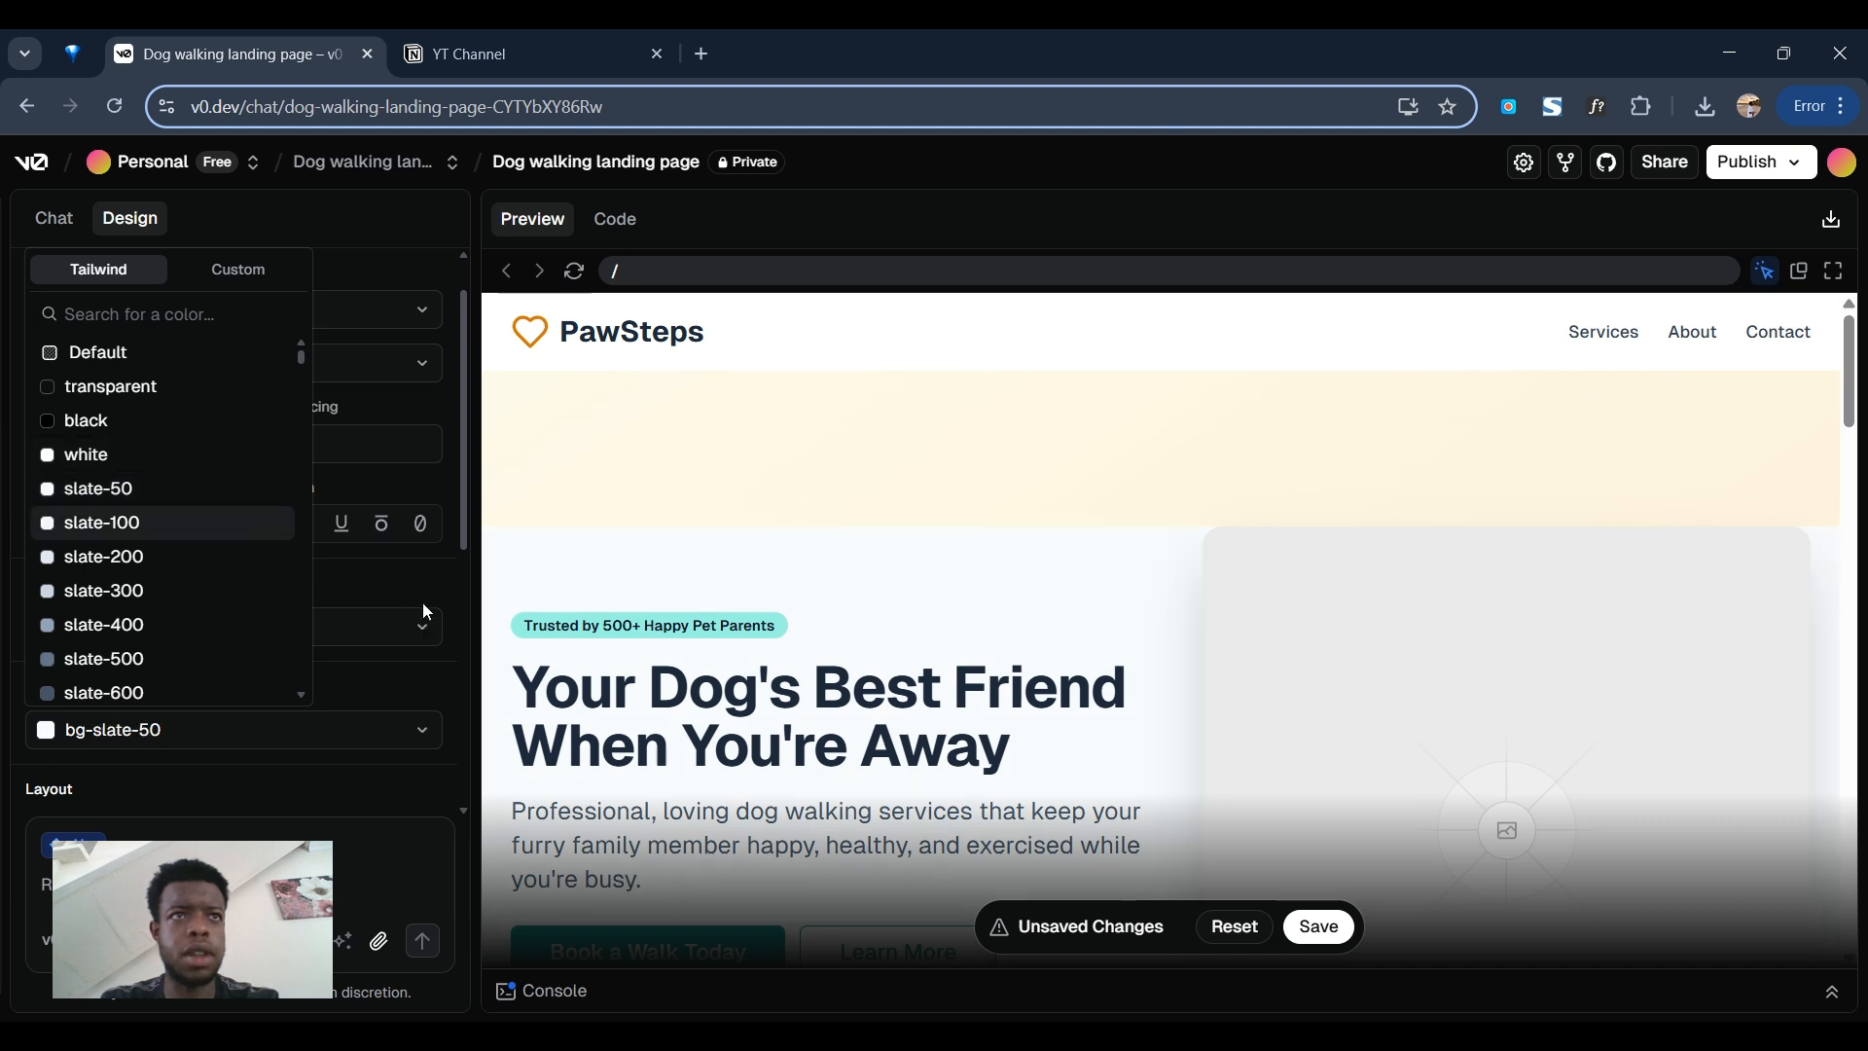
{"action": "left_click", "coordinate": [605, 475]}
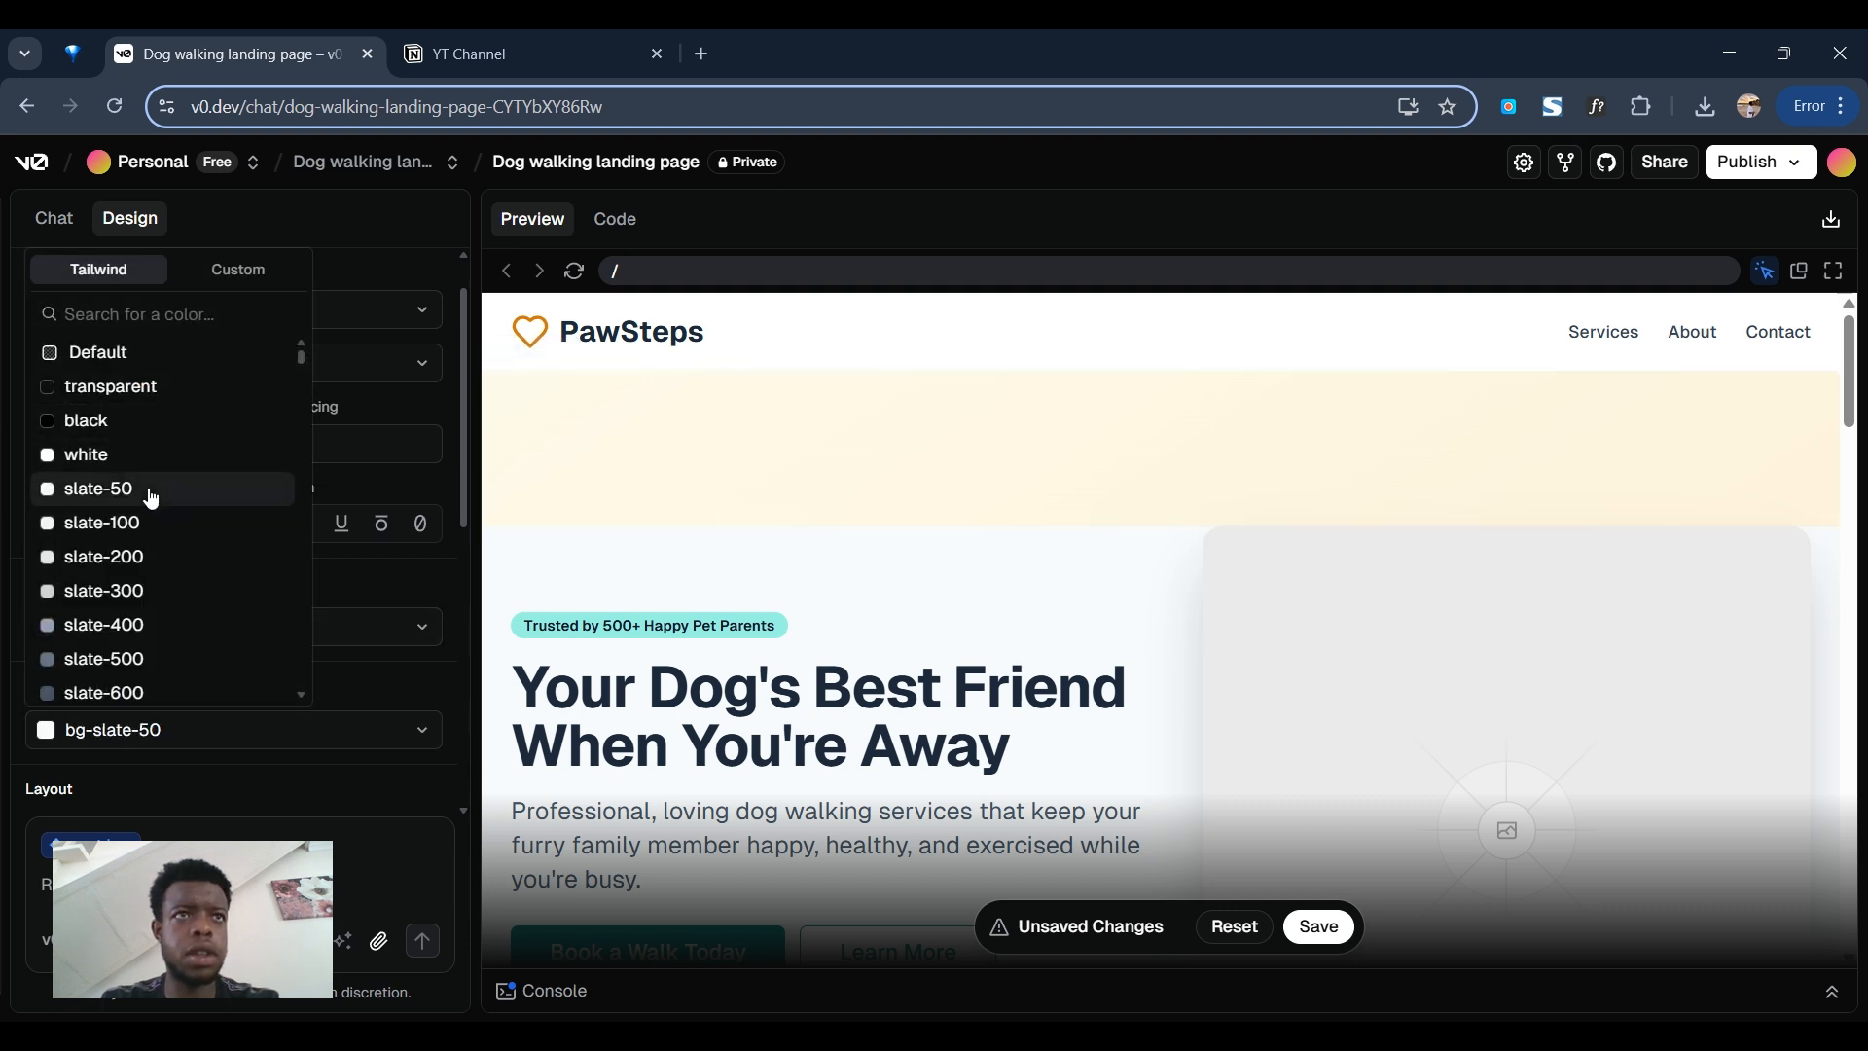
{"action": "left_click", "coordinate": [705, 461]}
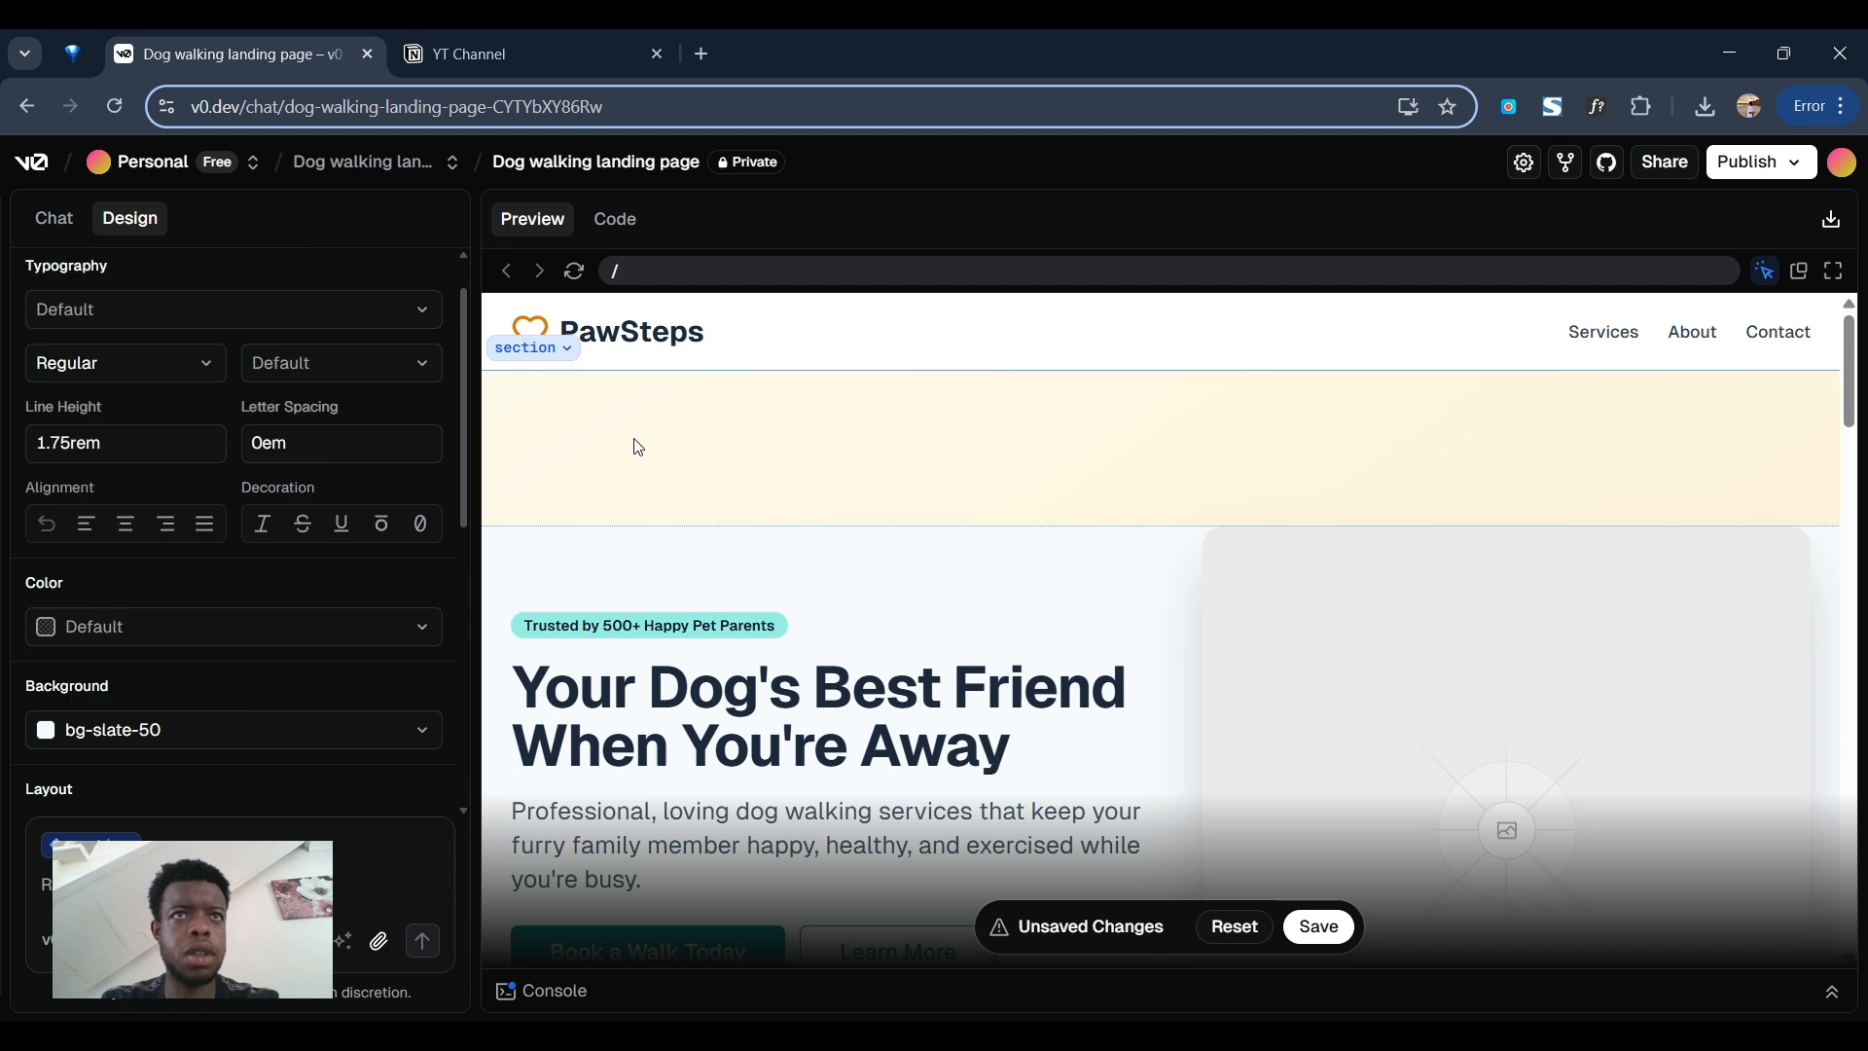
{"action": "left_click", "coordinate": [570, 351]}
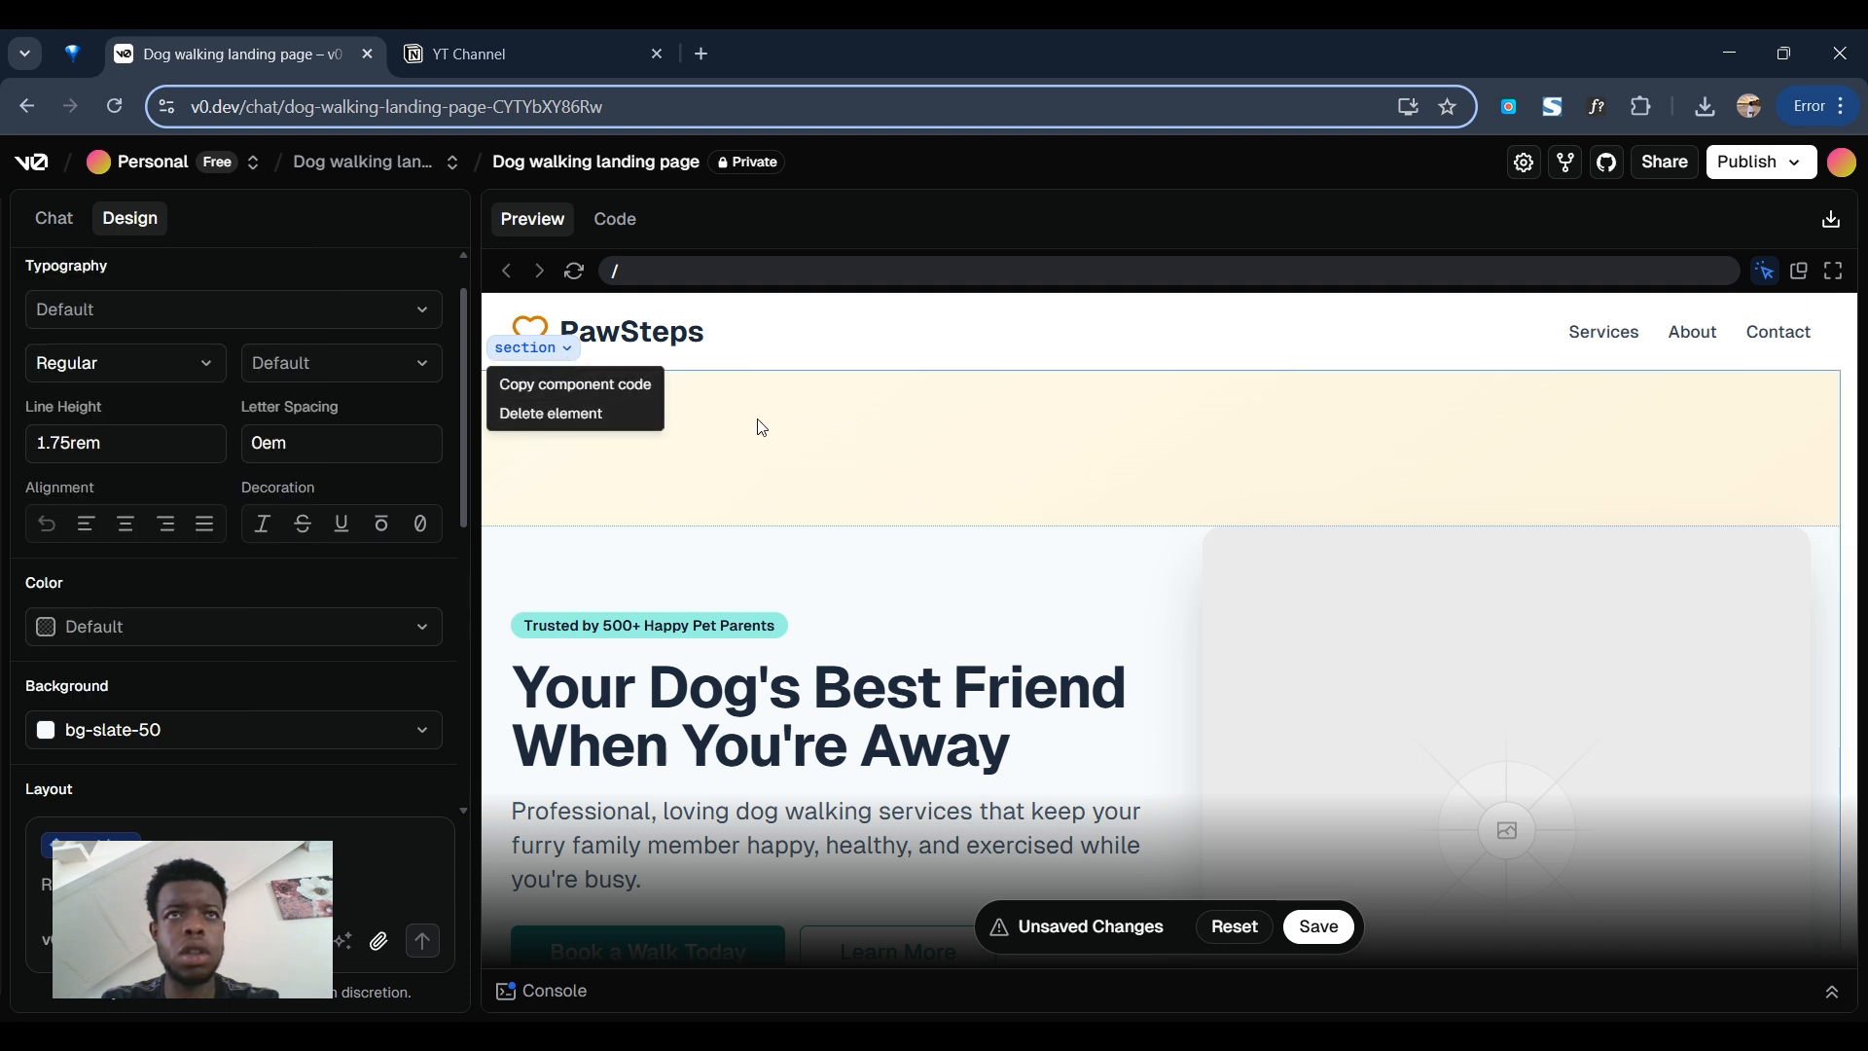
{"action": "left_click", "coordinate": [562, 346]}
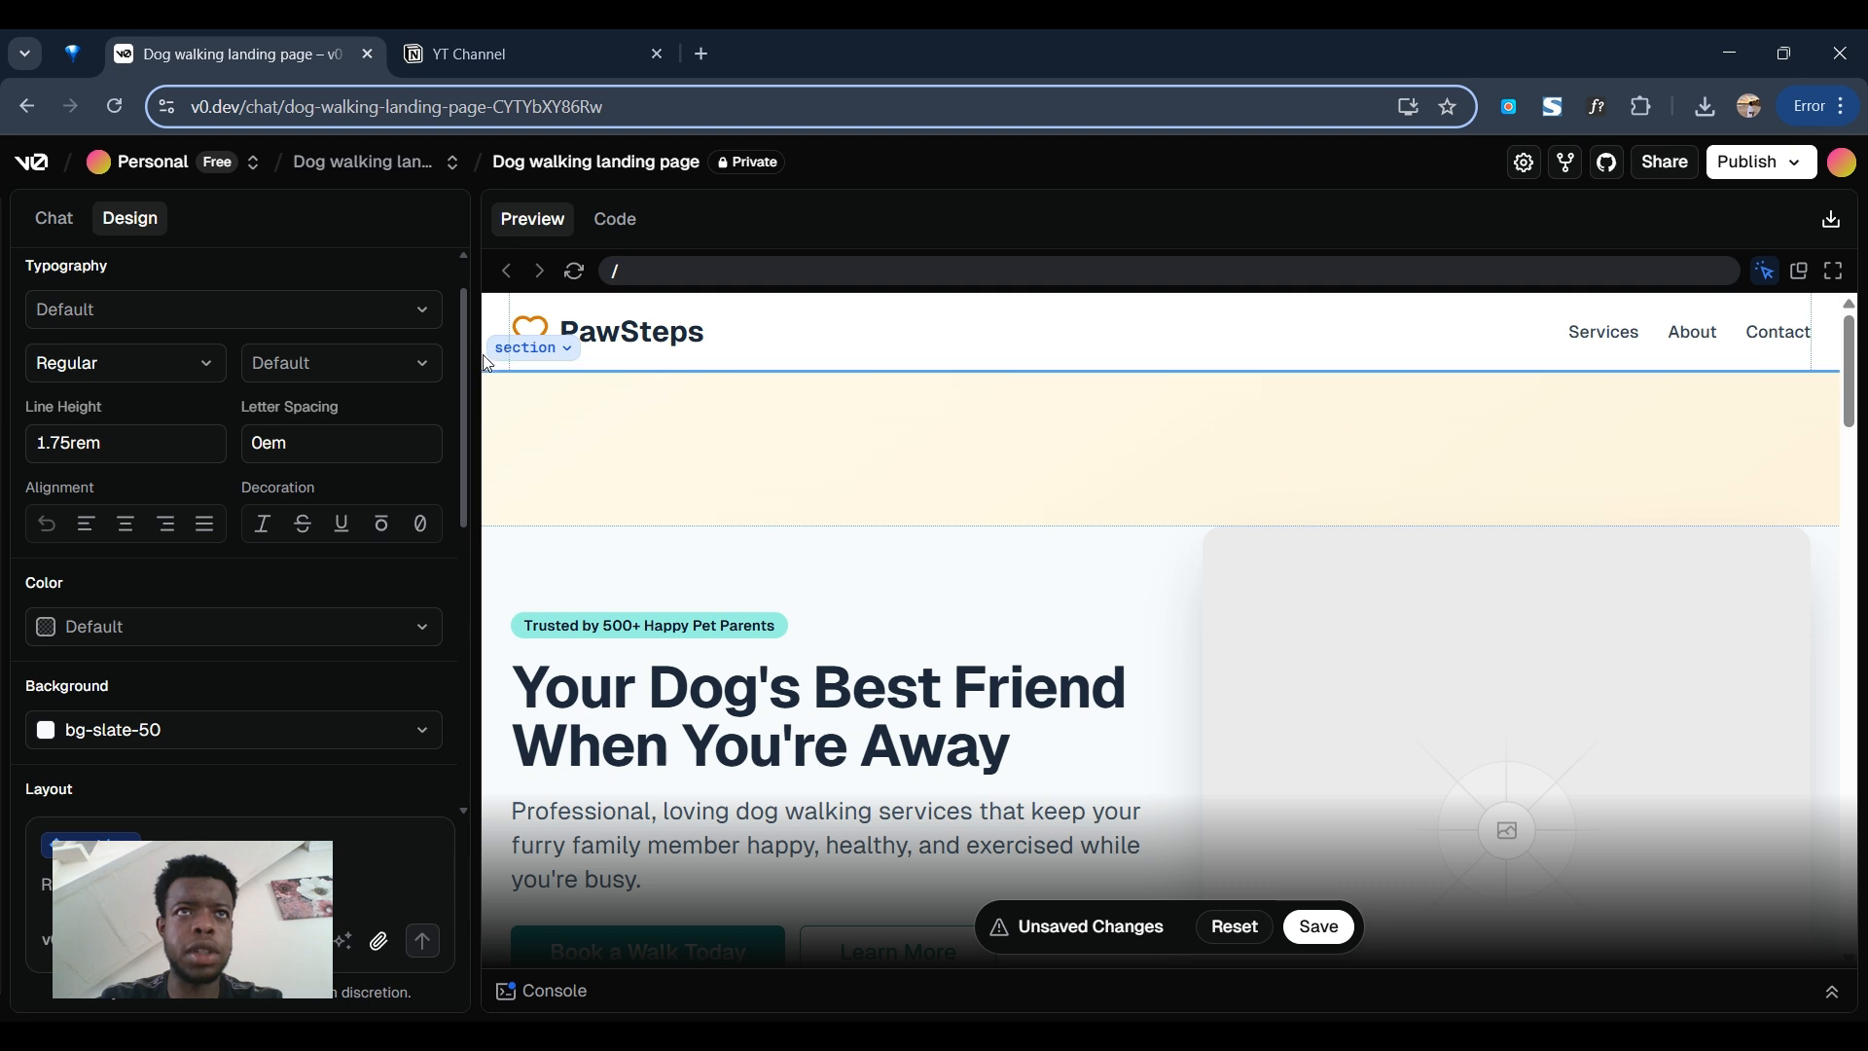
- Capture a screenshot of the hero's amber background and send it in the chat with a prompt to make the hero section slate-50
{"action": "key", "text": "super+shift+s"}
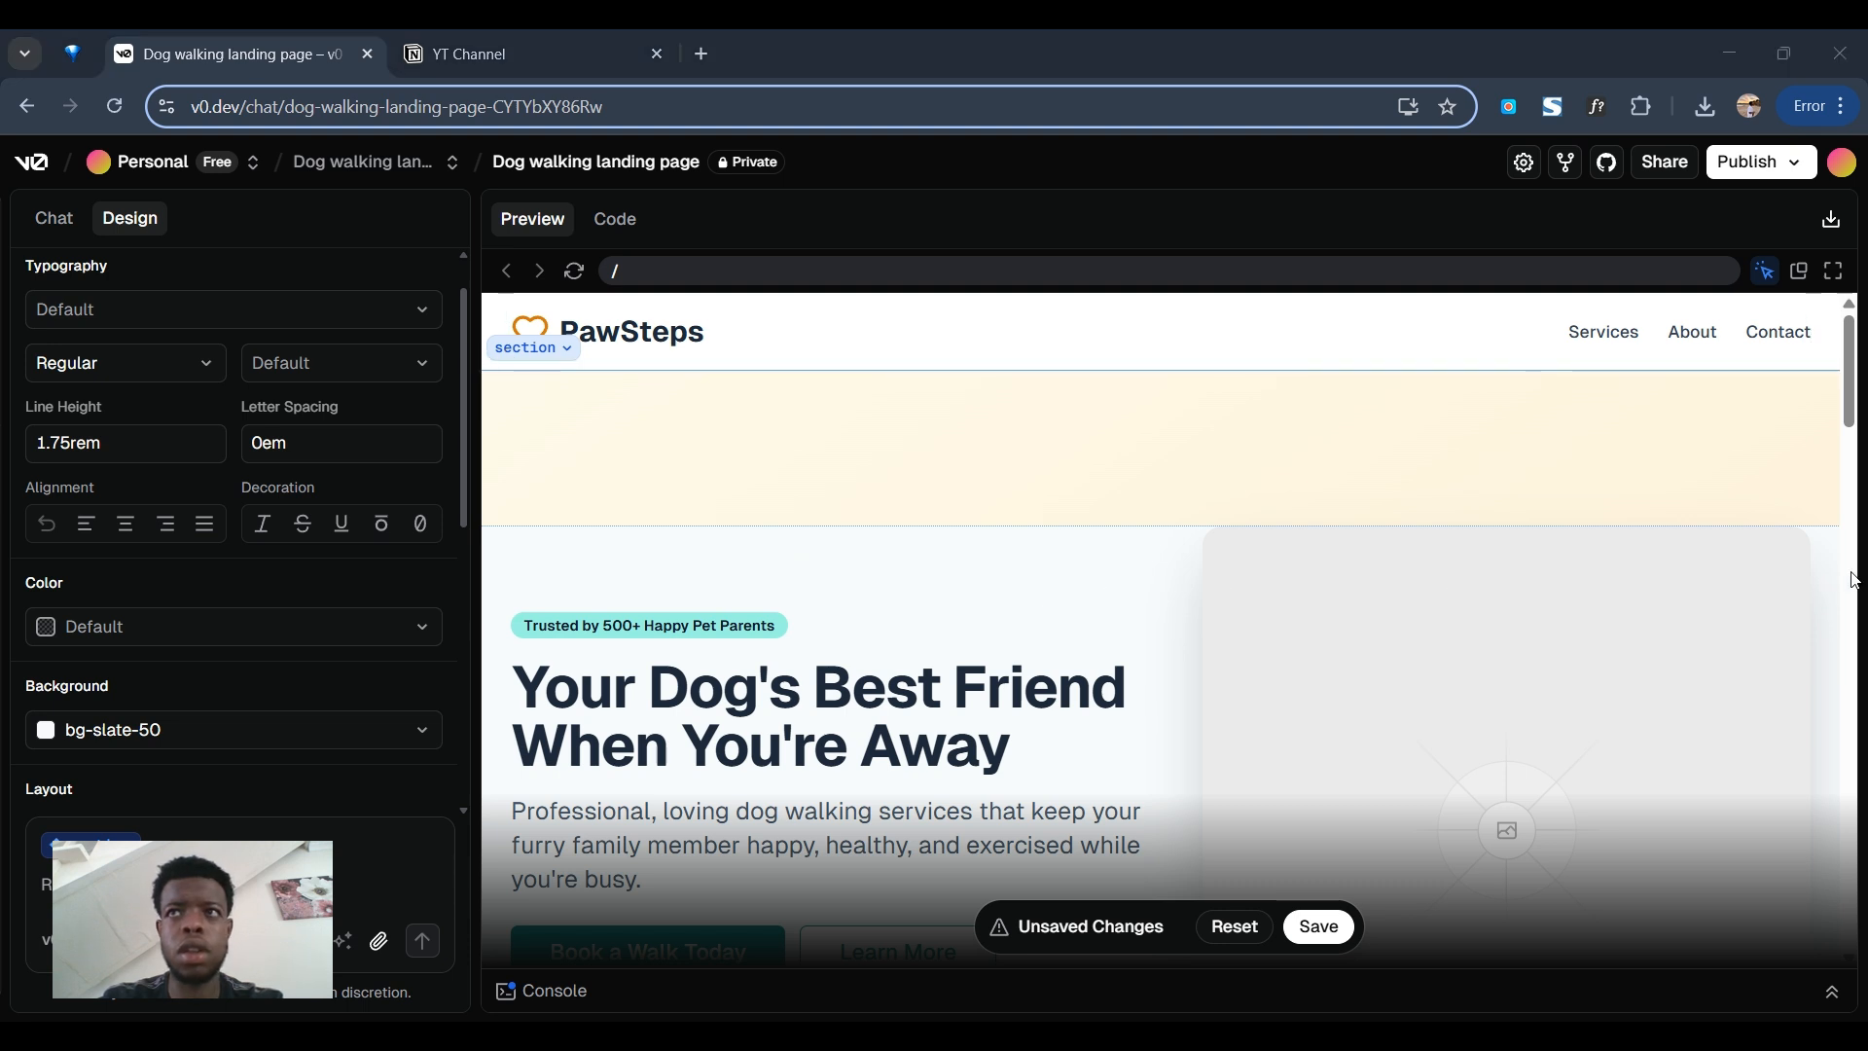
{"action": "left_click", "coordinate": [54, 218]}
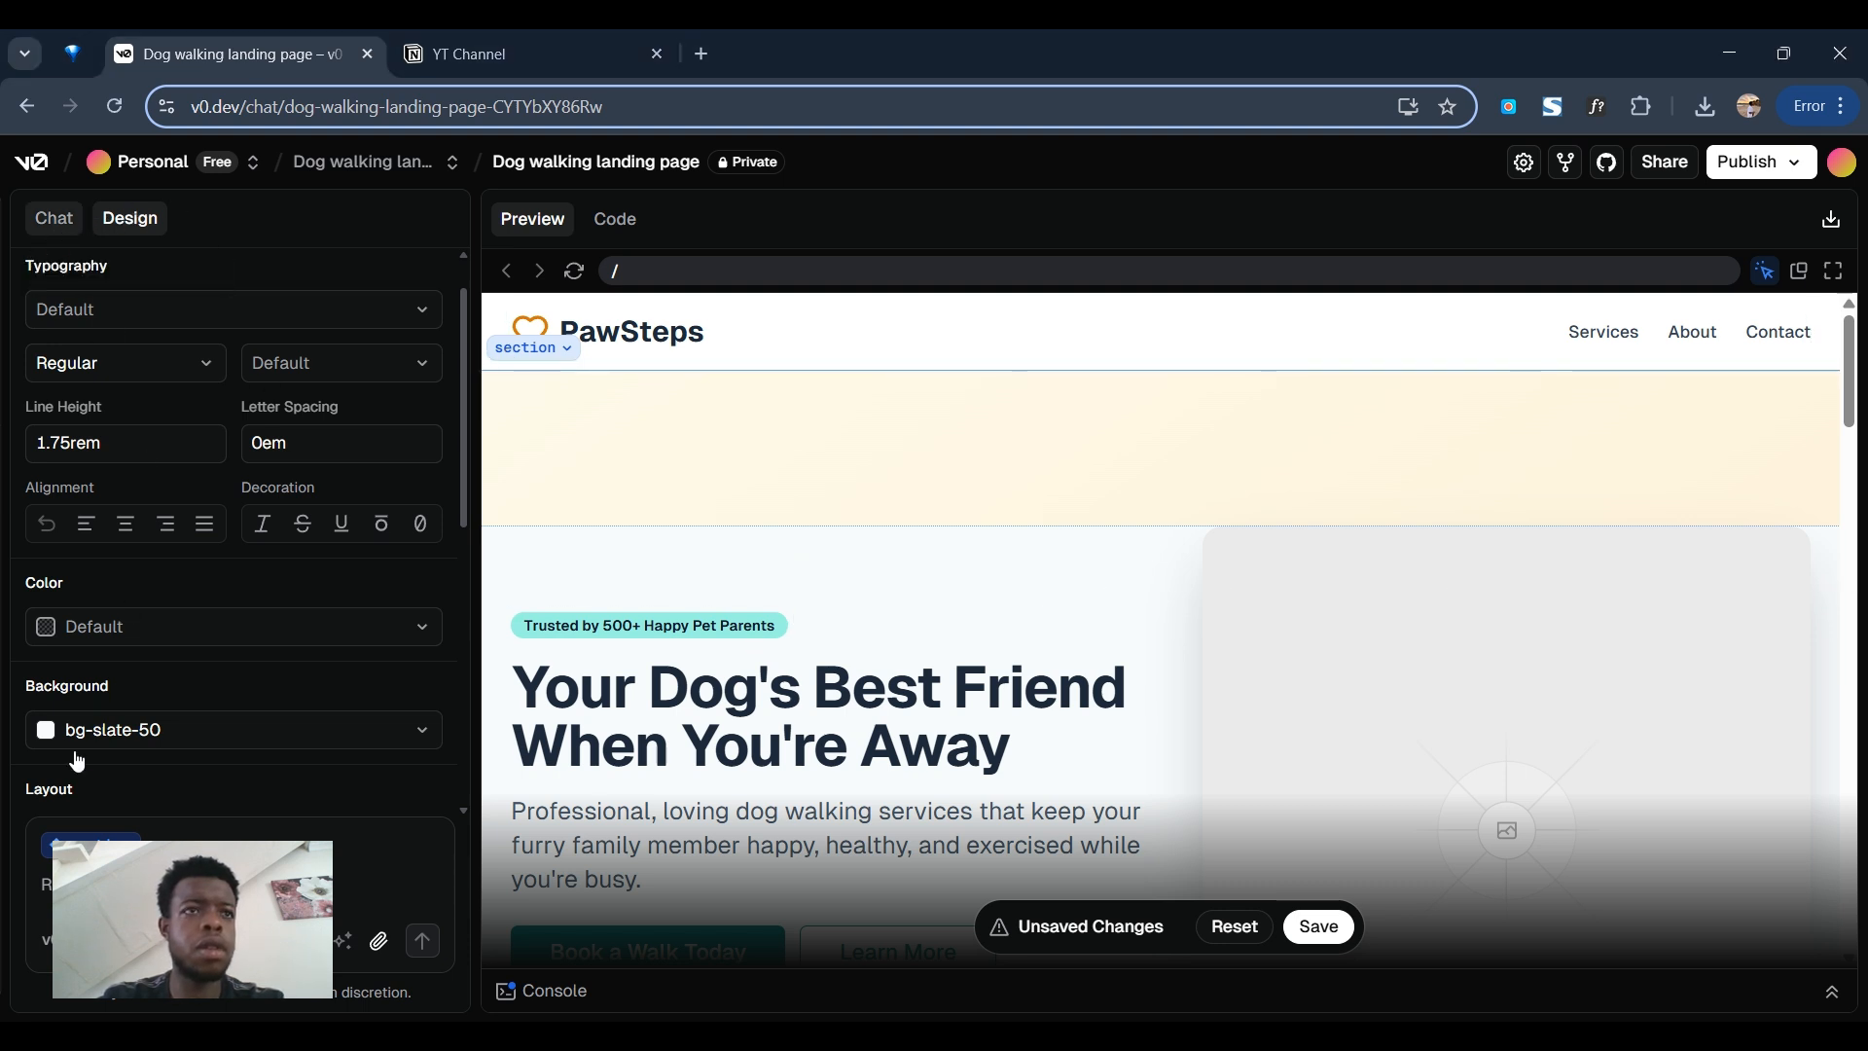
{"action": "type", "text": "m"}
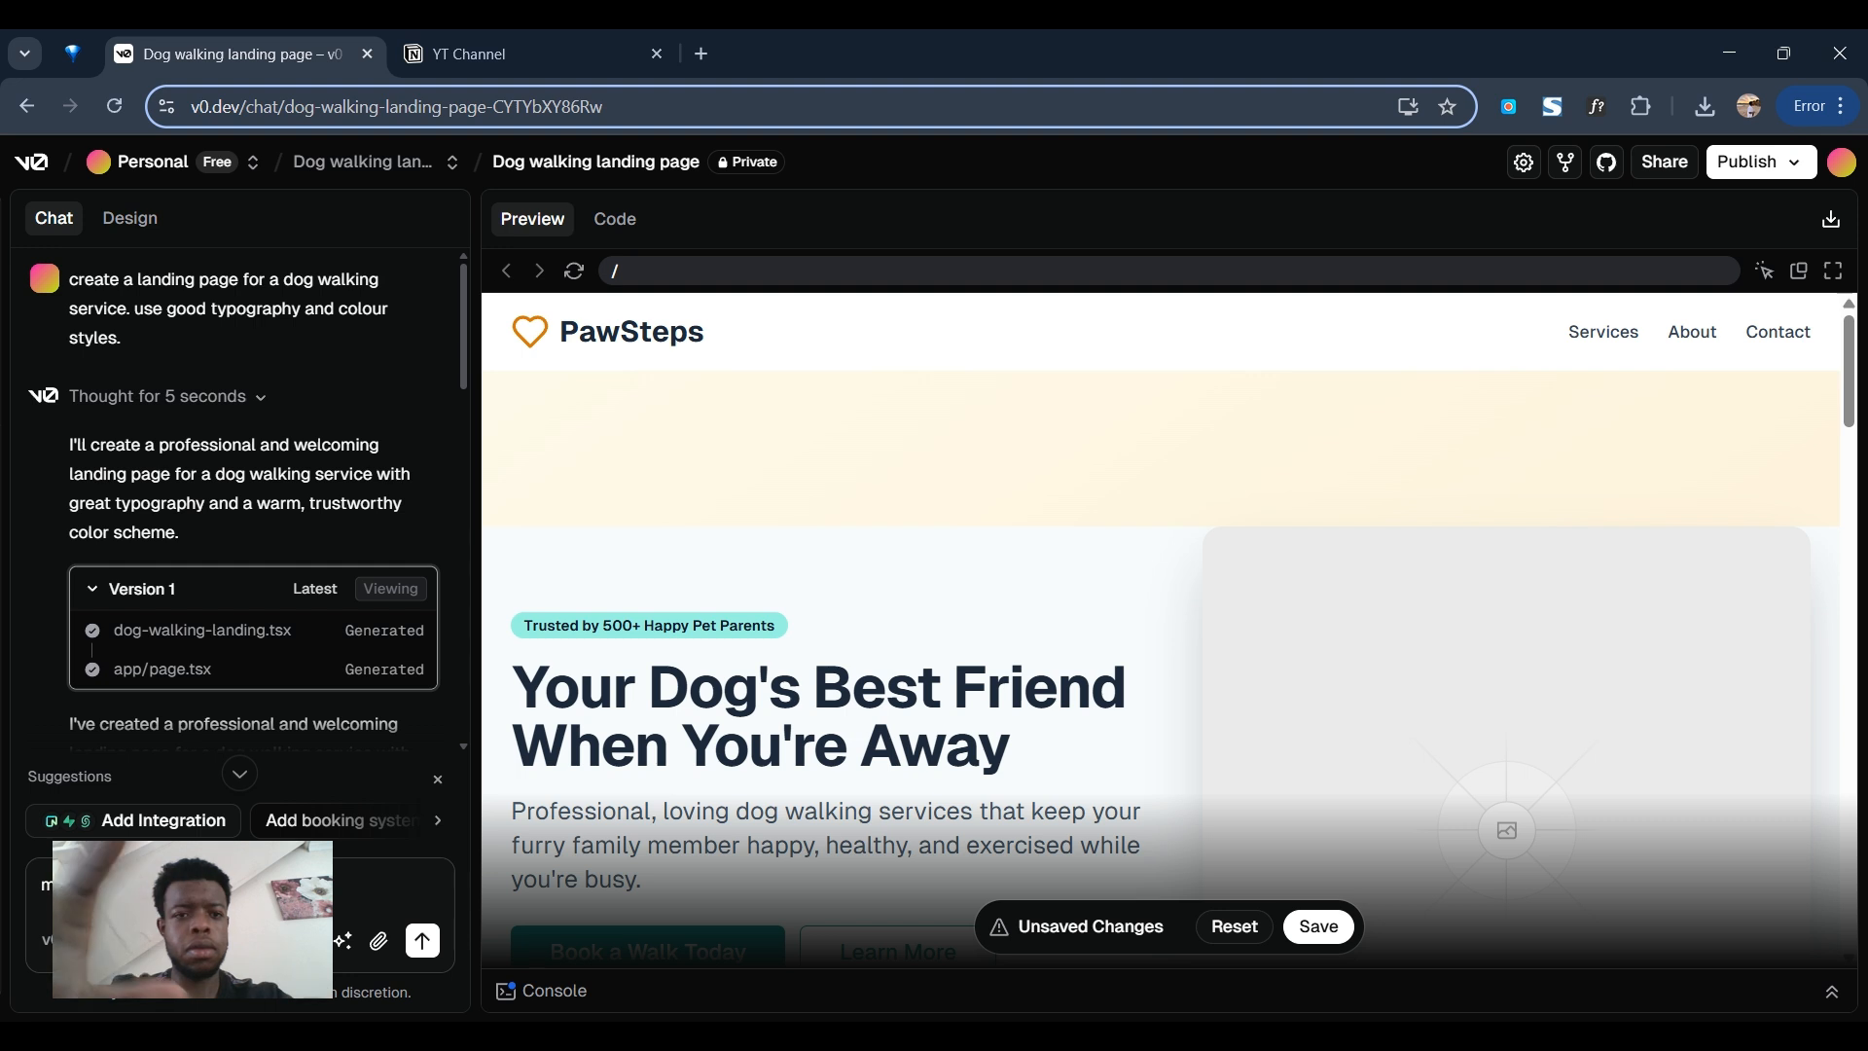
{"action": "type", "text": "ero"}
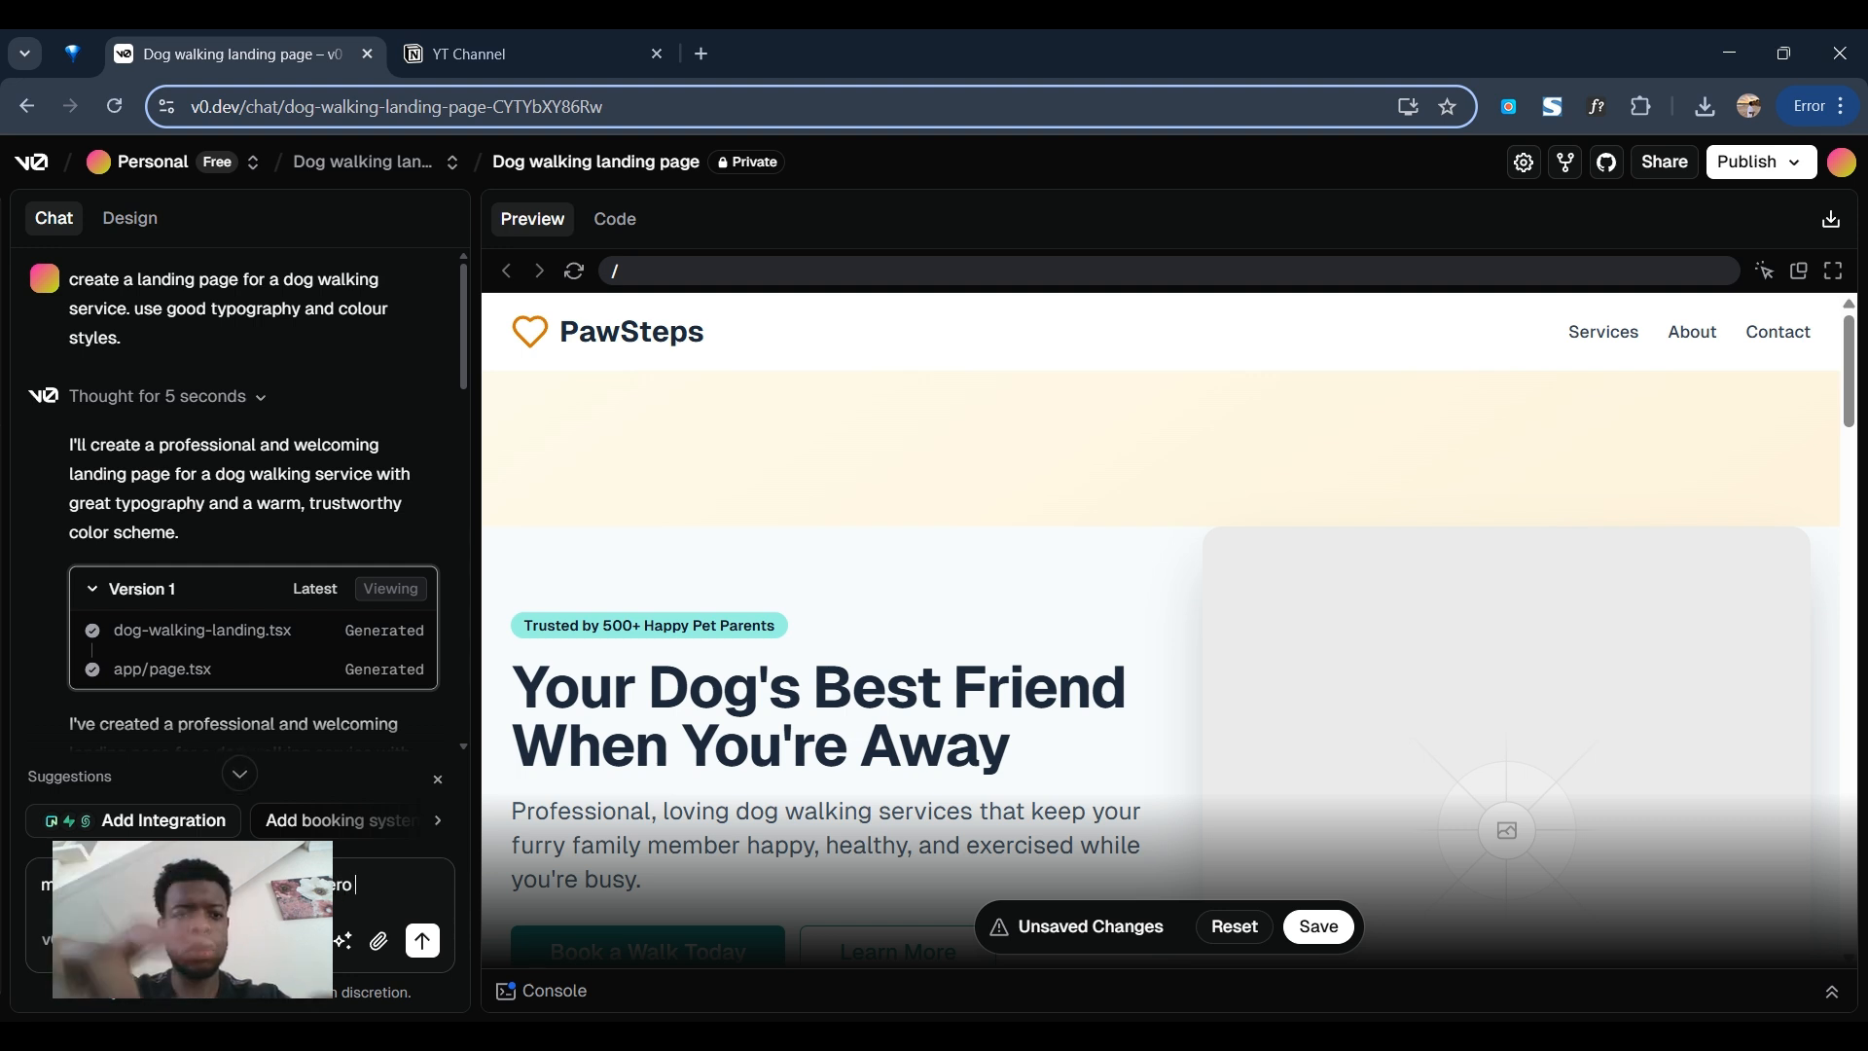
{"action": "type", "text": " section sl"}
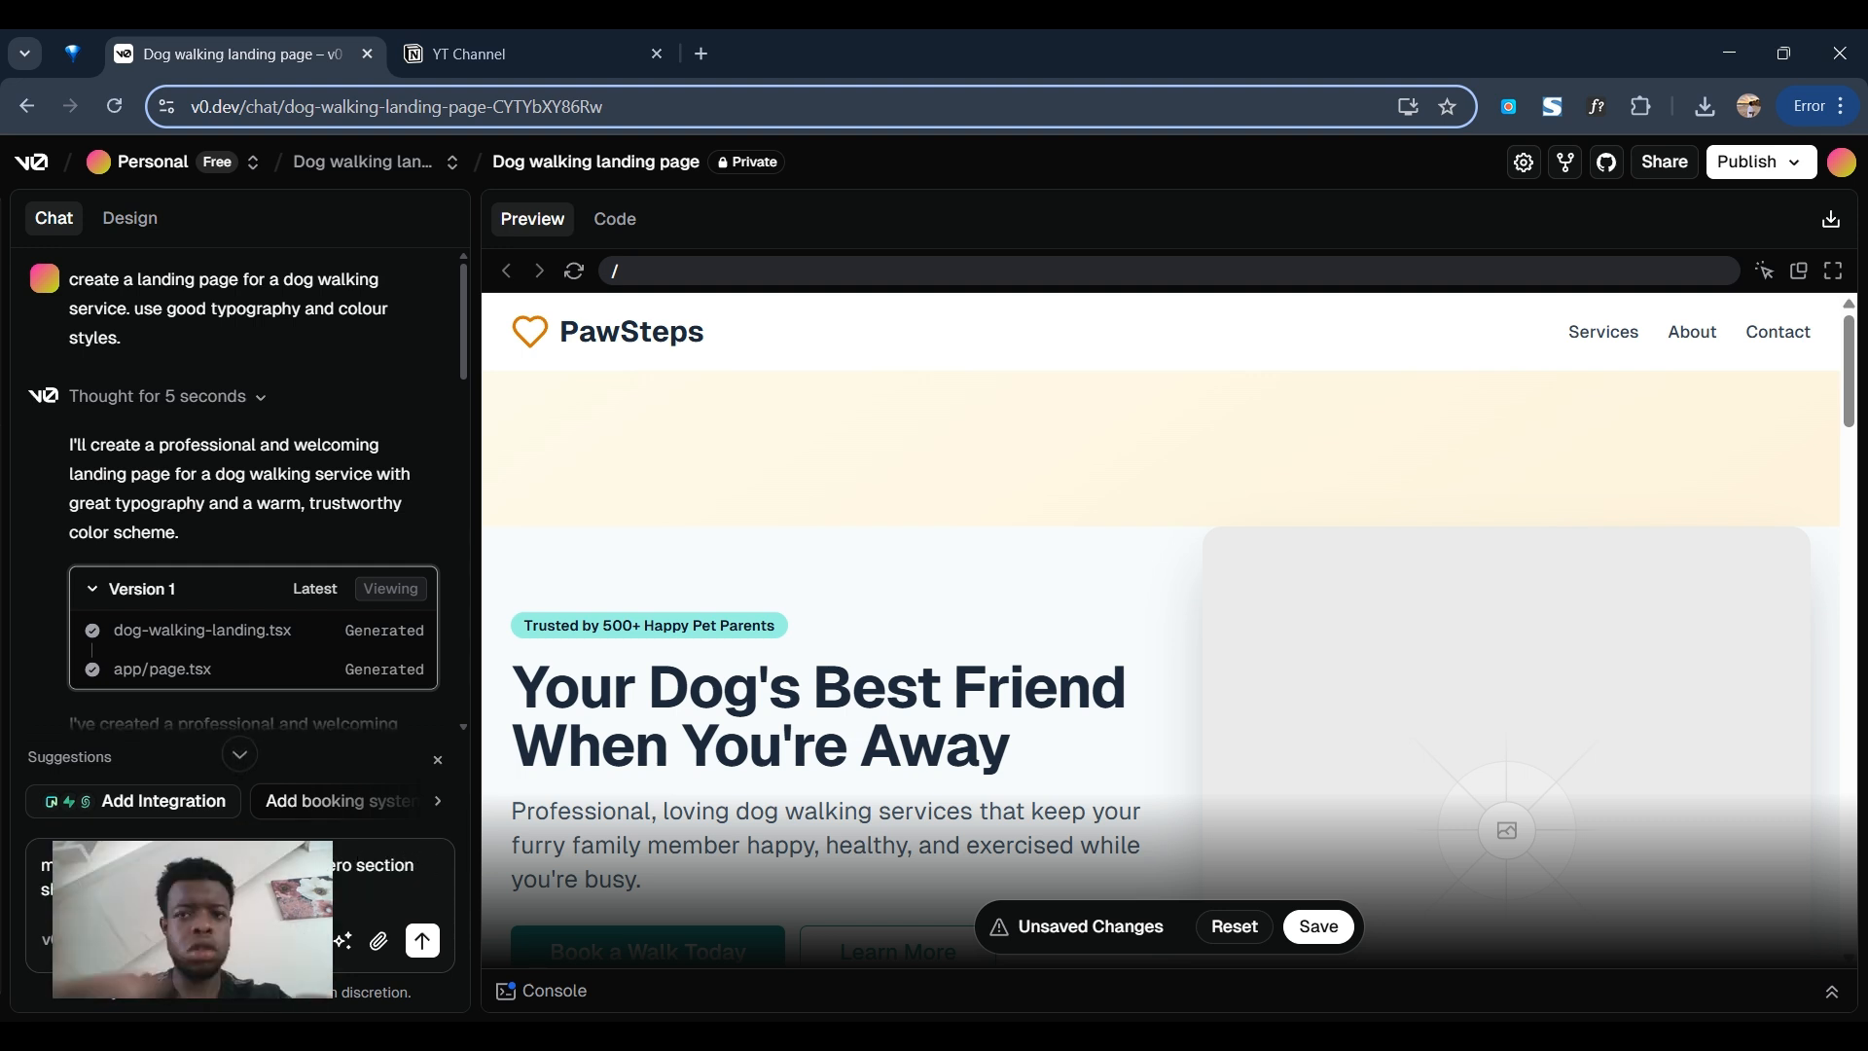
{"action": "key", "text": "ctrl+v"}
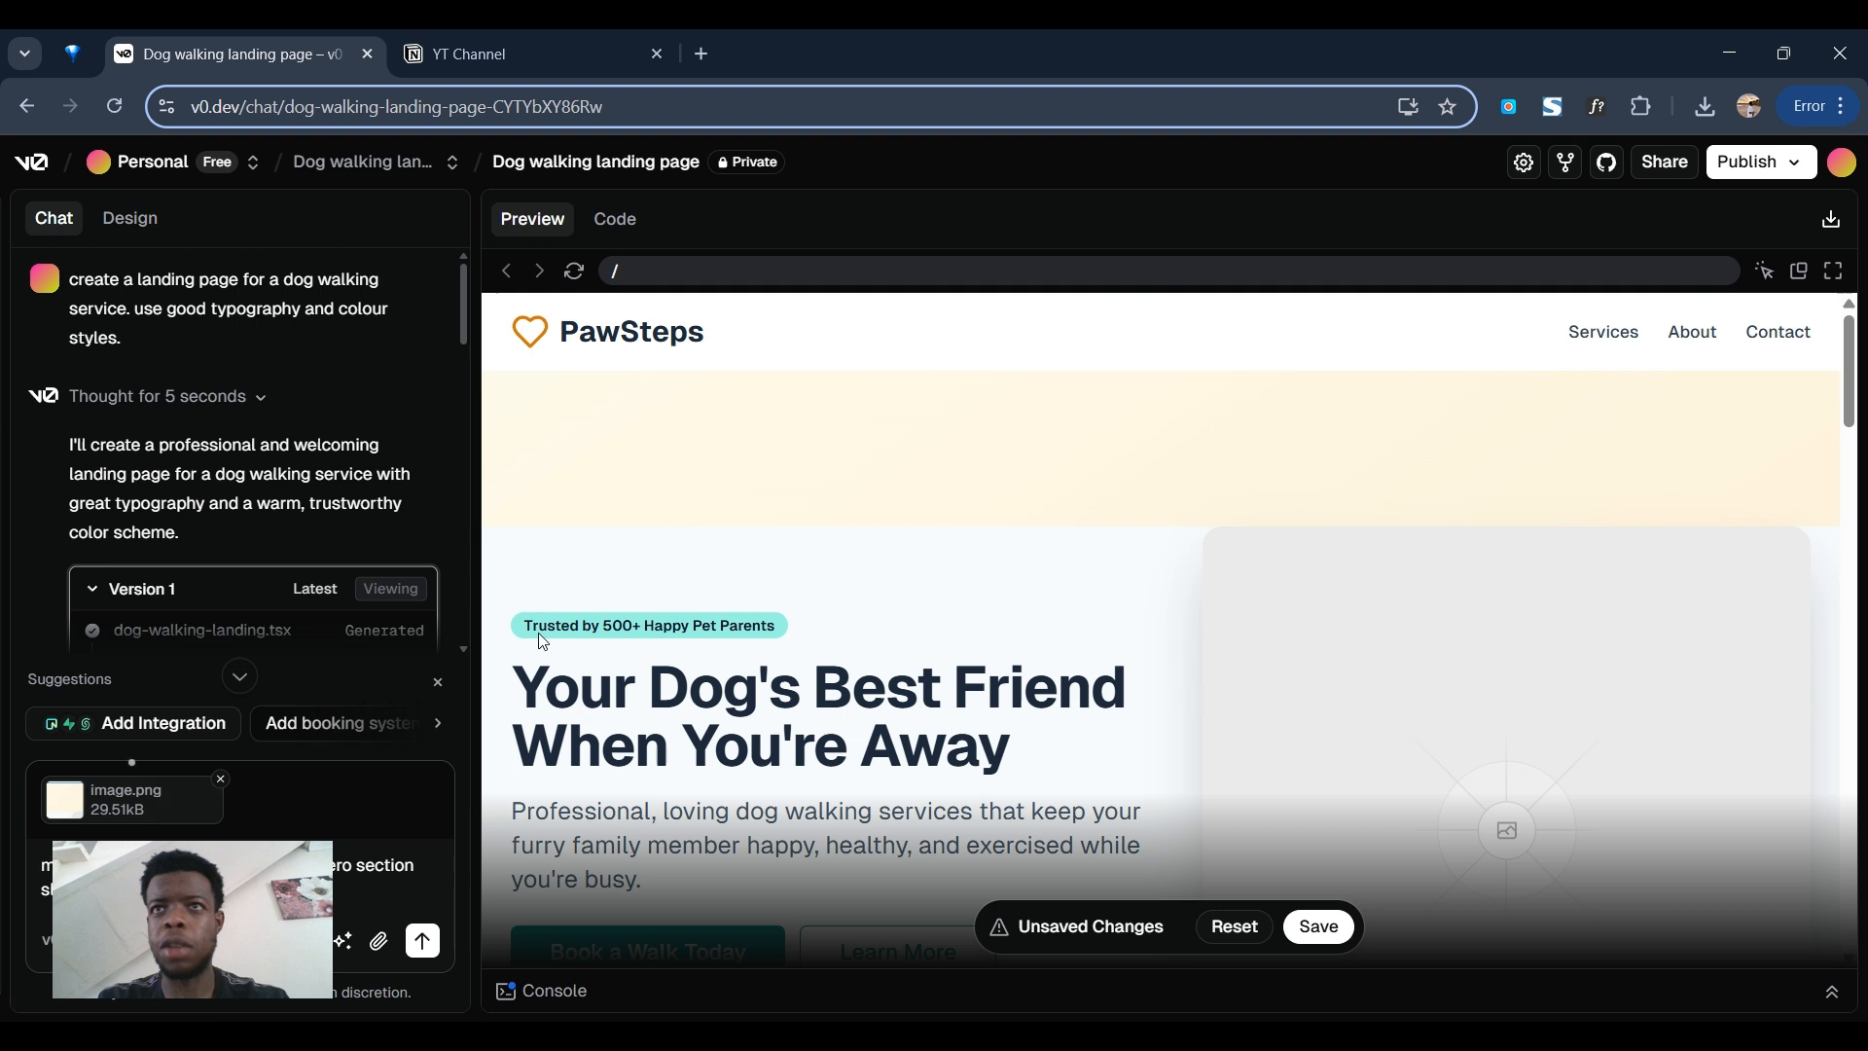
{"action": "left_click", "coordinate": [423, 945]}
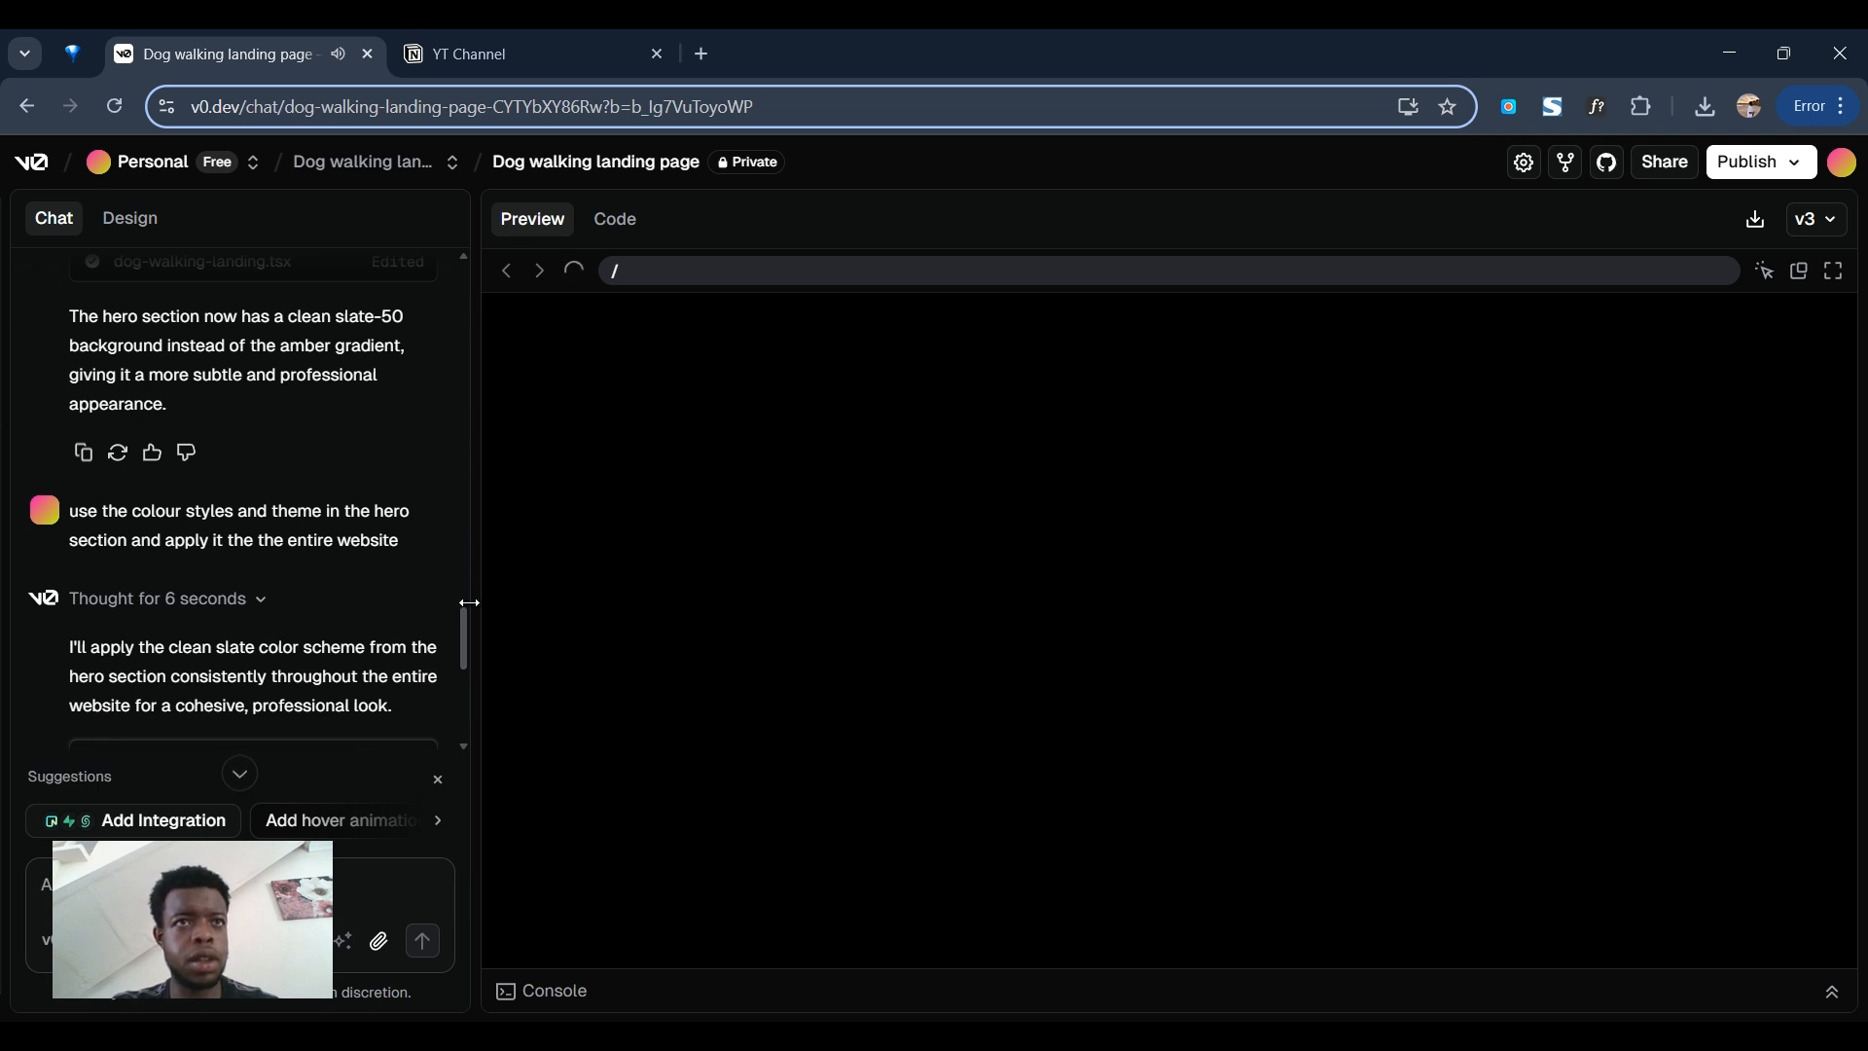
- Review the chat summary of the site-wide colour change and examine every section of the version 3 preview down to the footer
{"action": "scroll", "coordinate": [463, 639], "scroll_direction": "down", "scroll_amount": 5}
{"action": "scroll", "coordinate": [469, 724], "scroll_direction": "down", "scroll_amount": 5}
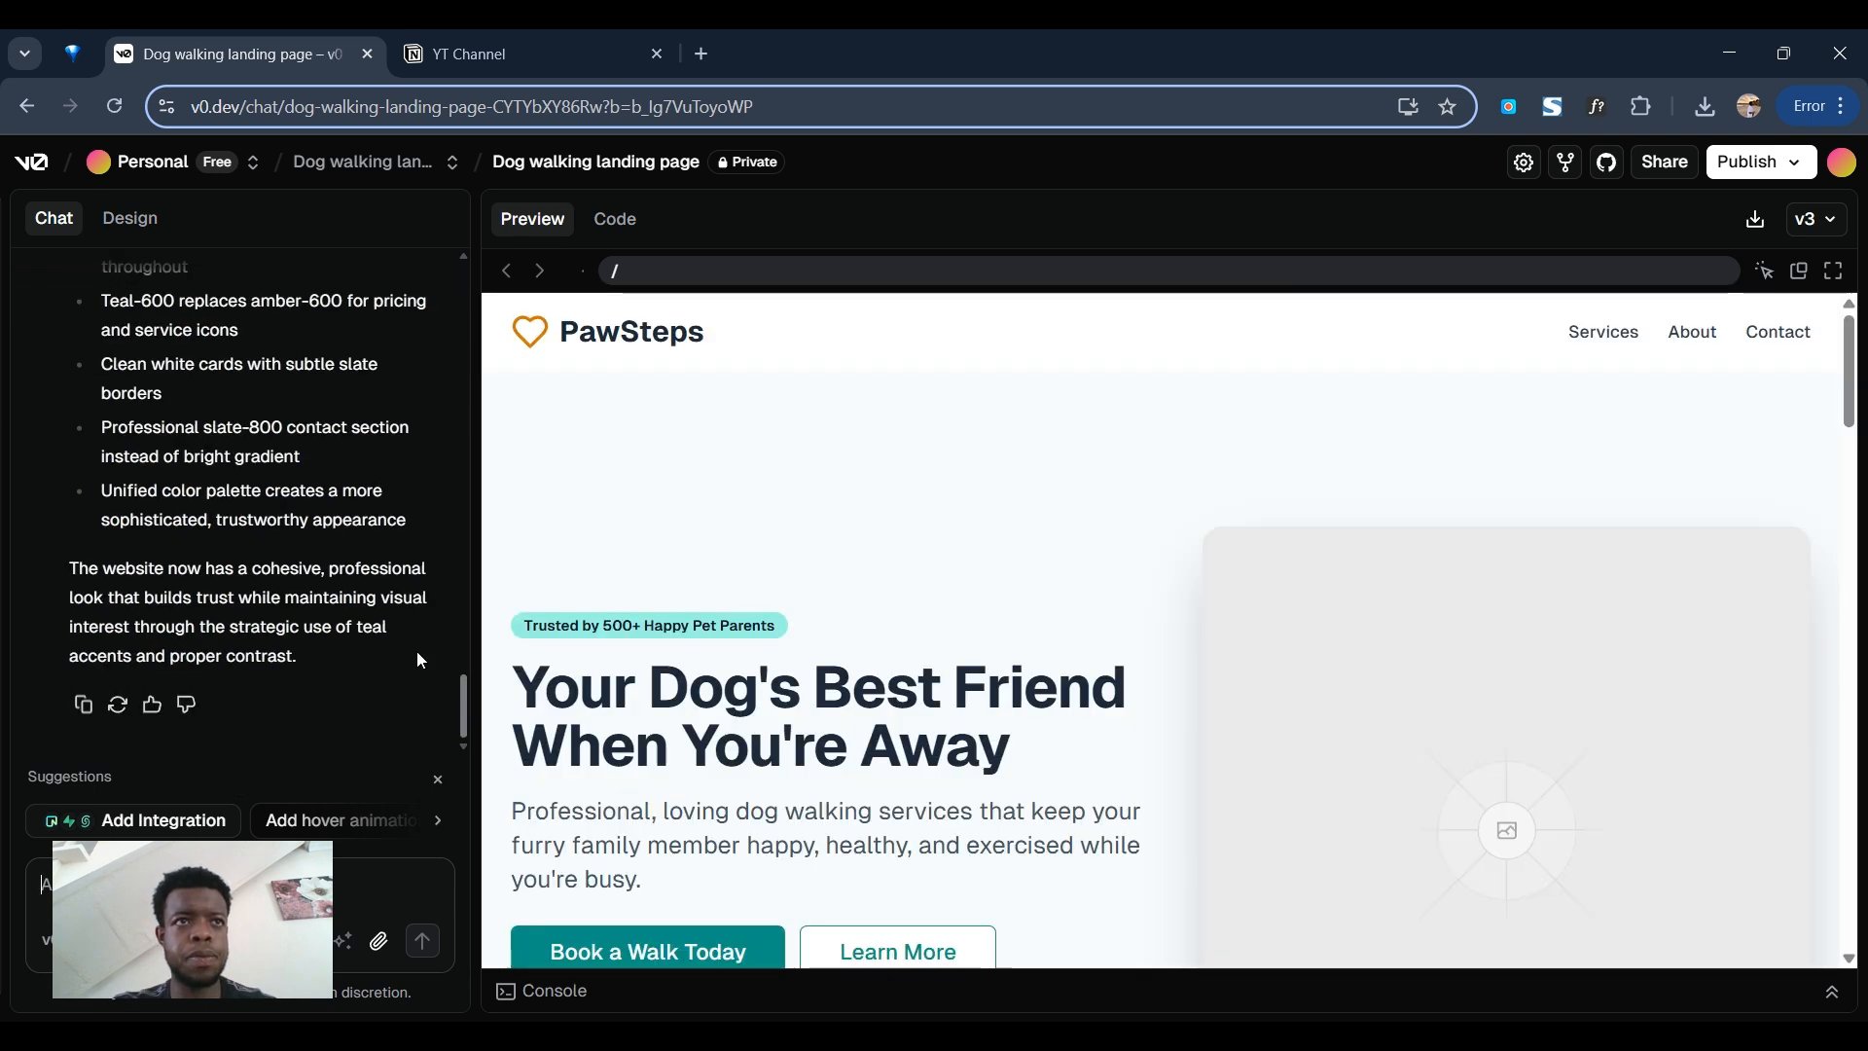
{"action": "scroll", "coordinate": [965, 513], "scroll_direction": "down", "scroll_amount": 10}
{"action": "scroll", "coordinate": [967, 516], "scroll_direction": "down", "scroll_amount": 15}
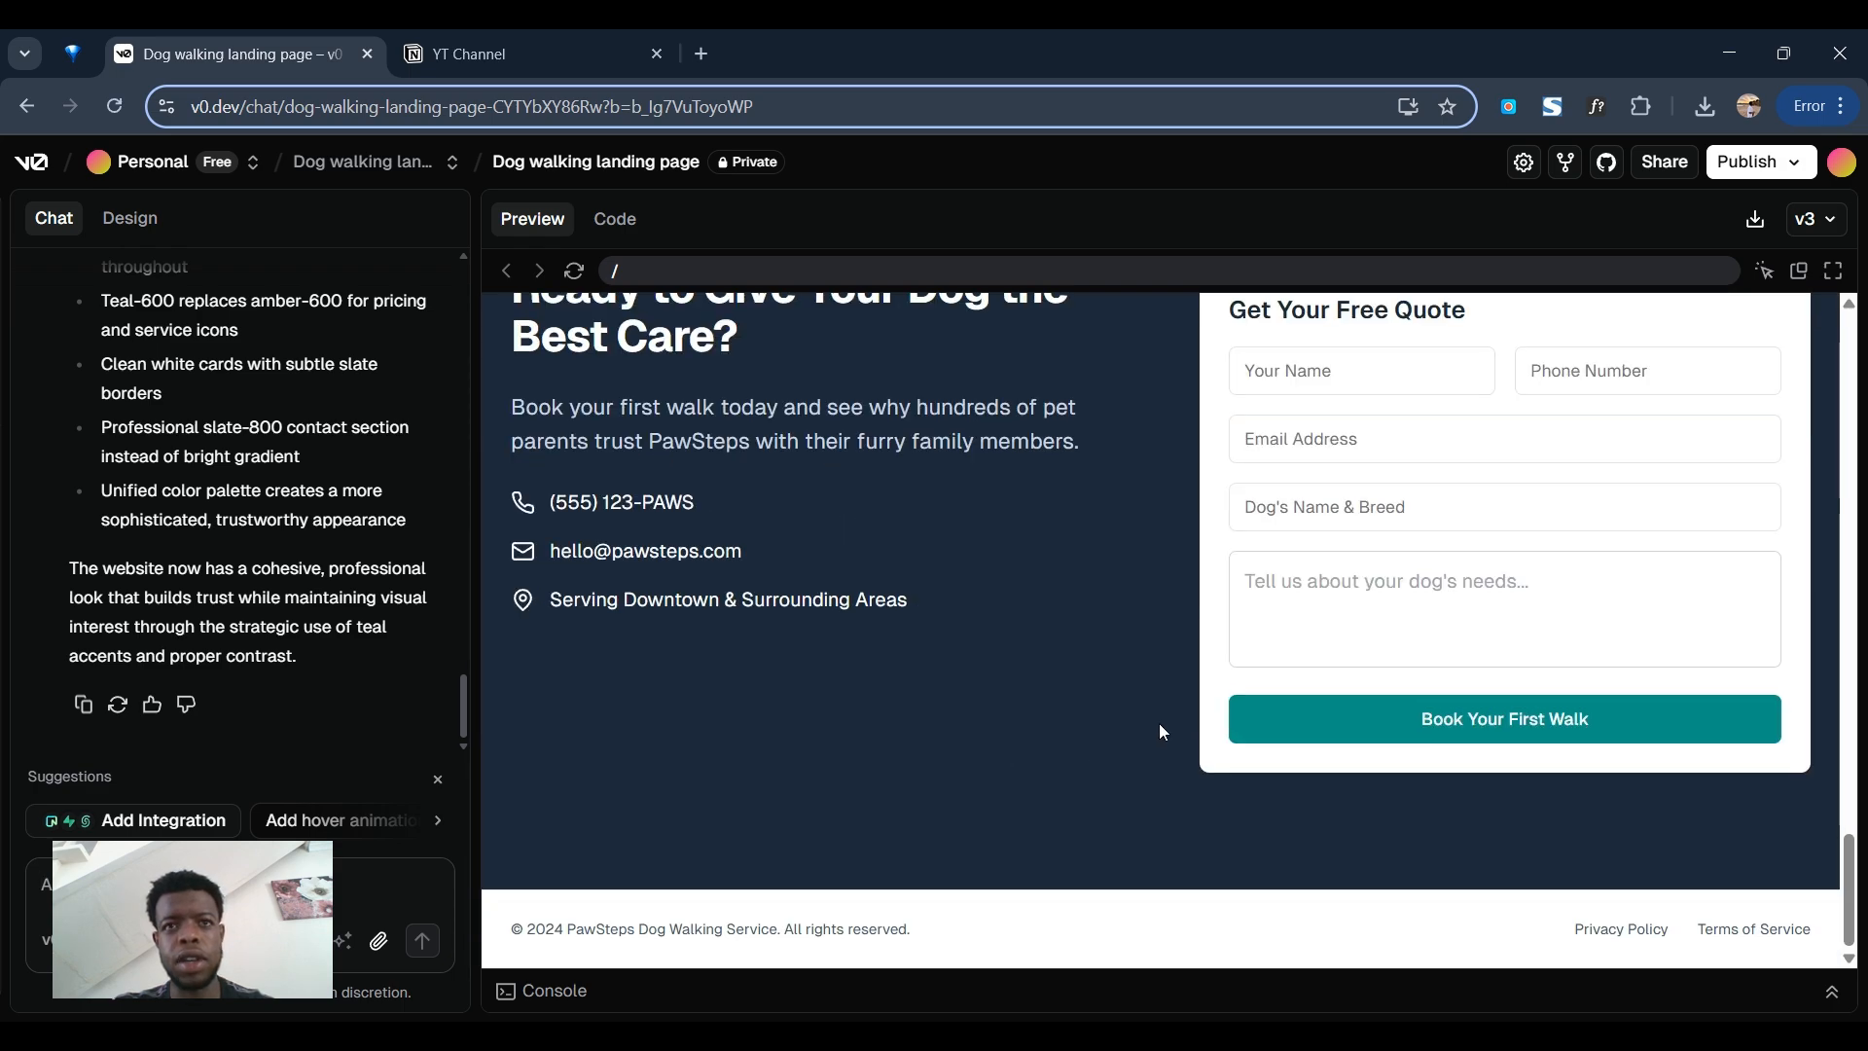
{"action": "scroll", "coordinate": [1063, 674], "scroll_direction": "up", "scroll_amount": 20}
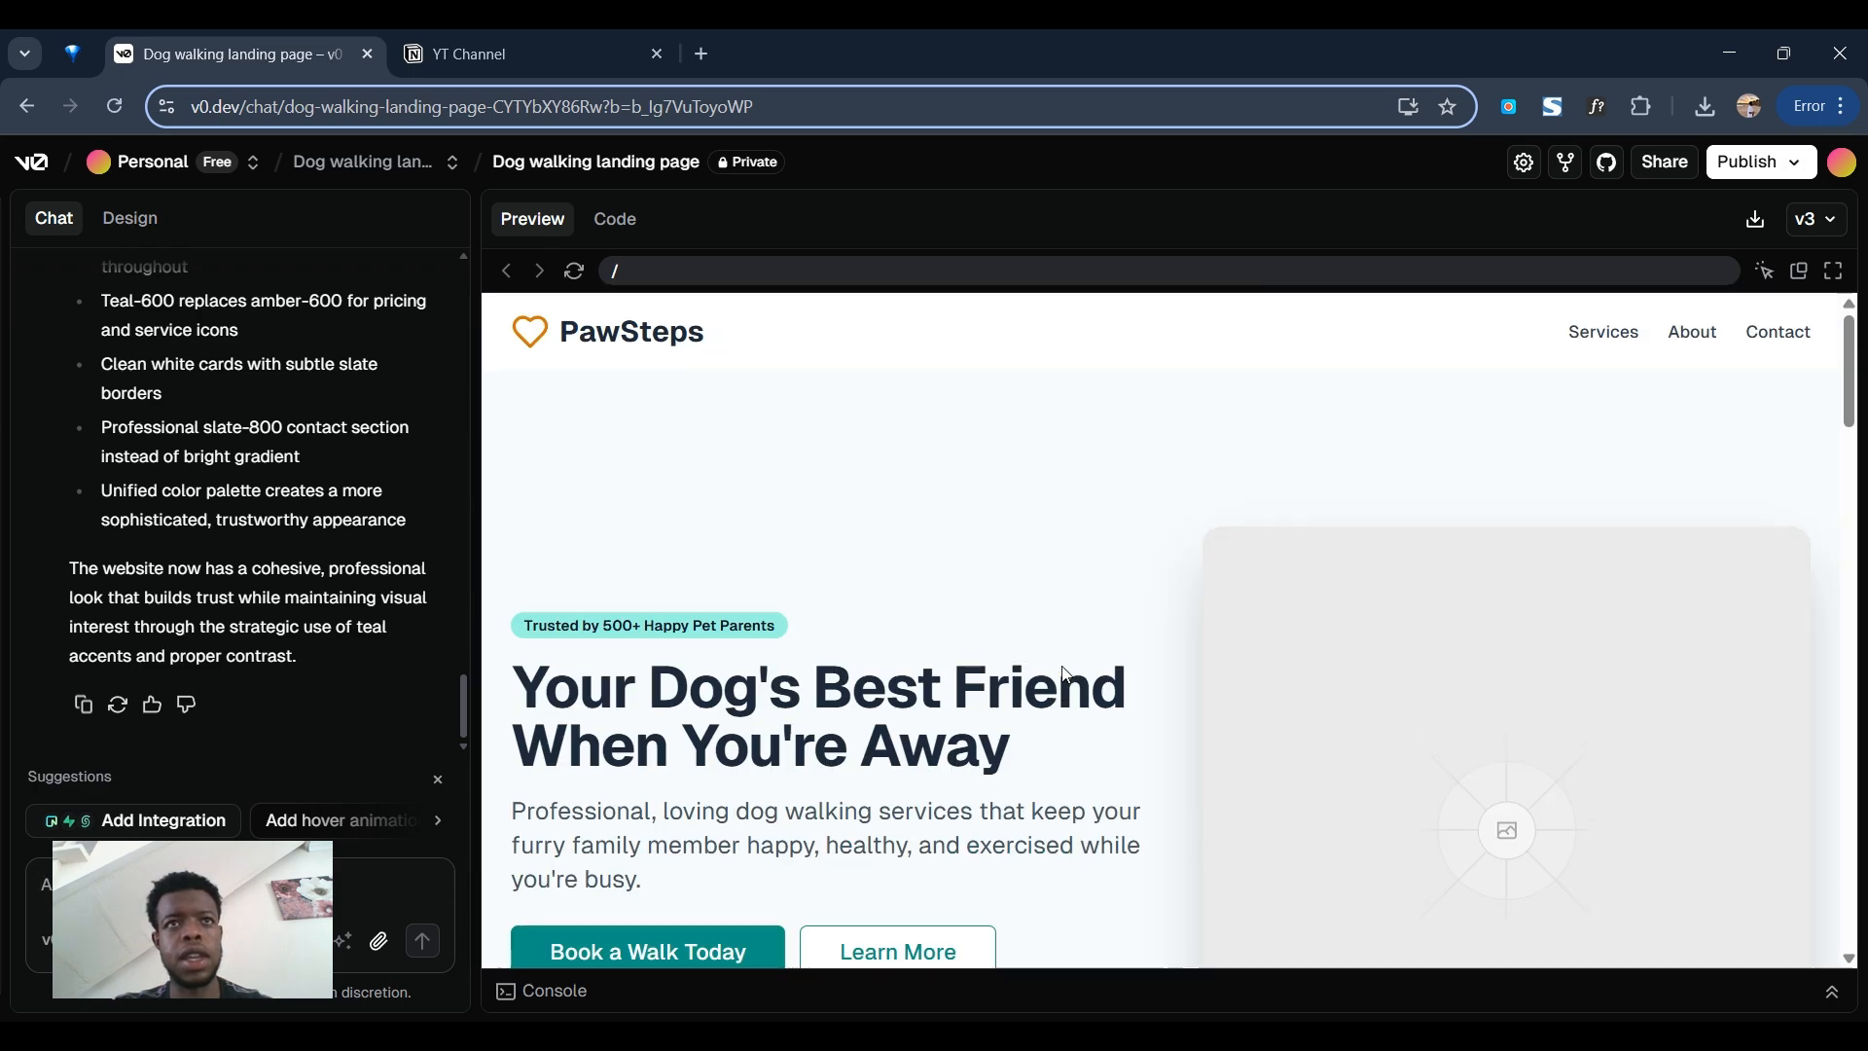
{"action": "scroll", "coordinate": [952, 584], "scroll_direction": "down", "scroll_amount": 3}
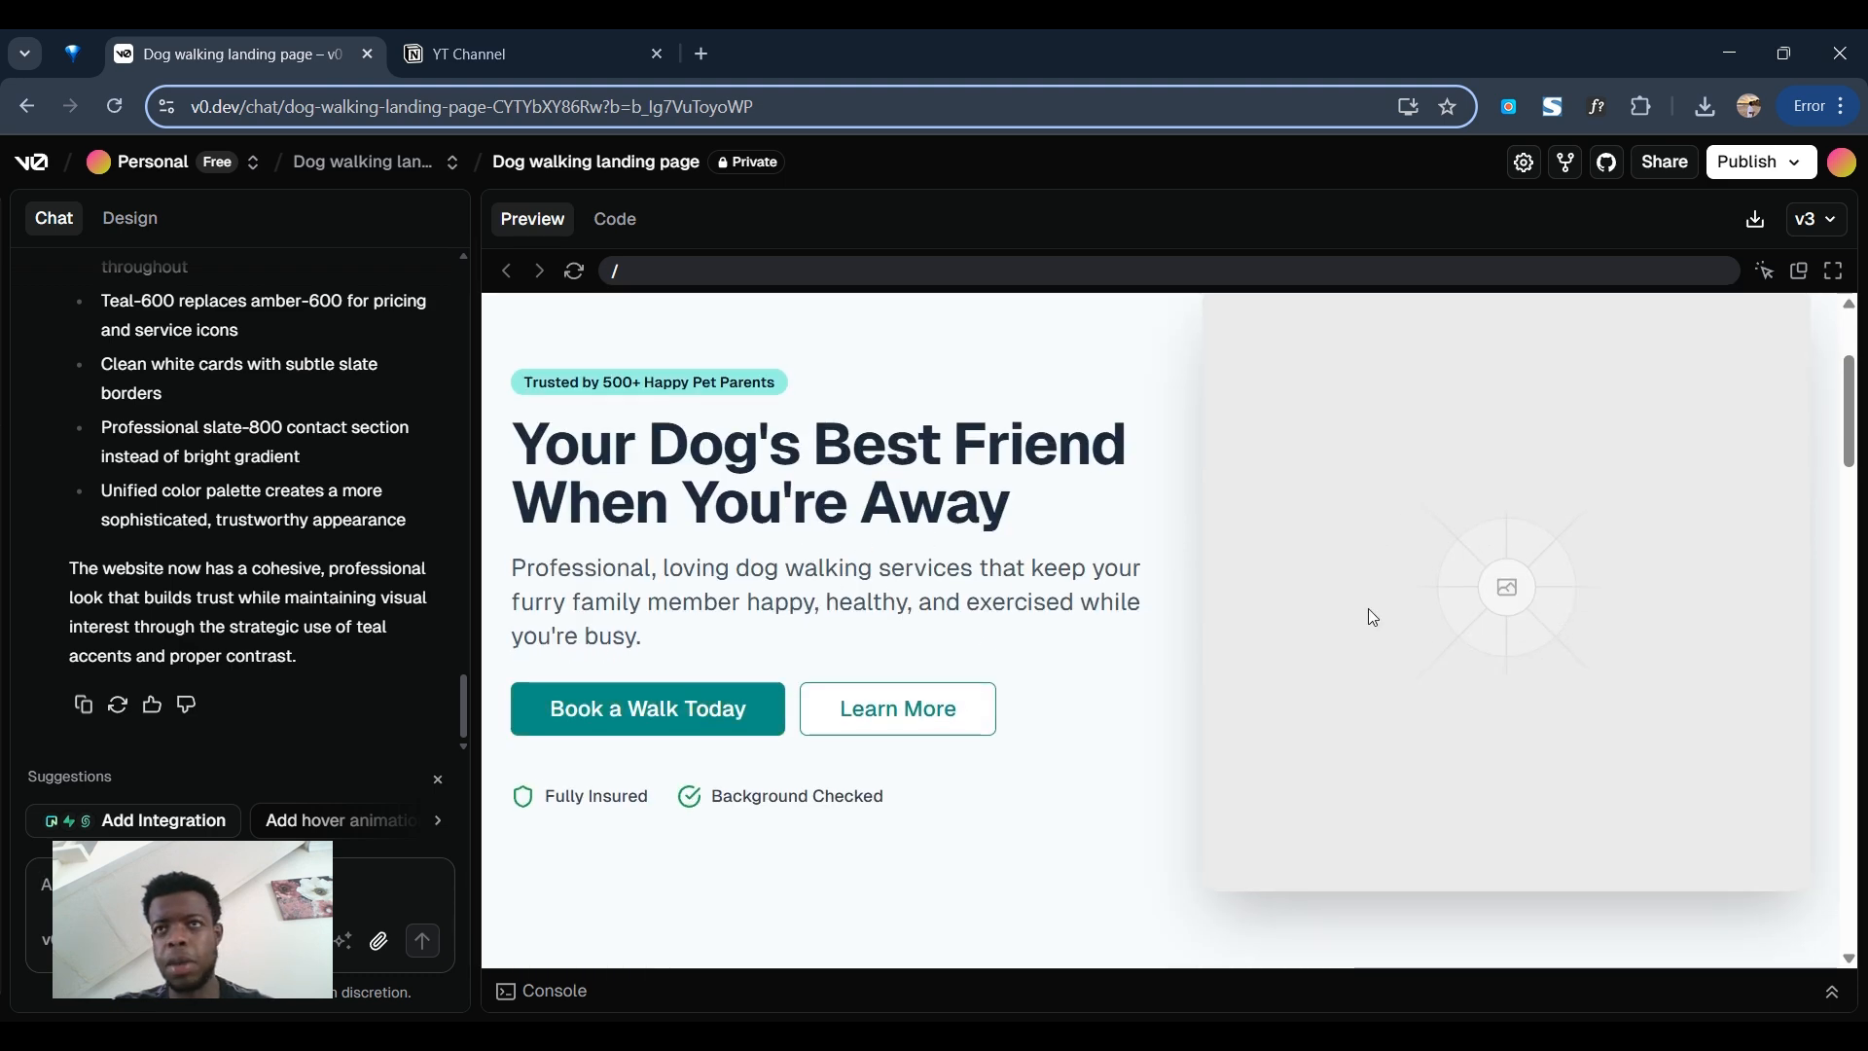
{"action": "scroll", "coordinate": [1368, 609], "scroll_direction": "down", "scroll_amount": 20}
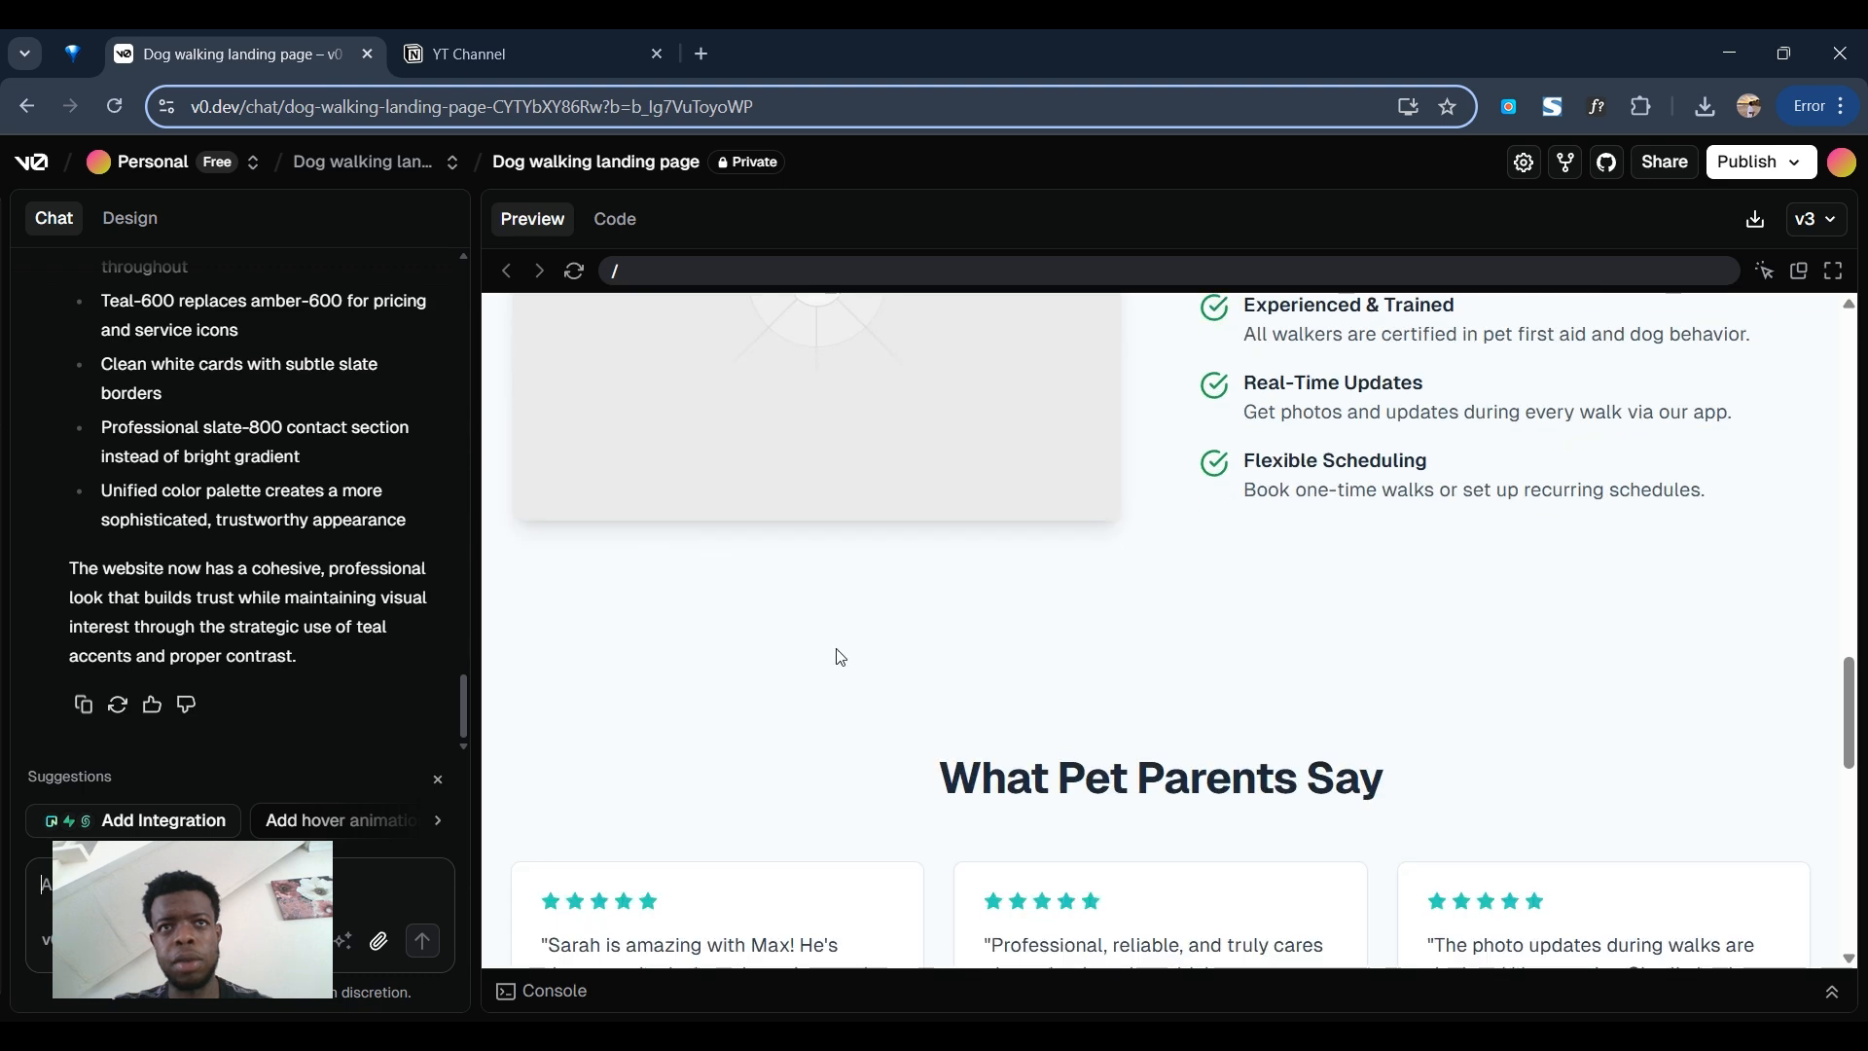
{"action": "scroll", "coordinate": [943, 564], "scroll_direction": "down", "scroll_amount": 10}
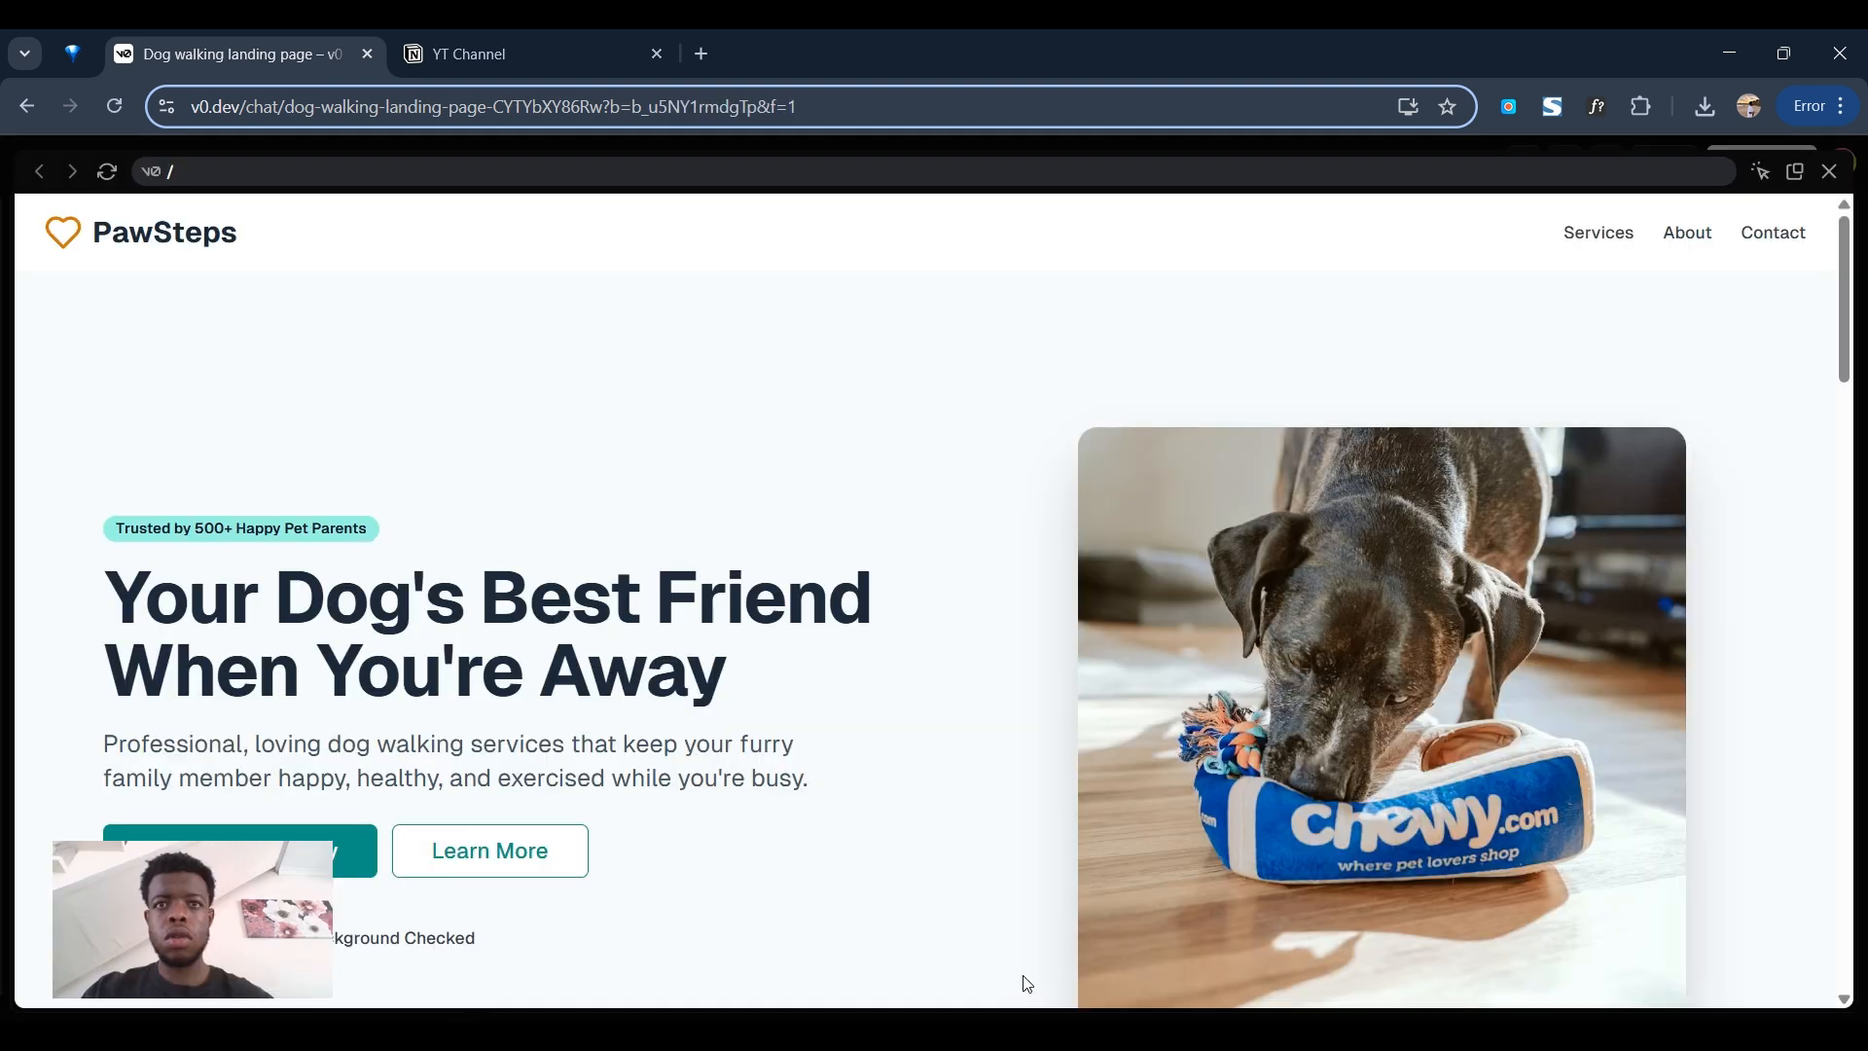
- Examine the hero, services and "Why Choose PawSteps?" sections with their dog photos in the full-screen preview, and close it
{"action": "scroll", "coordinate": [387, 442], "scroll_direction": "down", "scroll_amount": 2}
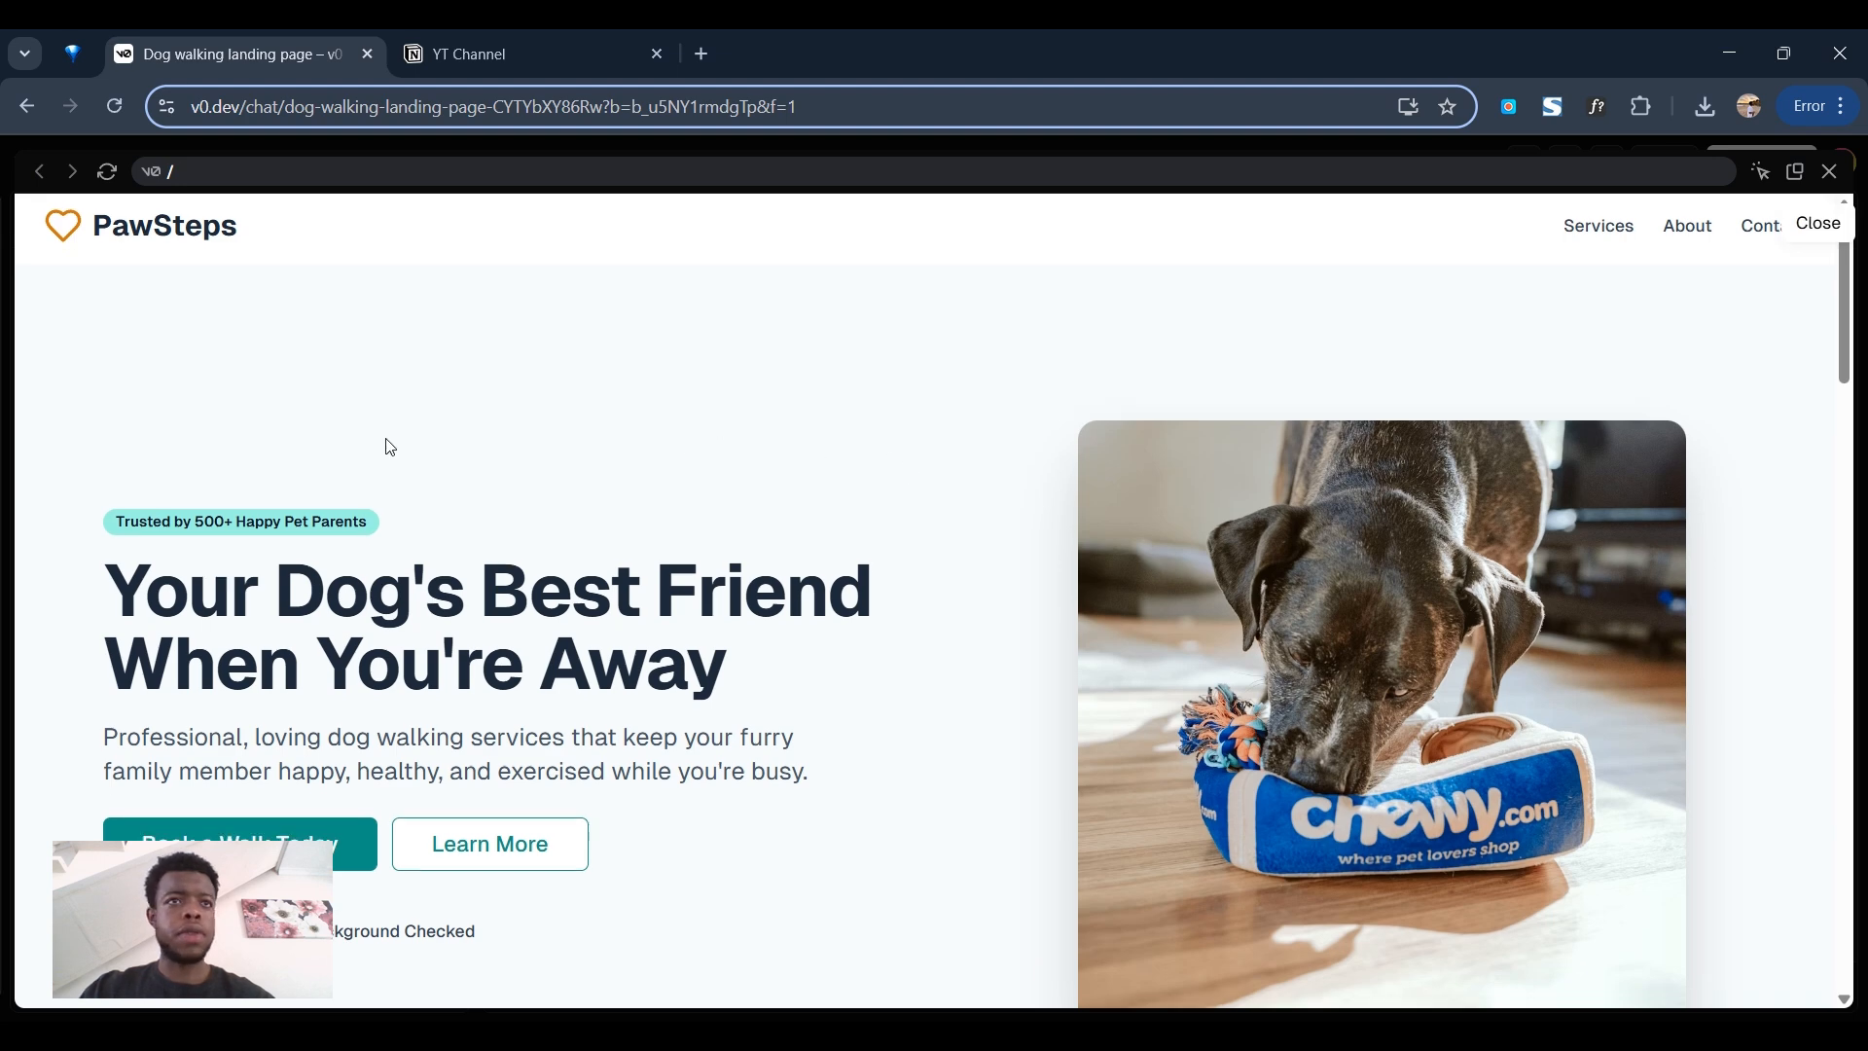
{"action": "scroll", "coordinate": [391, 443], "scroll_direction": "up", "scroll_amount": 2}
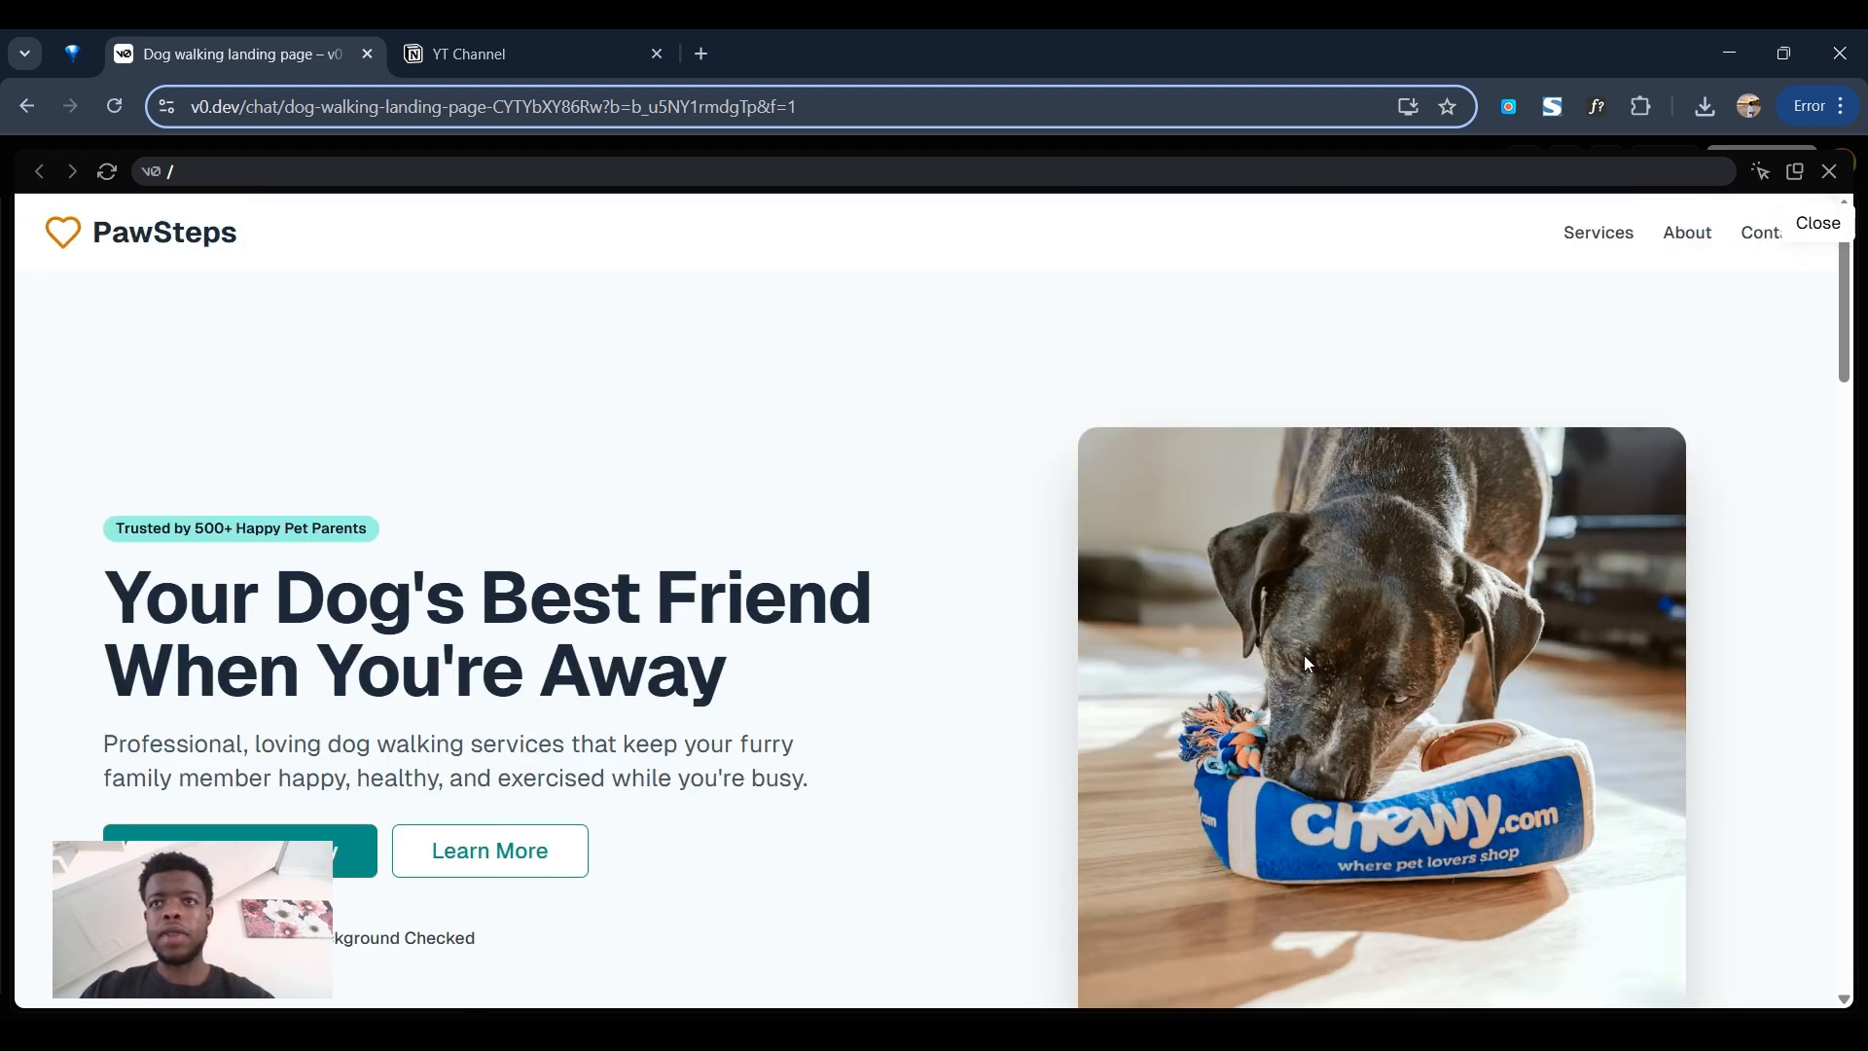
{"action": "scroll", "coordinate": [1307, 665], "scroll_direction": "down", "scroll_amount": 10}
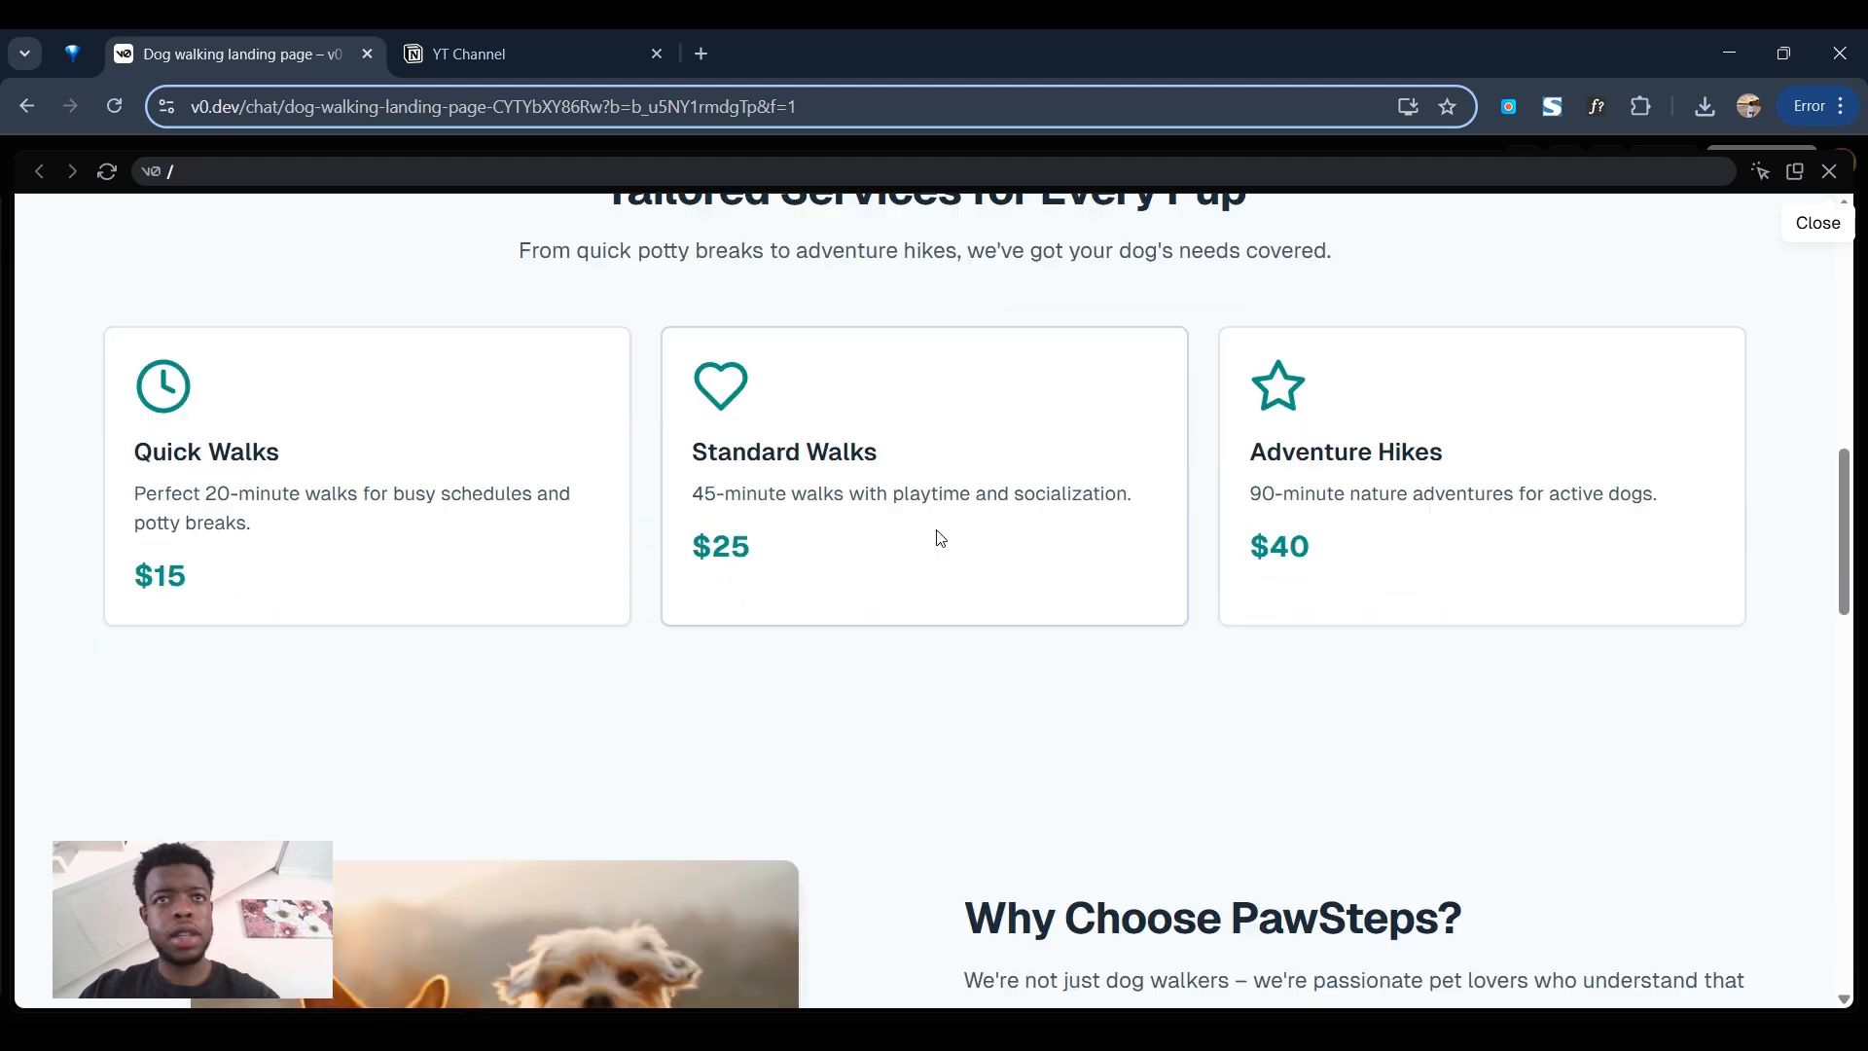
{"action": "scroll", "coordinate": [940, 538], "scroll_direction": "down", "scroll_amount": 3}
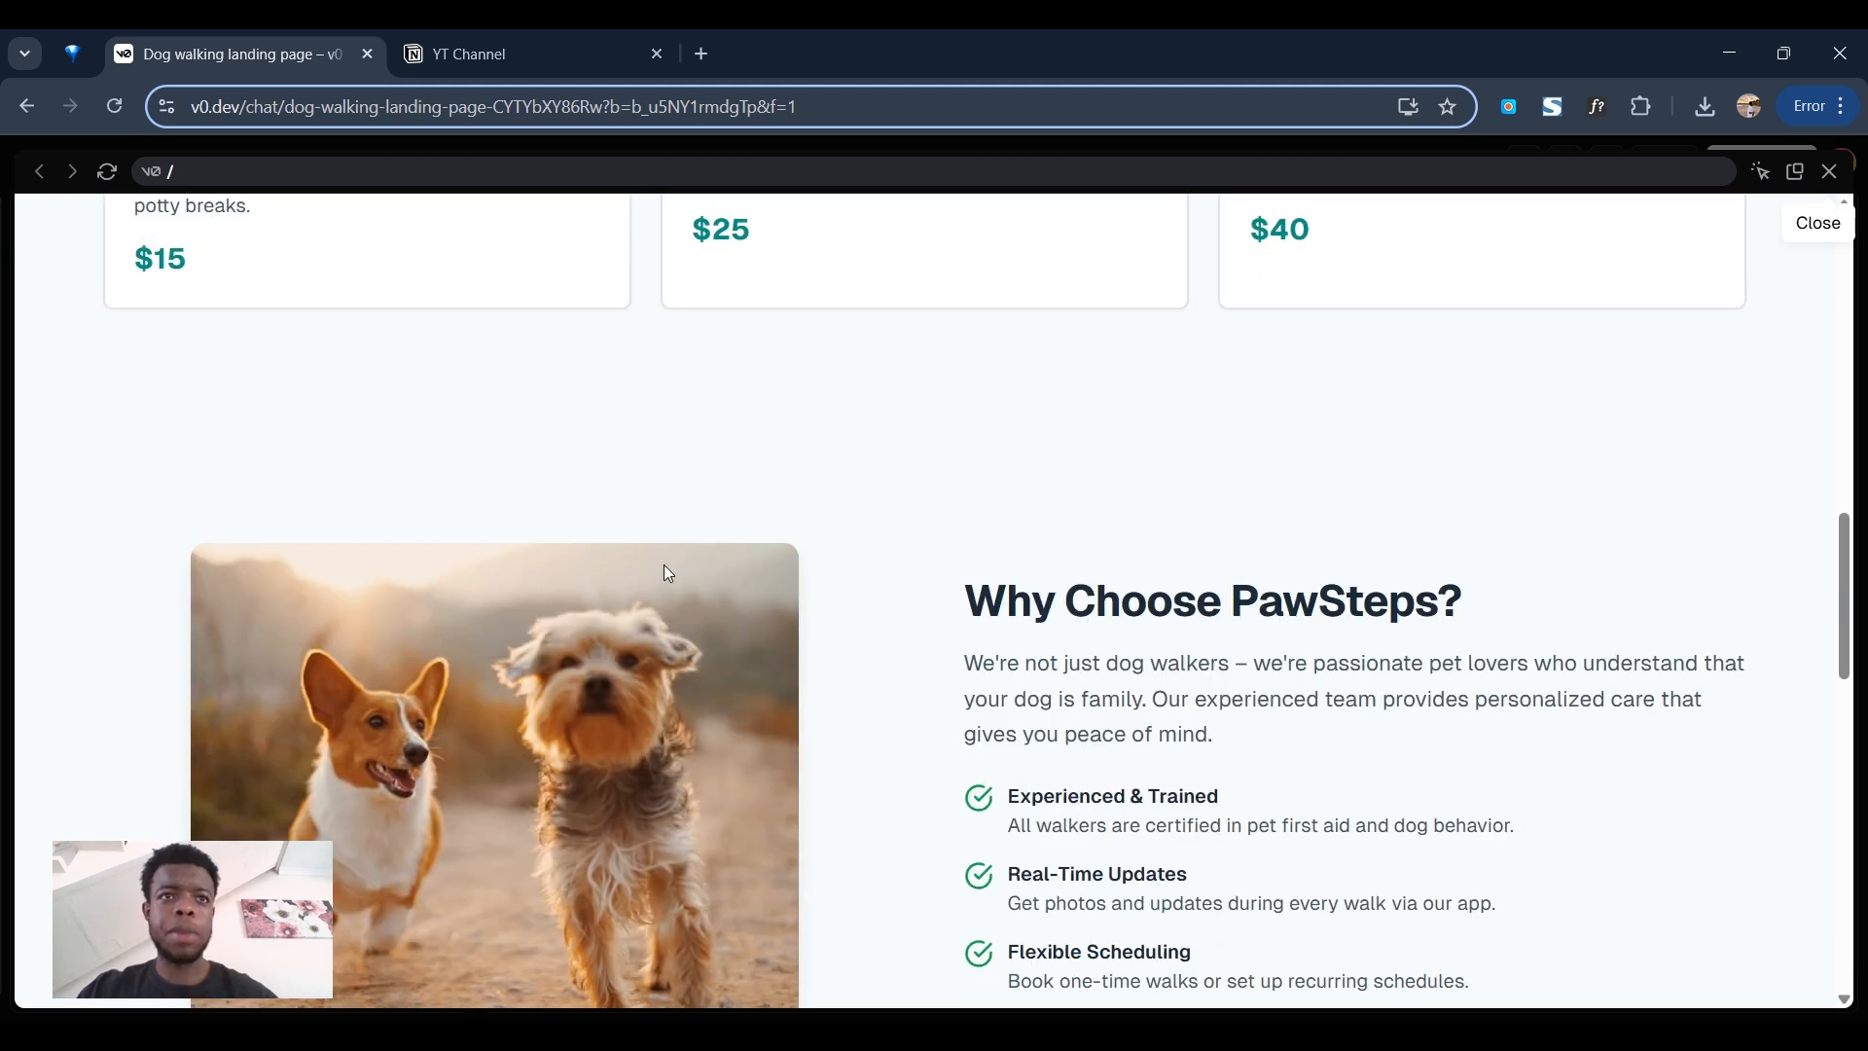
{"action": "scroll", "coordinate": [975, 471], "scroll_direction": "down", "scroll_amount": 3}
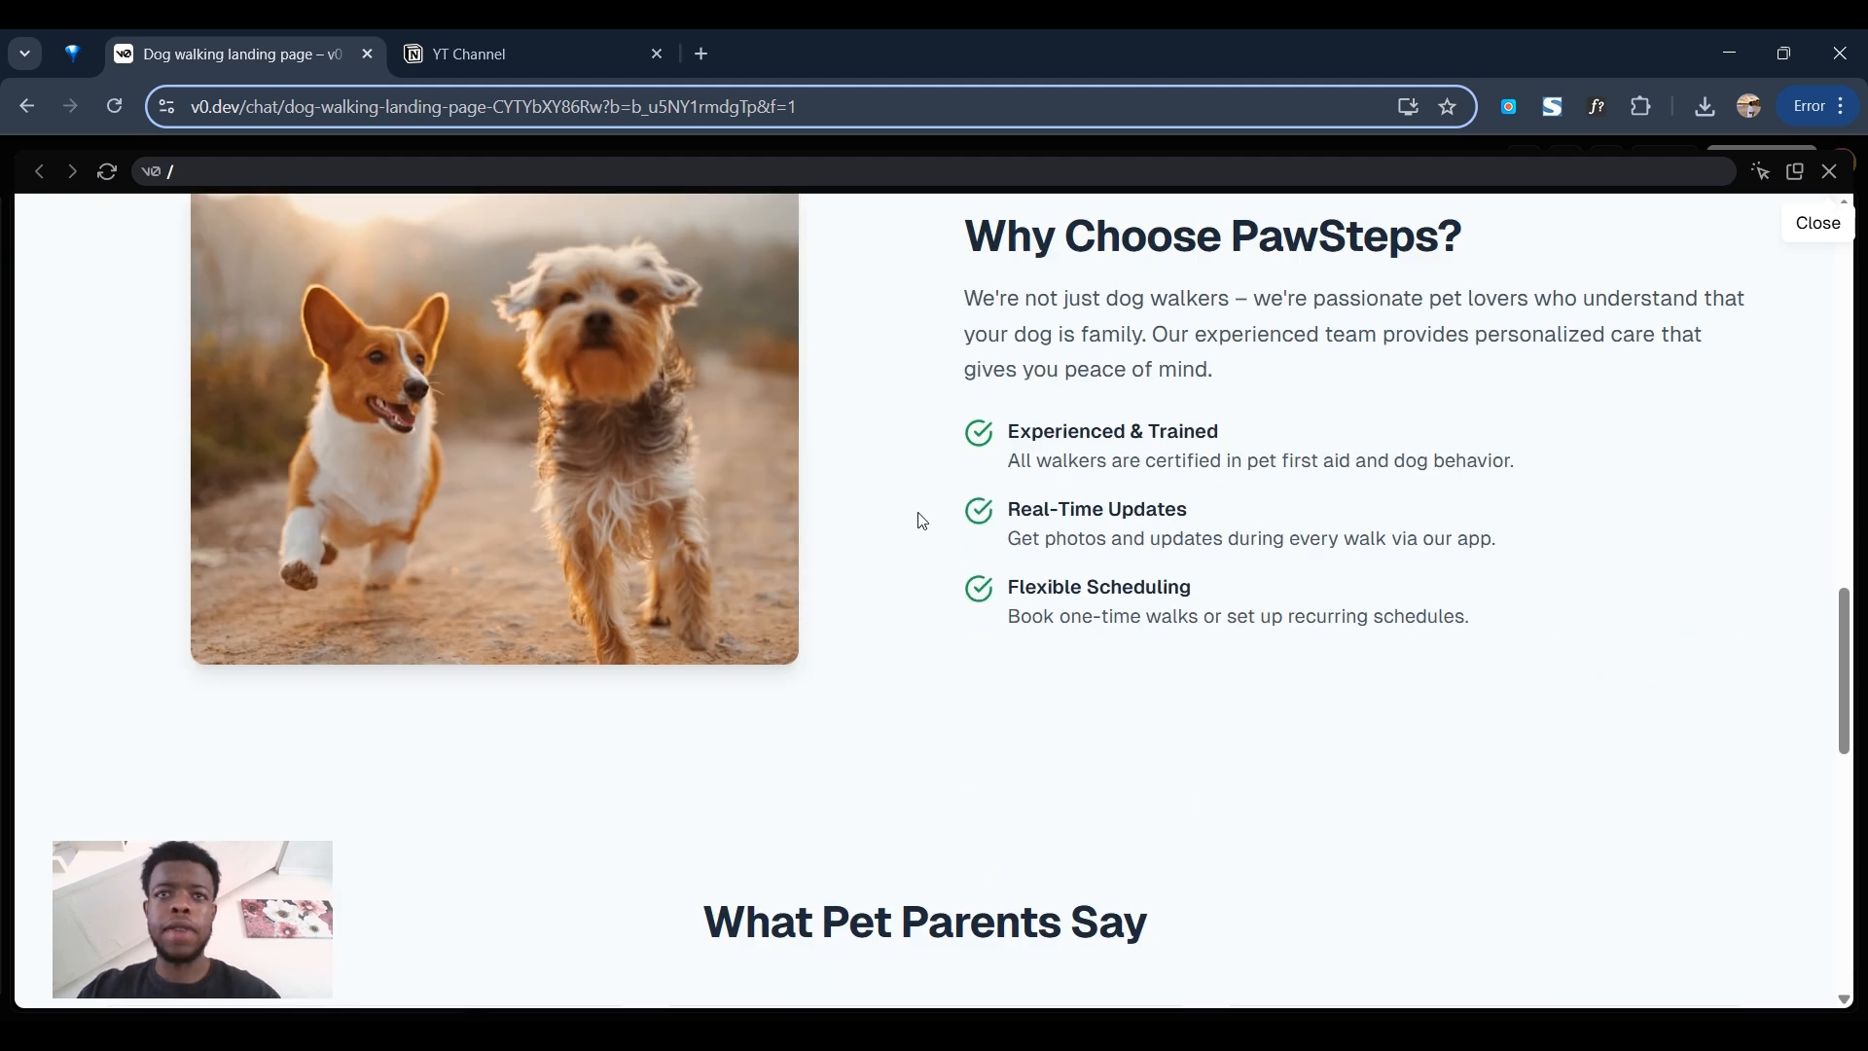
{"action": "scroll", "coordinate": [1170, 586], "scroll_direction": "up", "scroll_amount": 10}
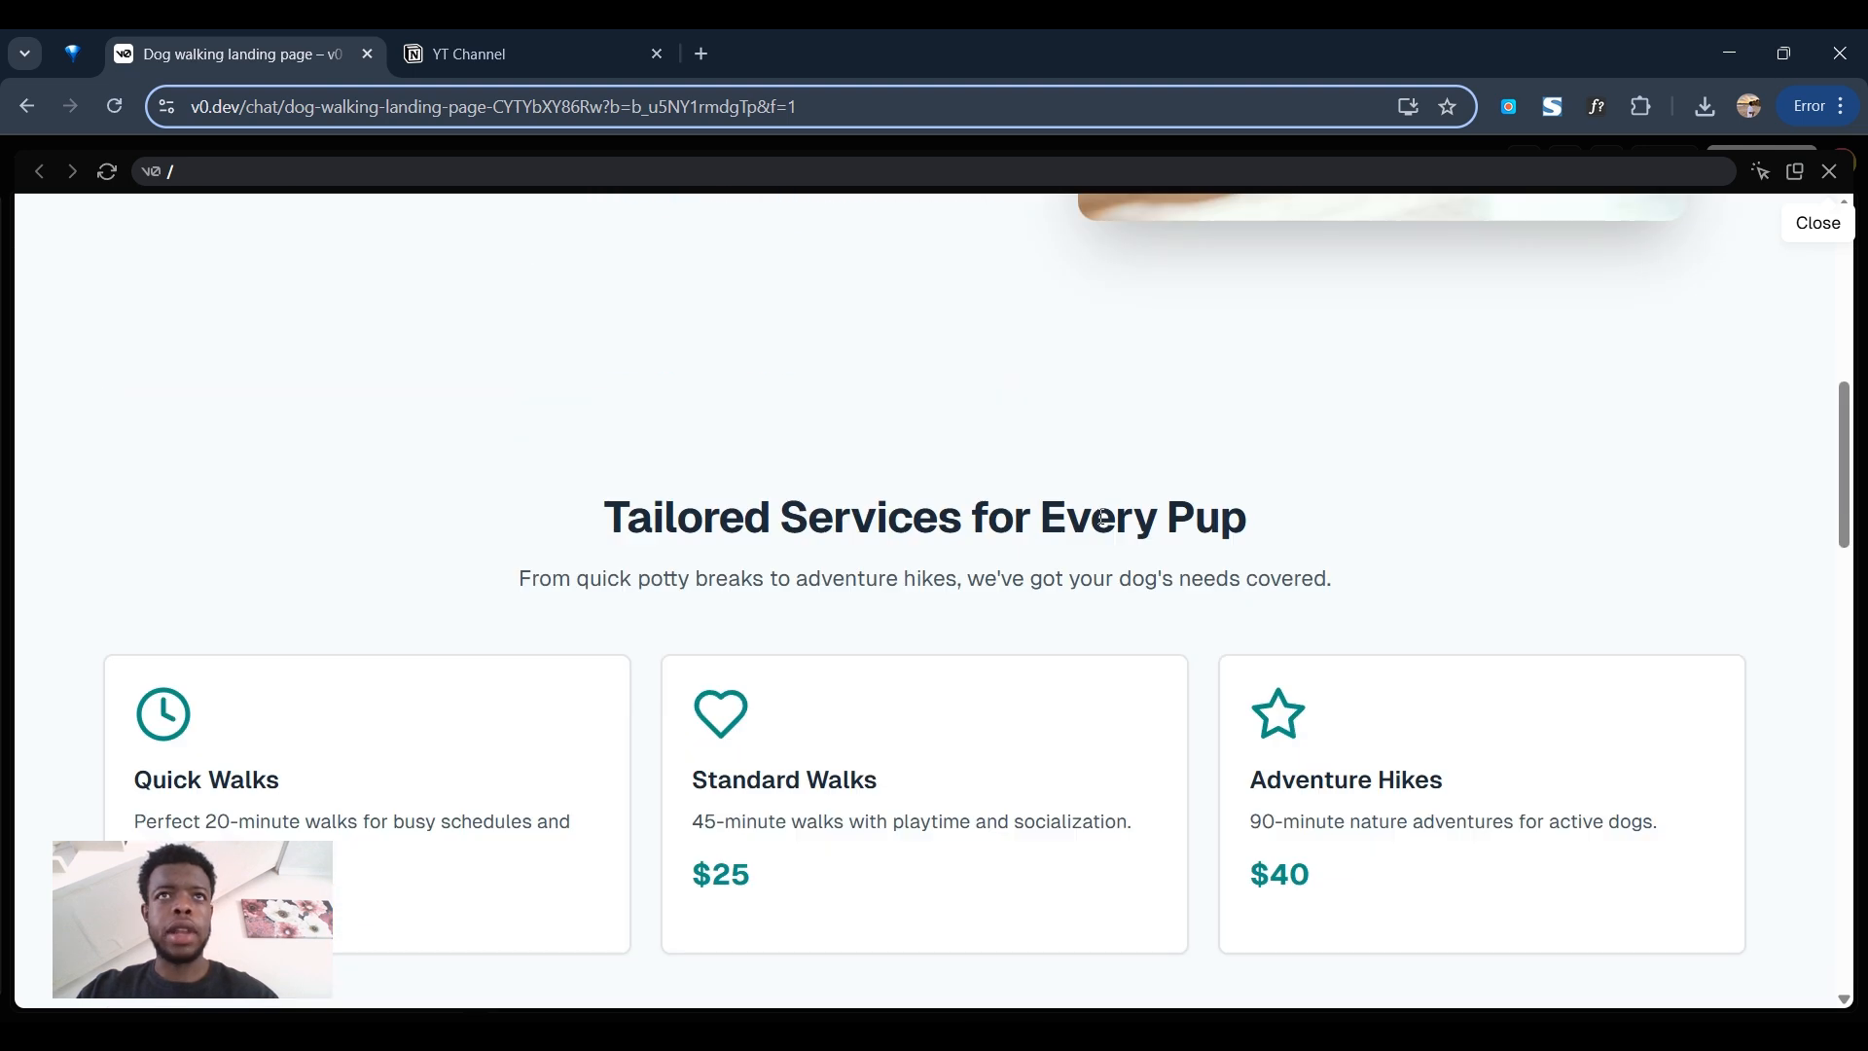
{"action": "scroll", "coordinate": [961, 632], "scroll_direction": "up", "scroll_amount": 3}
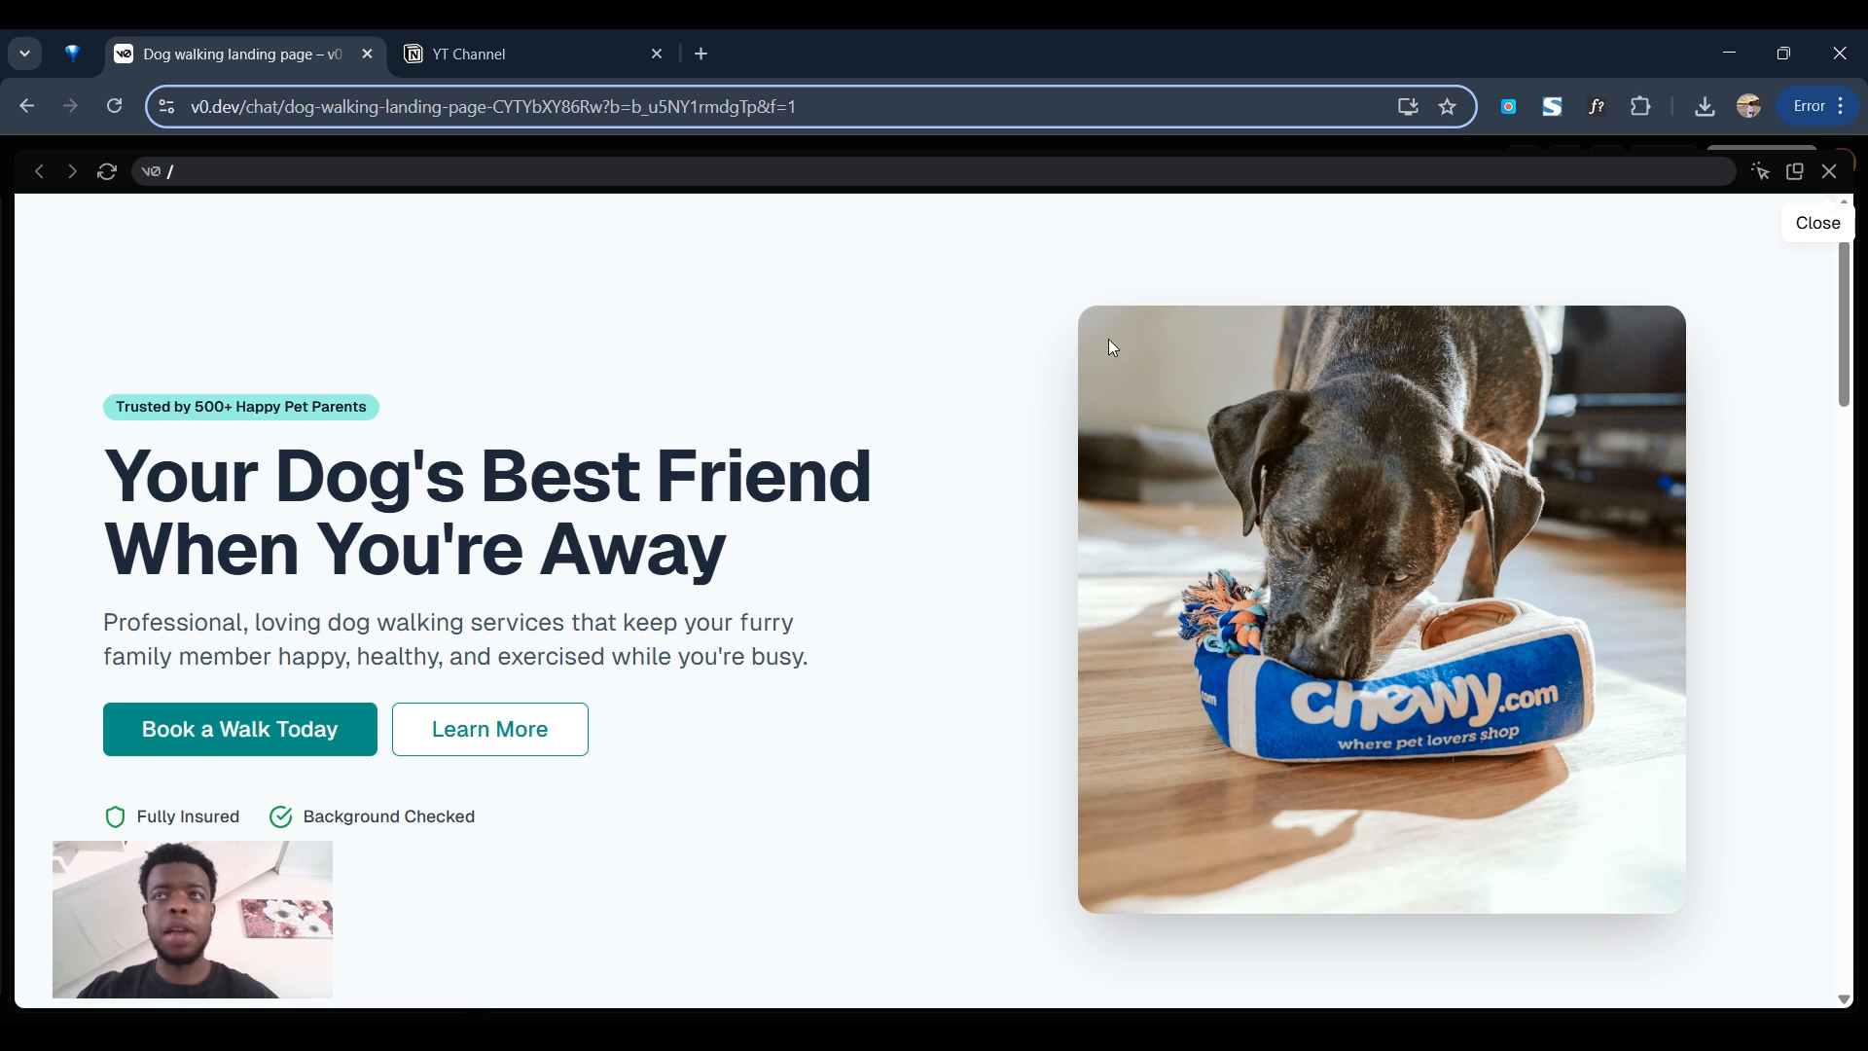
{"action": "left_click", "coordinate": [1829, 171]}
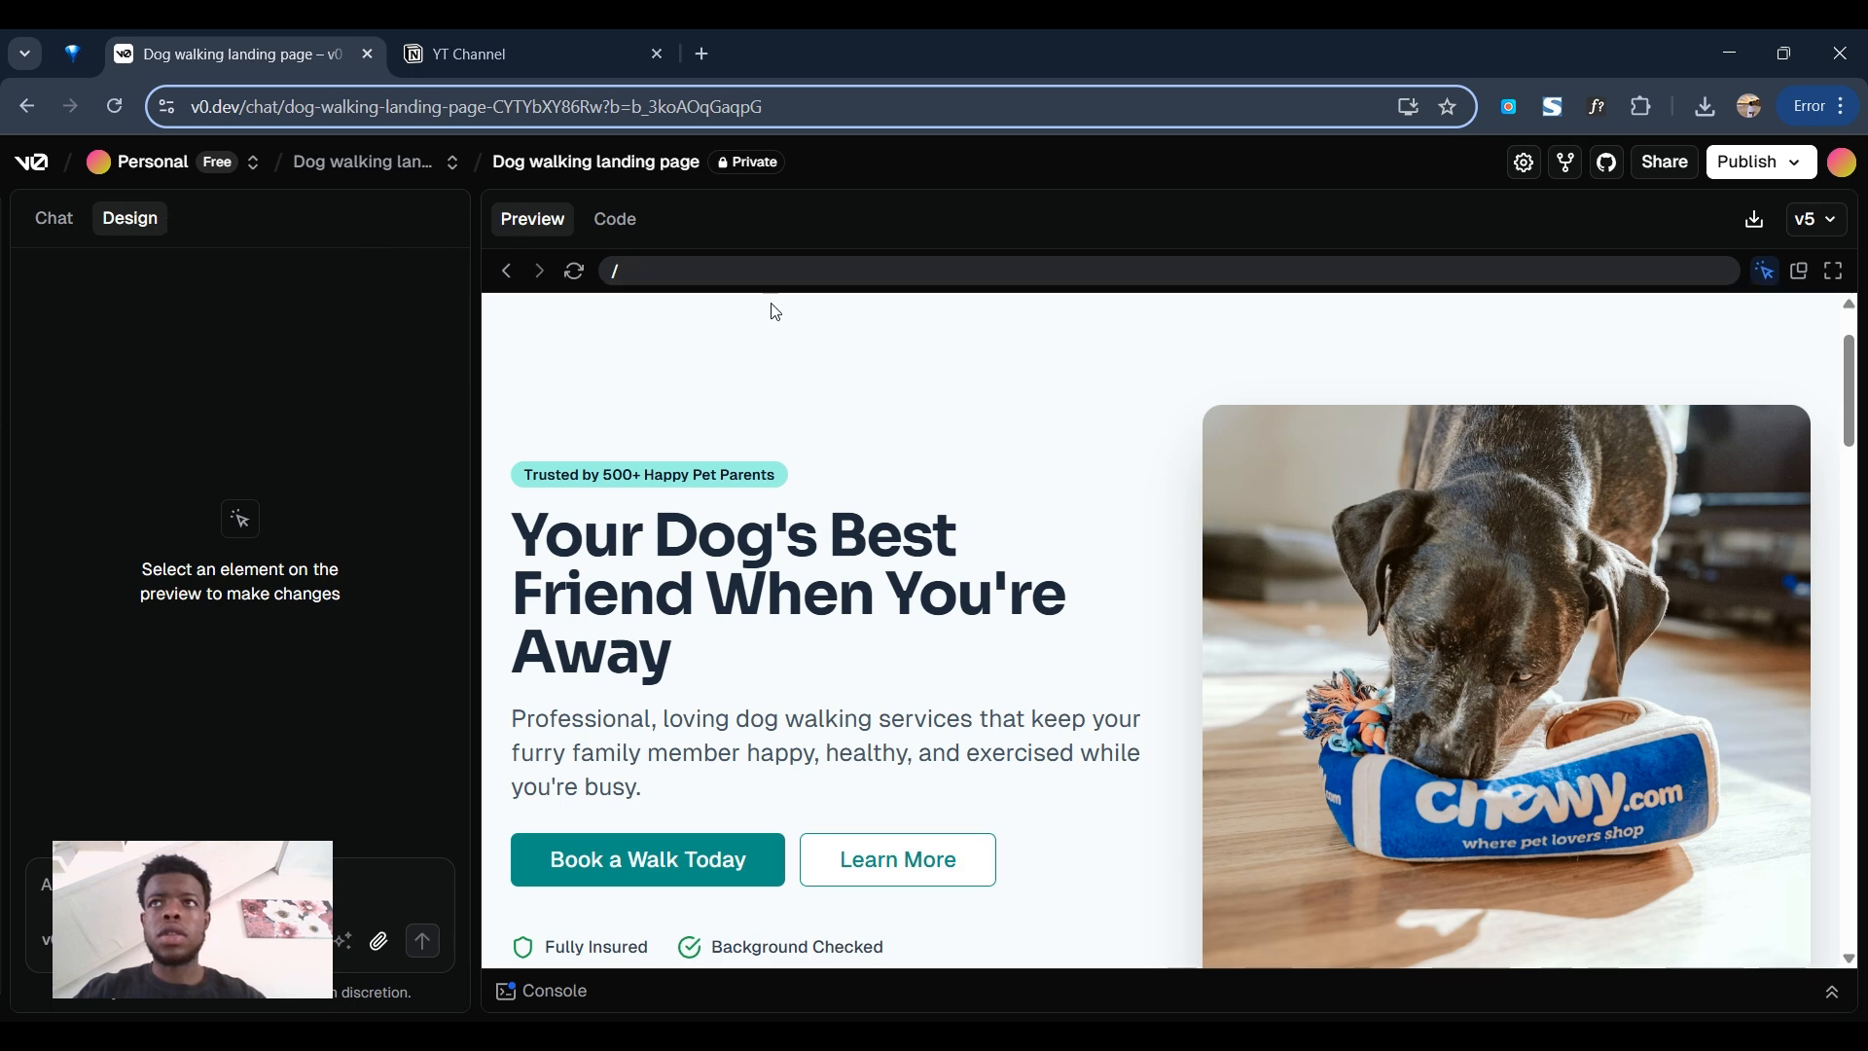
- Open version 5 full screen with element selection off, check its fonts, hover effects and fade-in animations, and close the preview
{"action": "left_click", "coordinate": [1833, 270]}
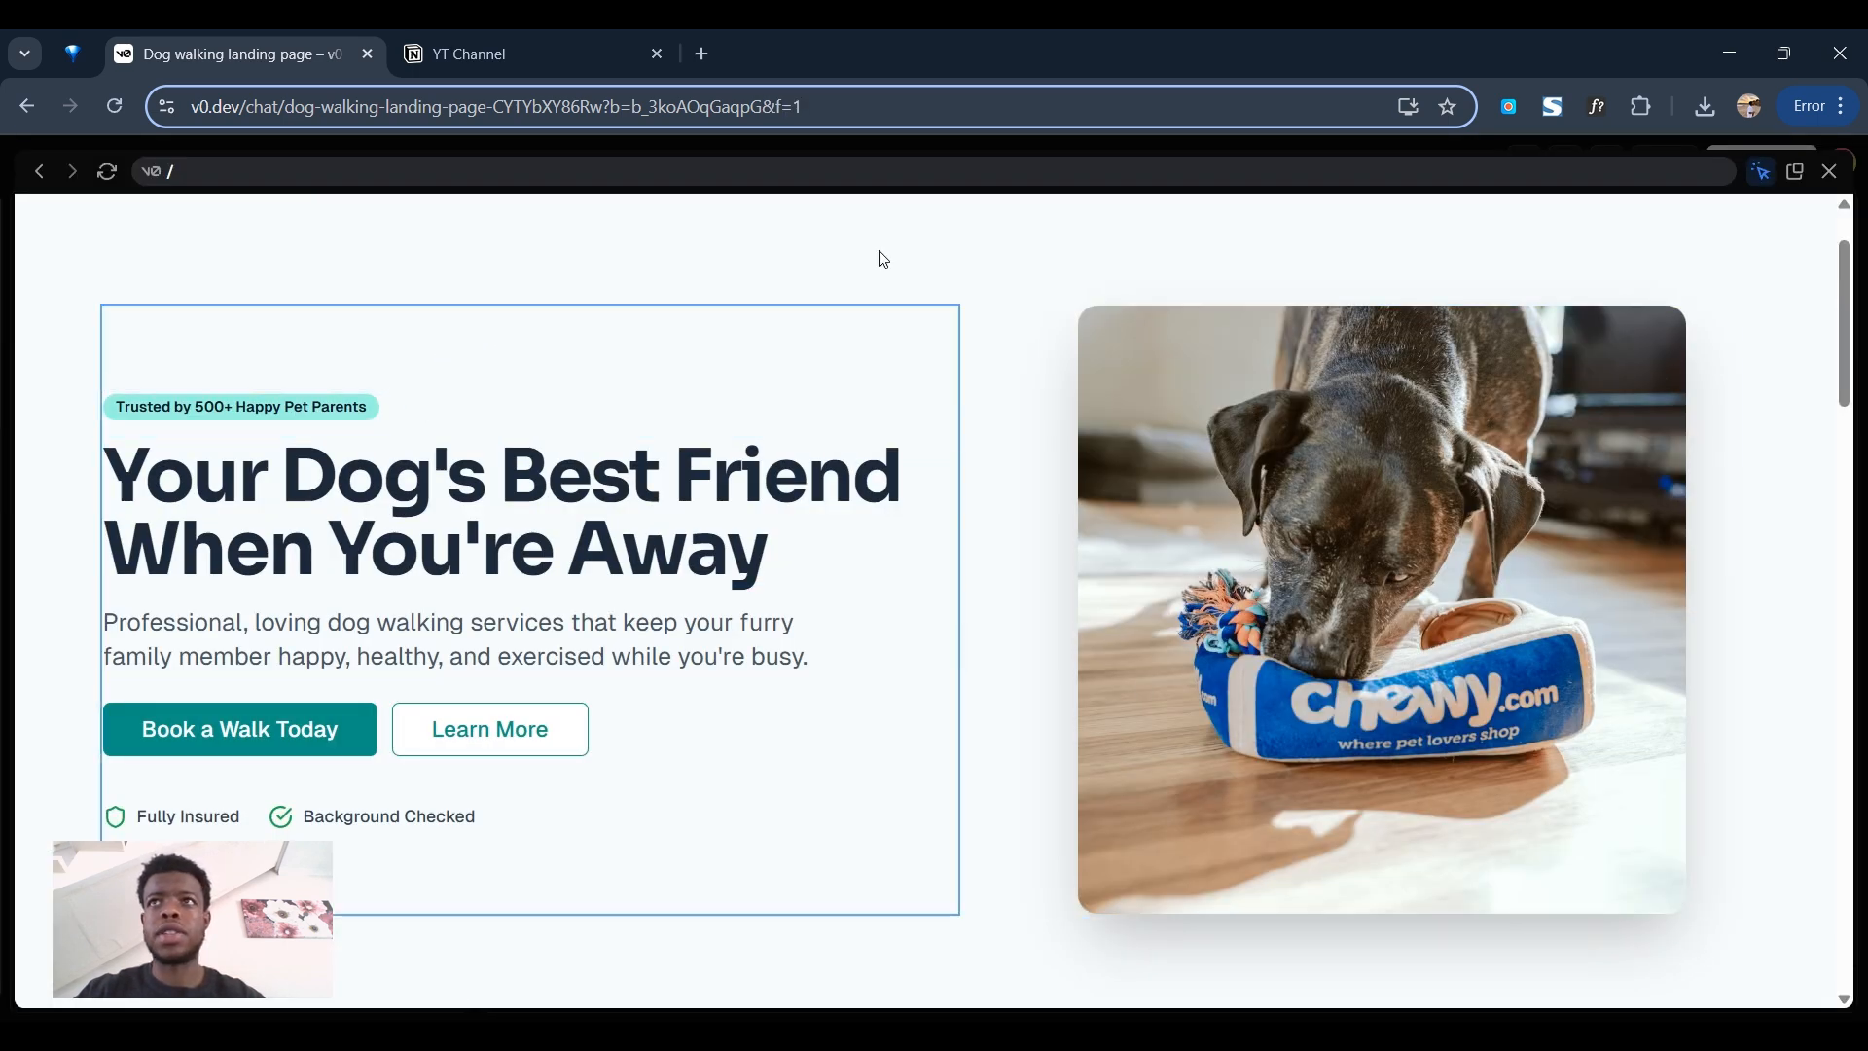
{"action": "left_click", "coordinate": [1760, 181]}
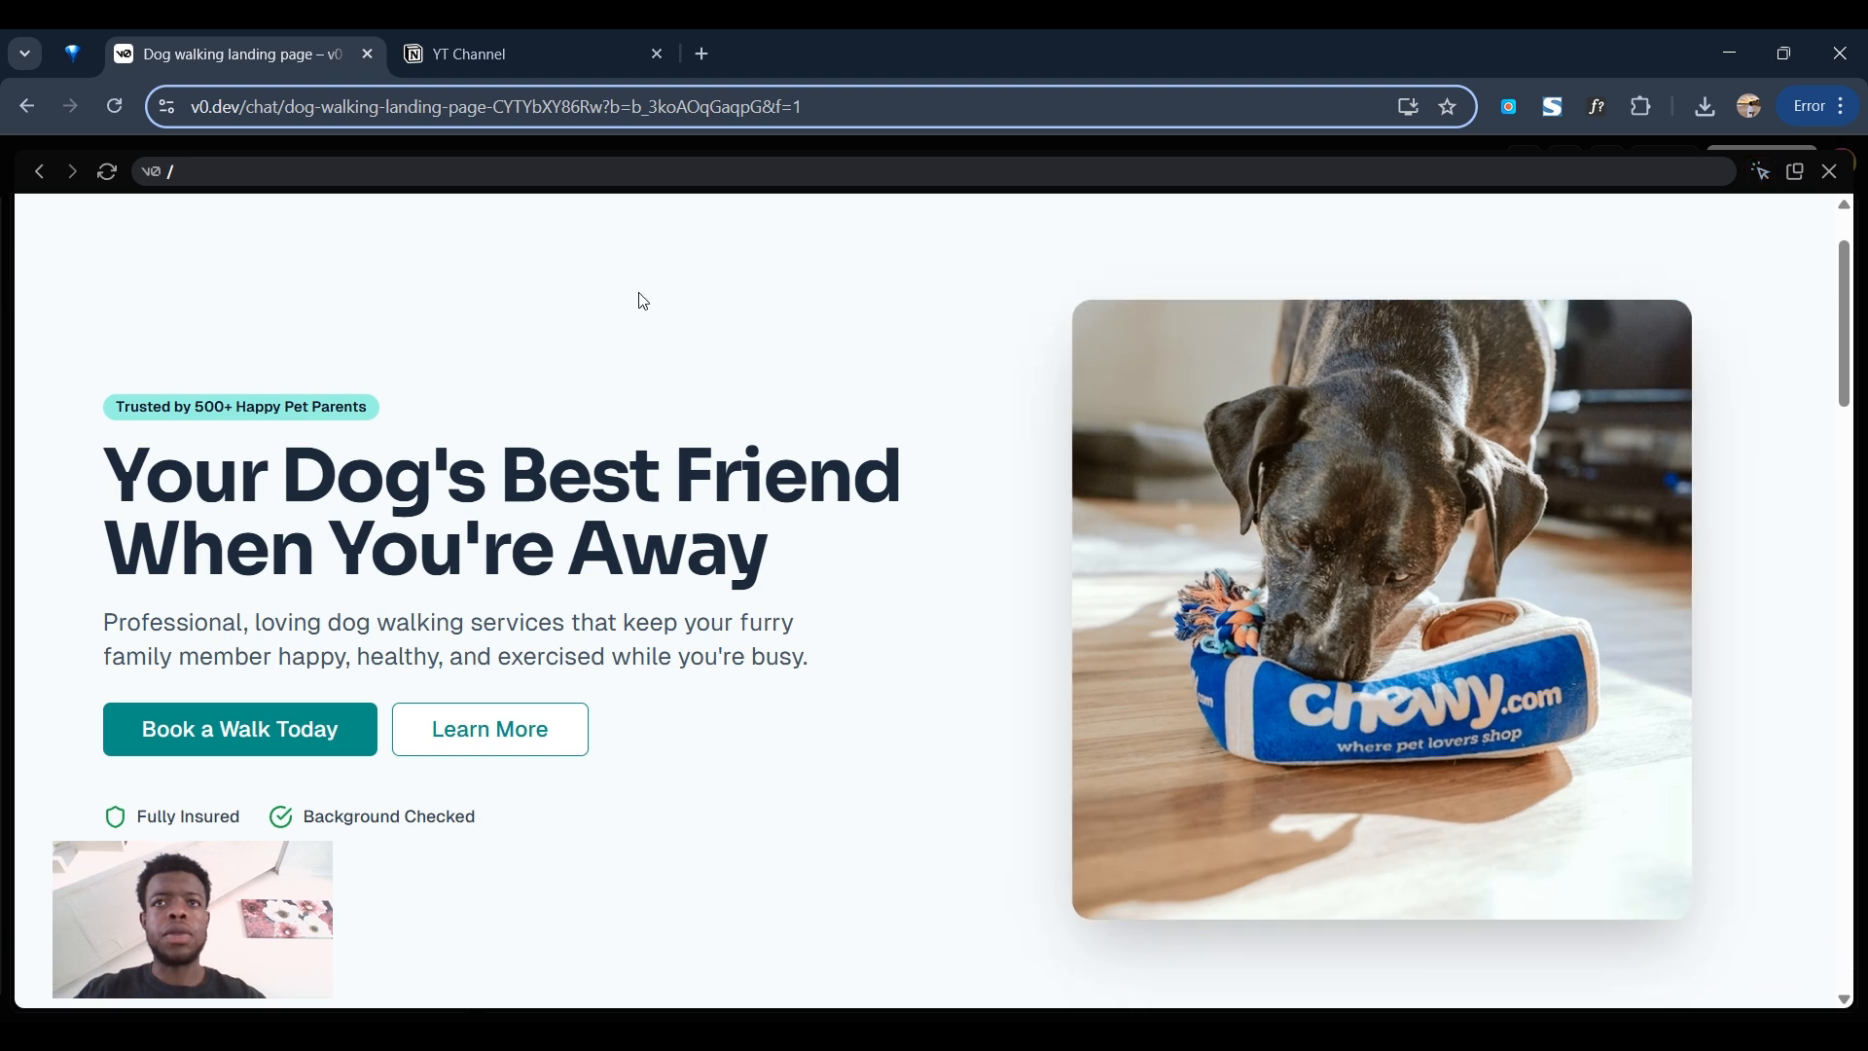
{"action": "scroll", "coordinate": [408, 545], "scroll_direction": "down", "scroll_amount": 3}
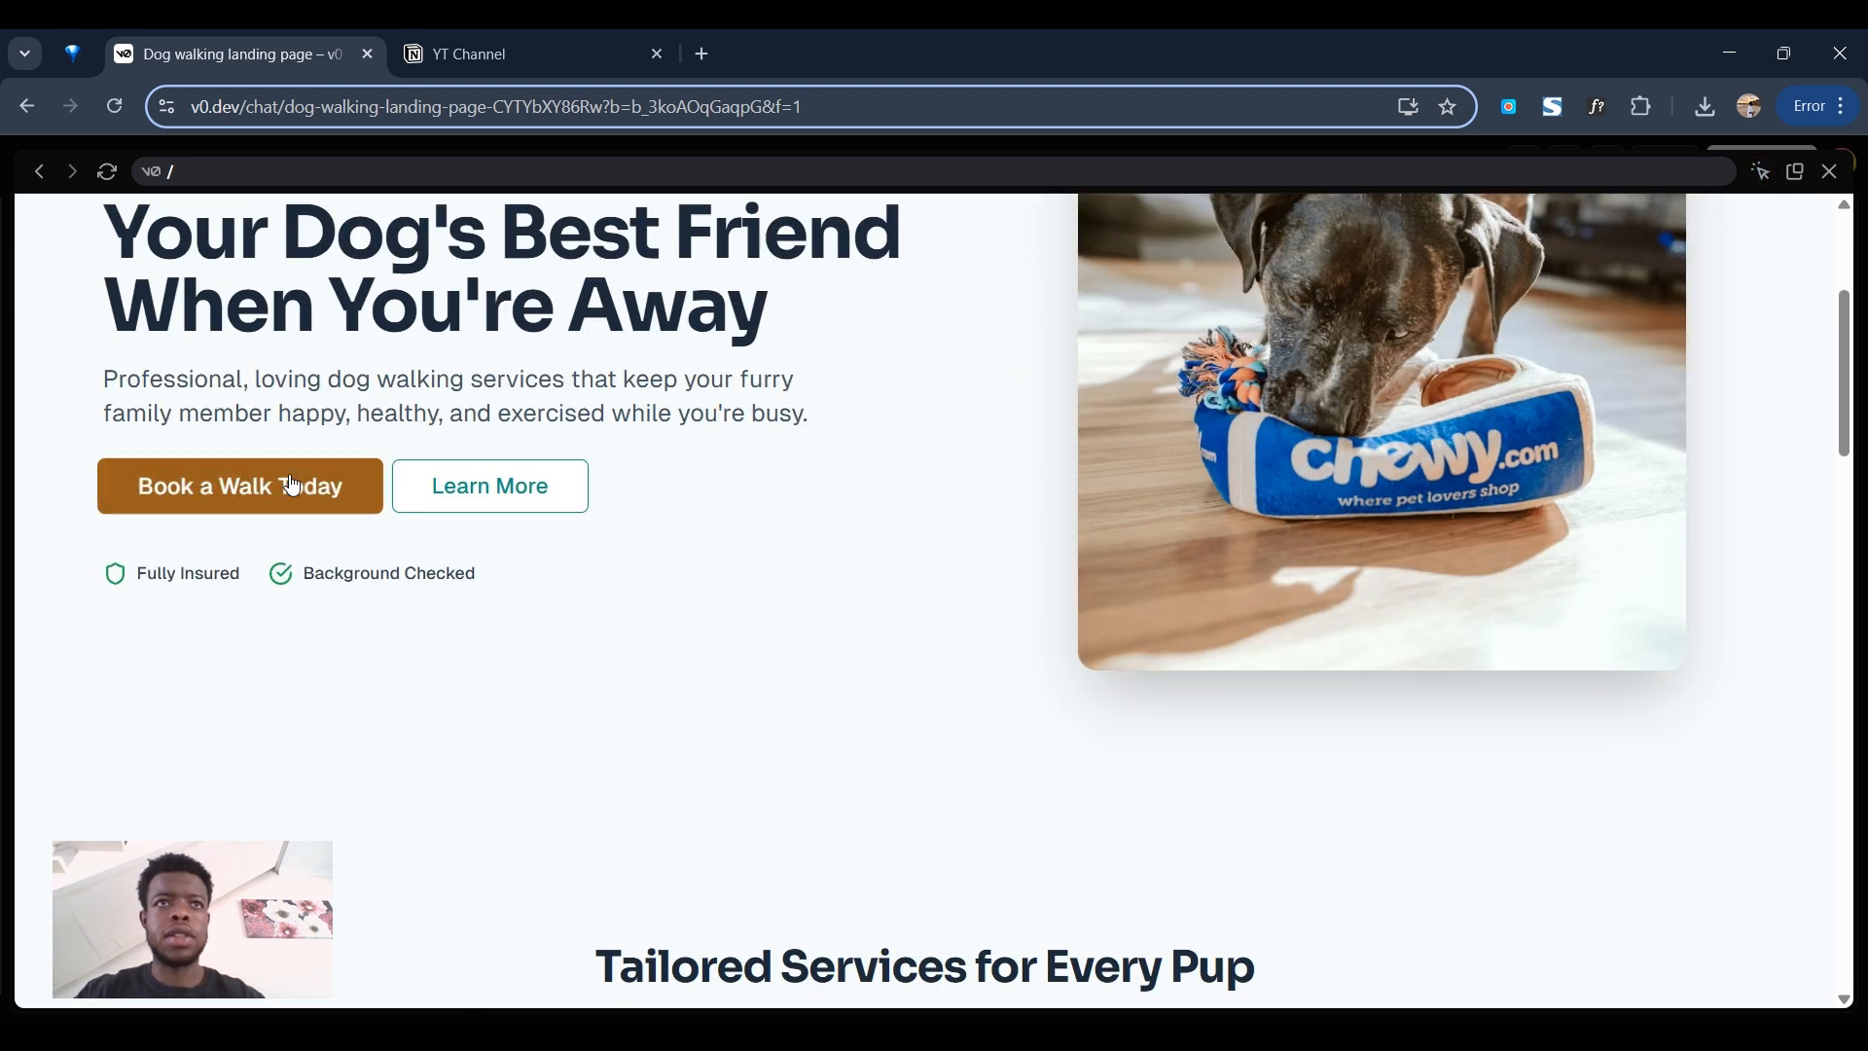
{"action": "scroll", "coordinate": [450, 591], "scroll_direction": "down", "scroll_amount": 3}
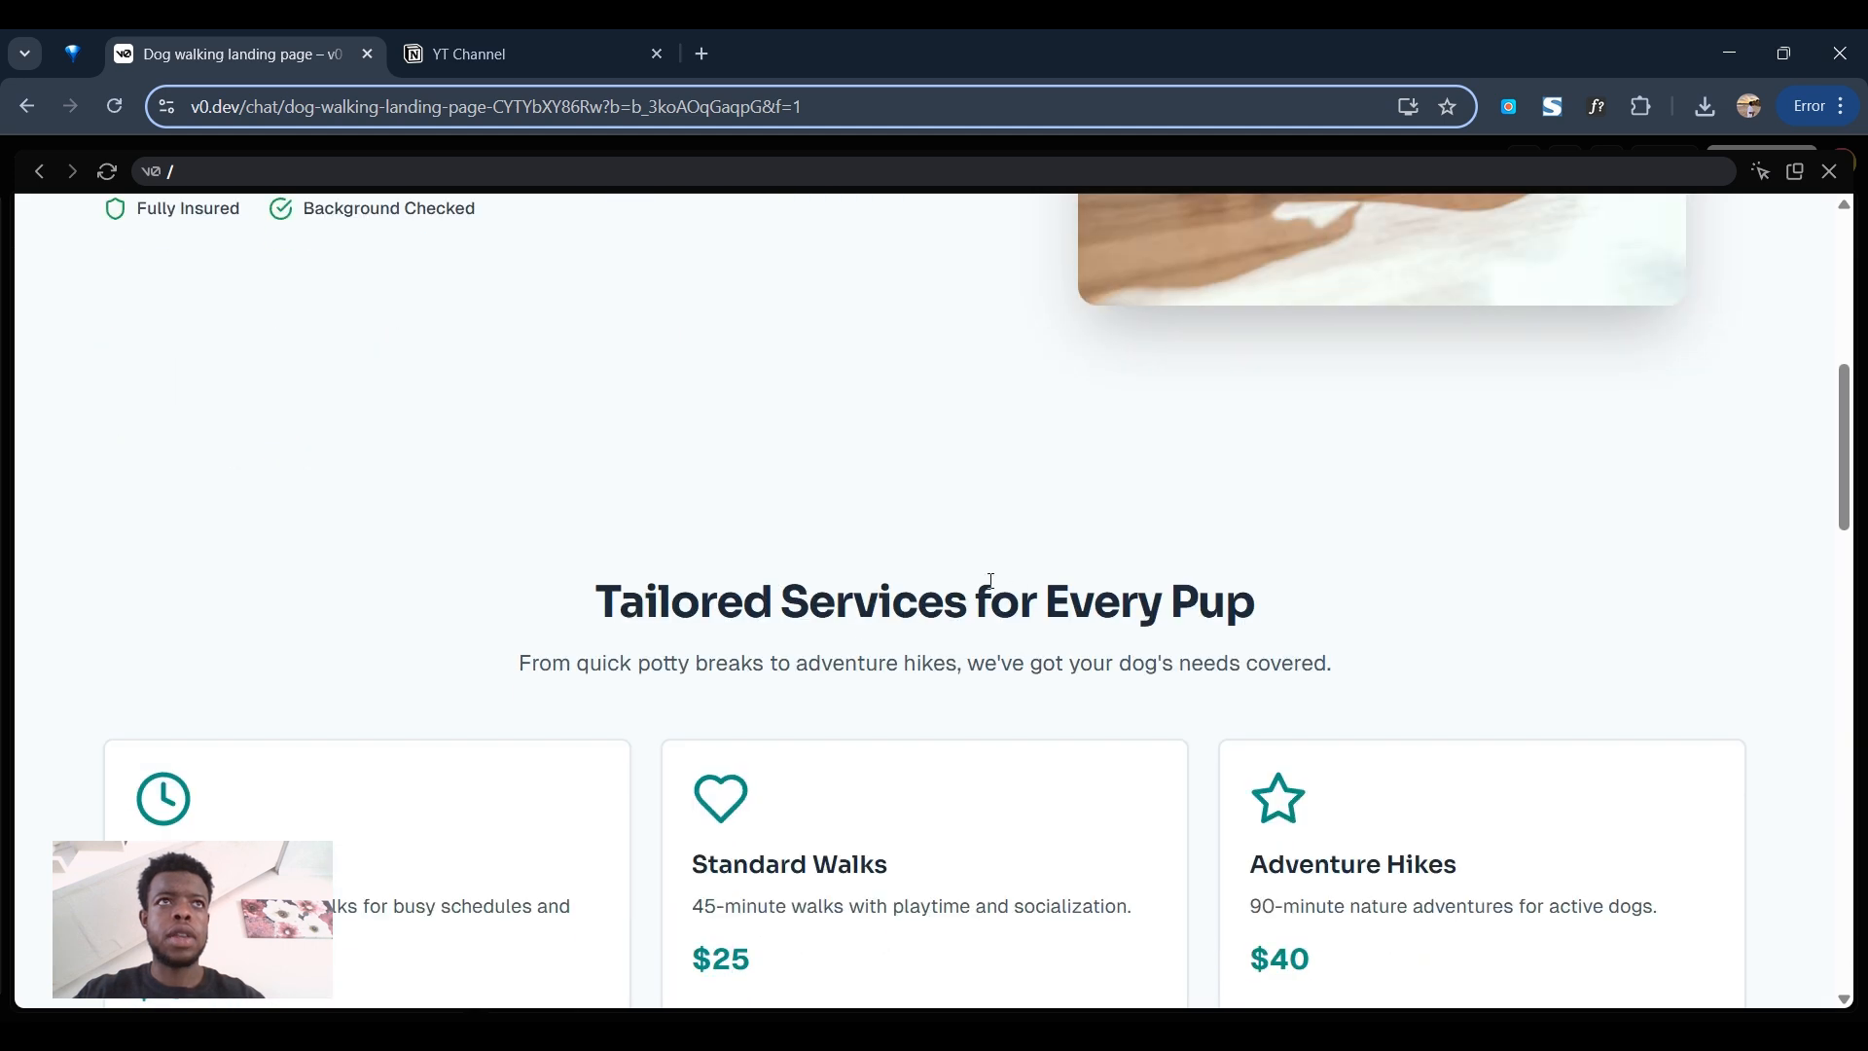
{"action": "scroll", "coordinate": [987, 581], "scroll_direction": "up", "scroll_amount": 1}
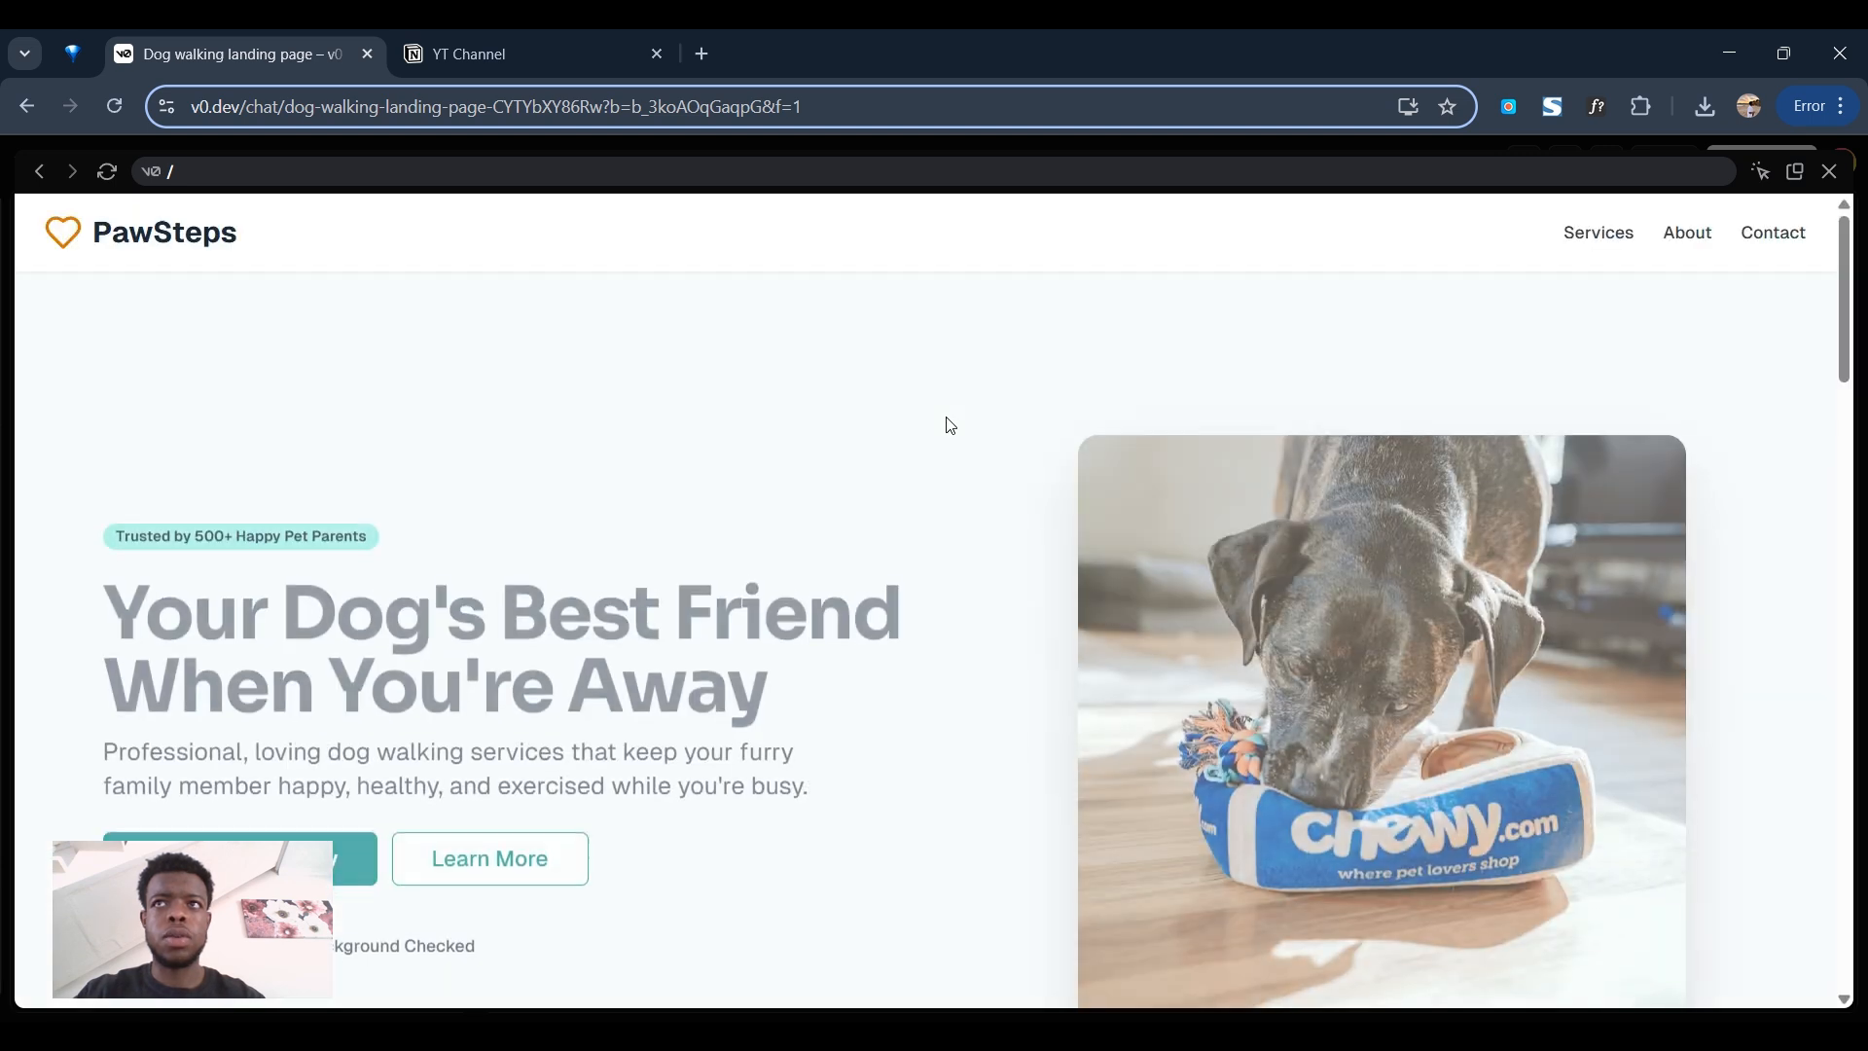
{"action": "scroll", "coordinate": [942, 421], "scroll_direction": "down", "scroll_amount": 4}
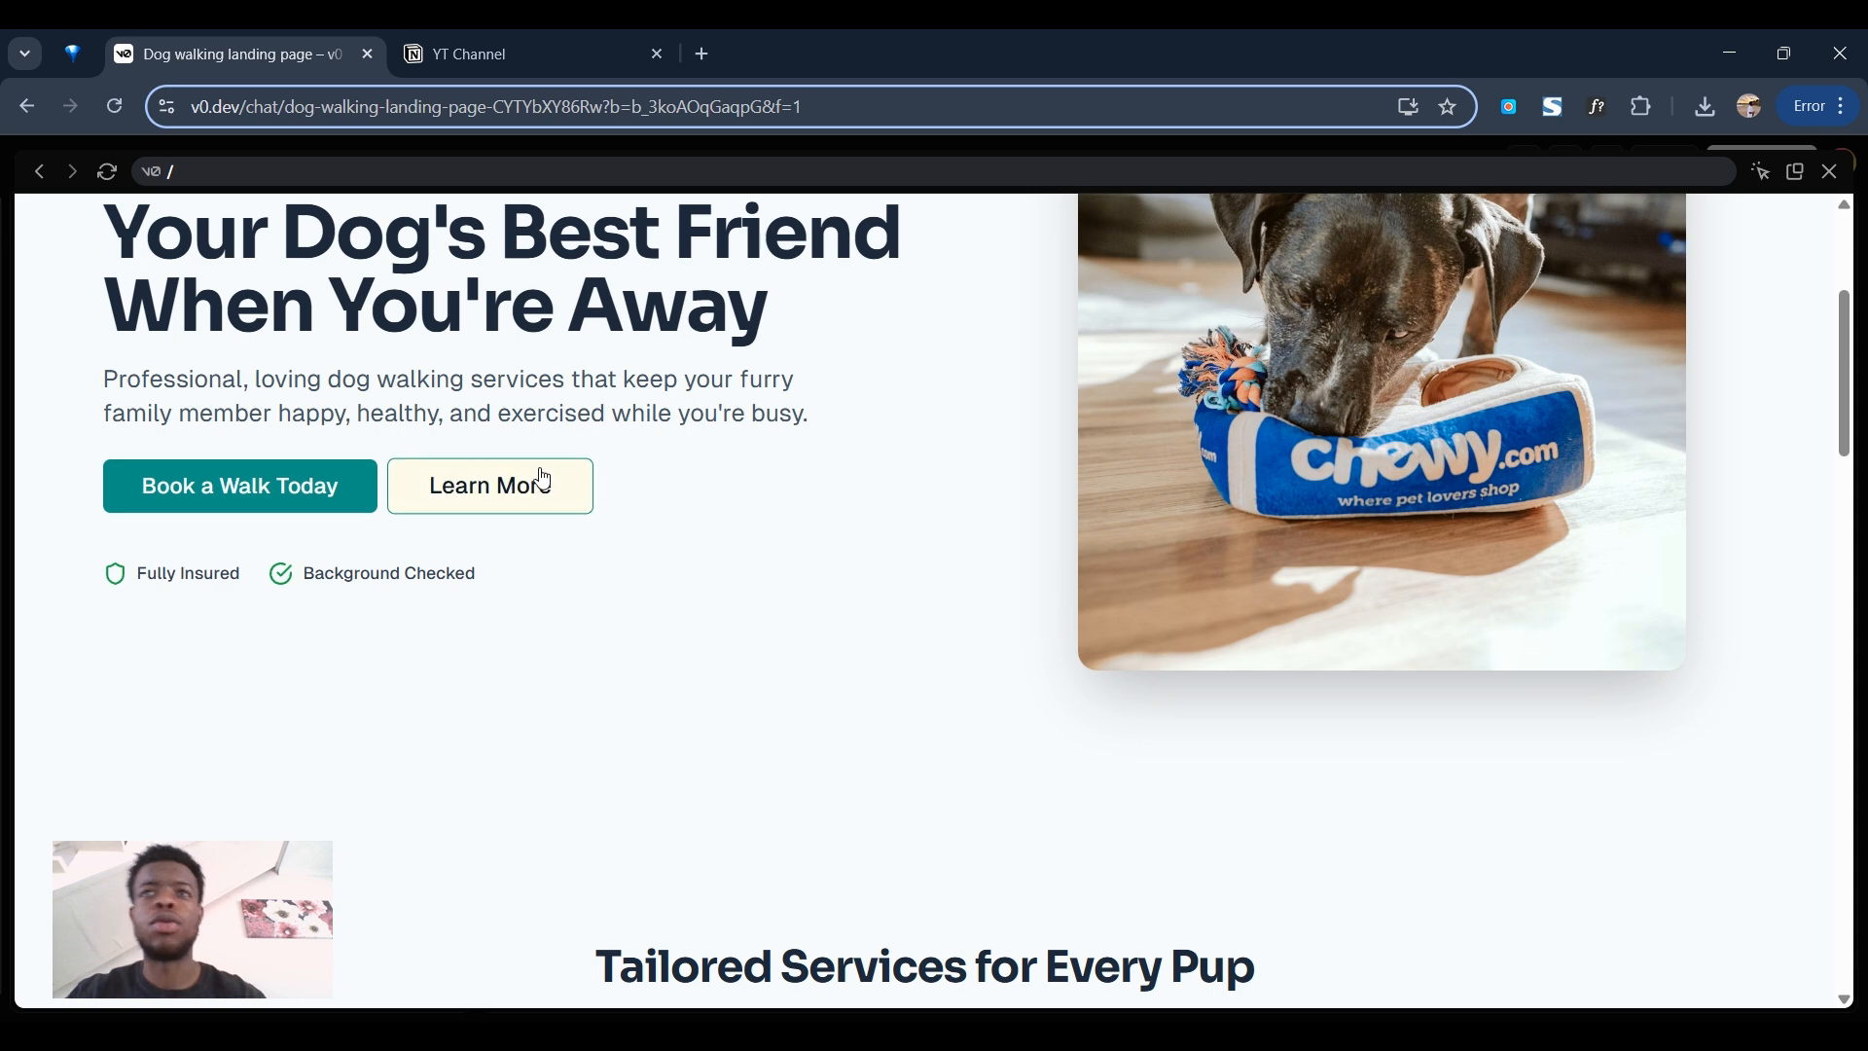
{"action": "scroll", "coordinate": [827, 516], "scroll_direction": "down", "scroll_amount": 10}
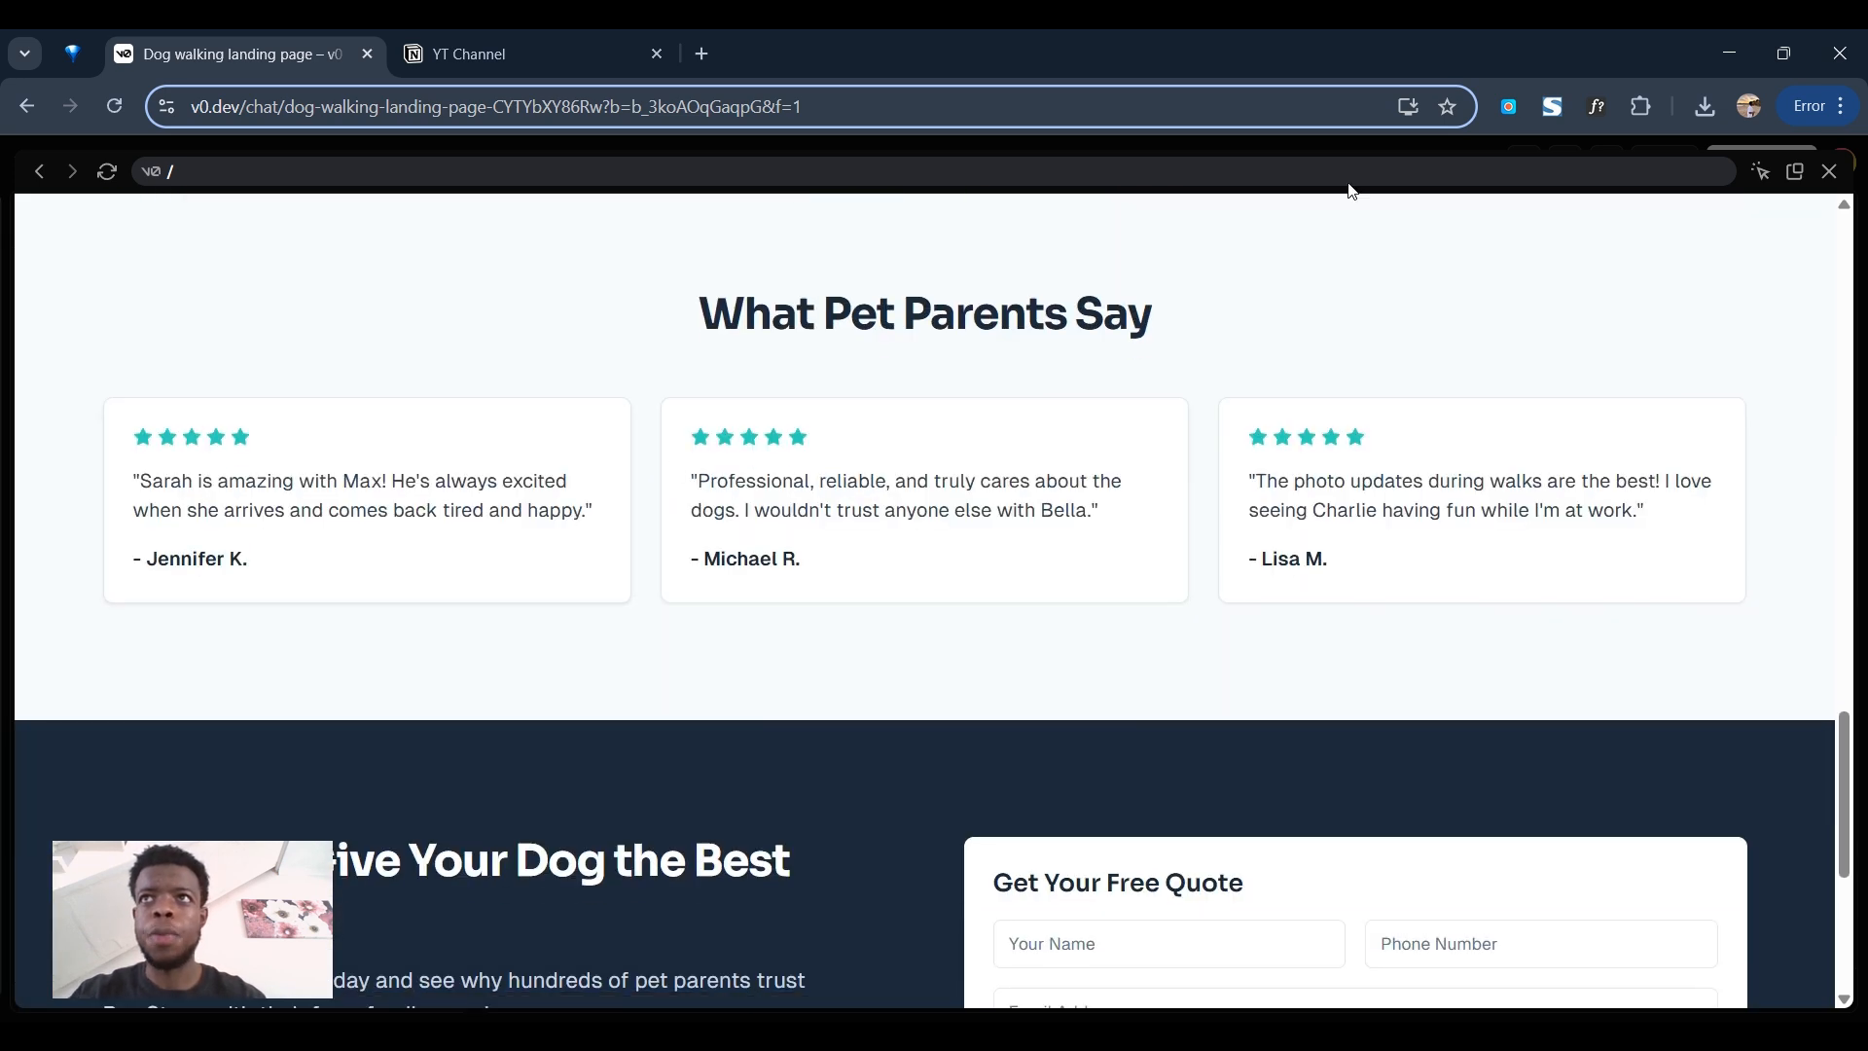
{"action": "left_click", "coordinate": [1829, 171]}
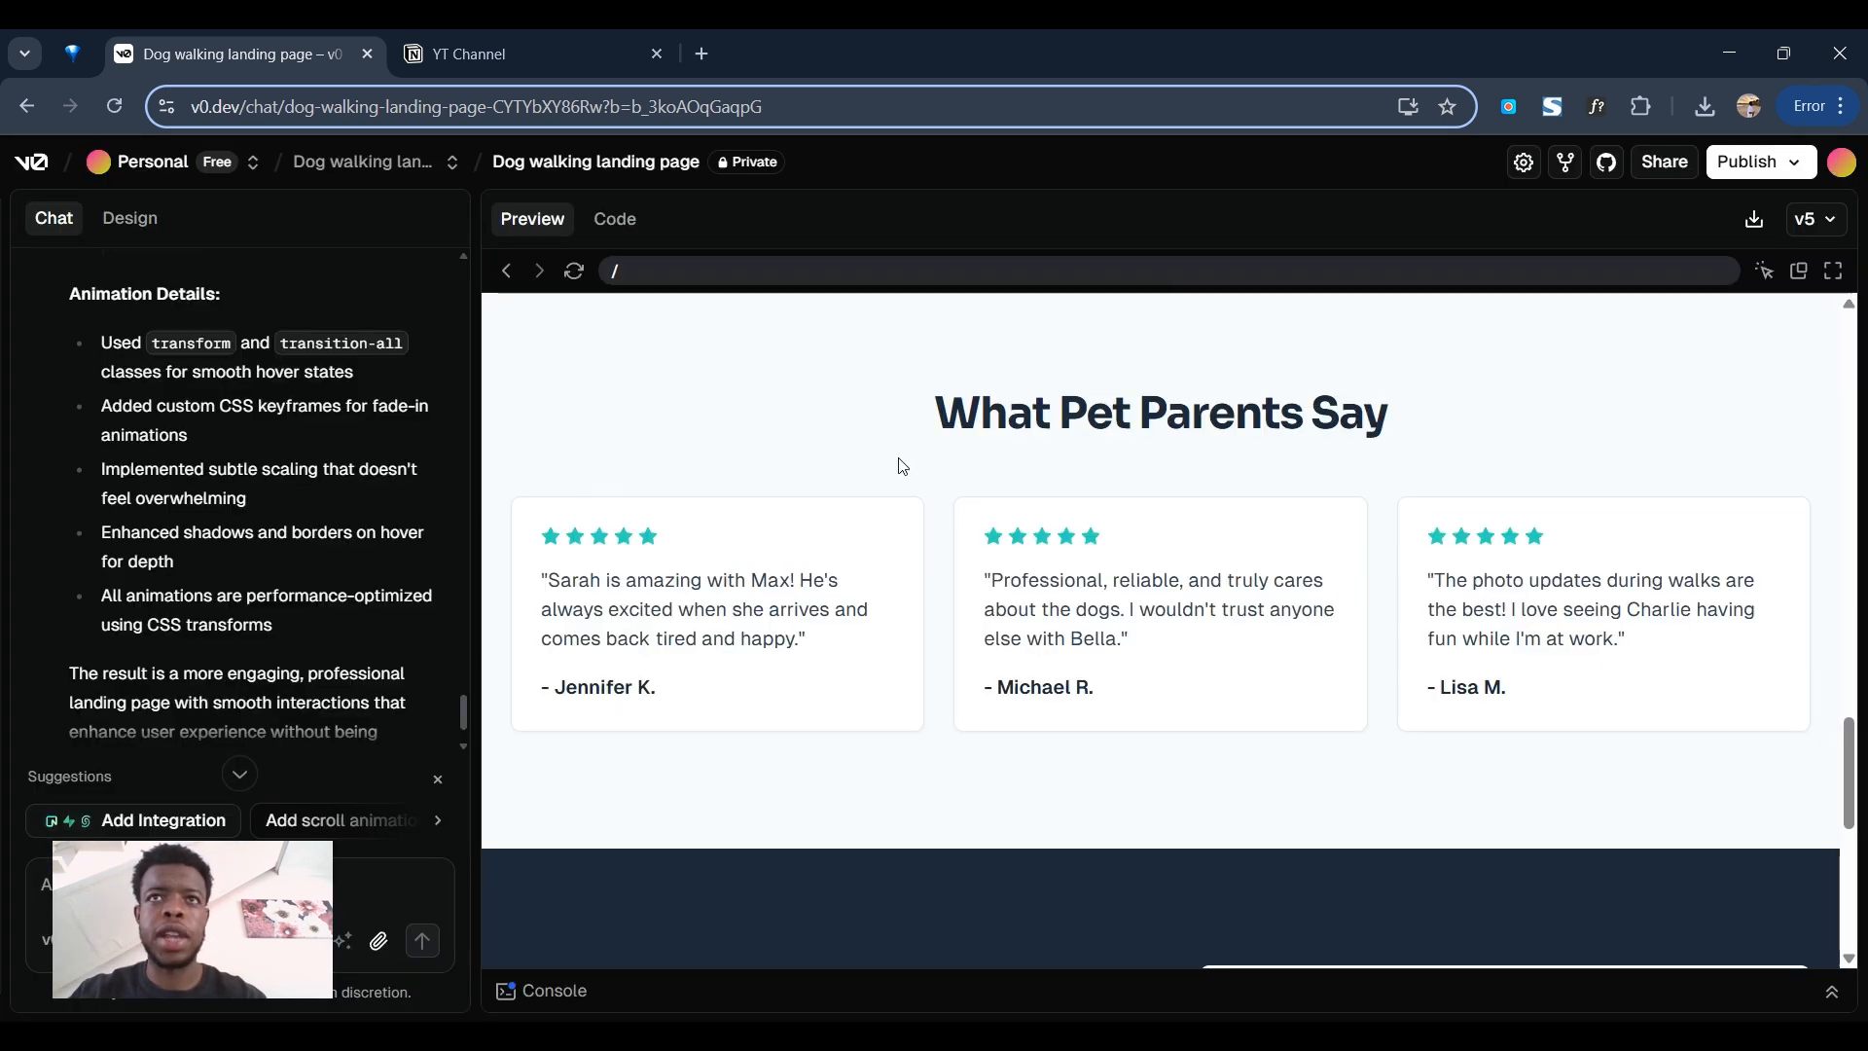
- Look over the services and hero sections of version 5 once more and reopen design mode
{"action": "scroll", "coordinate": [1178, 491], "scroll_direction": "up", "scroll_amount": 10}
{"action": "scroll", "coordinate": [1178, 491], "scroll_direction": "down", "scroll_amount": 6}
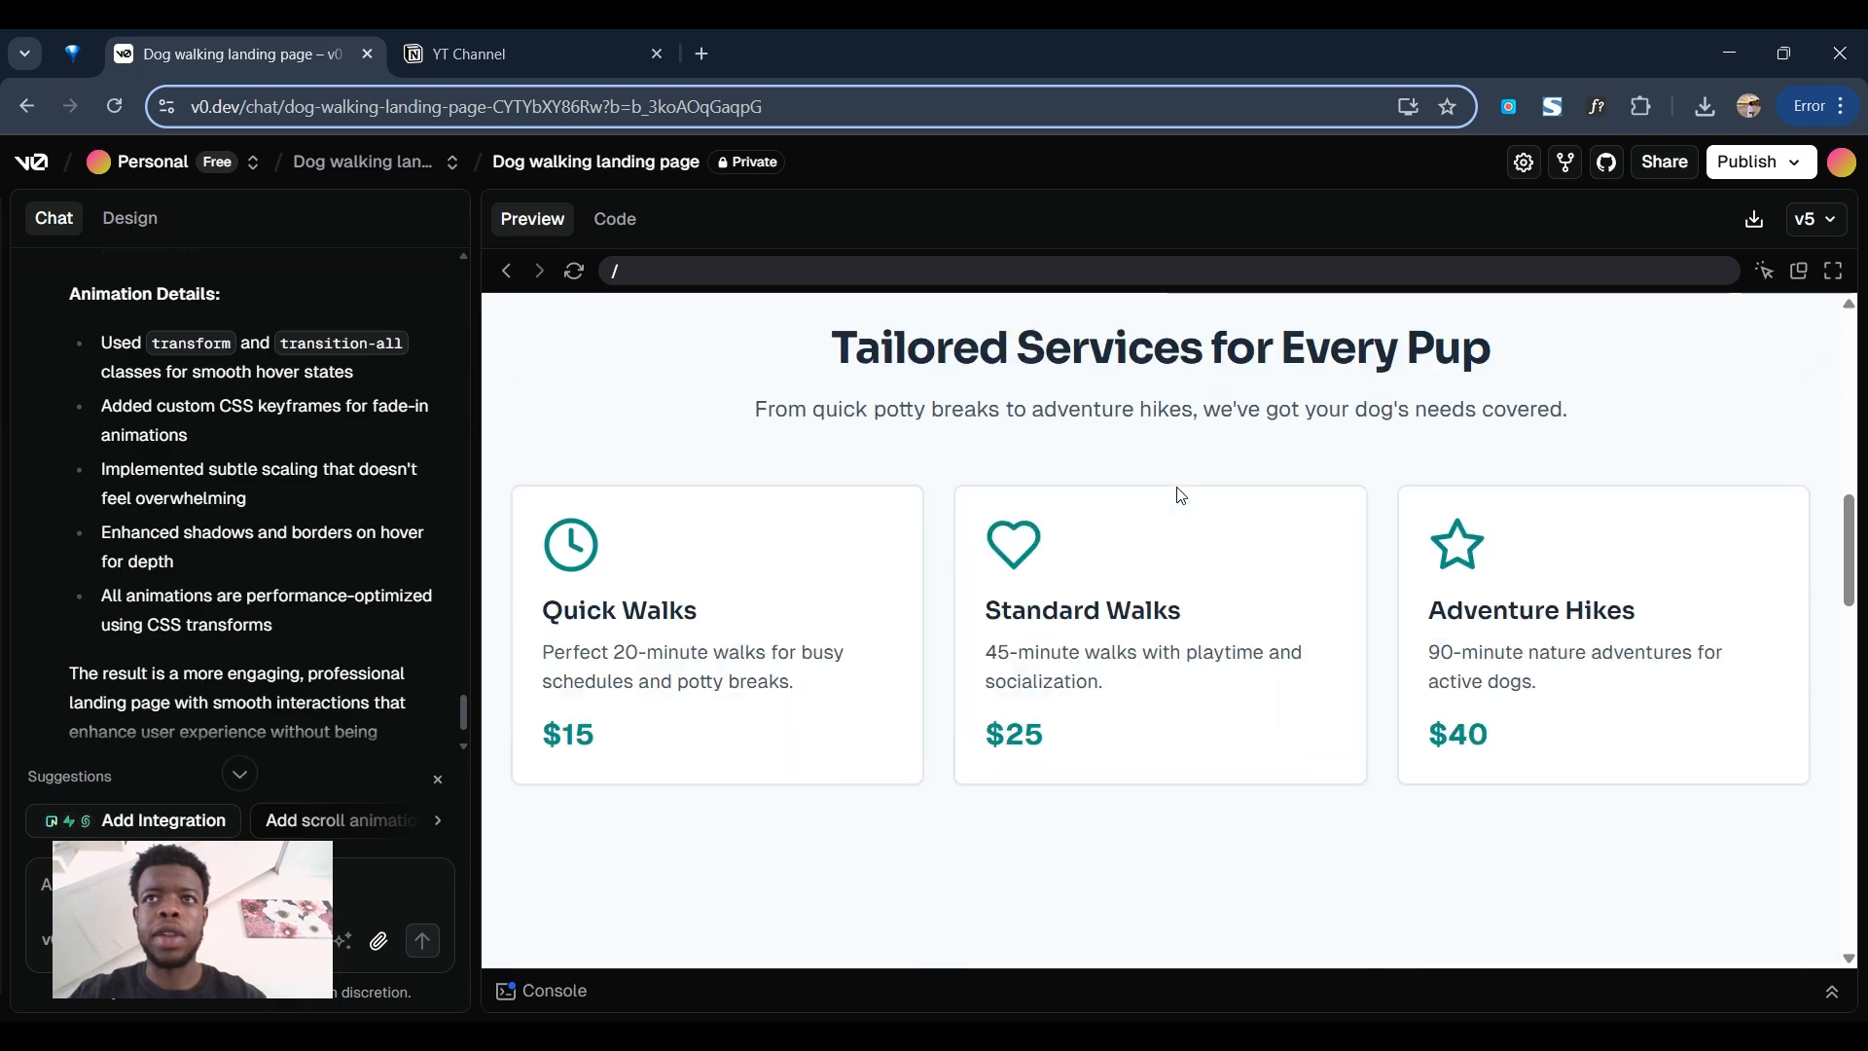
{"action": "scroll", "coordinate": [1180, 495], "scroll_direction": "down", "scroll_amount": 5}
{"action": "scroll", "coordinate": [1180, 495], "scroll_direction": "up", "scroll_amount": 15}
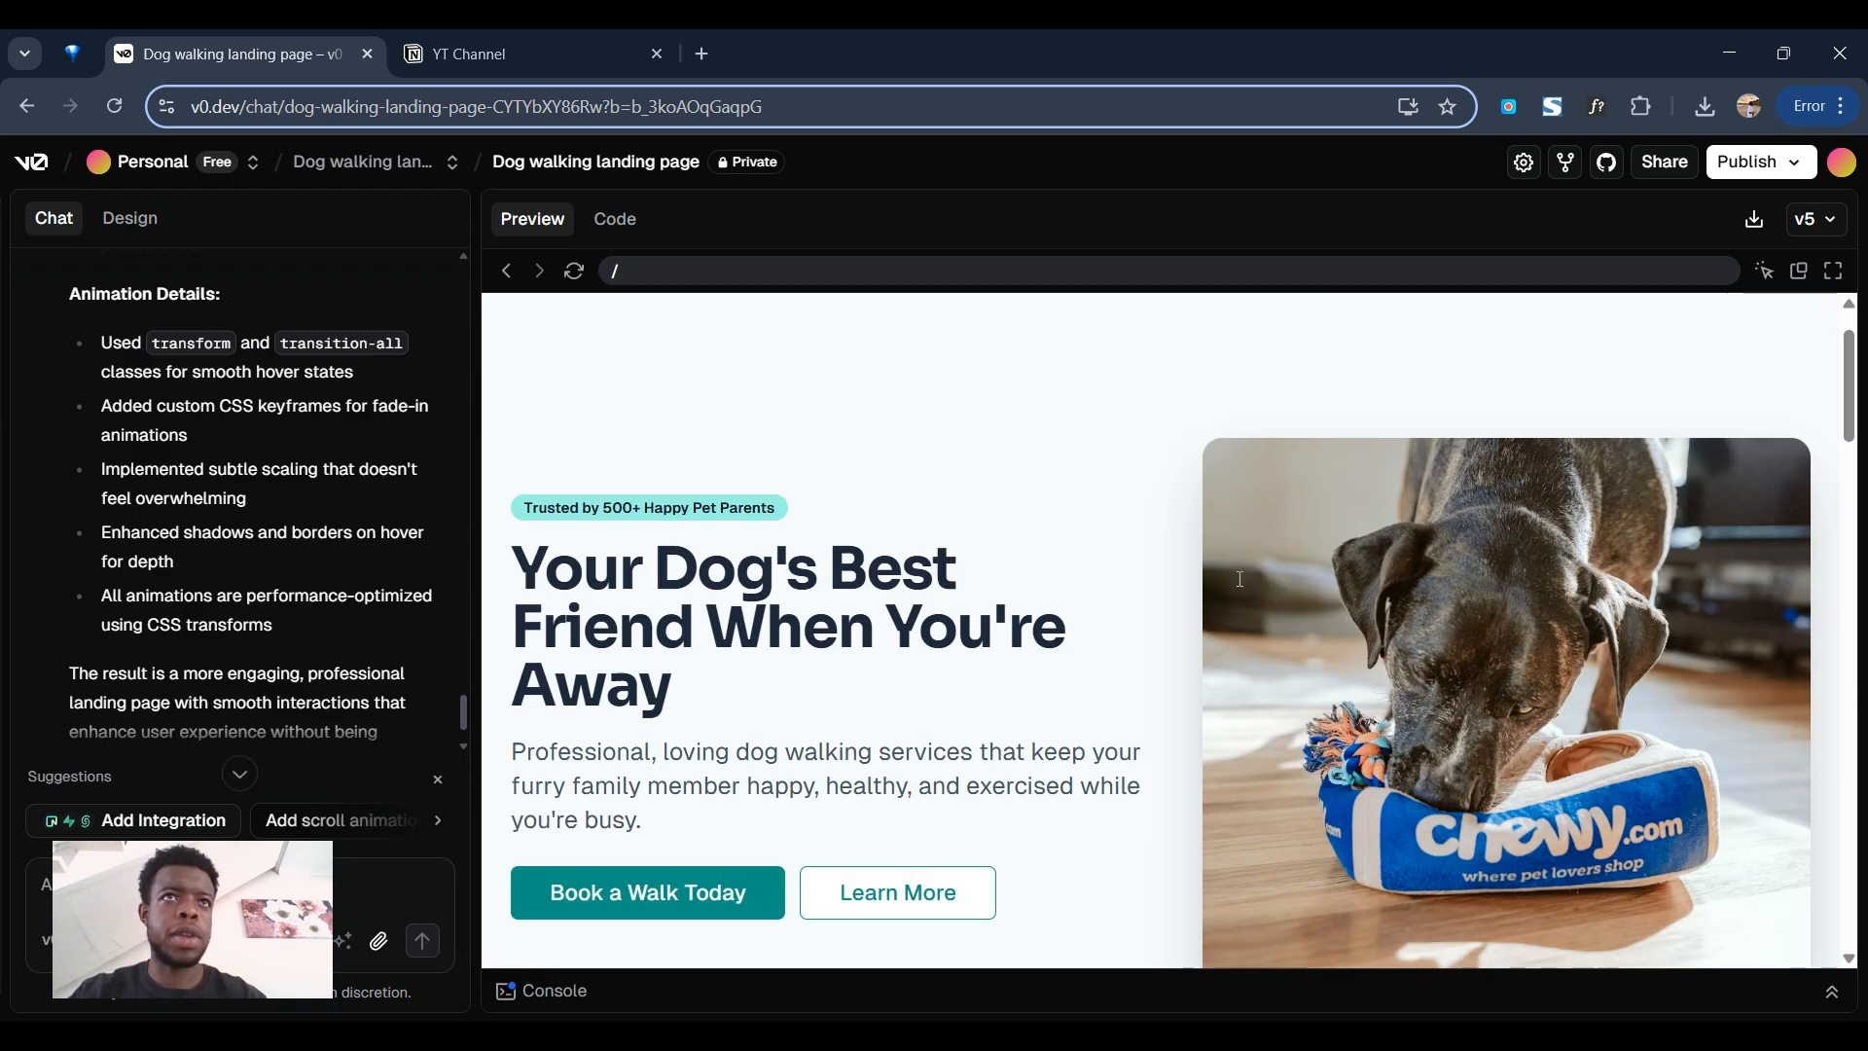
{"action": "scroll", "coordinate": [270, 309], "scroll_direction": "up", "scroll_amount": 2}
{"action": "left_click", "coordinate": [136, 221]}
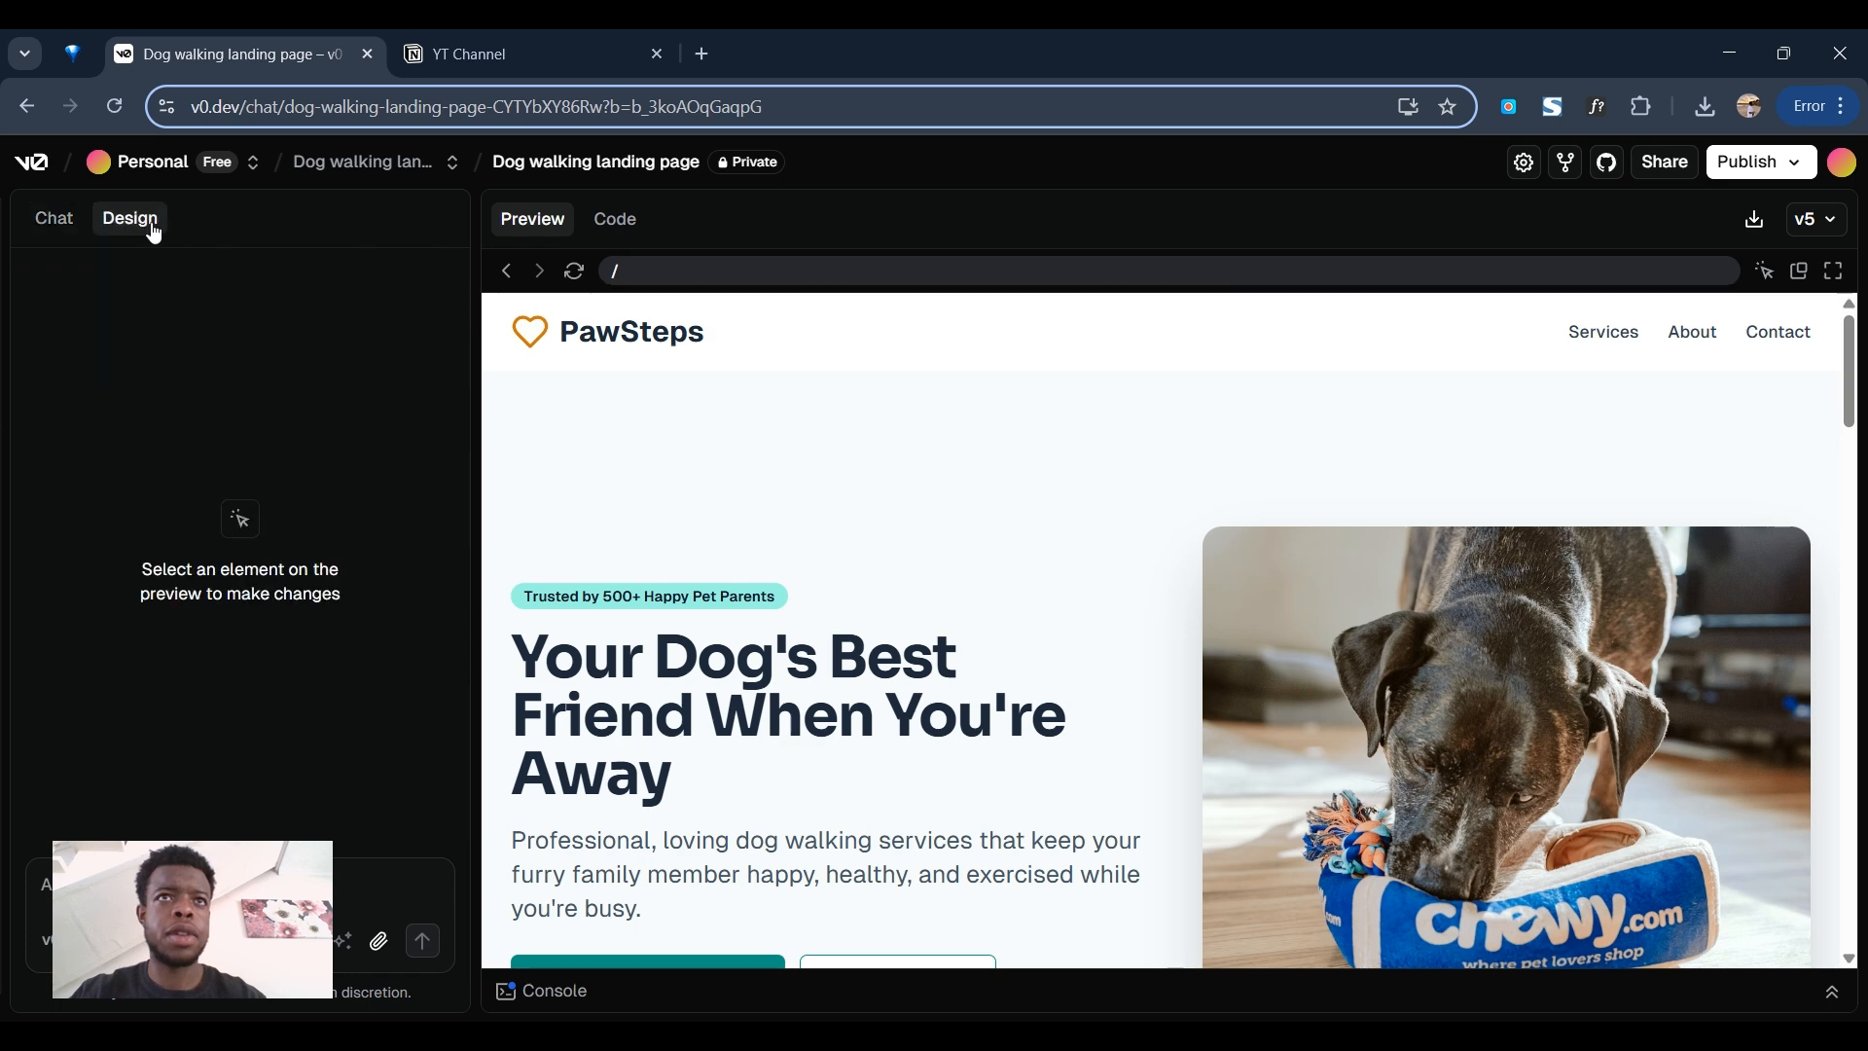
- Replace the hero heading's text with "Because Every Pup Needs a Bestie While You’re Away" and save the change
{"action": "scroll", "coordinate": [730, 703], "scroll_direction": "down", "scroll_amount": 3}
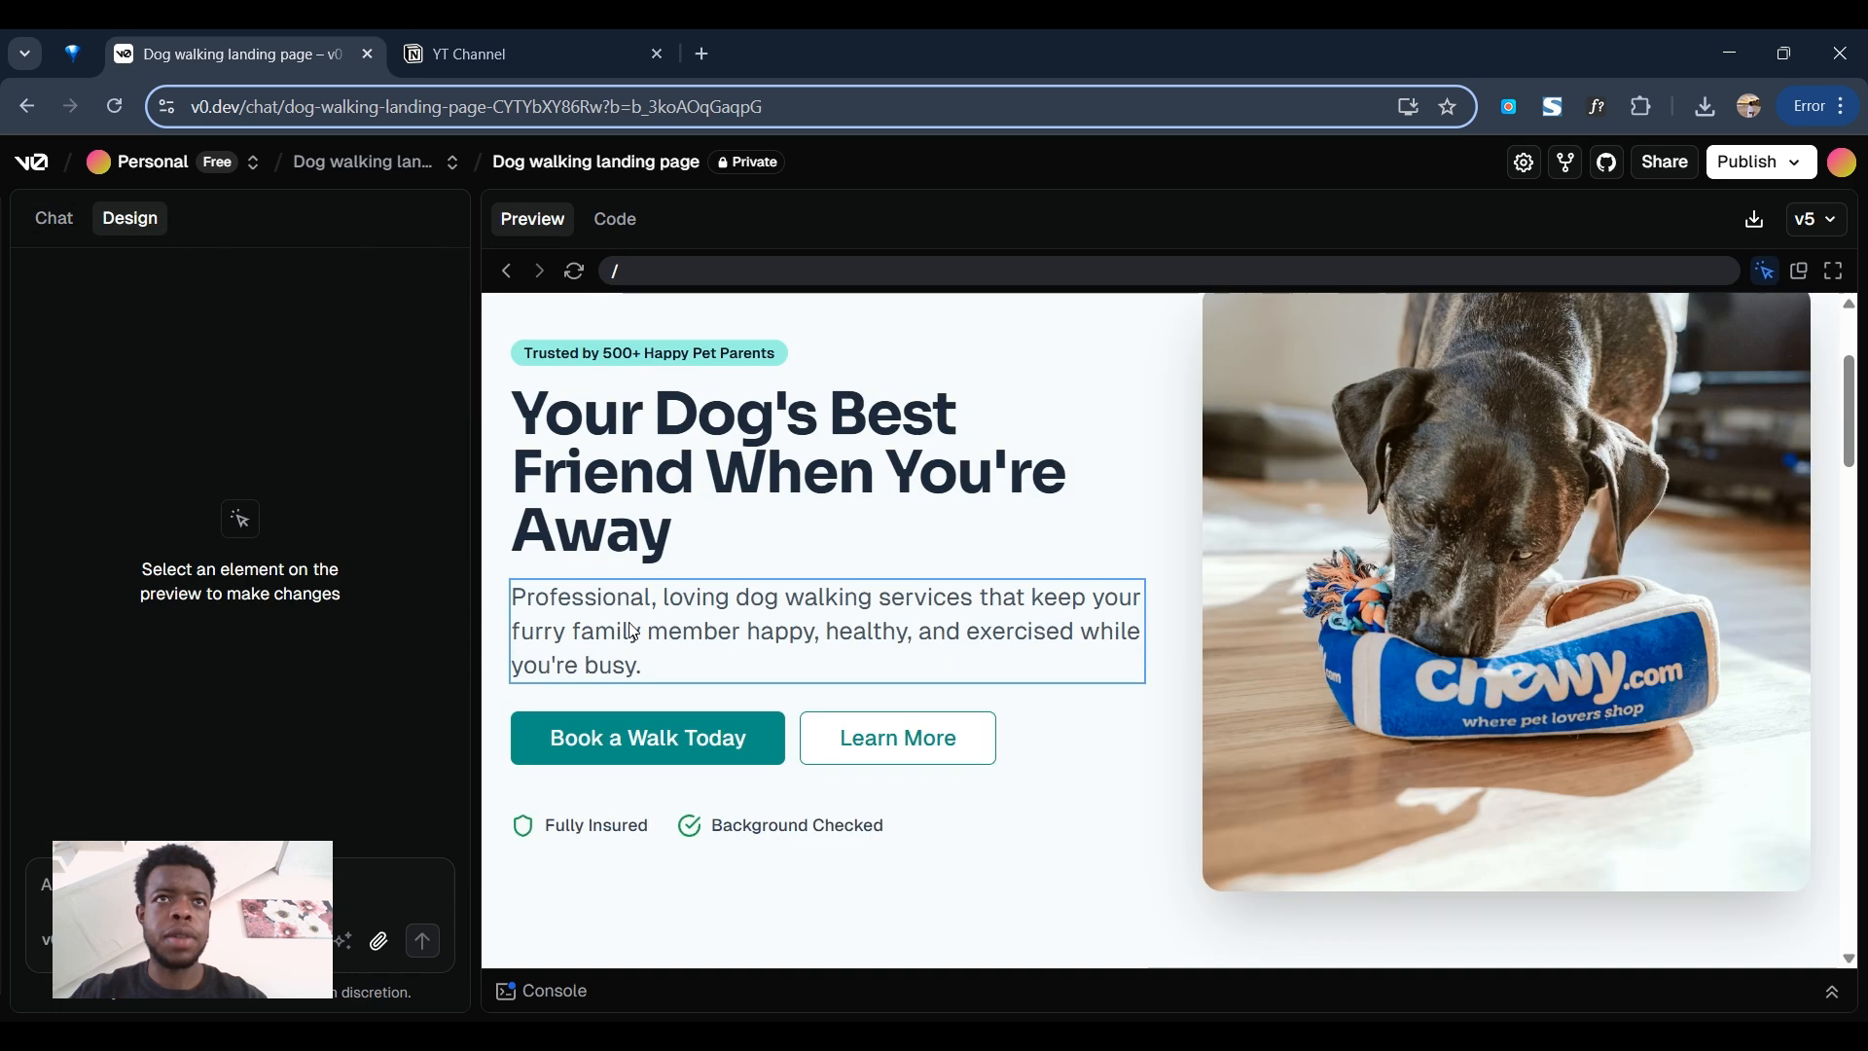
{"action": "left_click", "coordinate": [603, 498]}
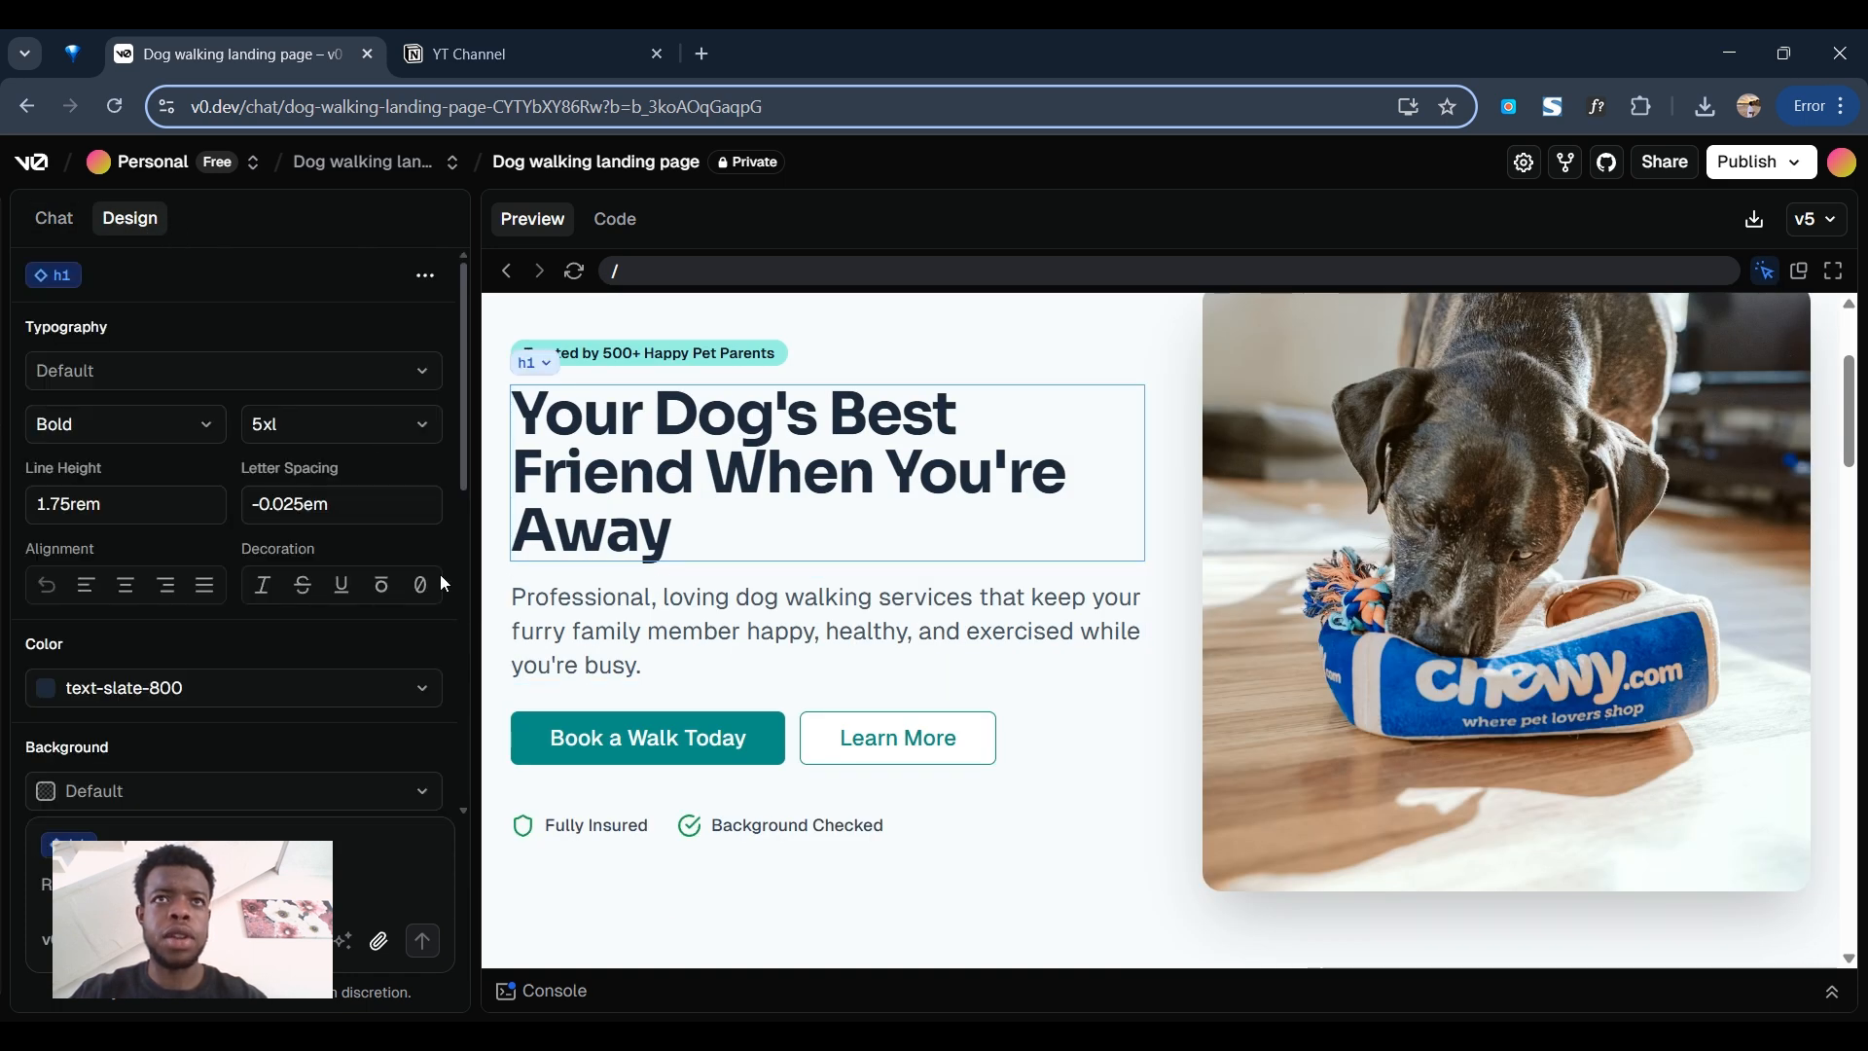
{"action": "scroll", "coordinate": [310, 698], "scroll_direction": "down", "scroll_amount": 1}
{"action": "scroll", "coordinate": [309, 698], "scroll_direction": "down", "scroll_amount": 10}
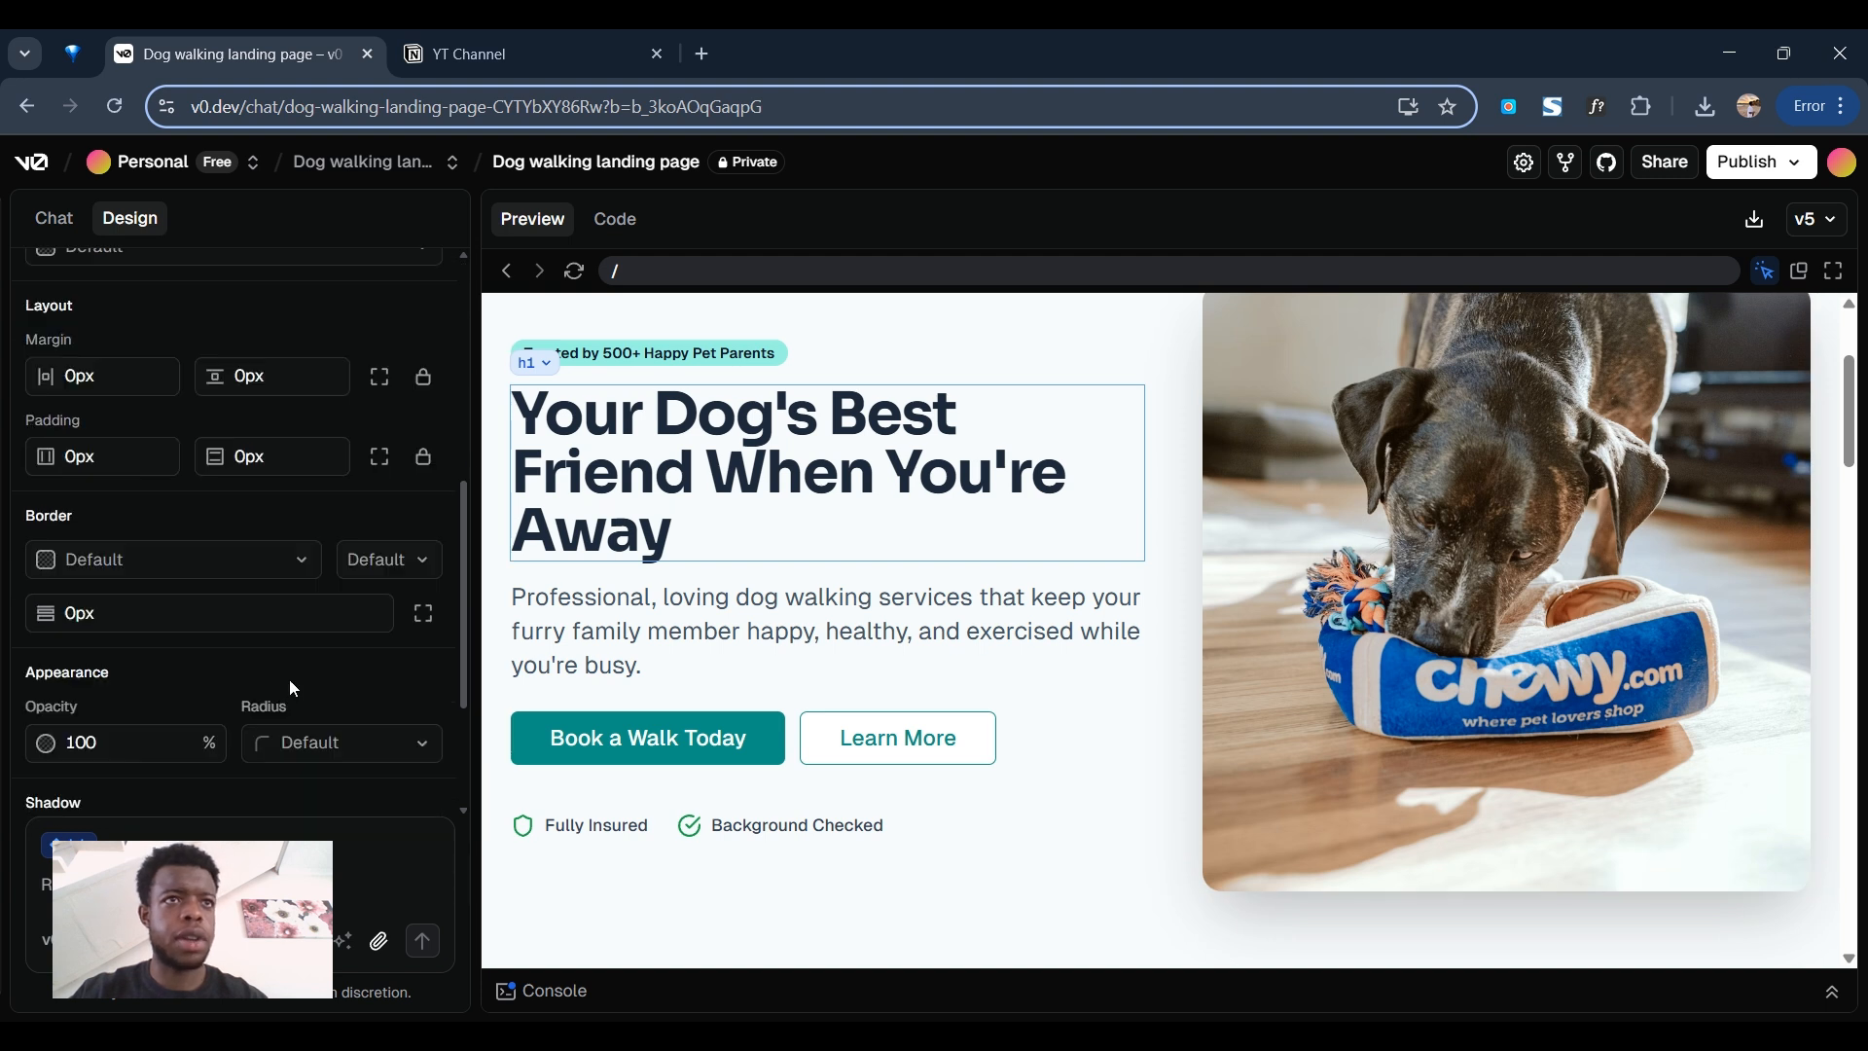
{"action": "triple_click", "coordinate": [239, 724]}
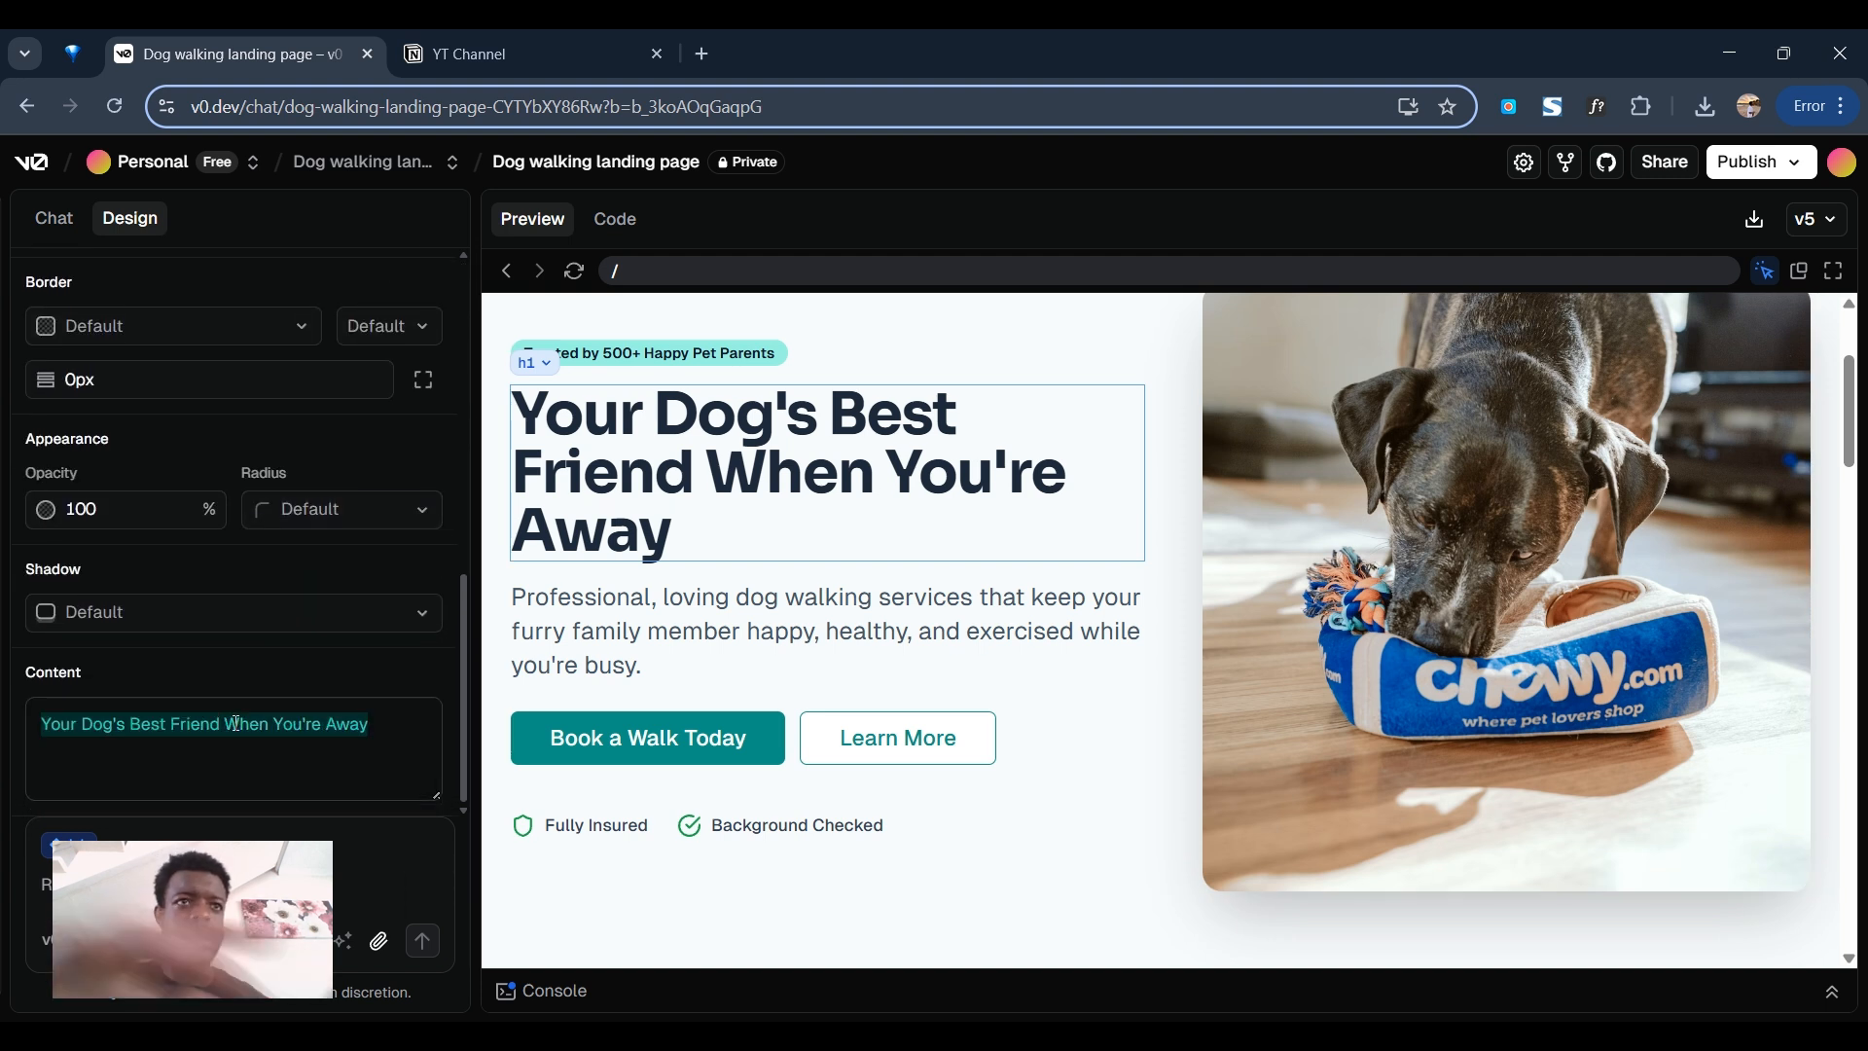
{"action": "type", "text": "Because Every Pup Needs a Bestie While You're Away"}
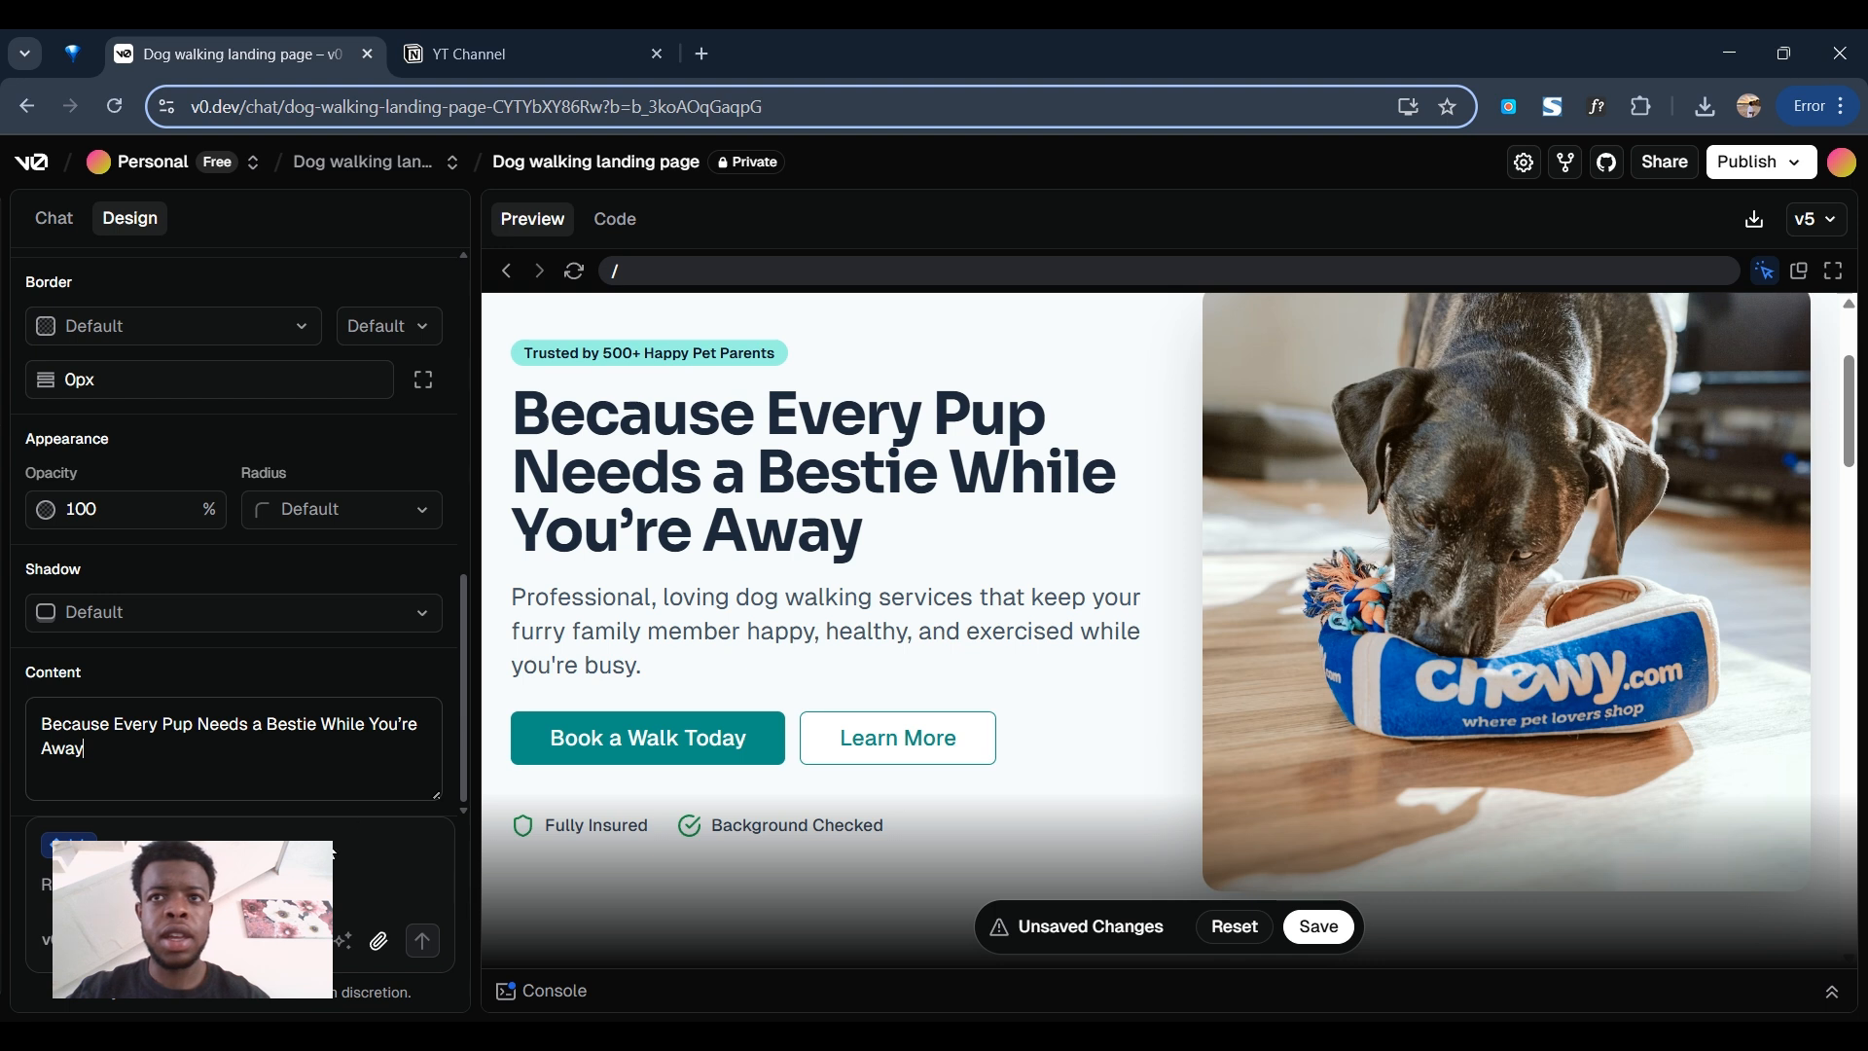
{"action": "left_click", "coordinate": [1318, 926]}
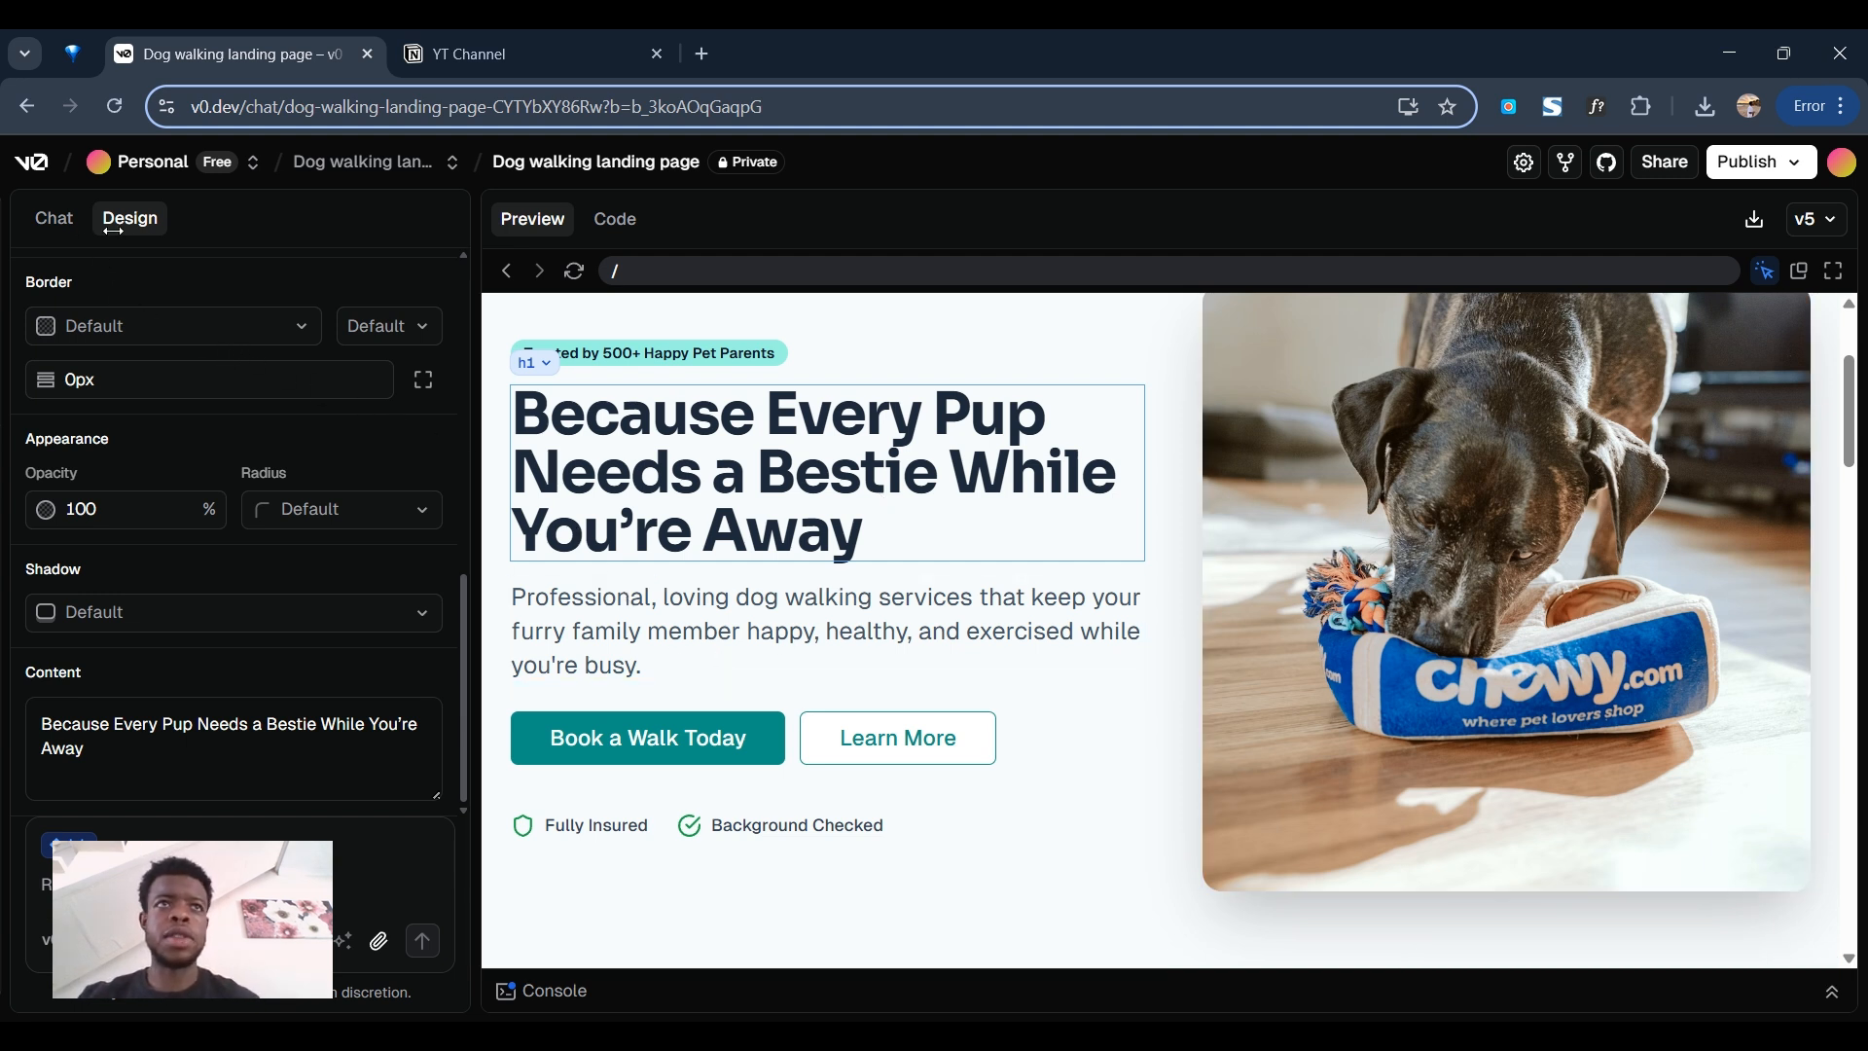
- Check the hero section with its new heading in the page preview and expand the preview to full screen
{"action": "scroll", "coordinate": [1327, 637], "scroll_direction": "up", "scroll_amount": 3}
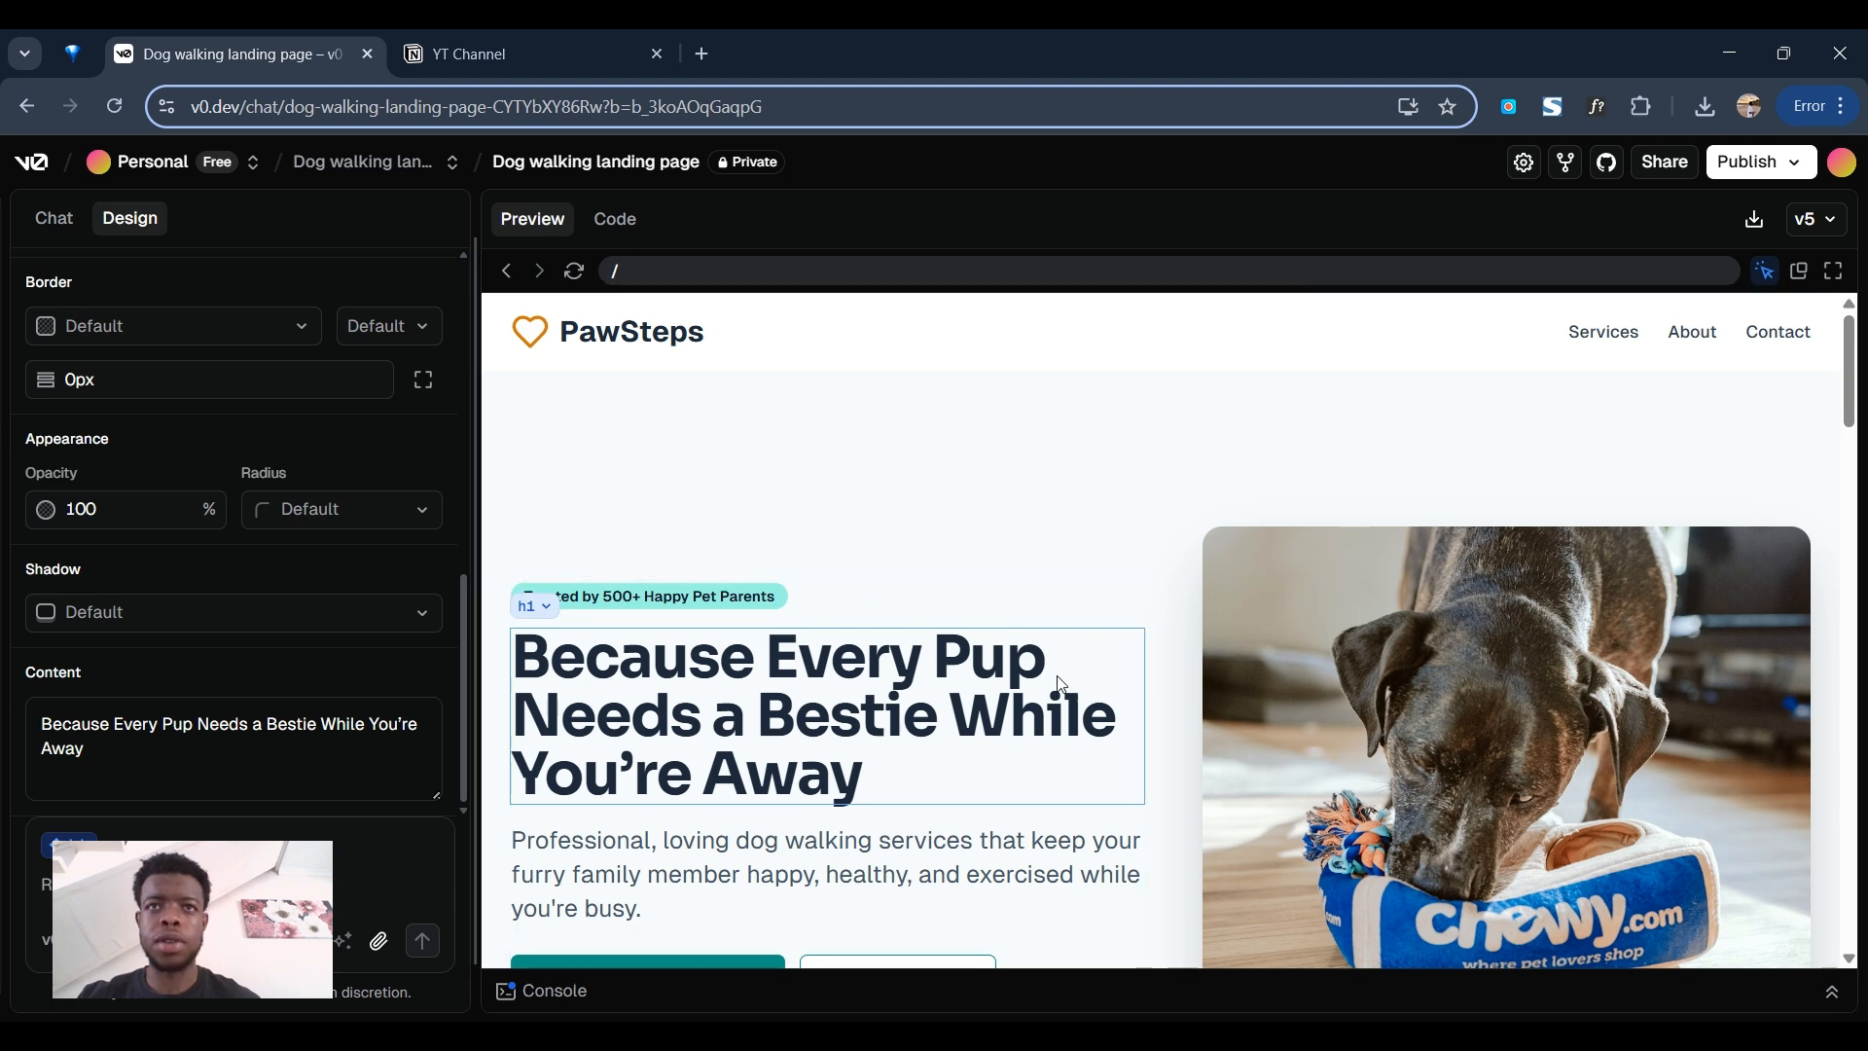
{"action": "scroll", "coordinate": [647, 545], "scroll_direction": "down", "scroll_amount": 4}
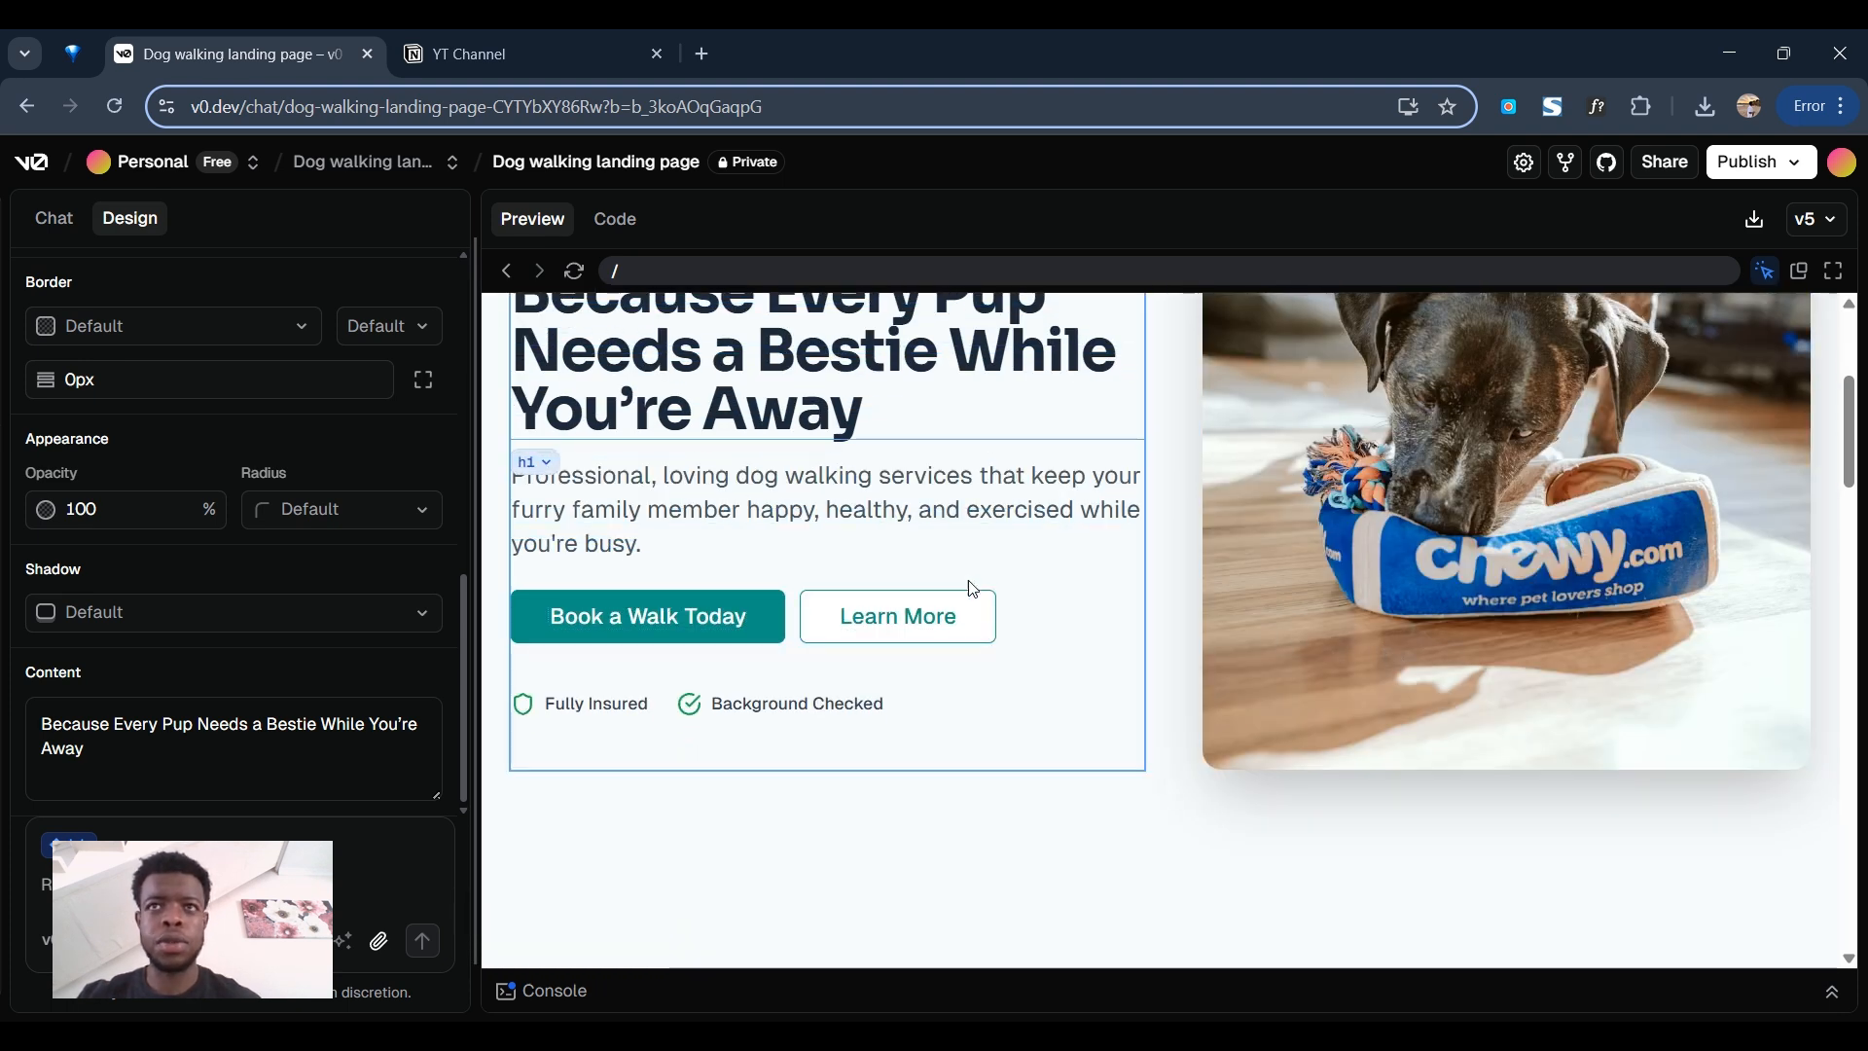
{"action": "scroll", "coordinate": [973, 588], "scroll_direction": "up", "scroll_amount": 3}
{"action": "scroll", "coordinate": [884, 567], "scroll_direction": "down", "scroll_amount": 3}
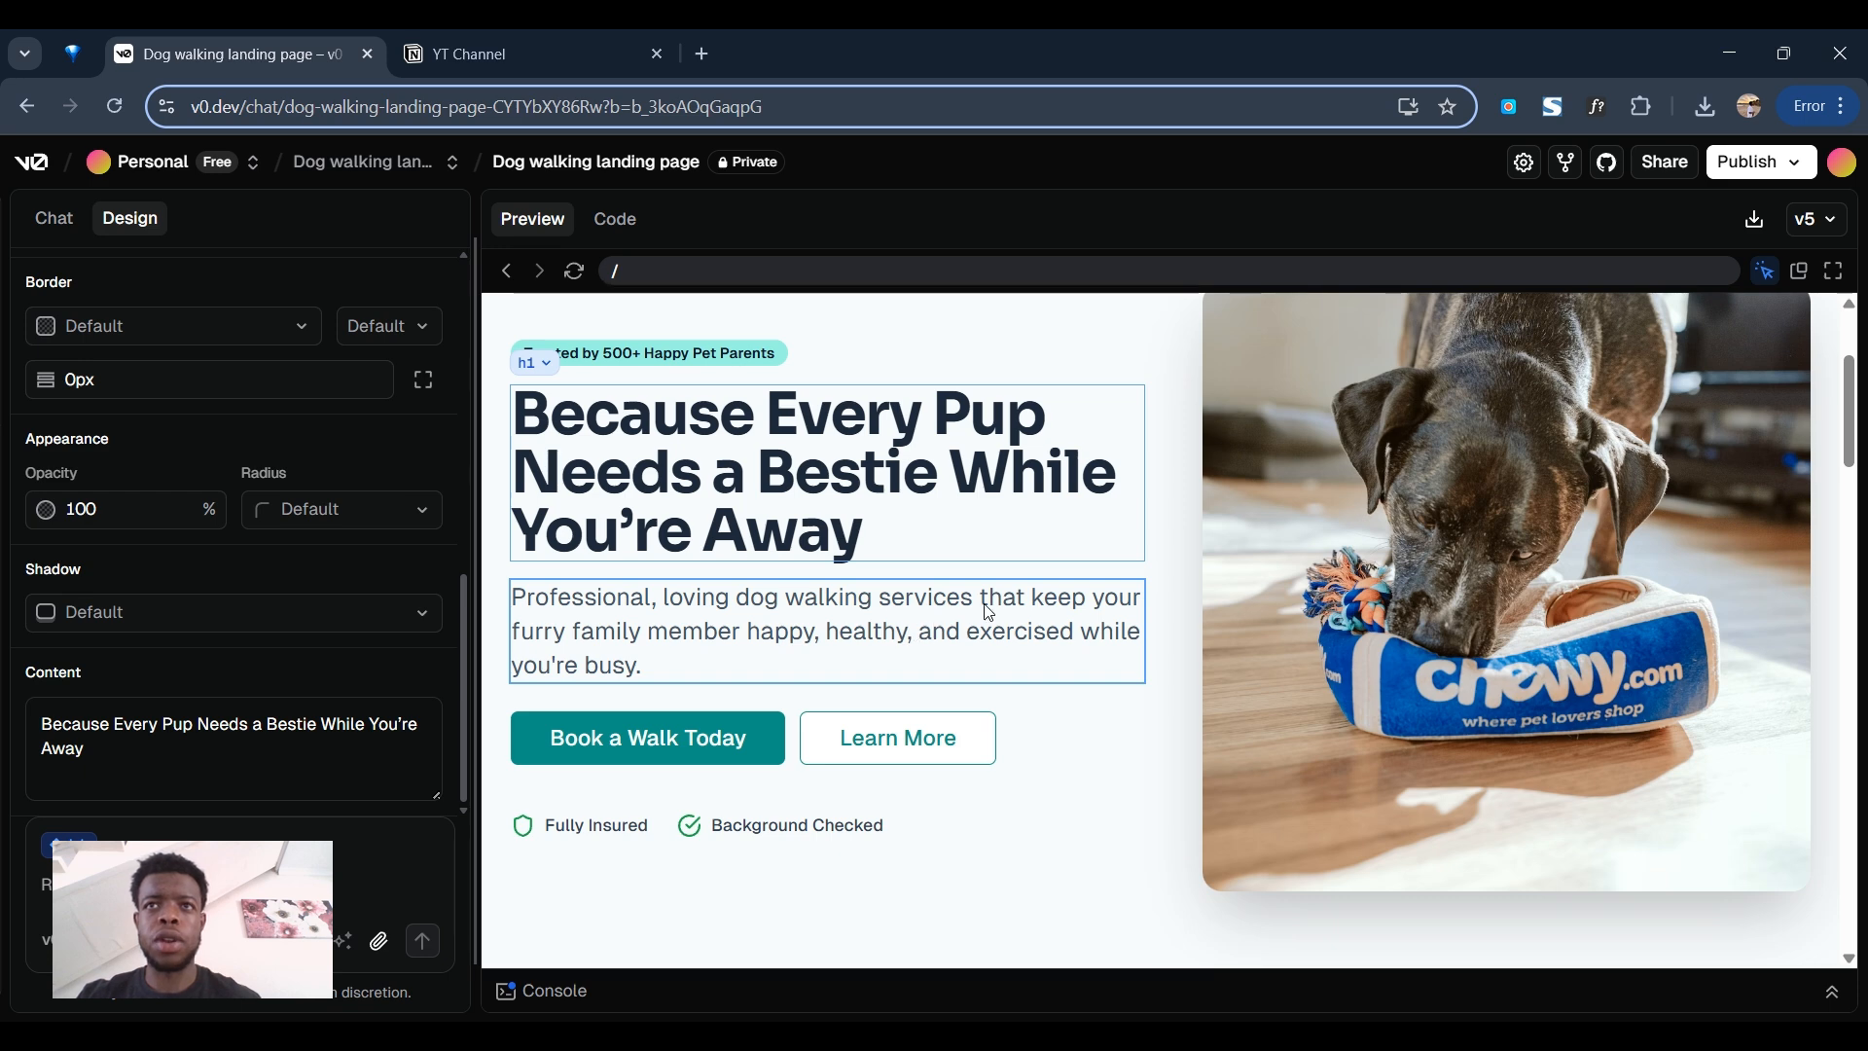
{"action": "scroll", "coordinate": [1136, 642], "scroll_direction": "down", "scroll_amount": 2}
{"action": "scroll", "coordinate": [1280, 568], "scroll_direction": "up", "scroll_amount": 3}
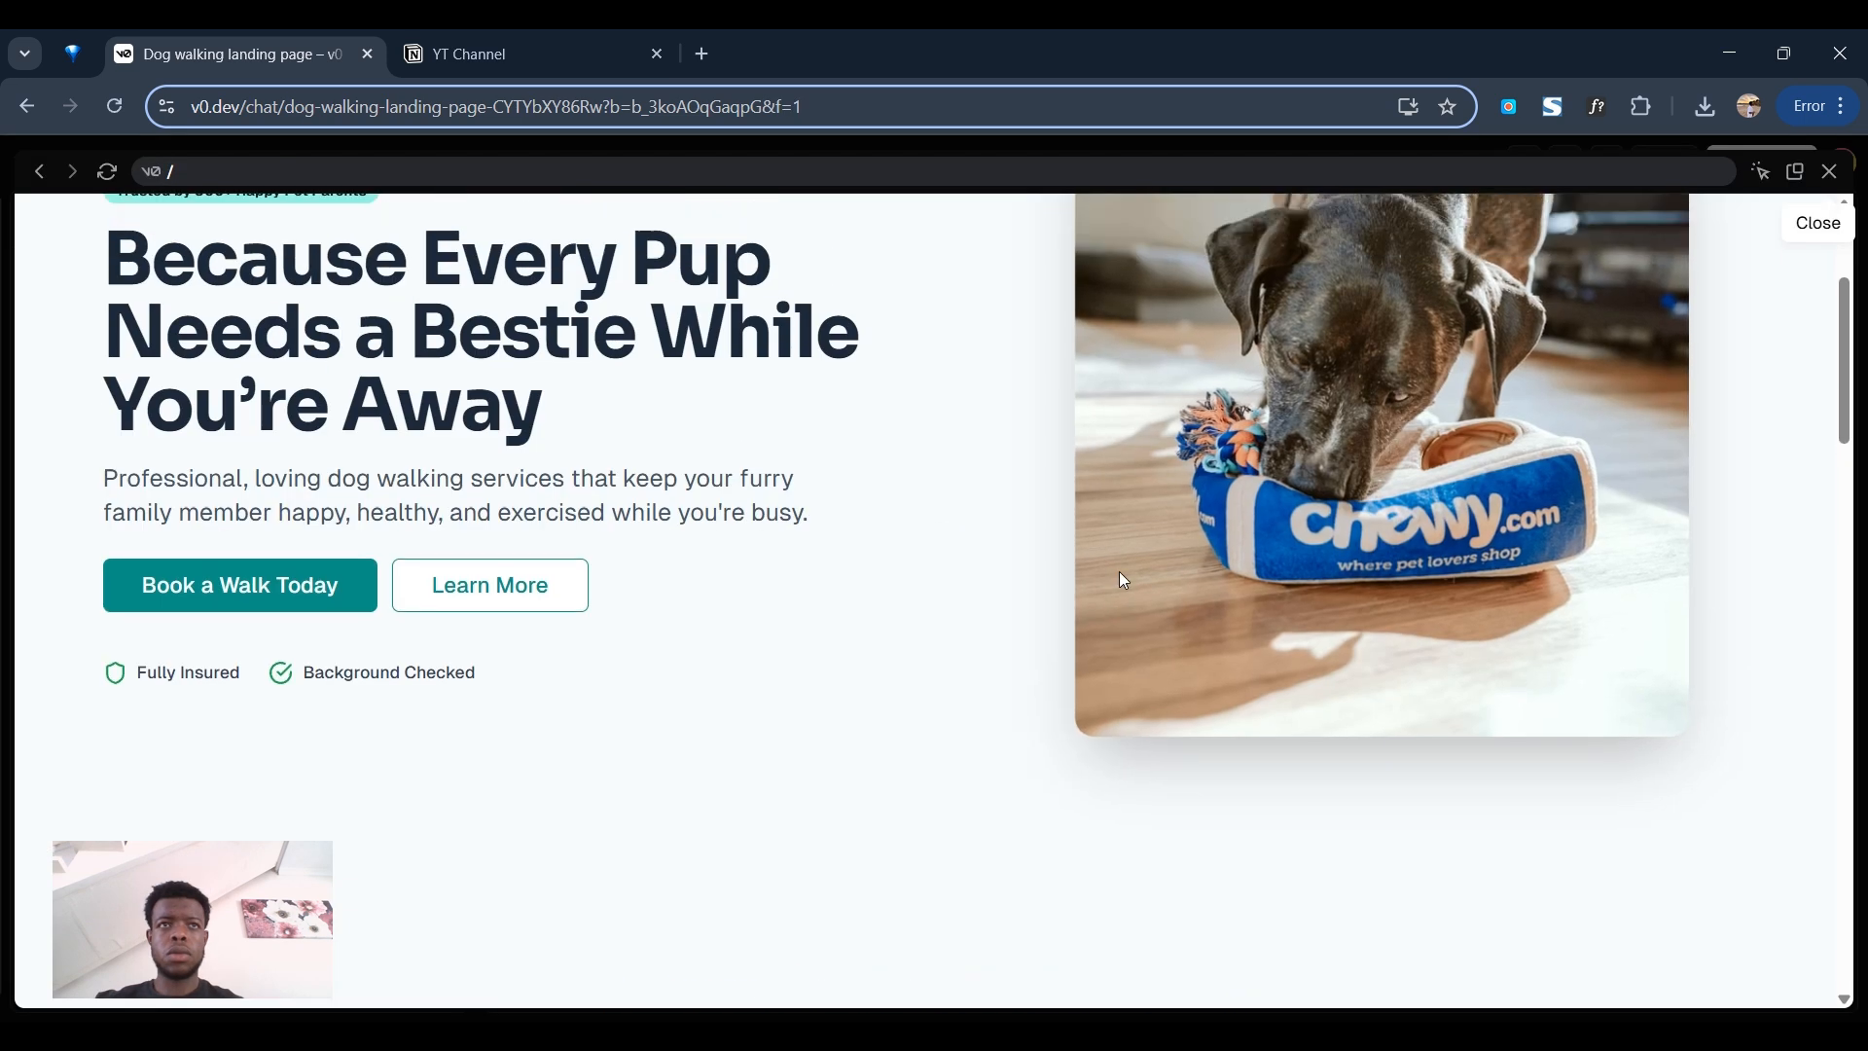
- Examine the full-screen page from the header and hero section down to the "Tailored Services for Every Pup" cards
{"action": "scroll", "coordinate": [1124, 581], "scroll_direction": "up", "scroll_amount": 3}
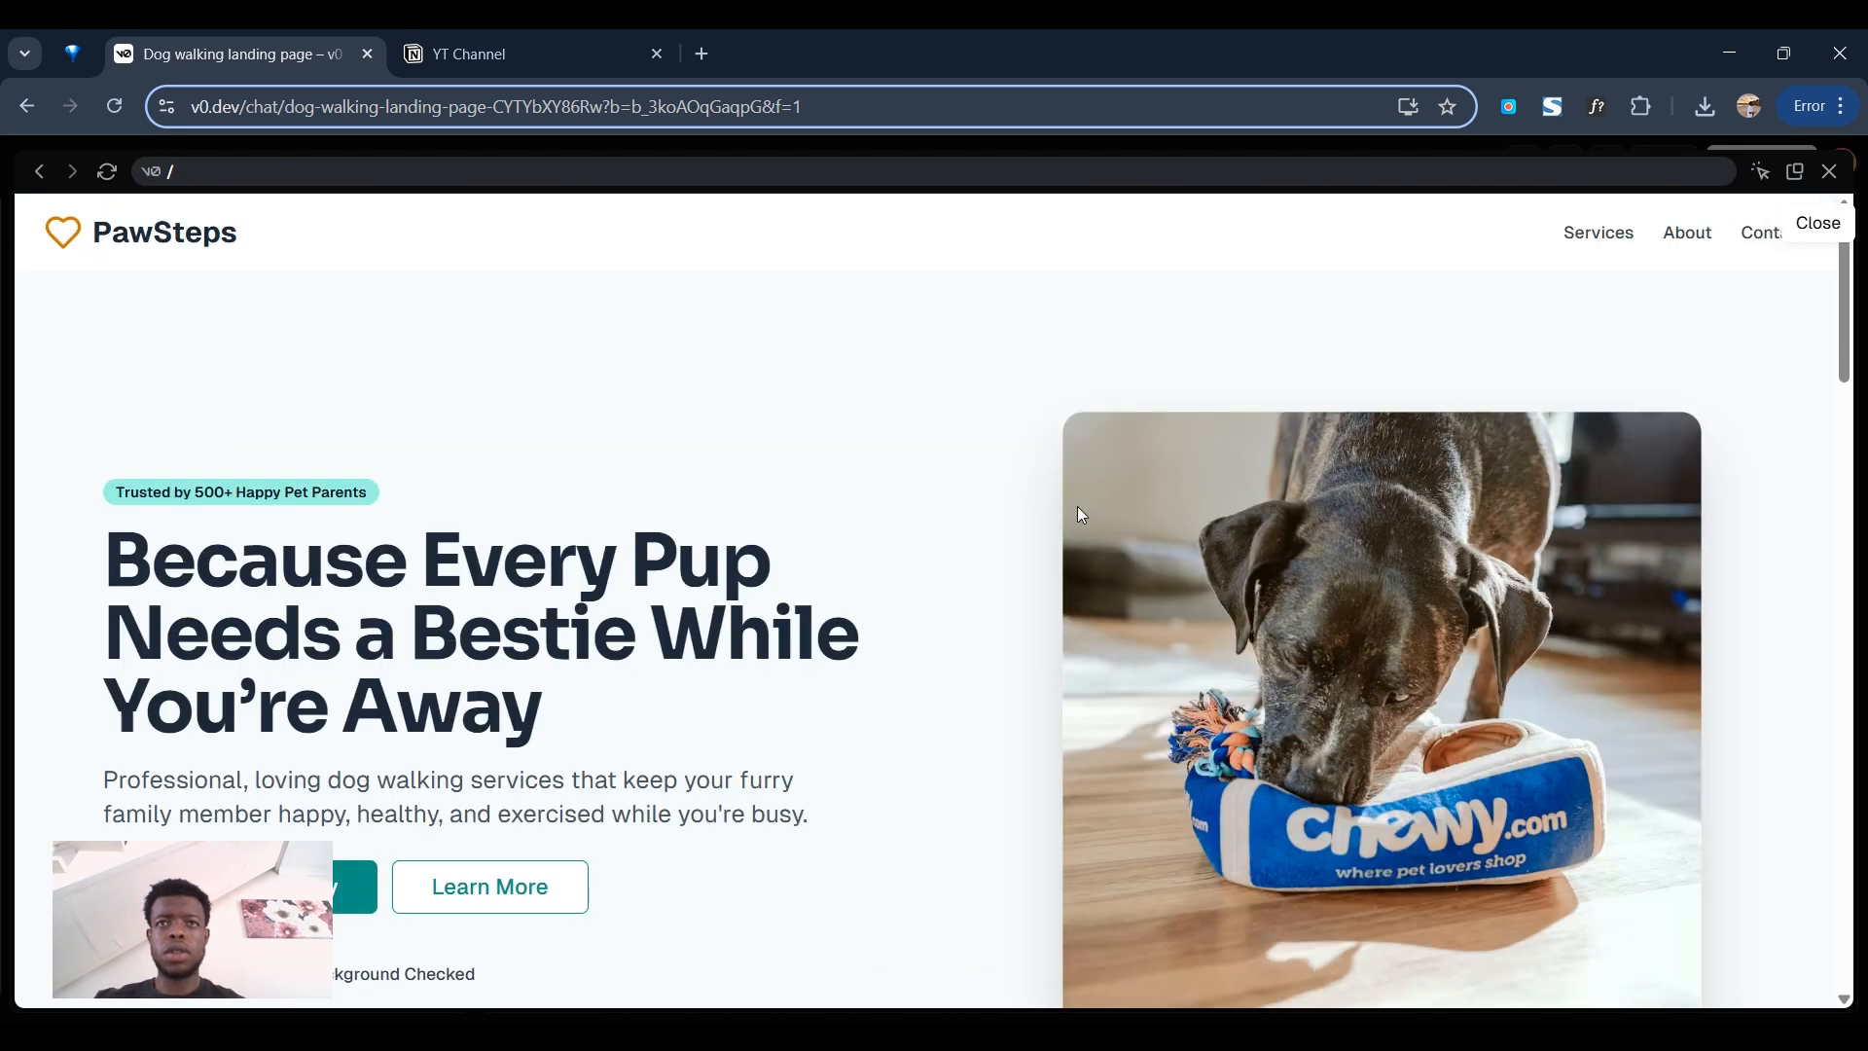
{"action": "scroll", "coordinate": [1080, 525], "scroll_direction": "down", "scroll_amount": 4}
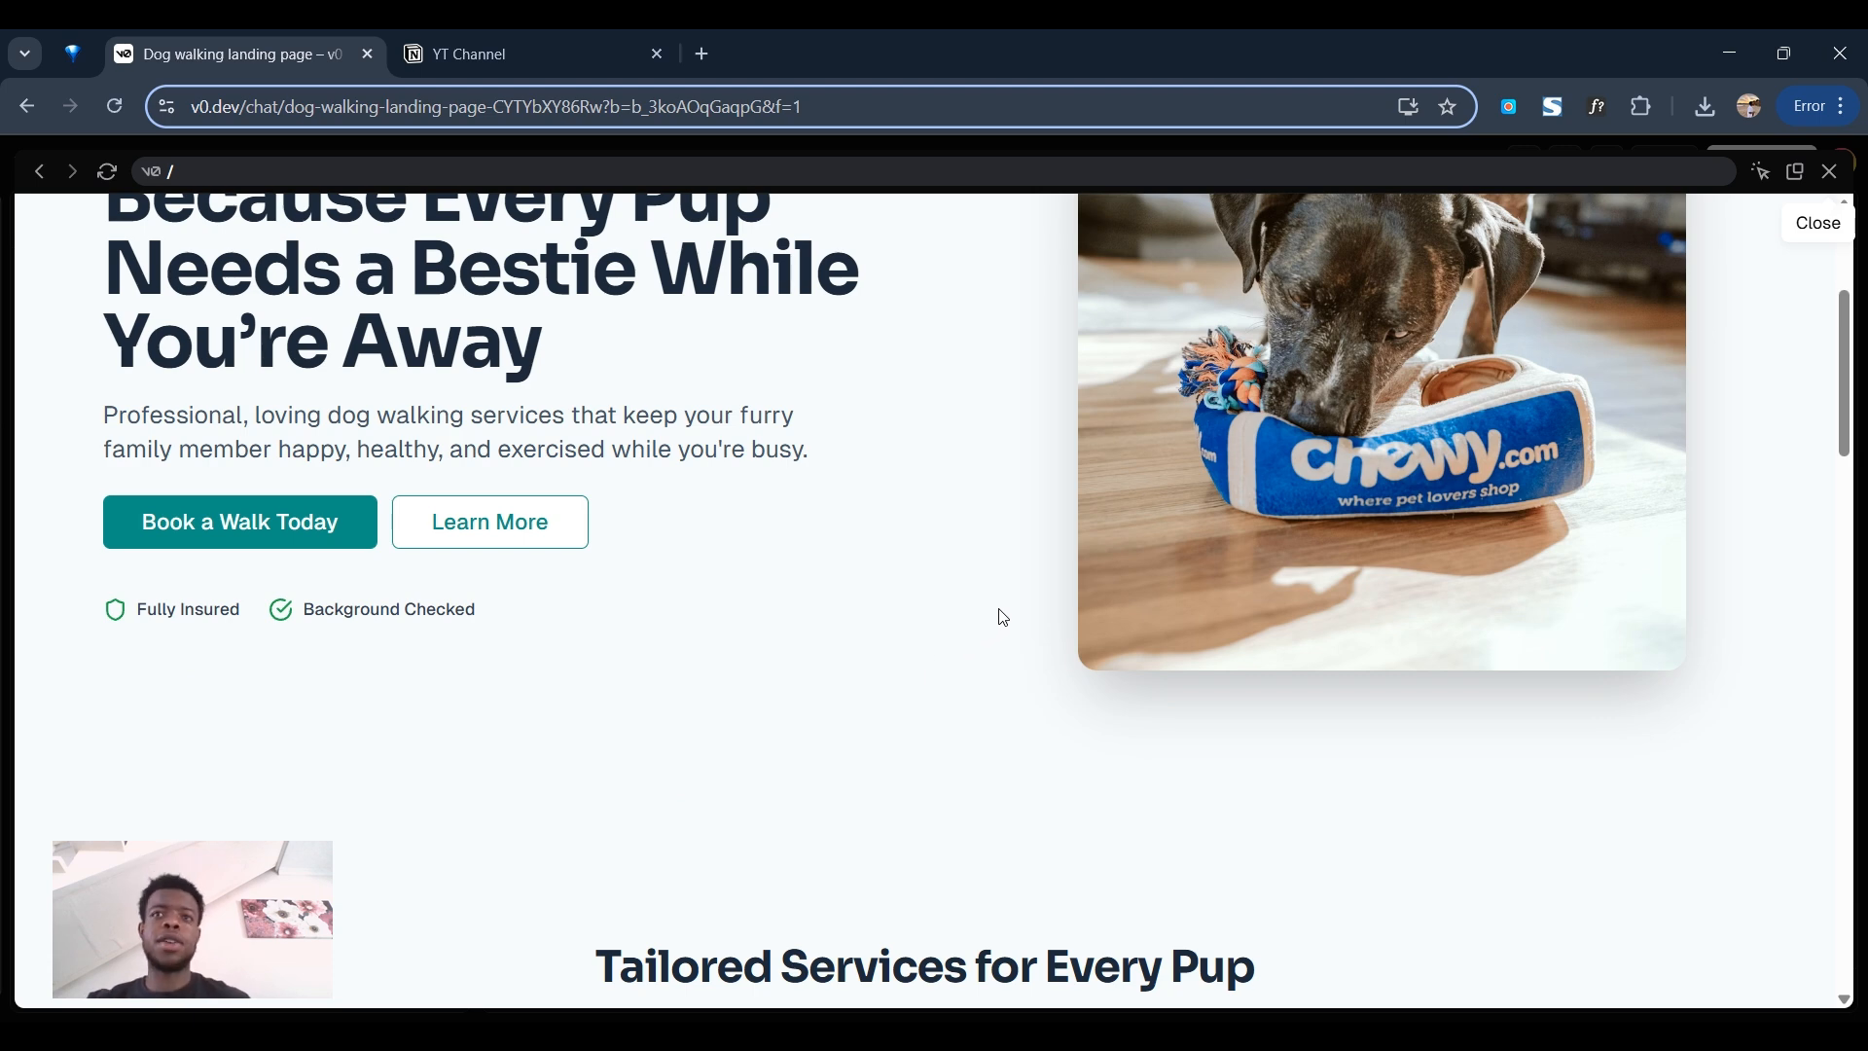
{"action": "scroll", "coordinate": [855, 538], "scroll_direction": "up", "scroll_amount": 4}
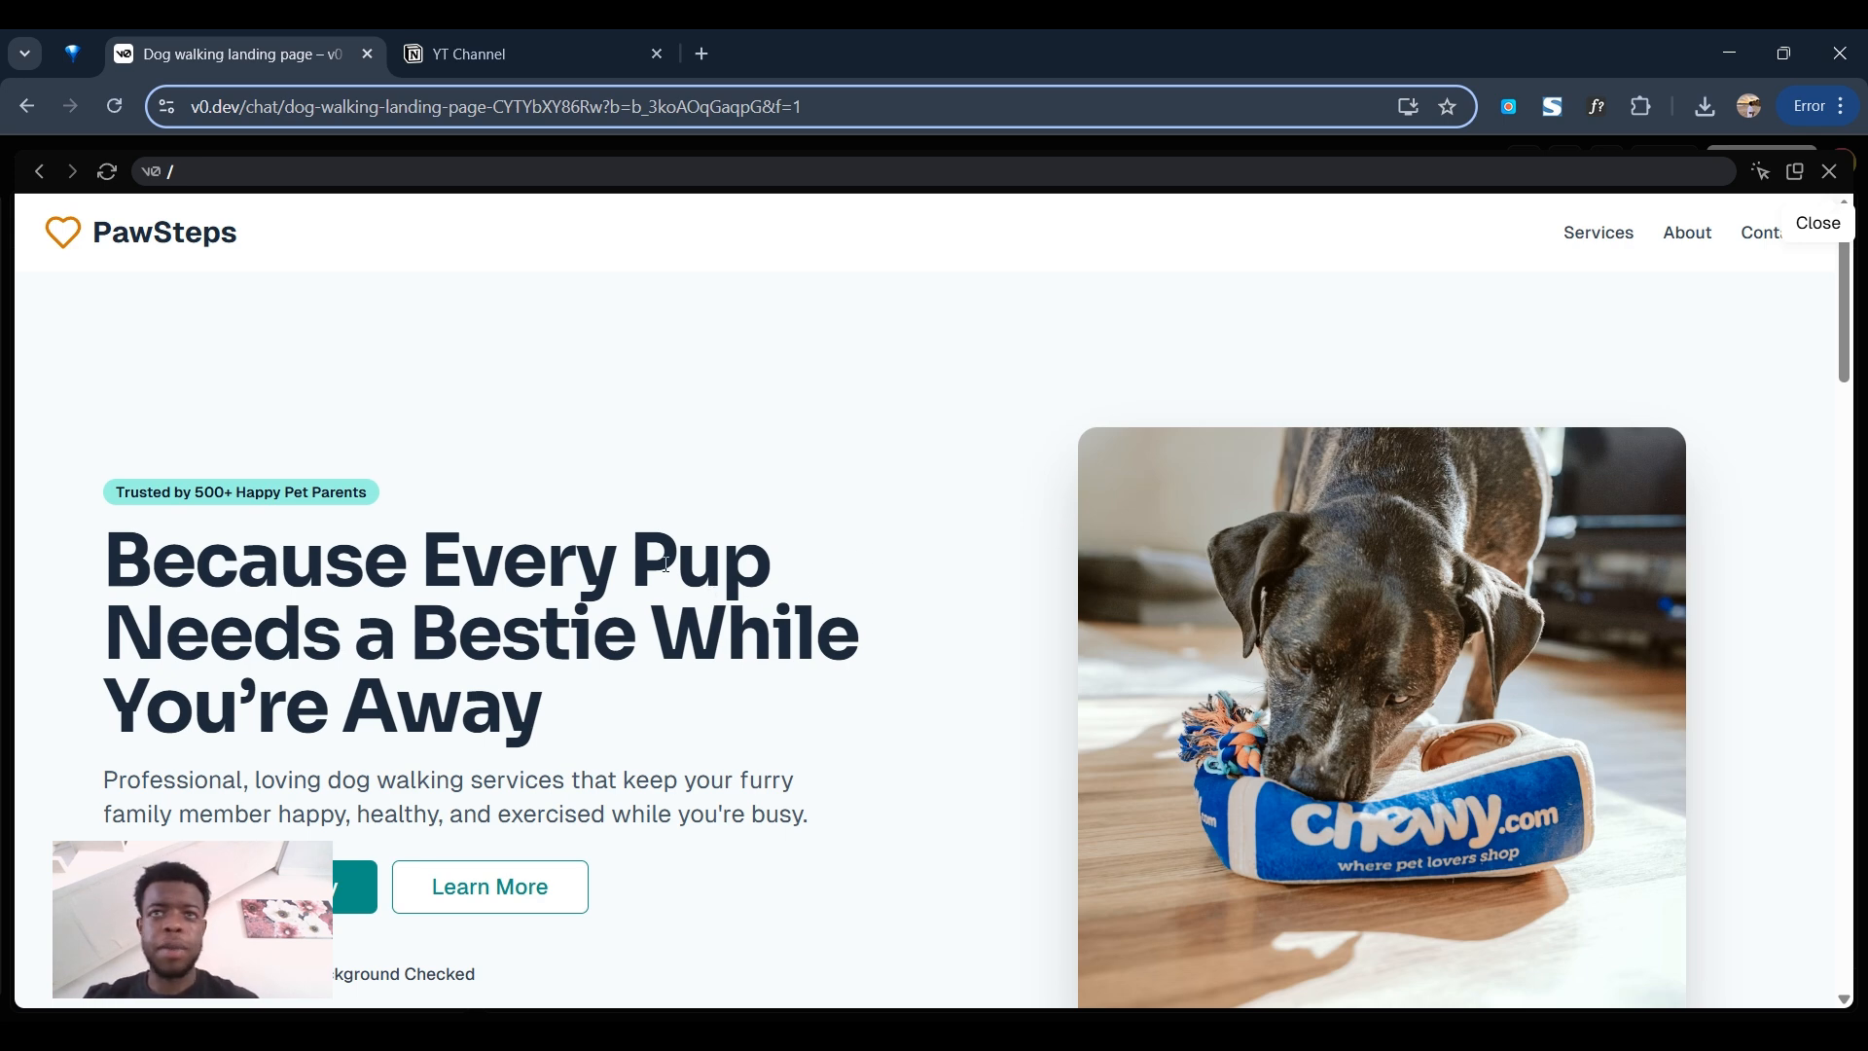
{"action": "scroll", "coordinate": [493, 748], "scroll_direction": "down", "scroll_amount": 5}
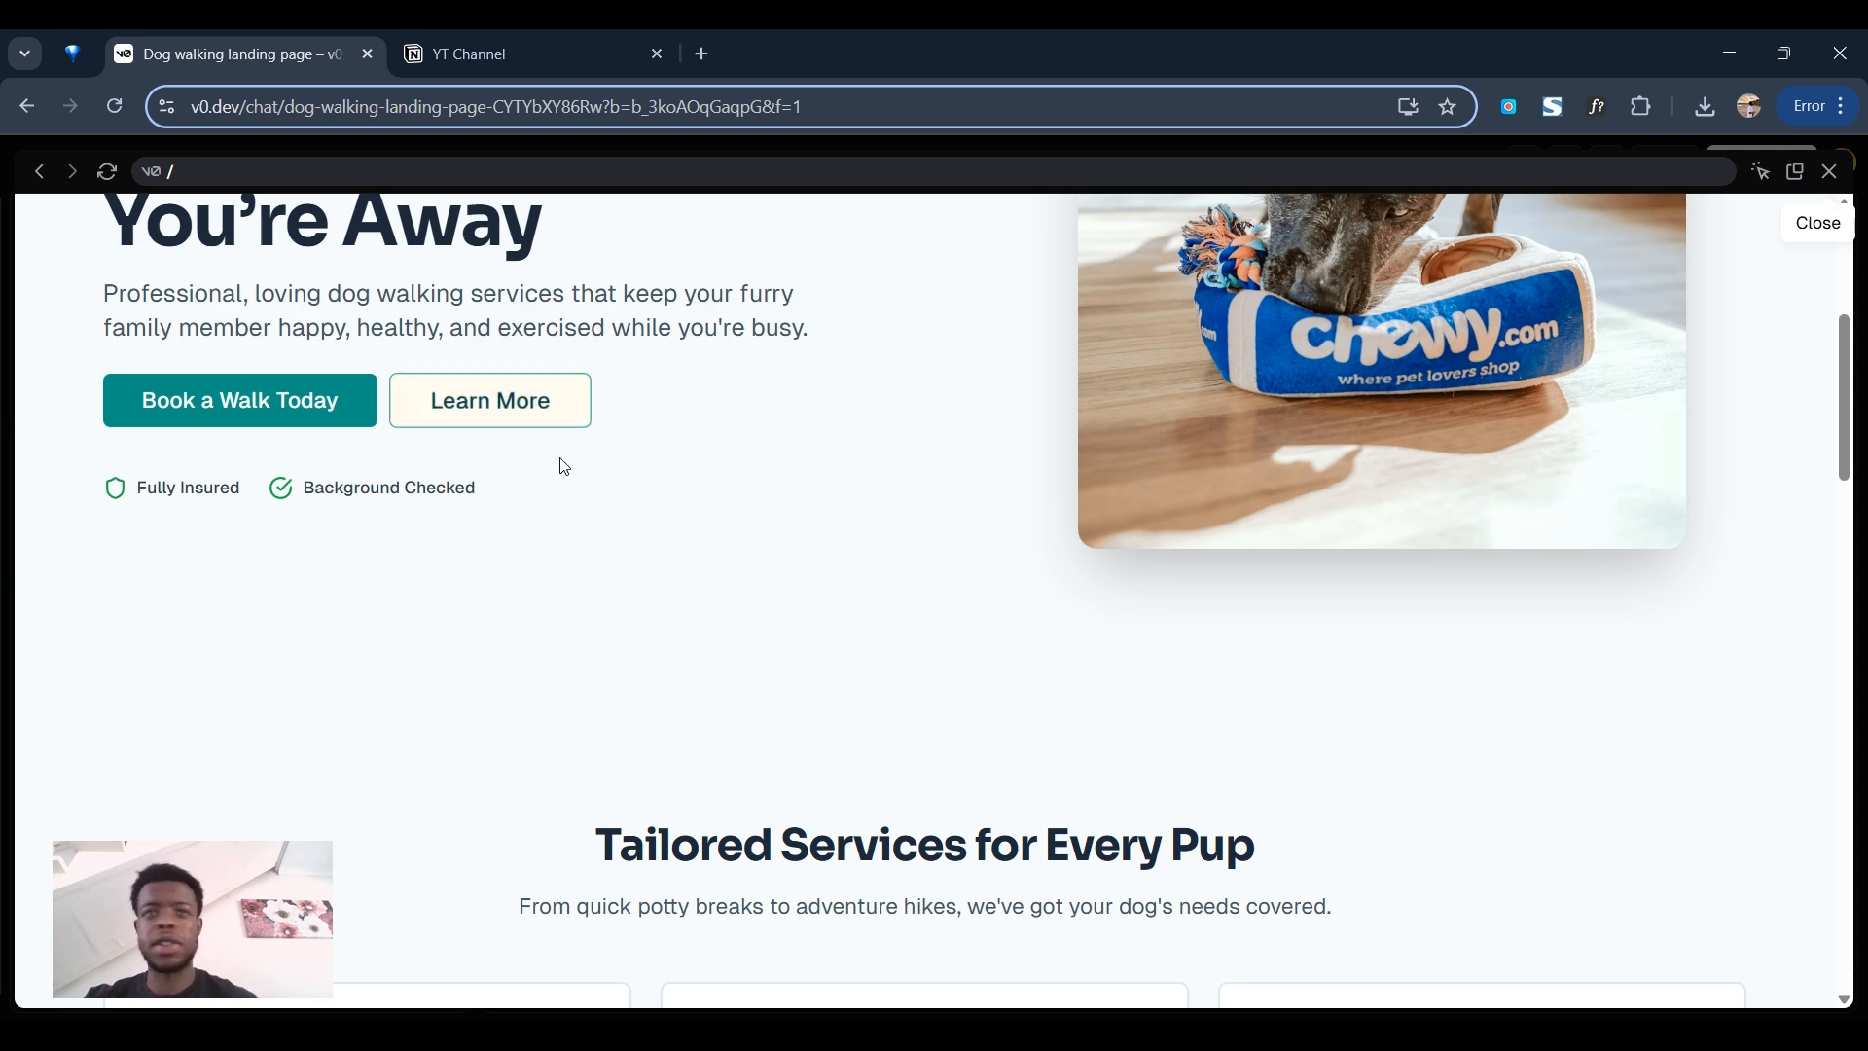
{"action": "scroll", "coordinate": [769, 448], "scroll_direction": "down", "scroll_amount": 5}
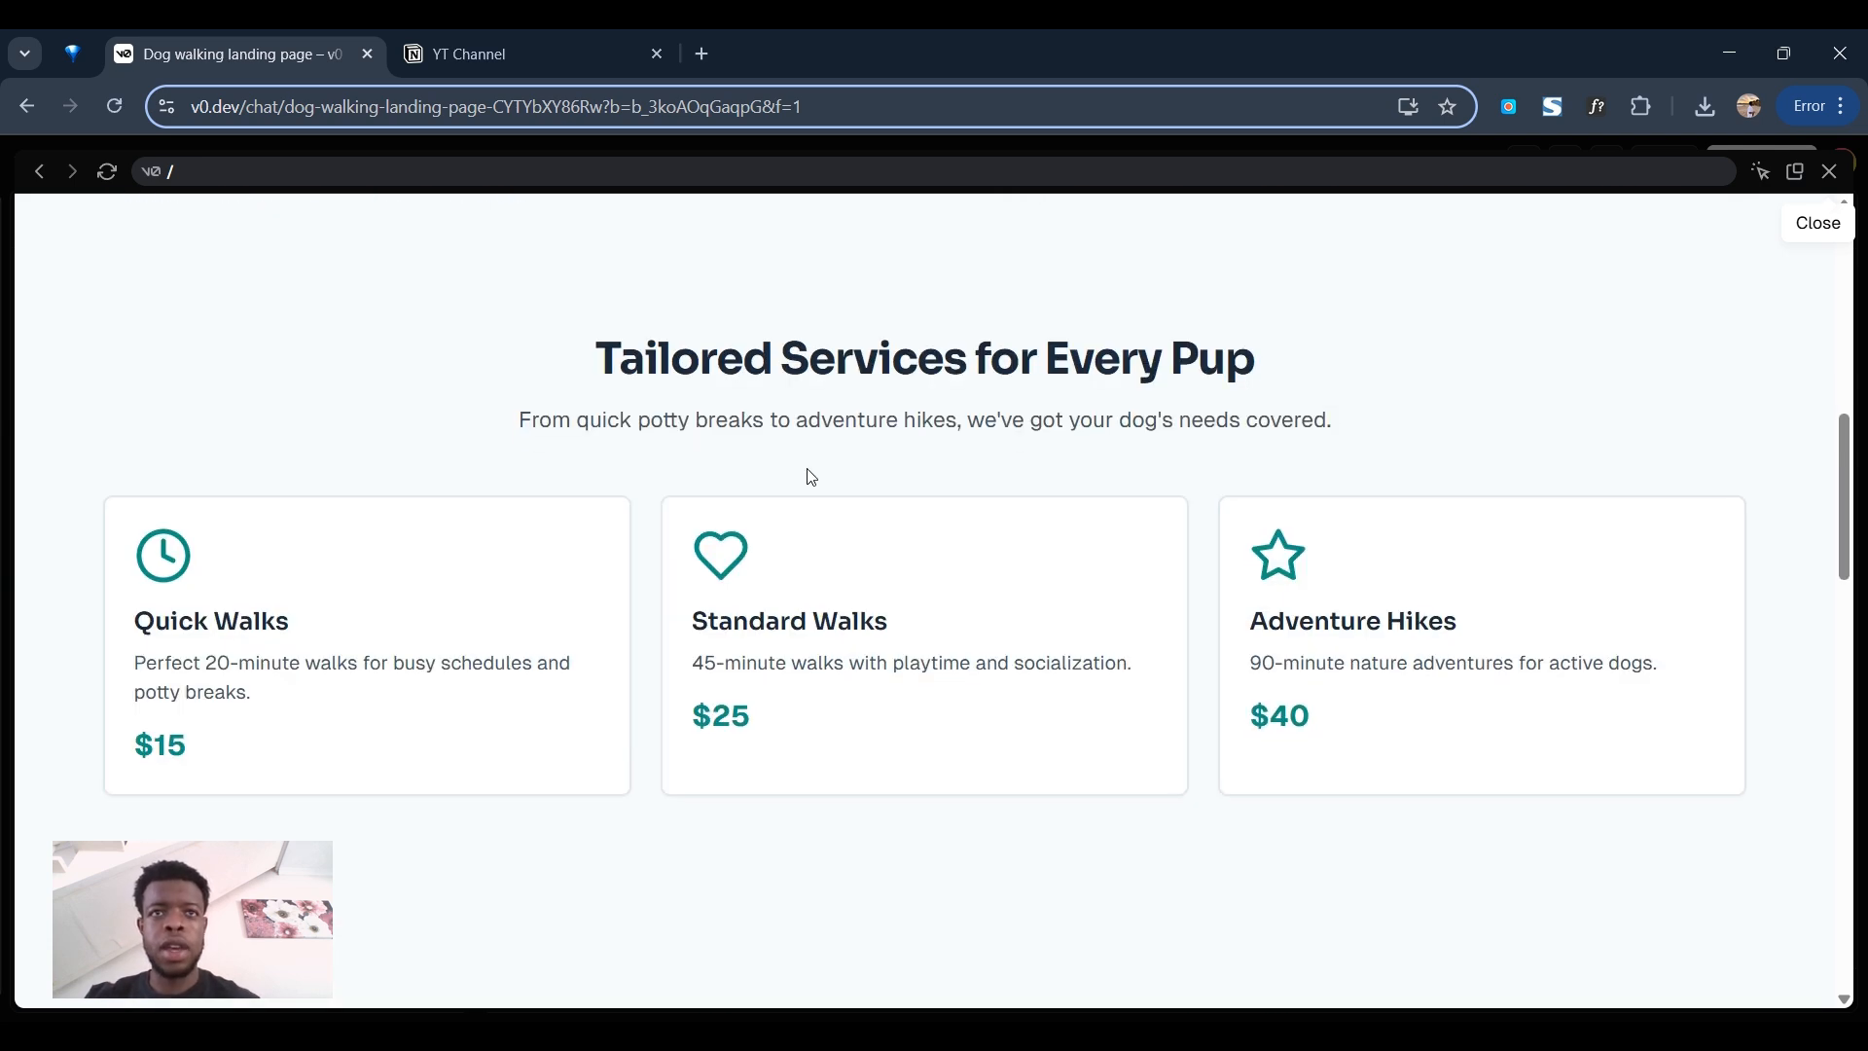